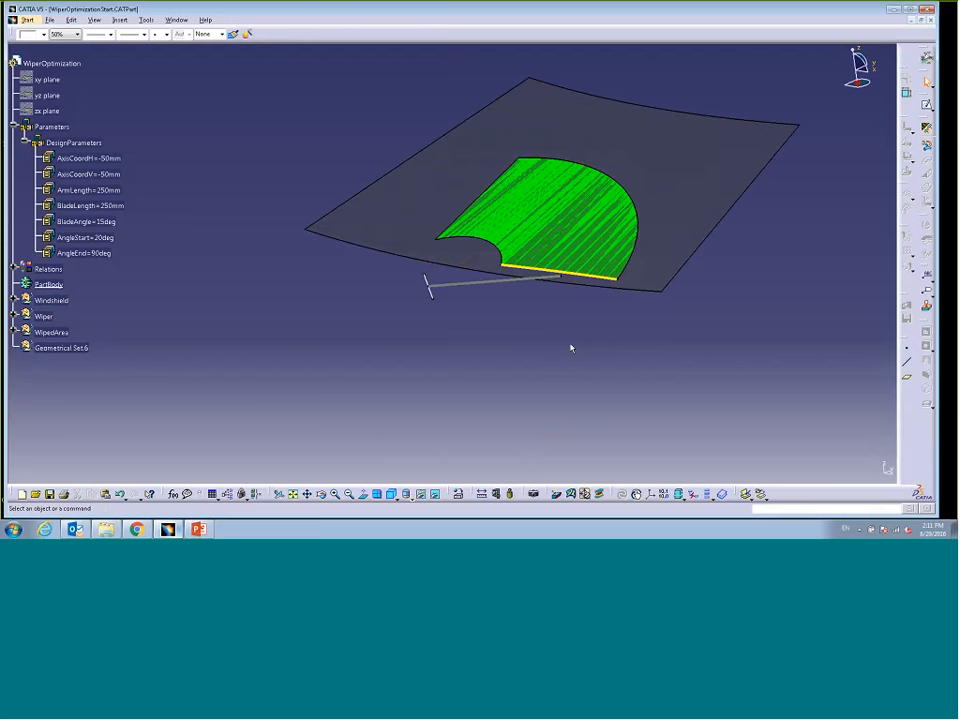
middle_click_drag(571, 348, 387, 347)
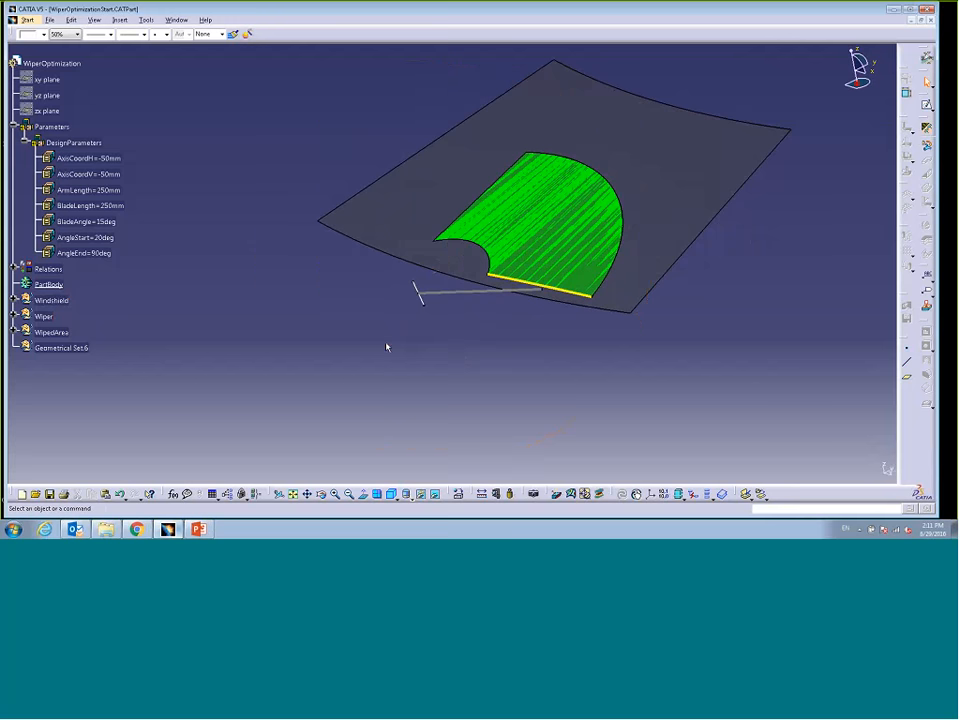
left_click(574, 298)
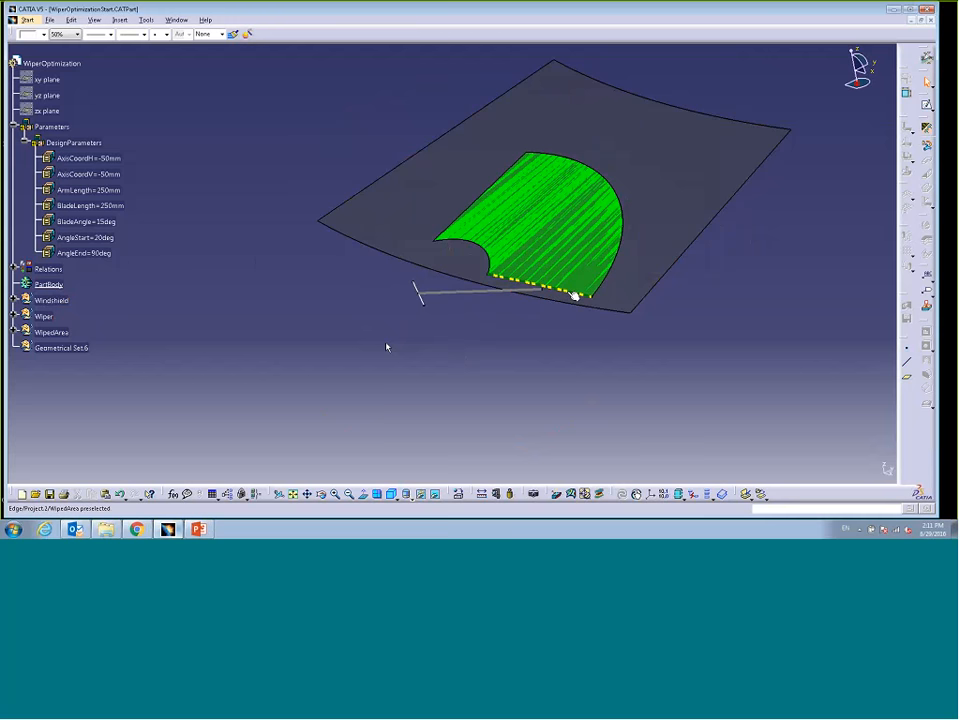
left_click(572, 268, "ctrl")
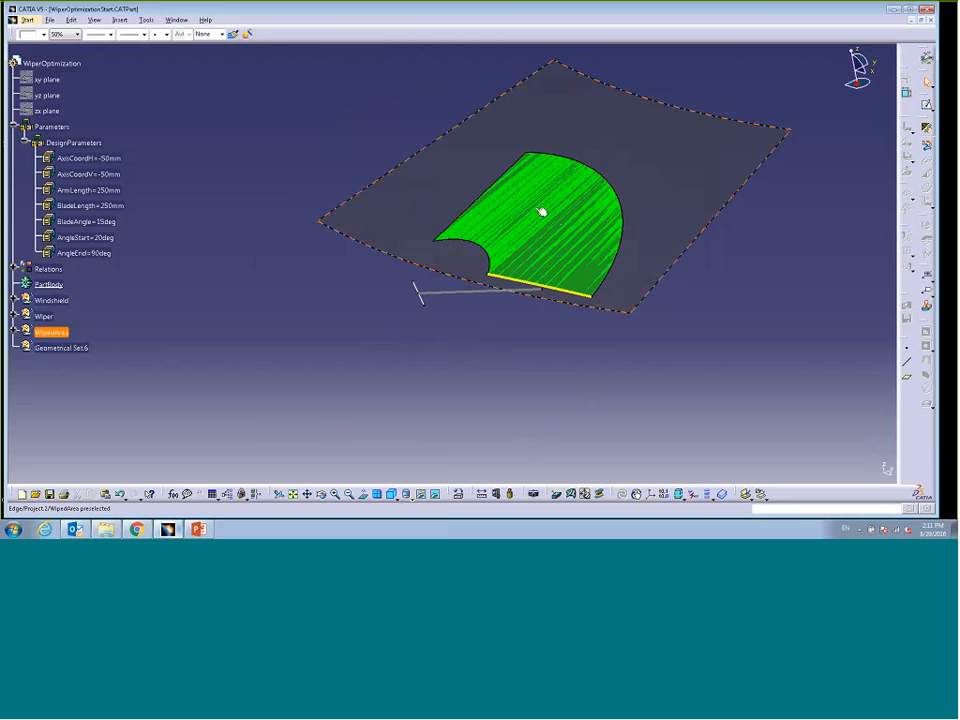
left_click(523, 349)
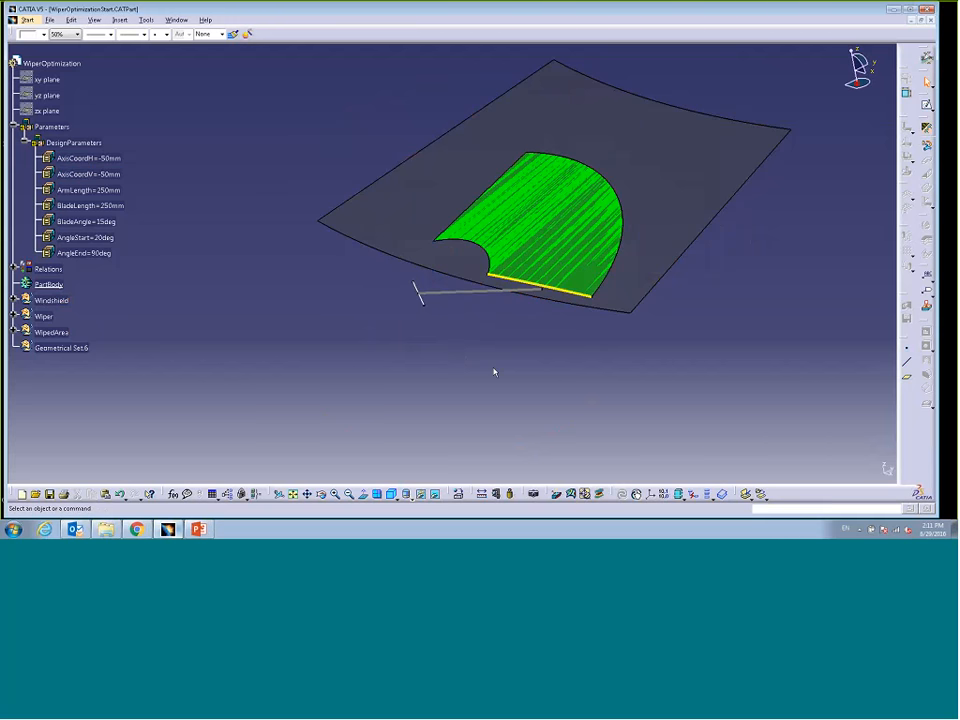
Try a BladeLength of 300 mm for the wiper and undo the change.
left_click(100, 206)
double_click(100, 206)
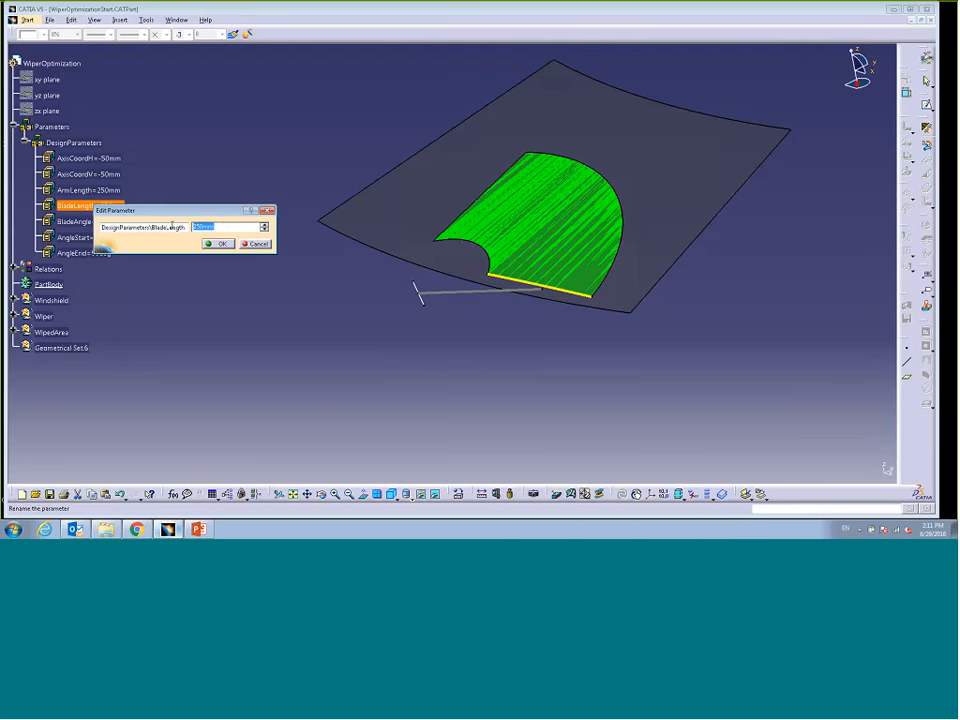
type("300")
left_click(216, 245)
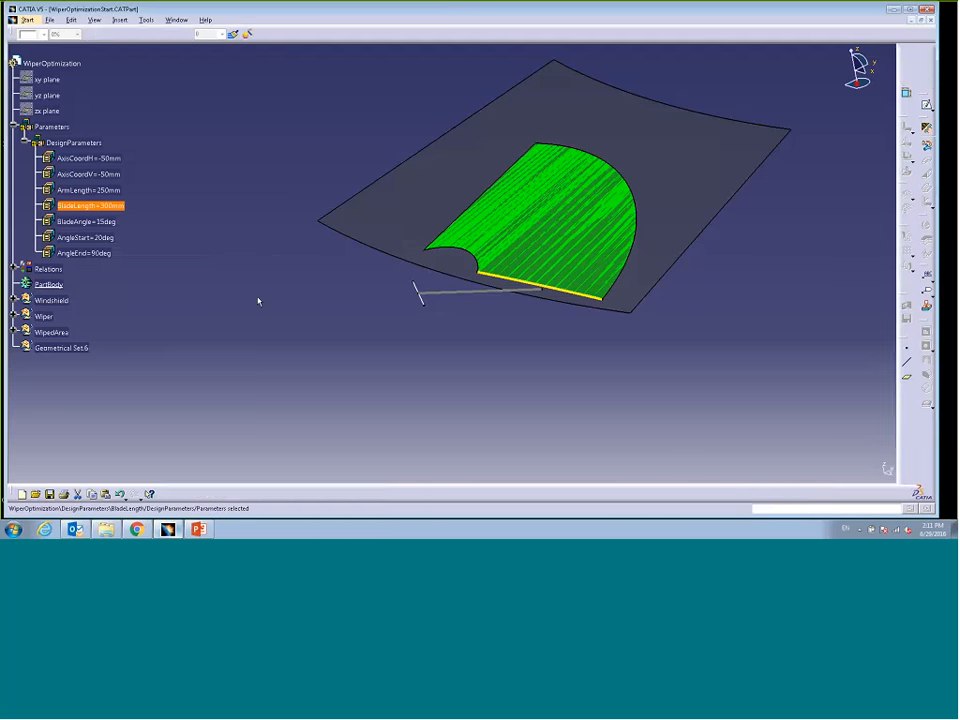
key("ctrl+z")
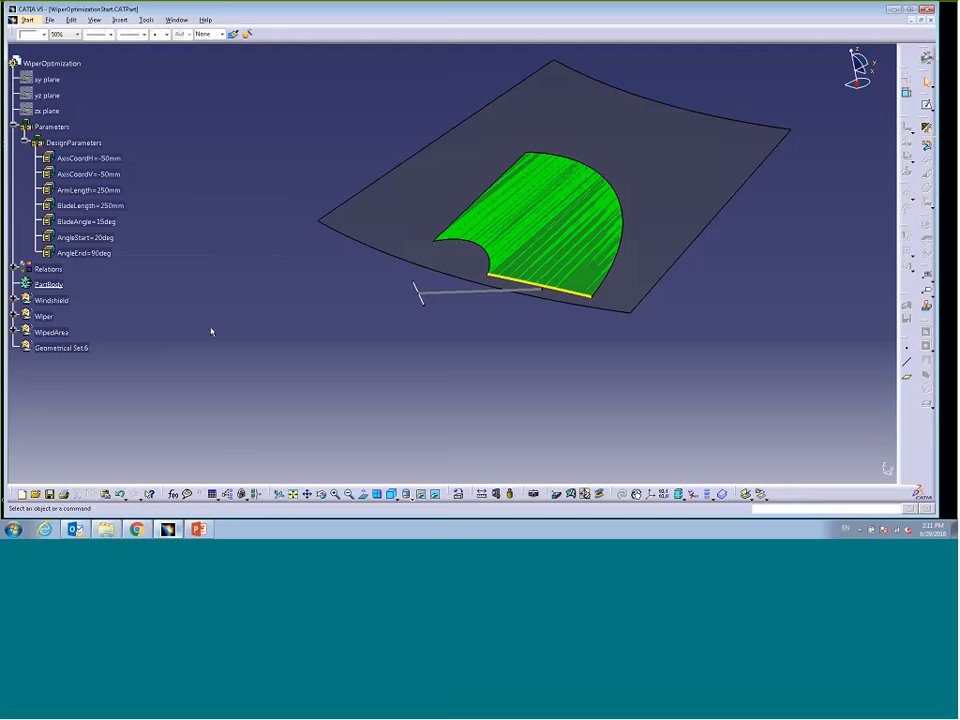
Try an AngleEnd of 120 degrees for the wiper sweep and undo the change.
left_click(98, 253)
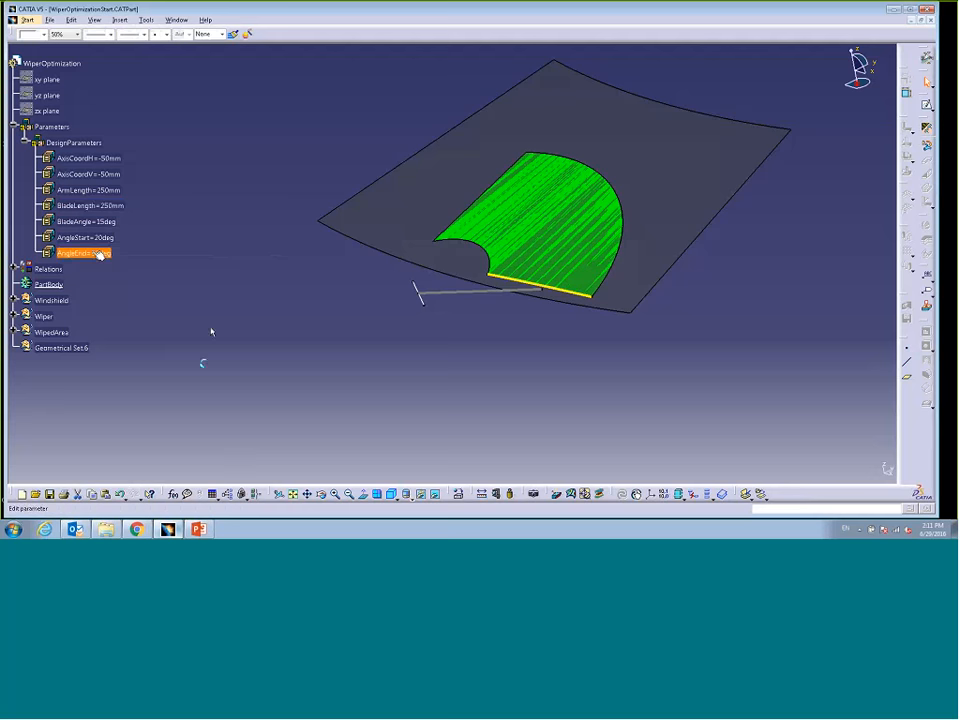
double_click(98, 253)
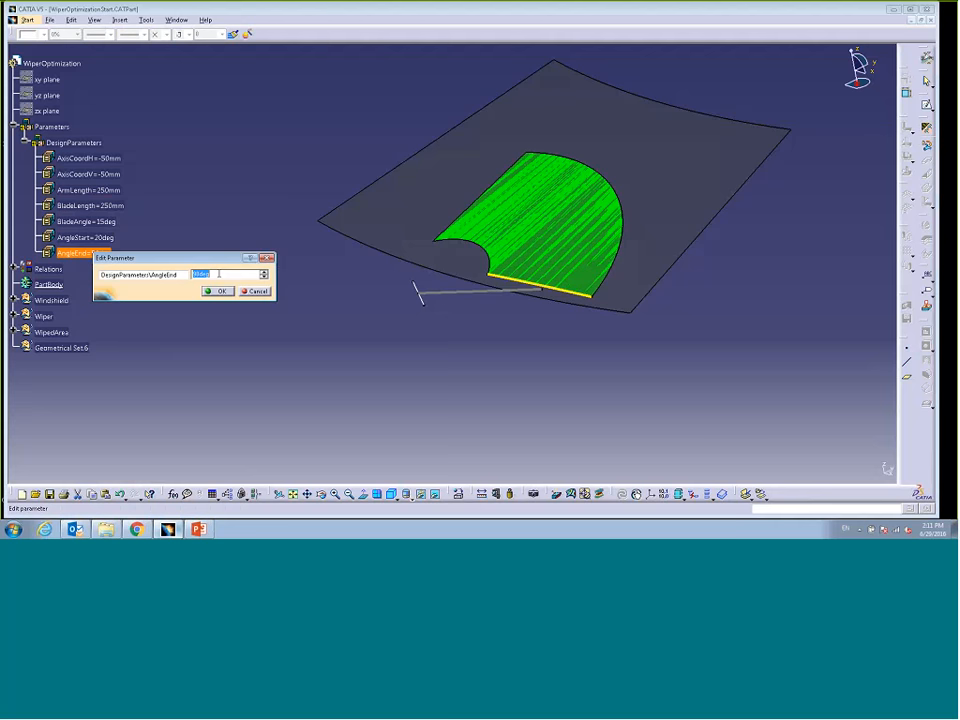
type("120")
key("Return")
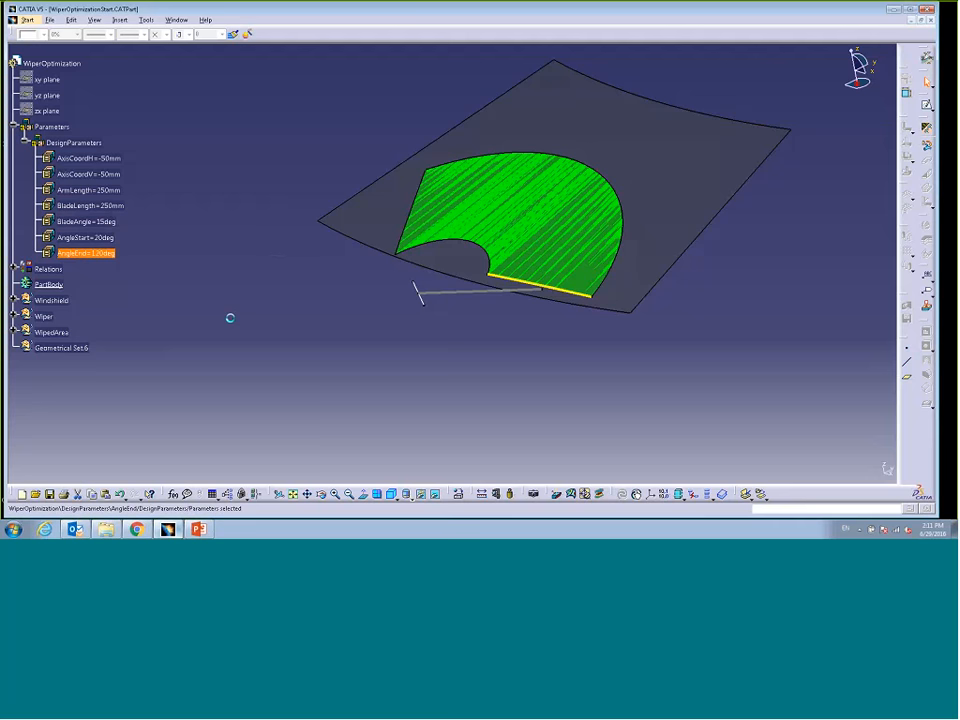
key("ctrl+z")
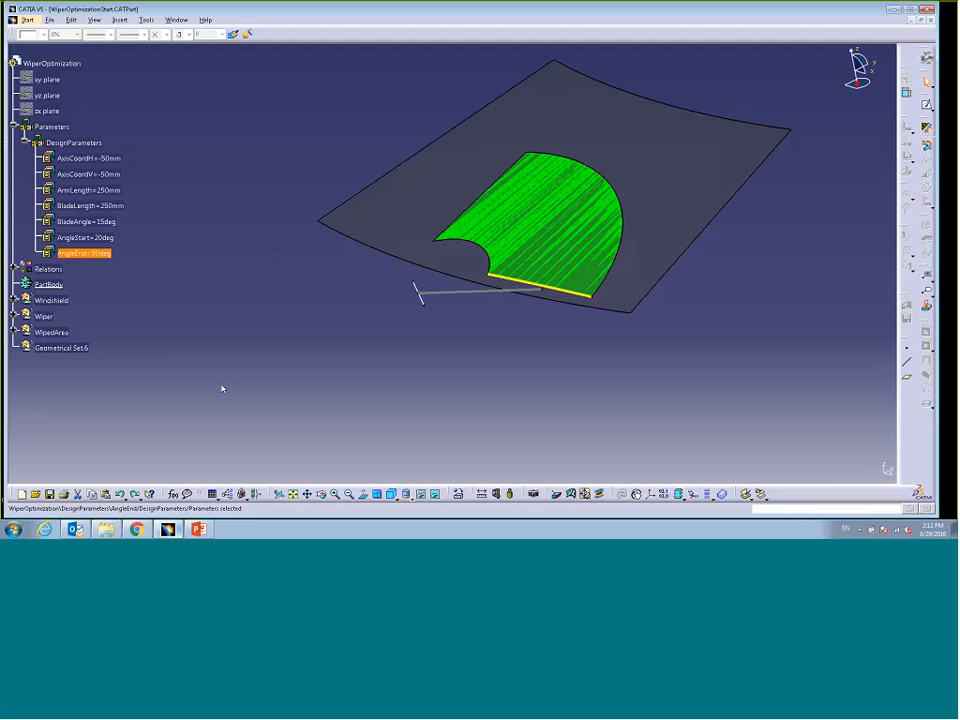
left_click(222, 389)
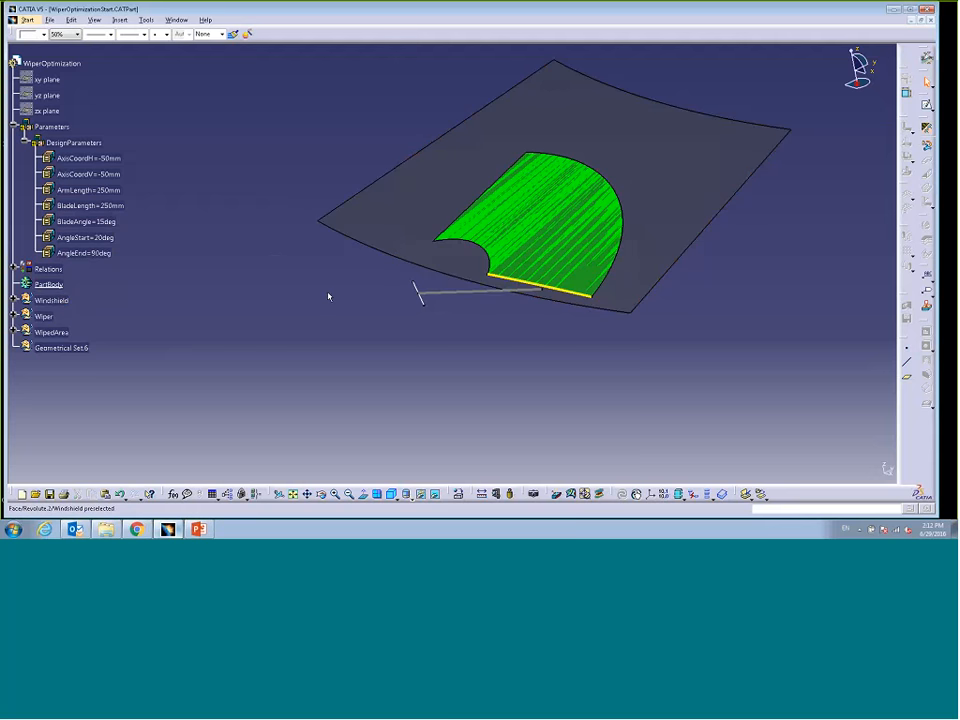
Create a single-value Area parameter named WipedArea.
left_click(173, 494)
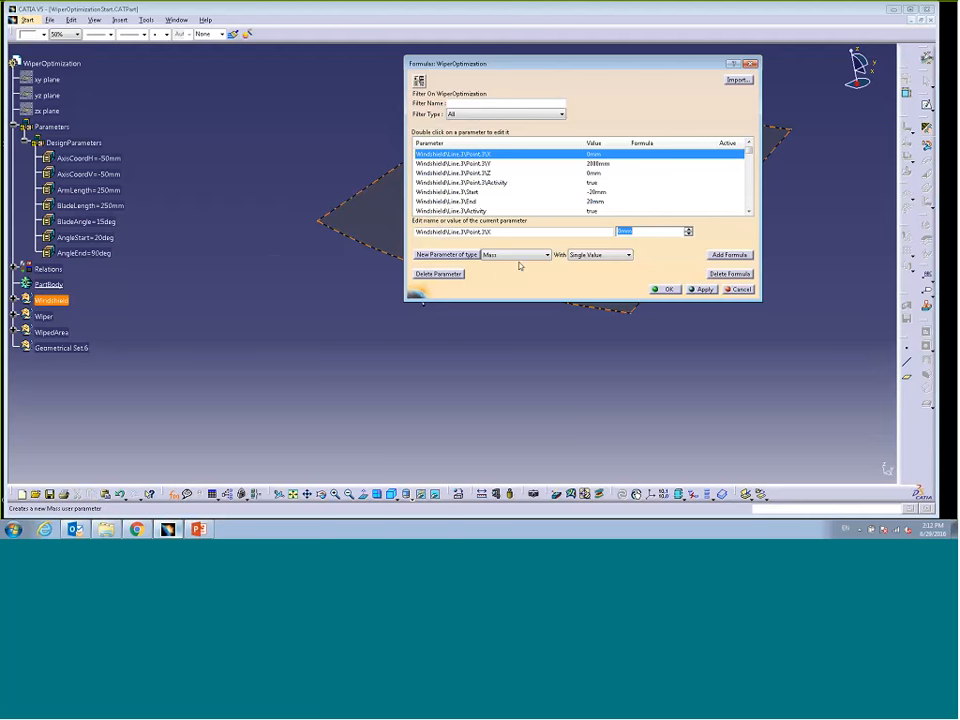
left_click(546, 255)
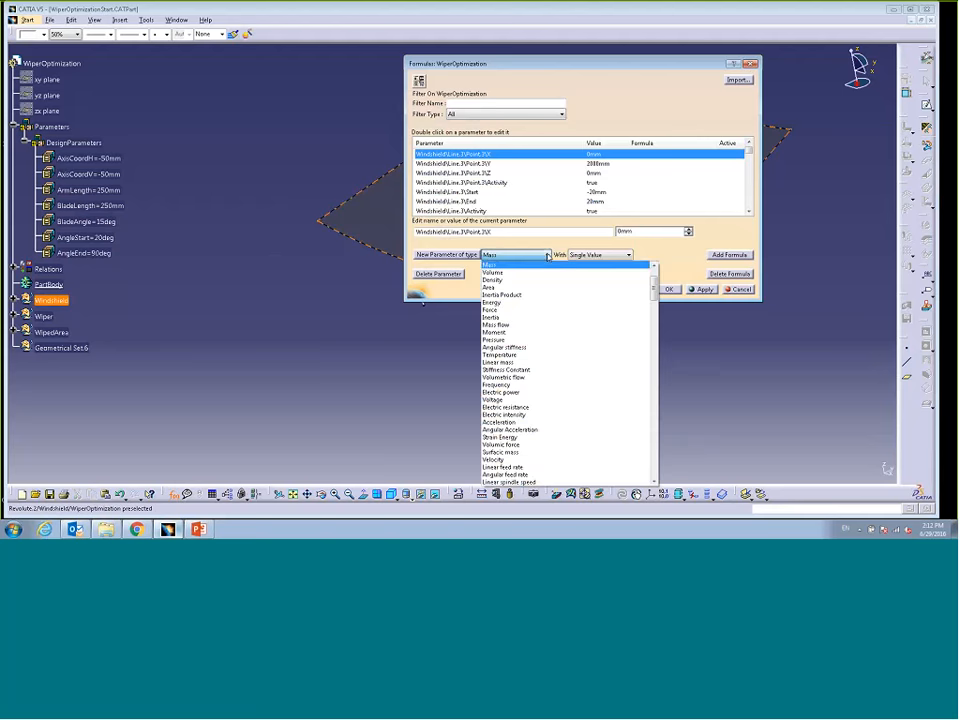
left_click(489, 287)
left_click(452, 255)
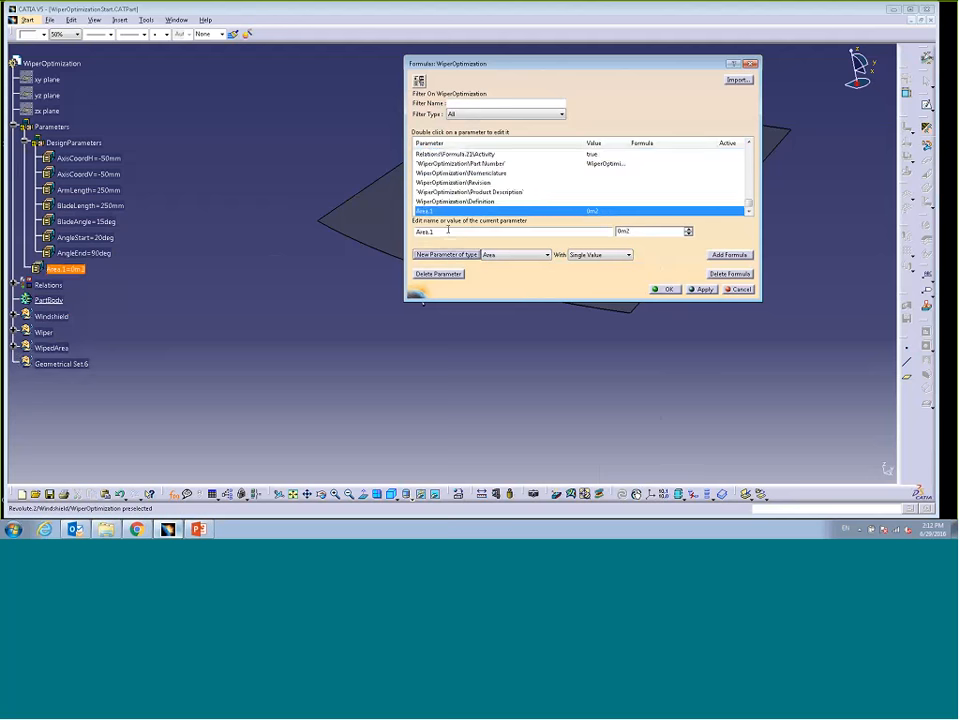
double_click(448, 231)
type("Wipe")
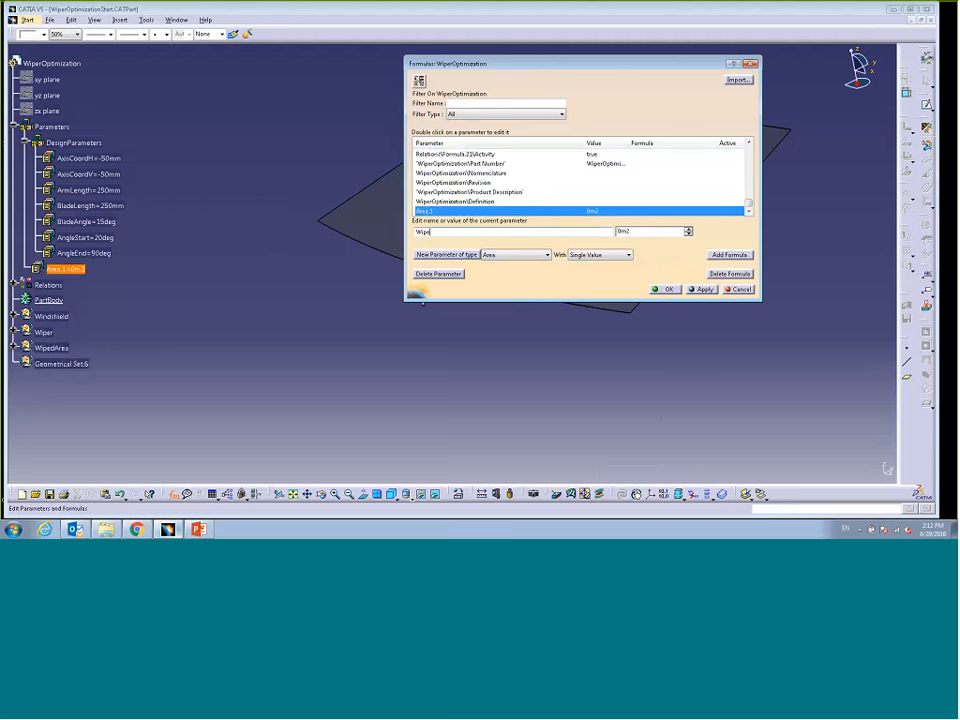
type("dArea")
Add a formula to the WipedArea parameter and insert the area (Surface, ...) measure function into it.
left_click(729, 255)
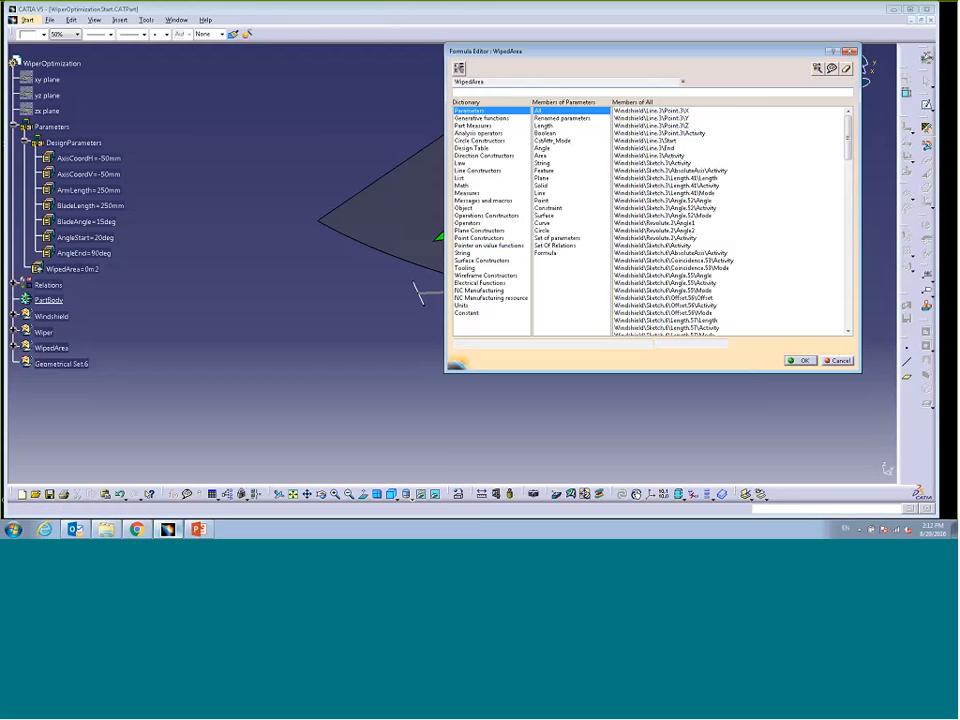
left_click(465, 194)
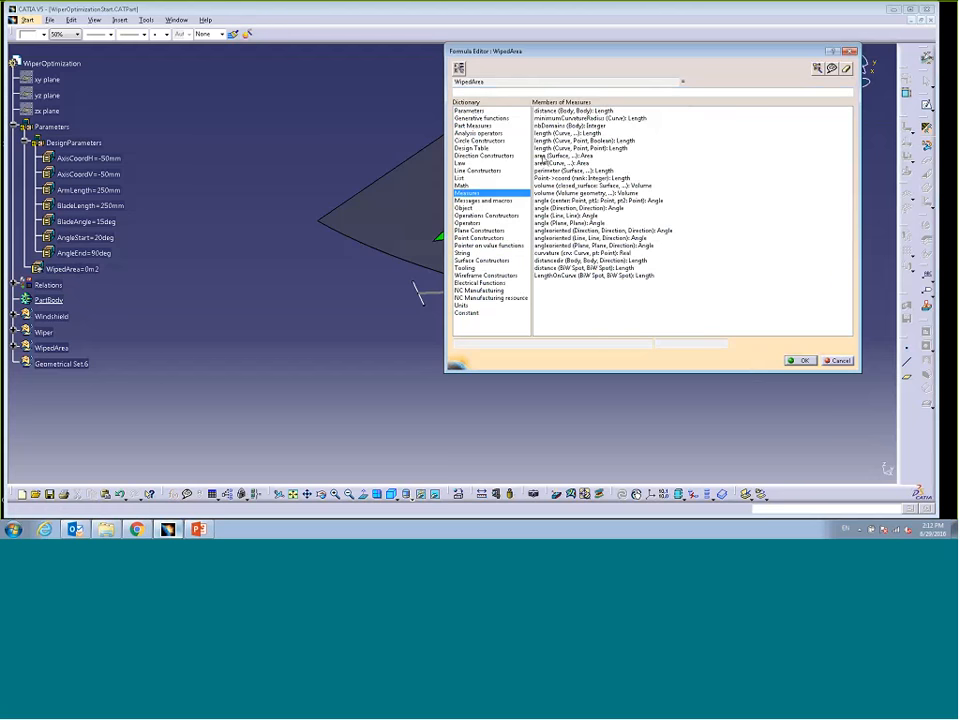
left_click(540, 163)
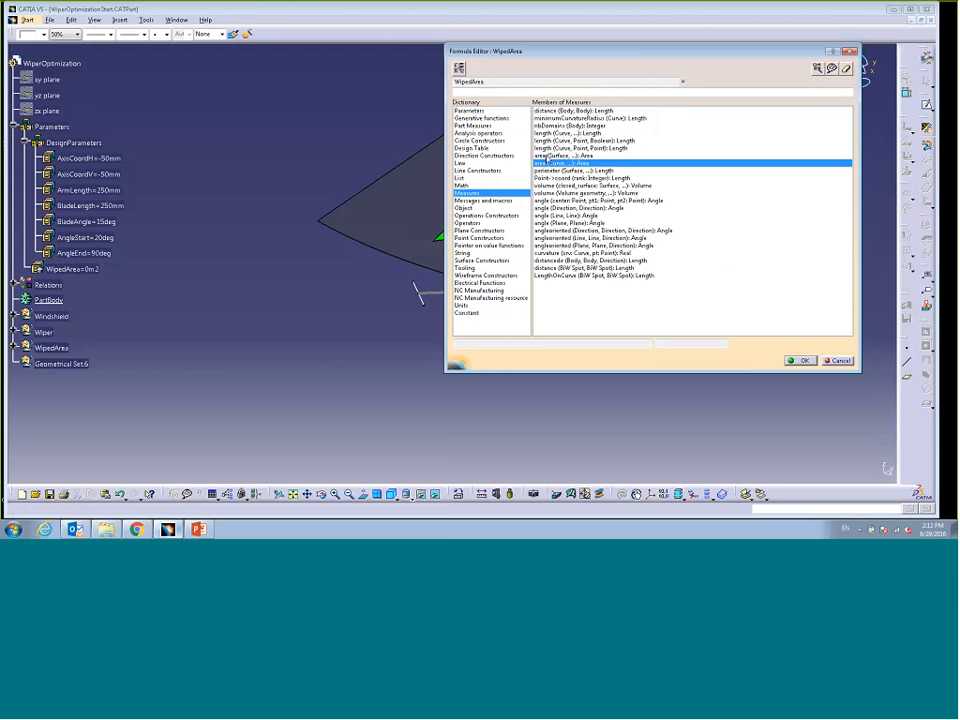
left_click(547, 156)
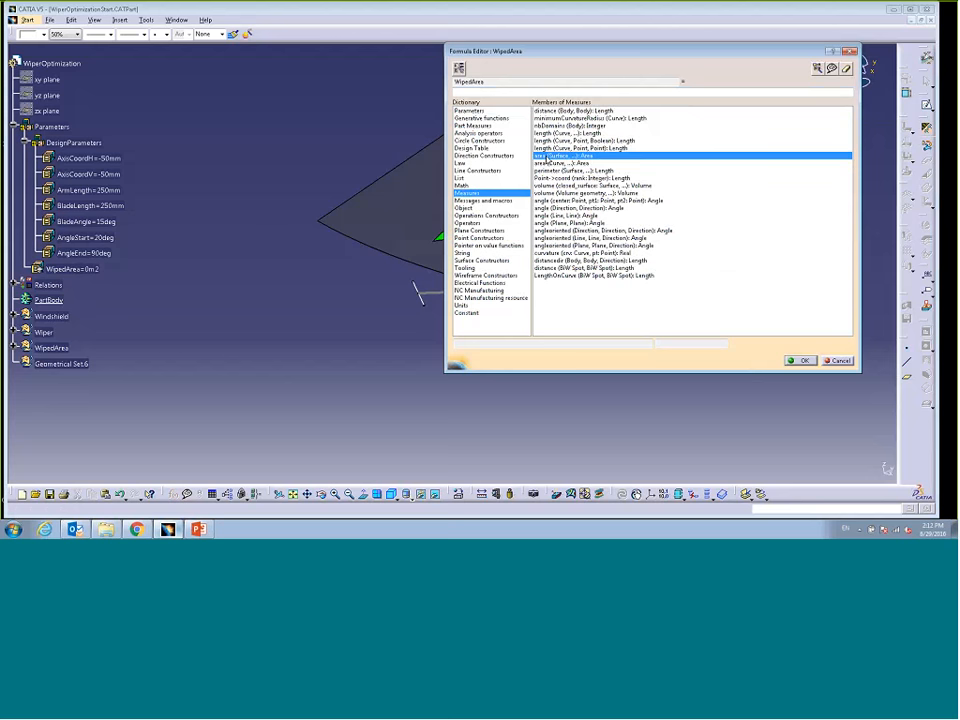
double_click(547, 157)
left_click_drag(540, 50, 719, 103)
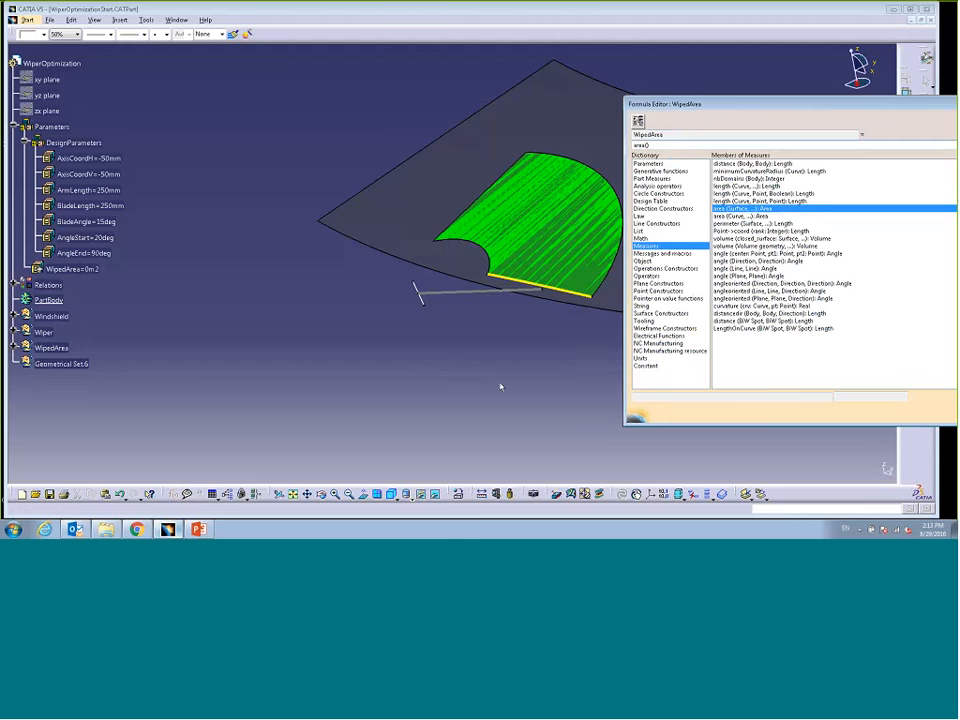
Use Split.1 from the WipedArea set as the surface in the area formula and accept it with automatic update on global Update.
left_click(14, 347)
scroll(207, 296, "down", 3)
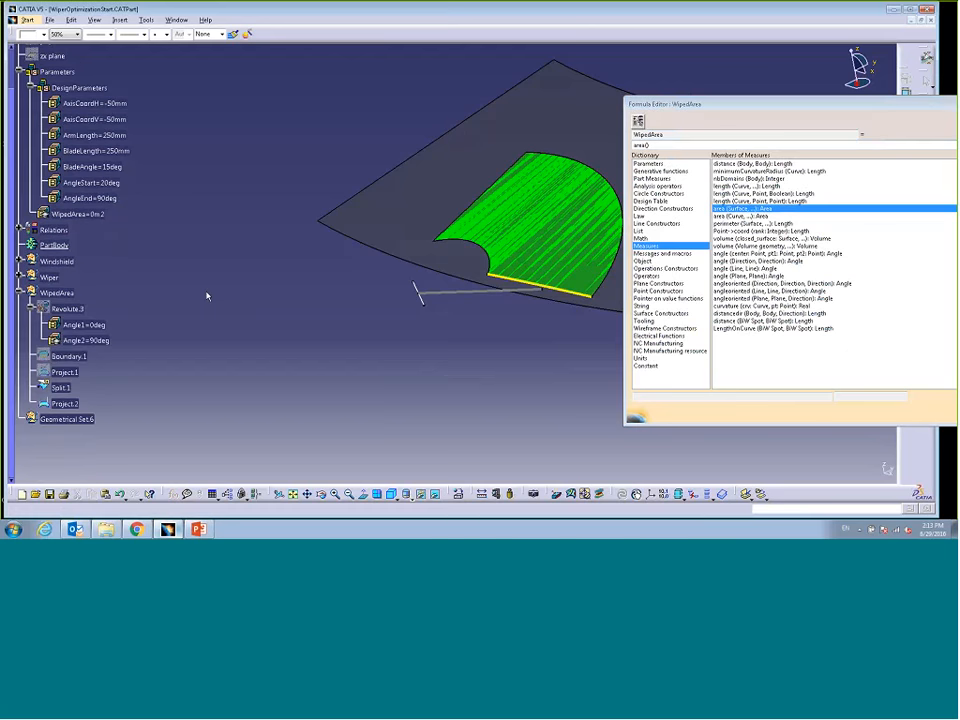
left_click(62, 388)
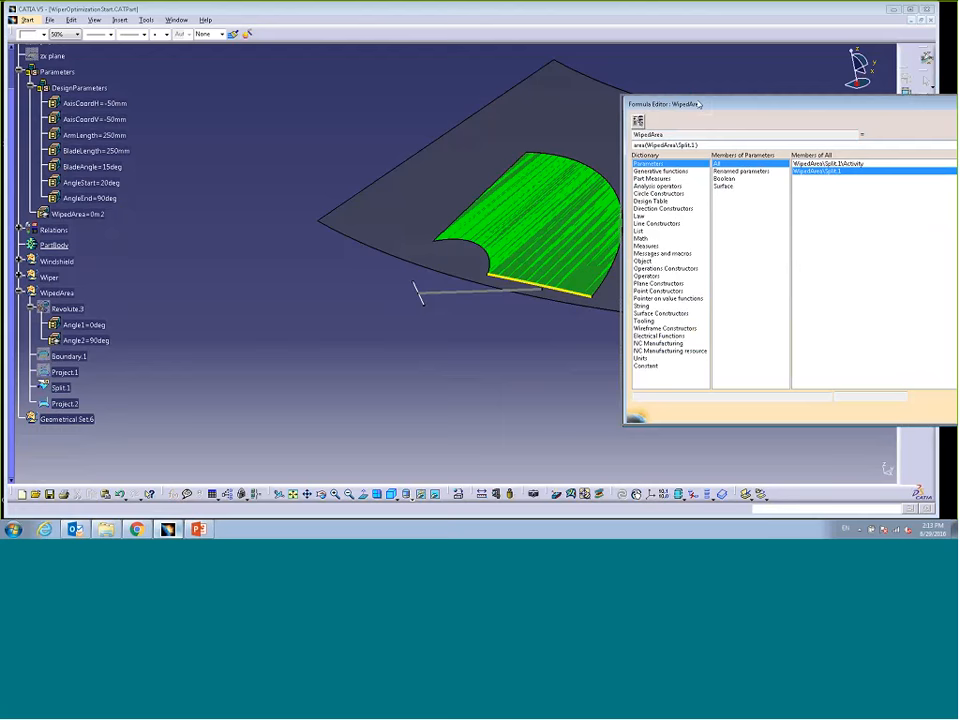
left_click_drag(700, 104, 486, 67)
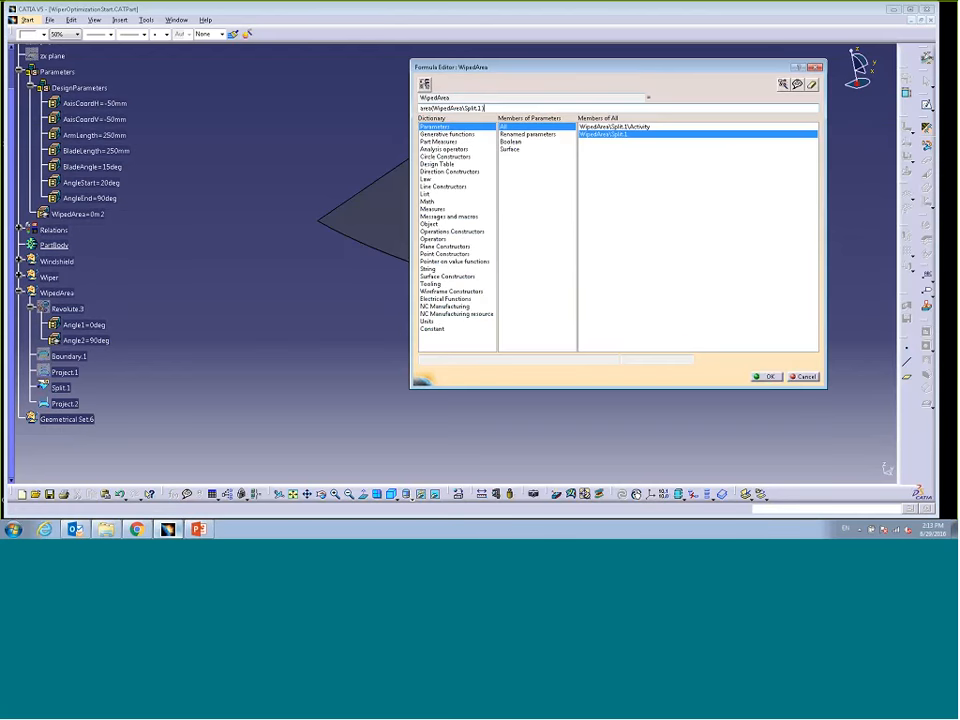
left_click(767, 376)
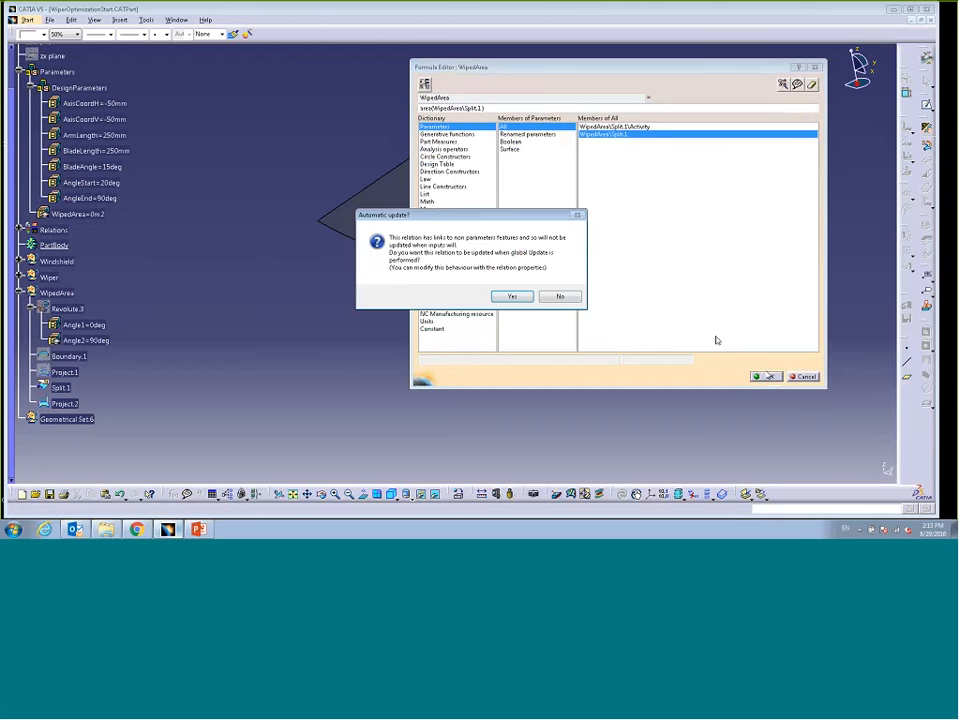
left_click(511, 297)
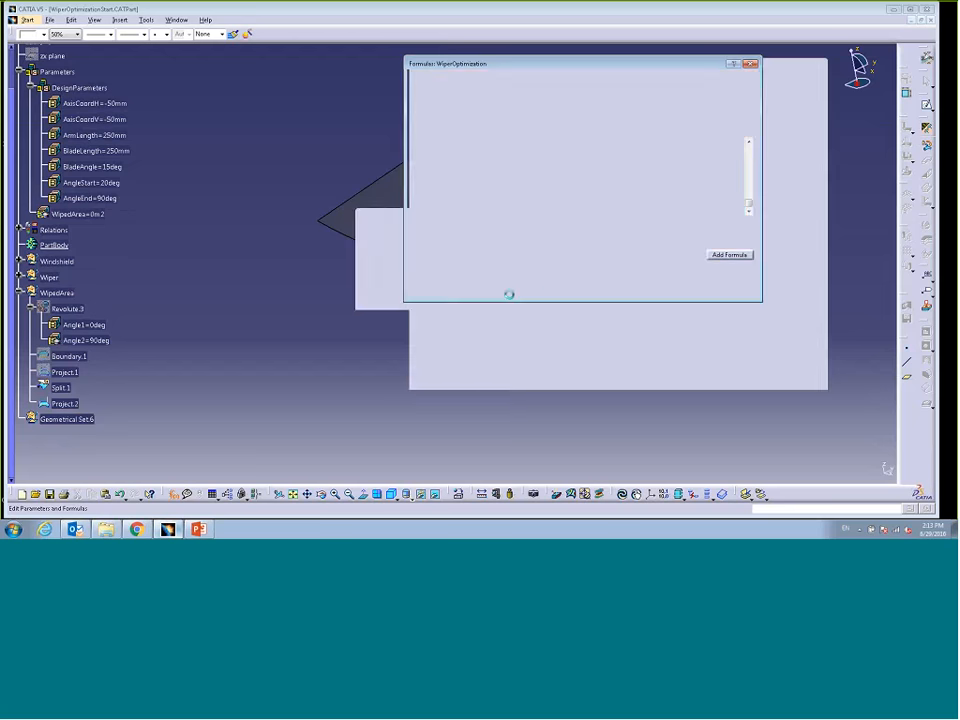
left_click(667, 289)
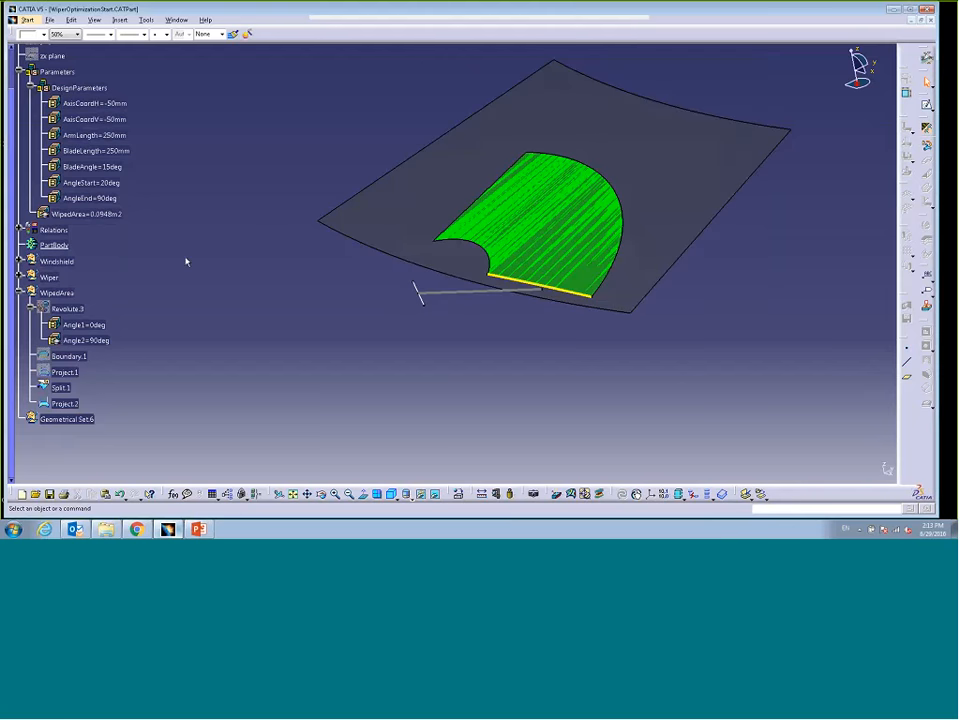
left_click(105, 215)
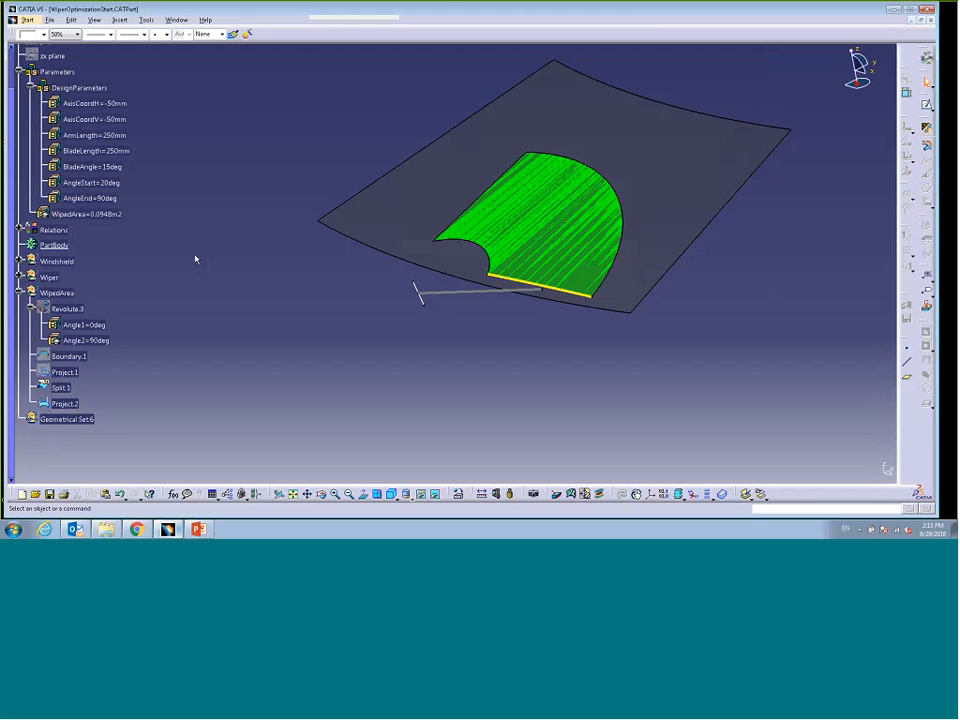
middle_click_drag(287, 336, 308, 346)
left_click(514, 154)
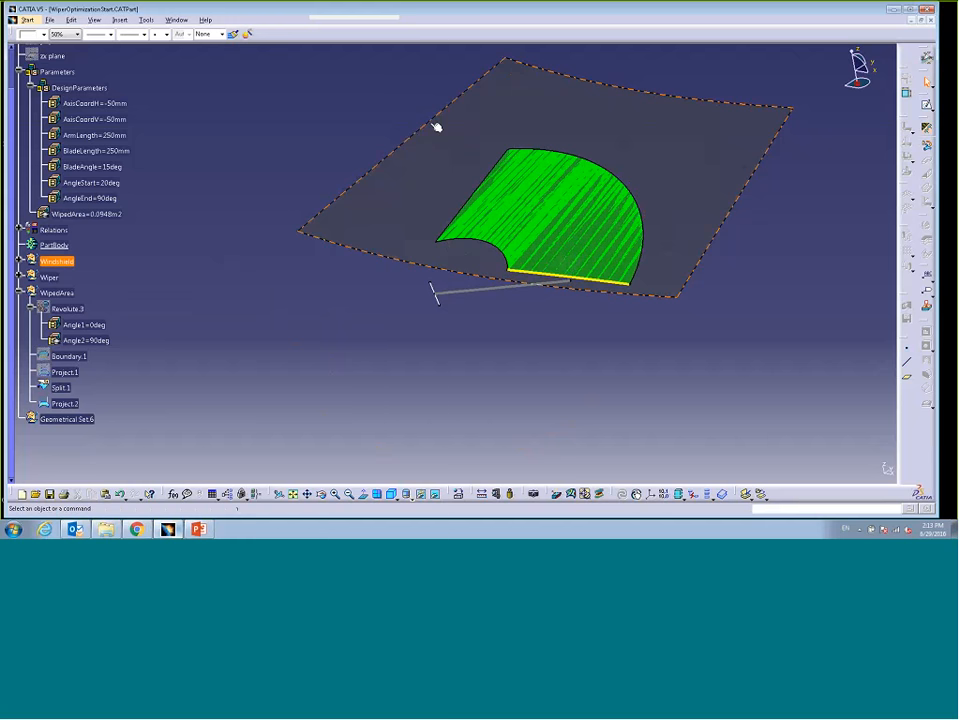
left_click(349, 342)
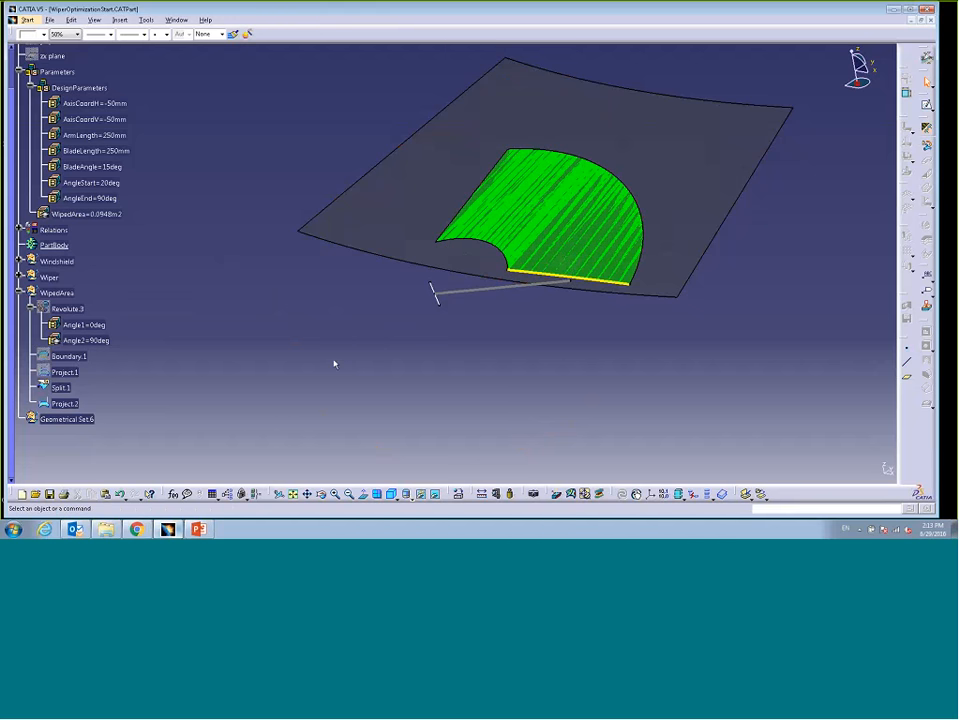
Switch to the Shape workbench for surface design and create a boundary curve around the windshield surface Revolute.2 without limits.
left_click(27, 19)
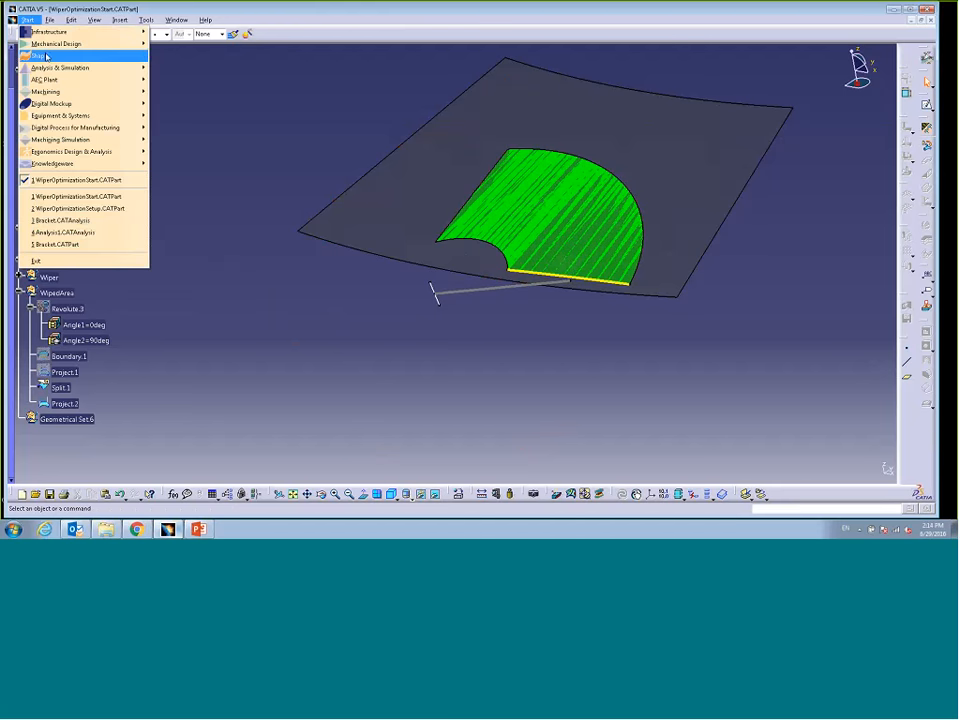
mouse_move(46, 56)
left_click(200, 127)
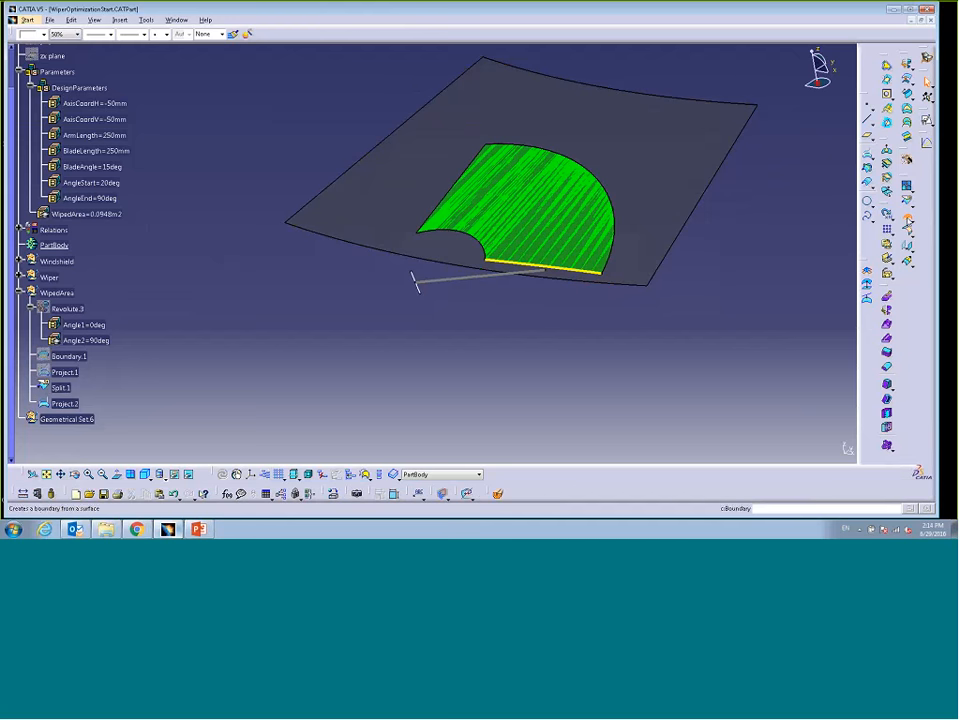
left_click(908, 220)
left_click(660, 146)
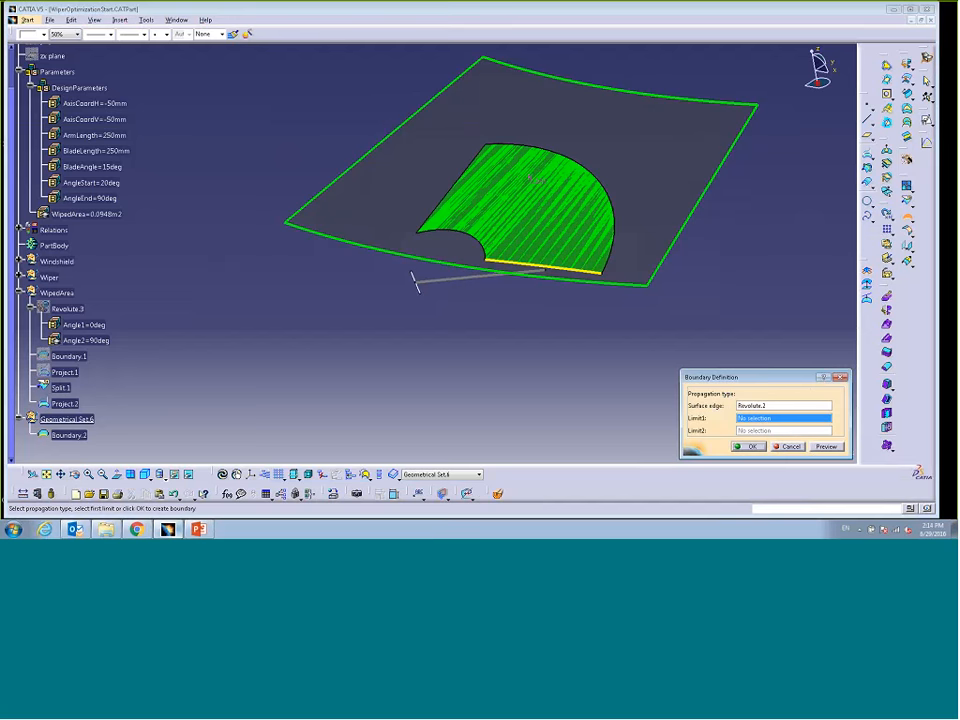
left_click(748, 446)
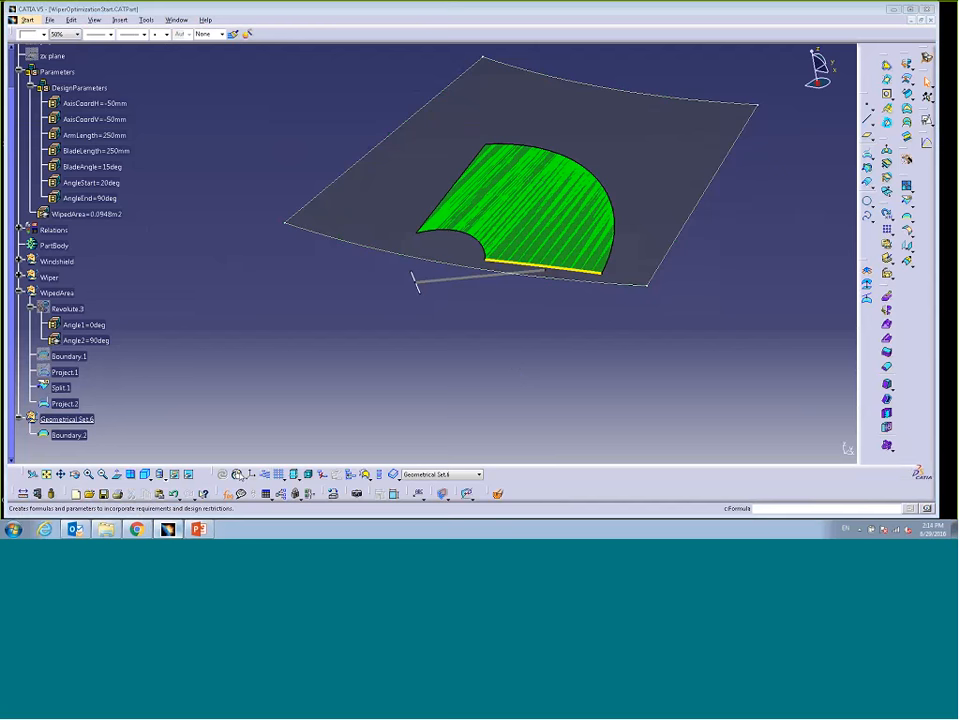
Create a single-value Length parameter named DistToEdge.
left_click(228, 493)
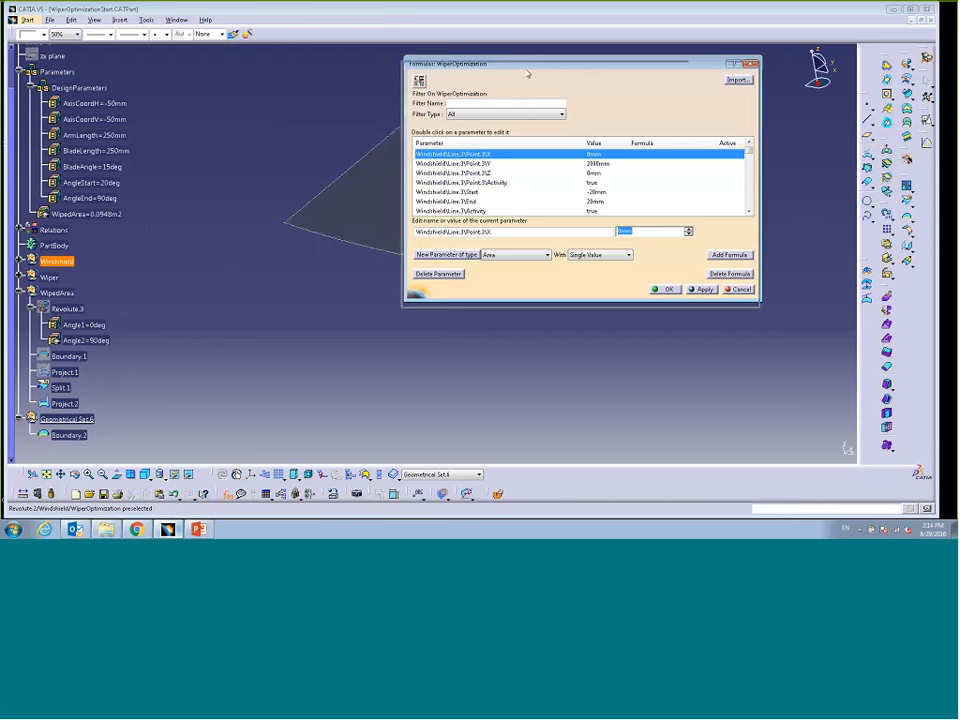
left_click(546, 263)
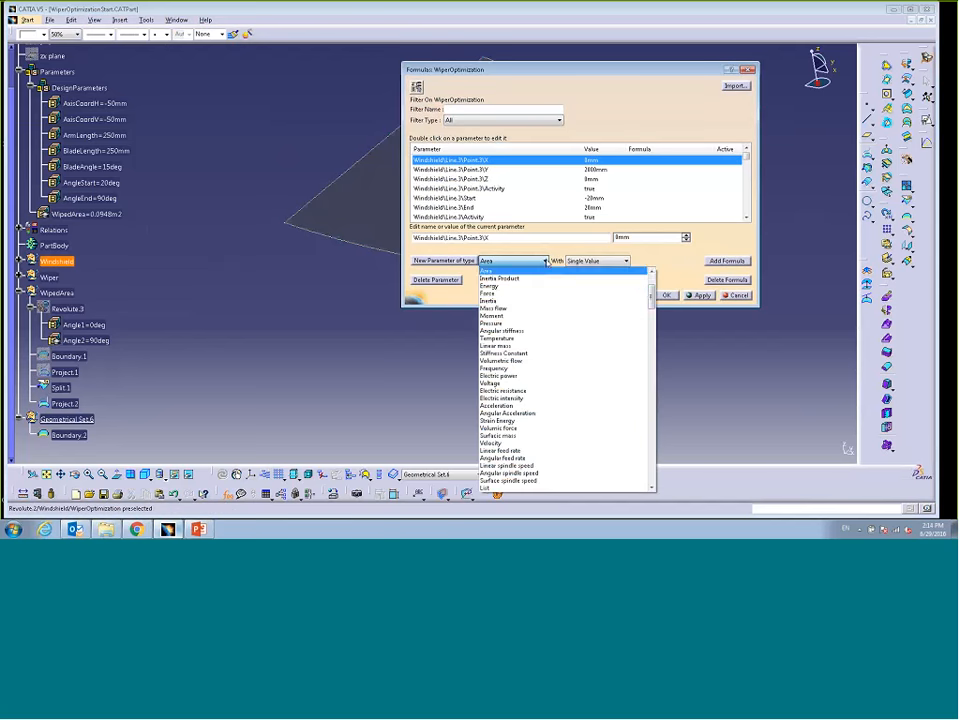
scroll(652, 289, "up", 2)
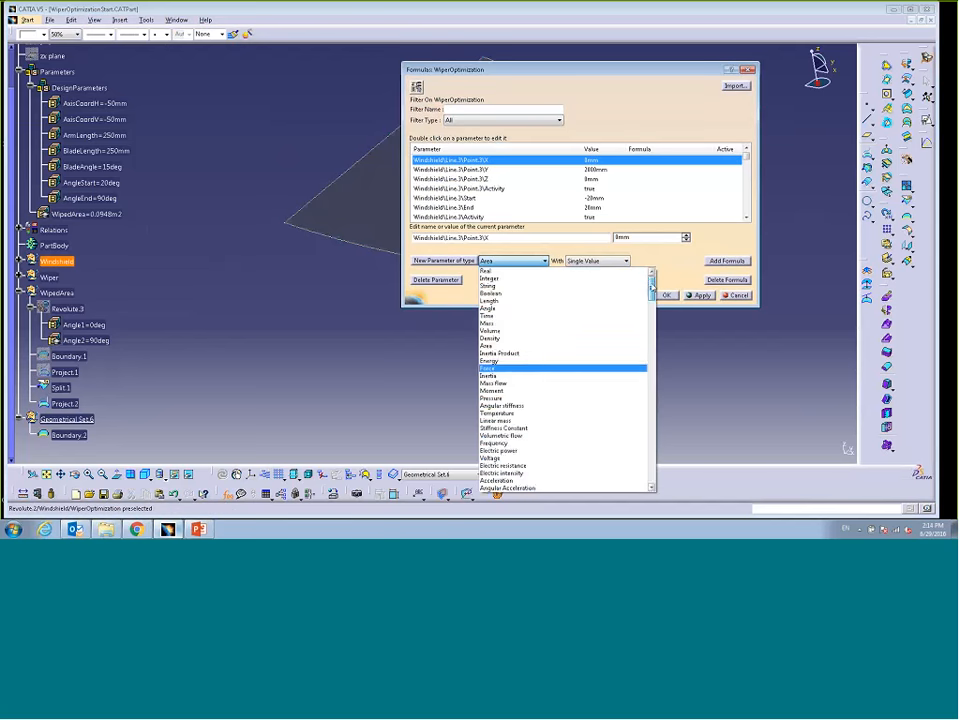
left_click(495, 301)
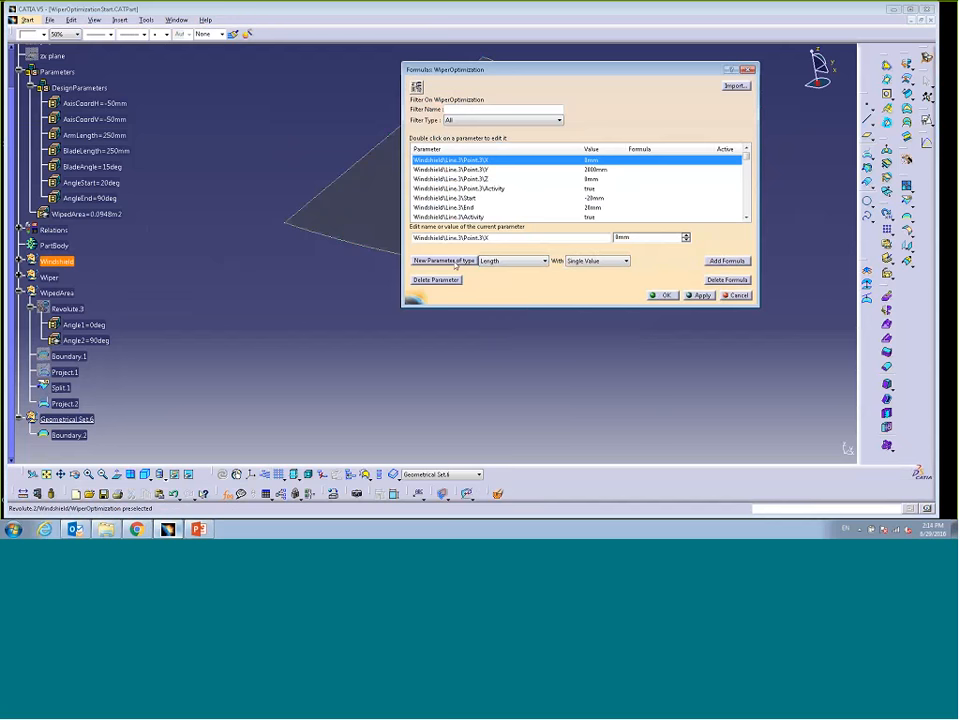
left_click(444, 261)
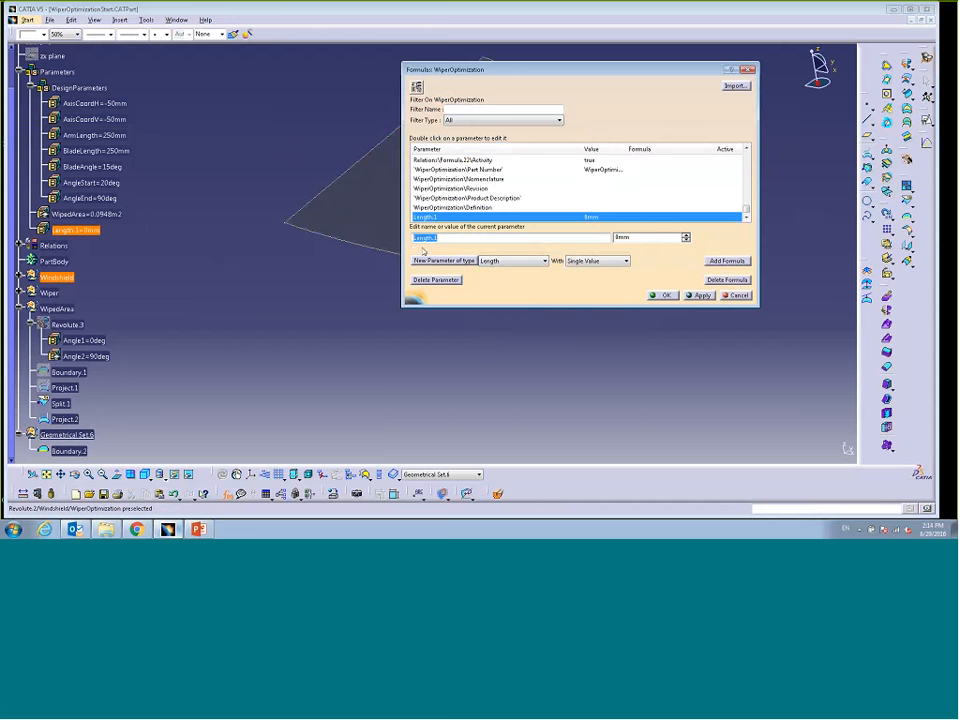
type("Dis")
type("tTa")
type("Edge")
key("Return")
Add a formula to the DistToEdge parameter and insert the distance (Body, Body) measure function into it.
left_click(720, 263)
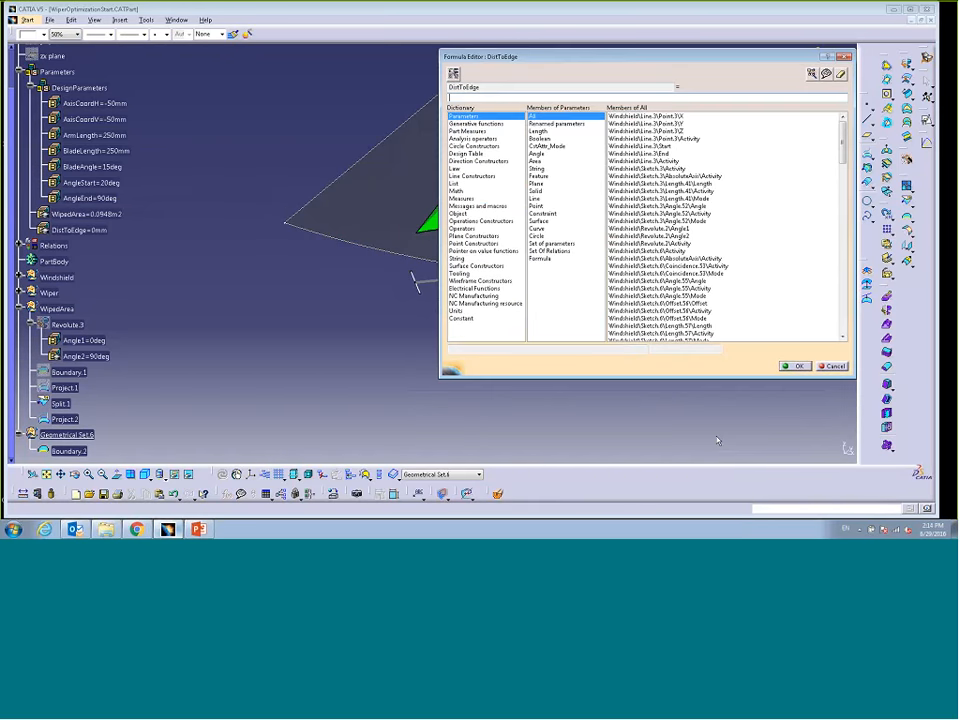
left_click(462, 198)
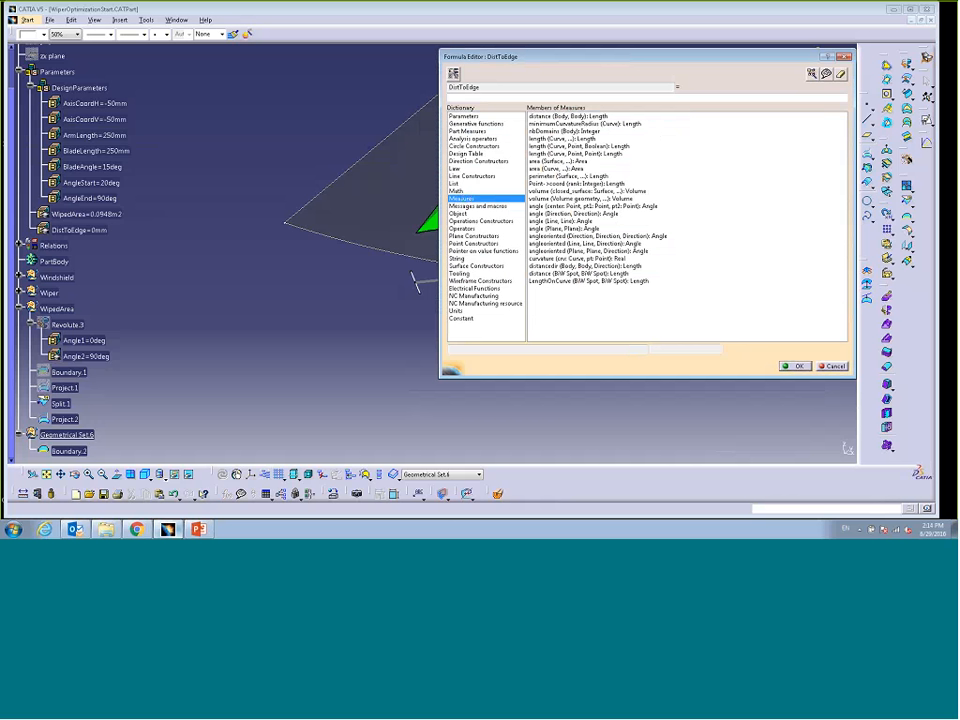
double_click(549, 117)
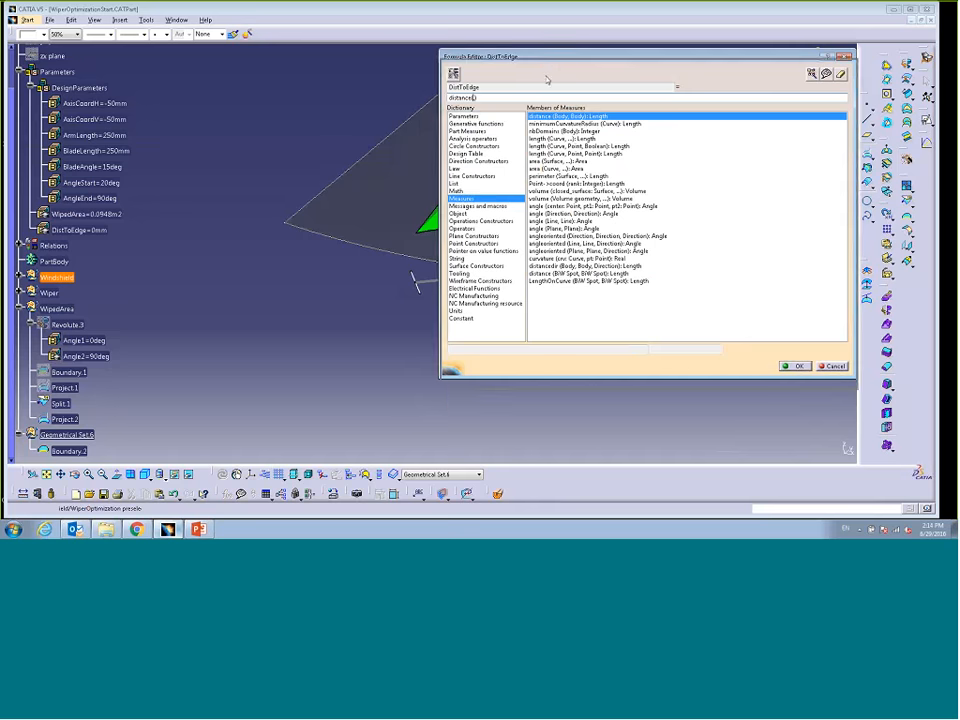
left_click_drag(543, 62, 549, 94)
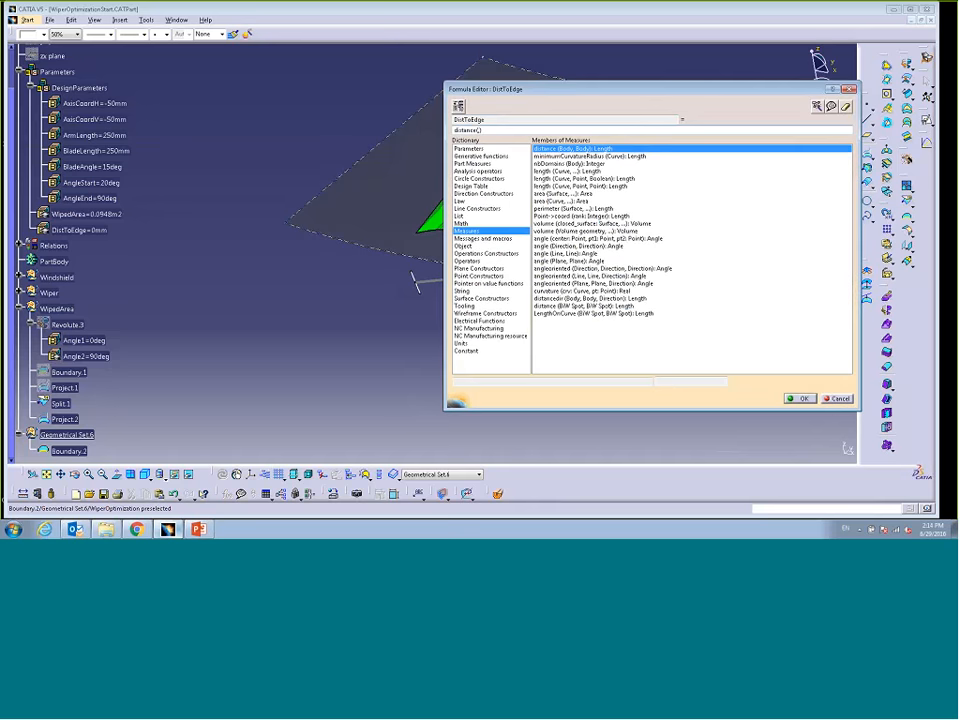
Use Boundary.2 and Split.1 as the two bodies in the distance formula and accept the formula and its parameter.
left_click(73, 452)
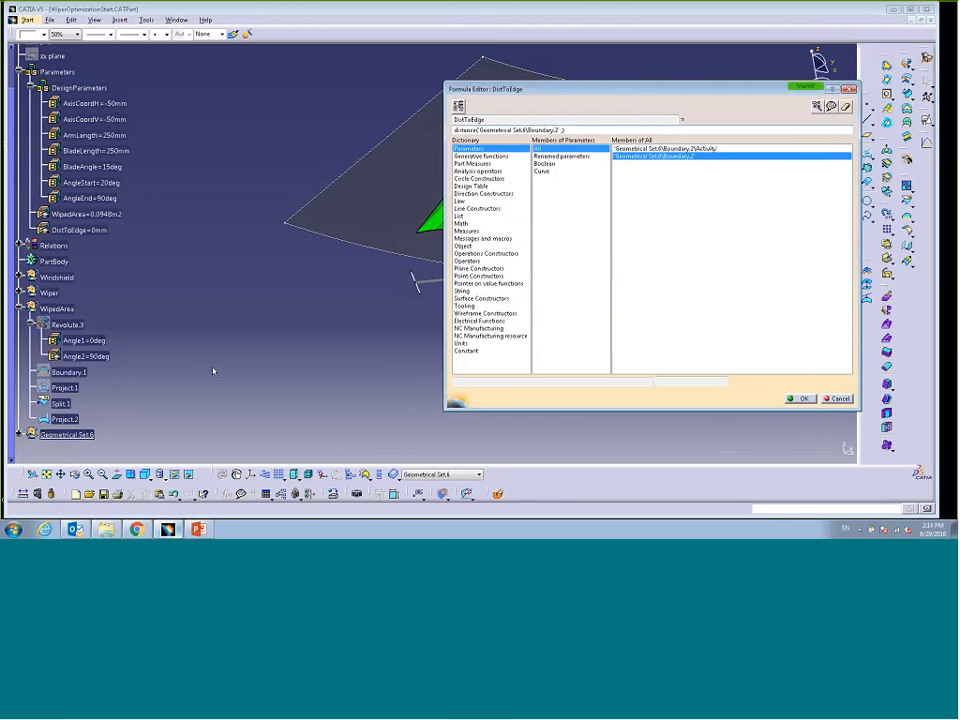
left_click(61, 403)
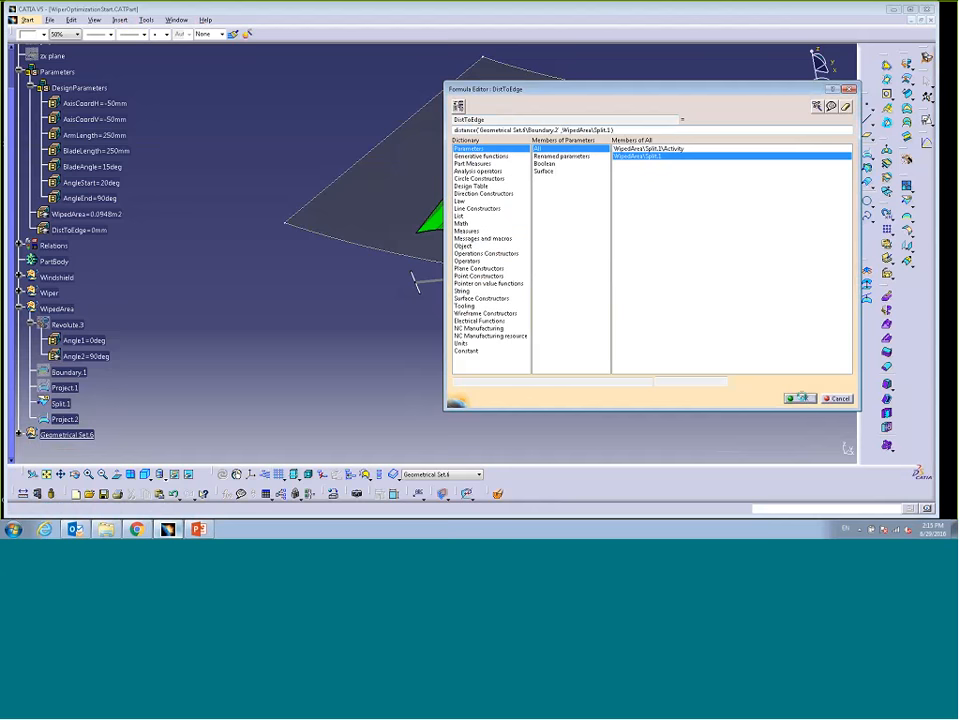
left_click(803, 398)
left_click(511, 297)
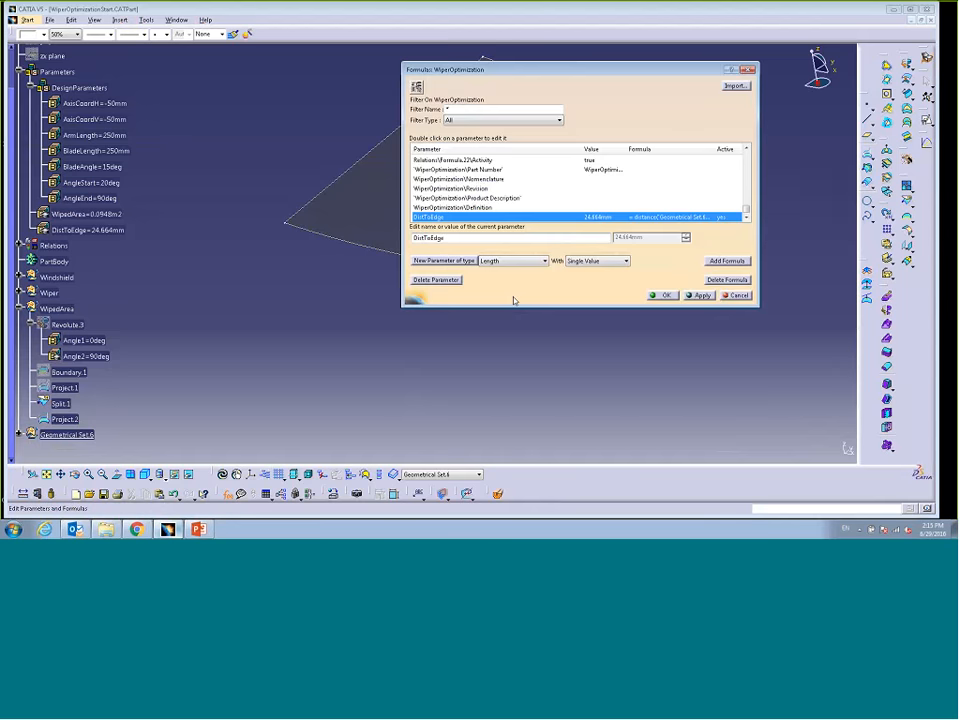
key("Return")
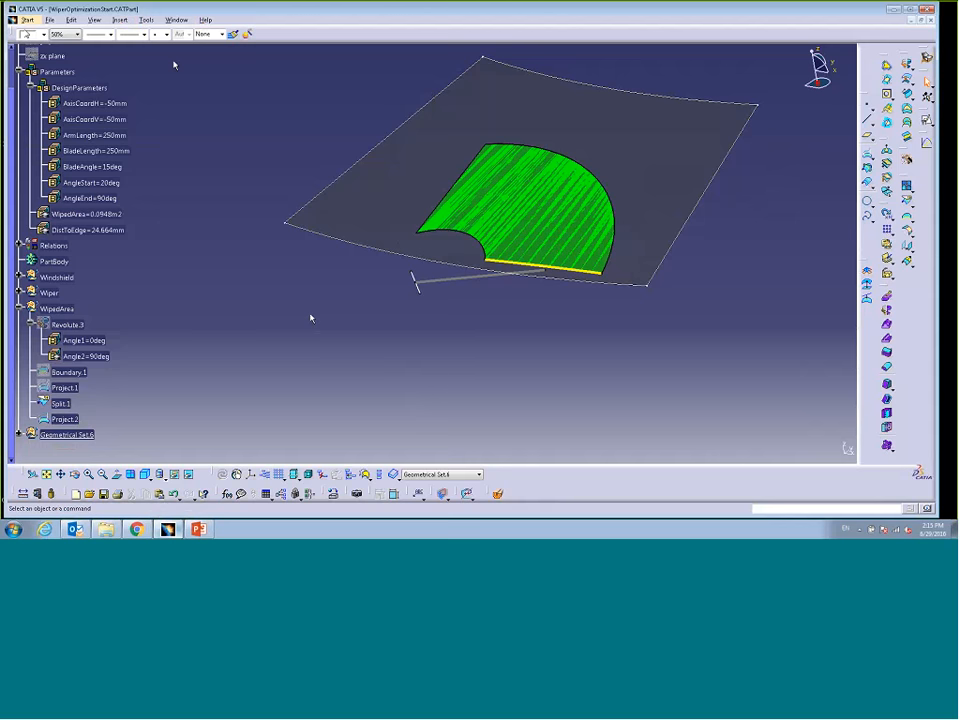
Switch to the Product Engineering Optimizer workbench and start a new optimization definition.
left_click(26, 19)
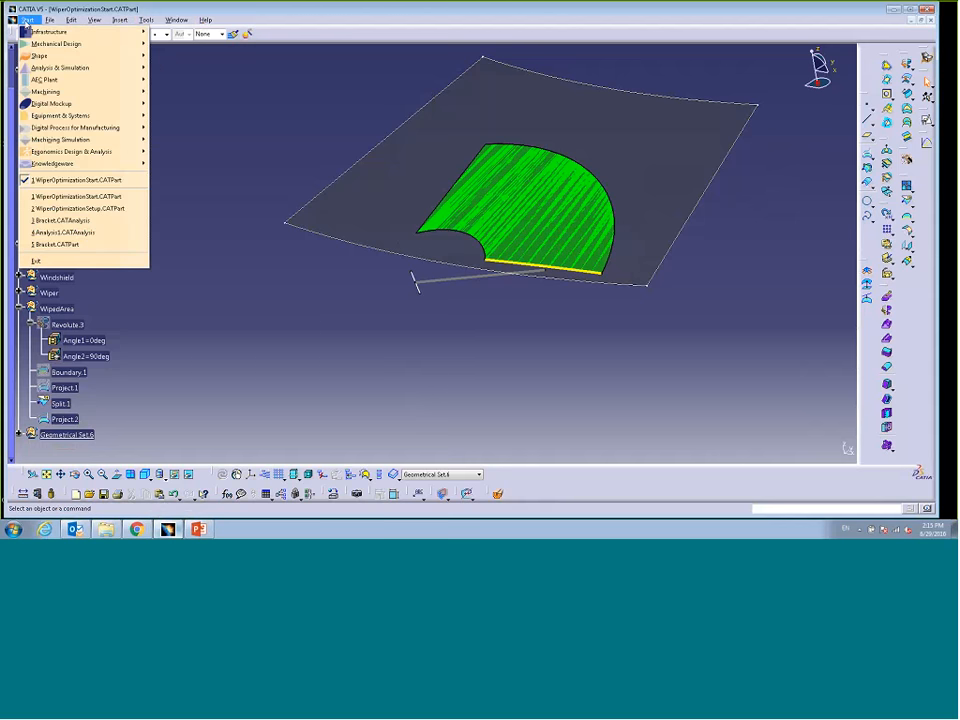
mouse_move(58, 166)
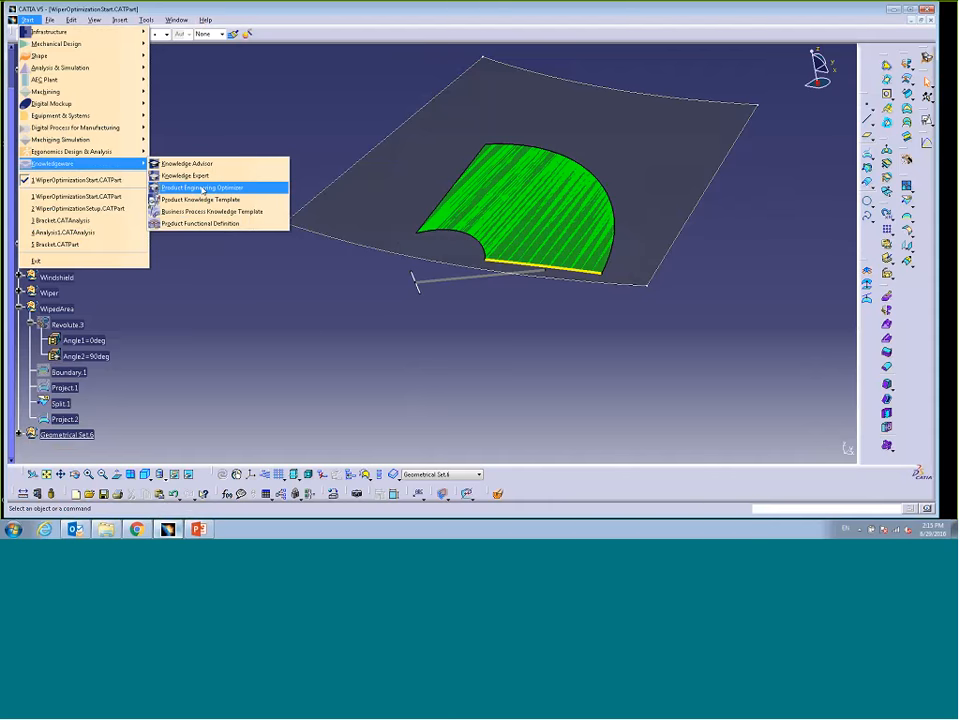
left_click(202, 188)
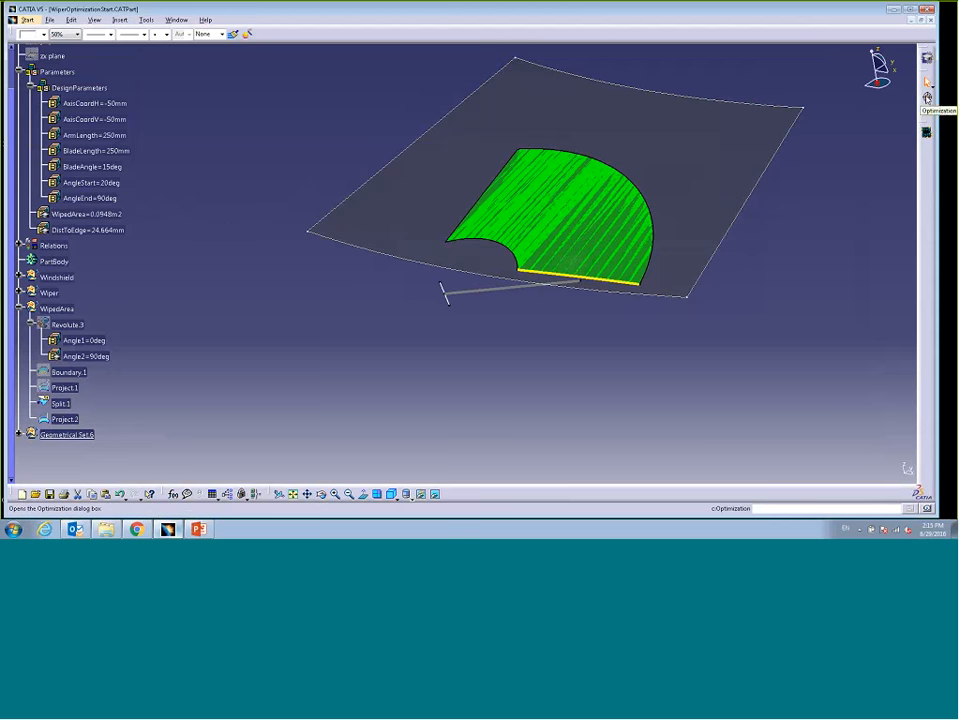
left_click(927, 97)
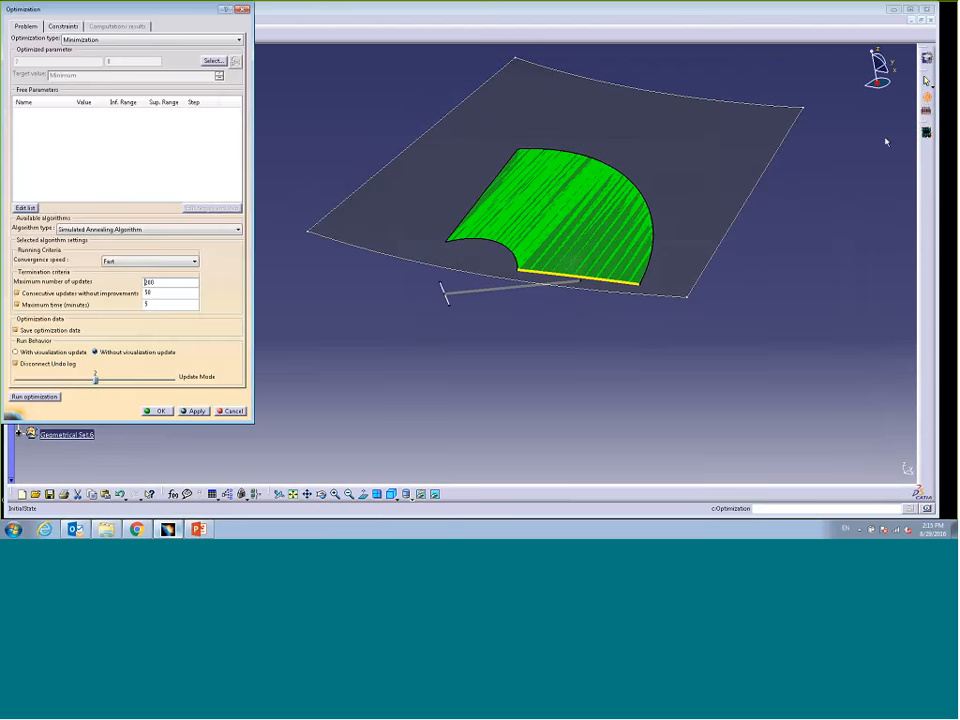
left_click_drag(330, 40, 545, 44)
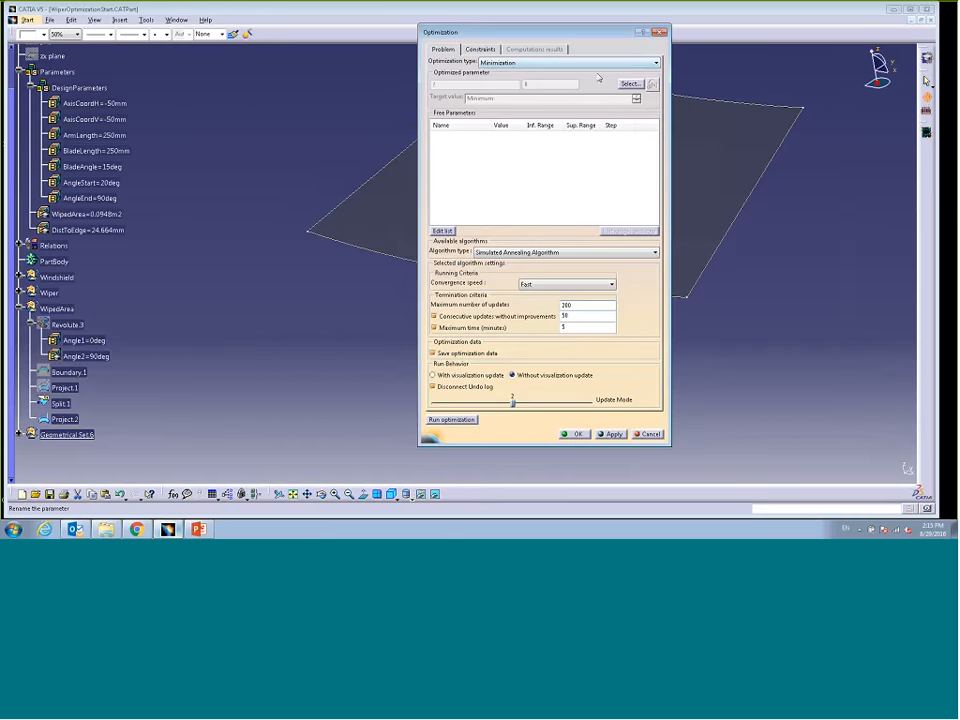
Set the optimization type to Maximization with WipedArea as the optimized parameter.
left_click(656, 63)
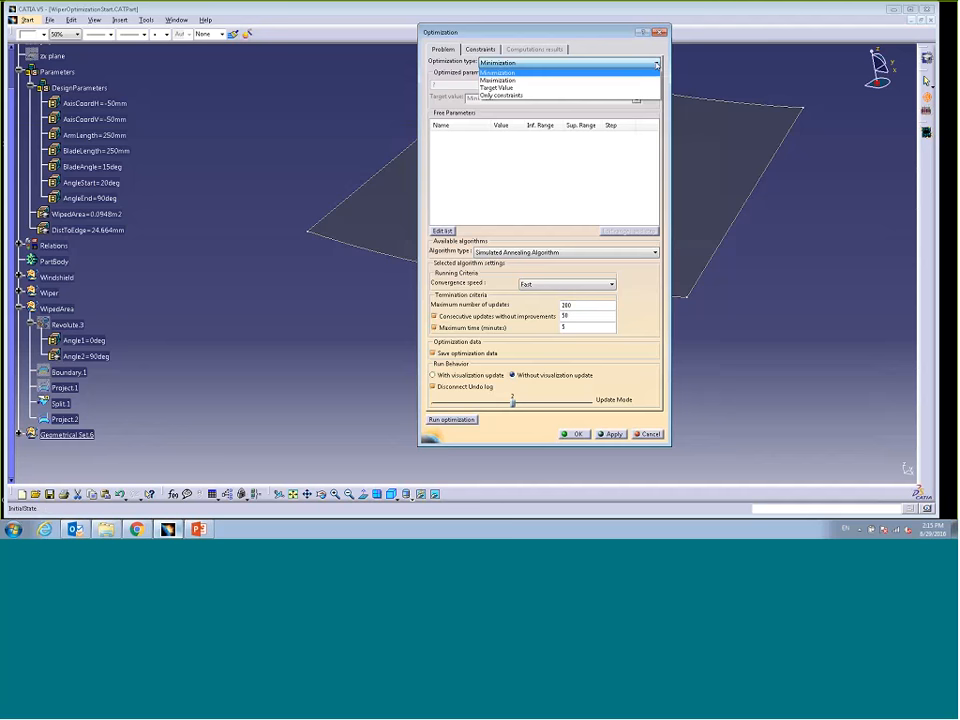
left_click(516, 81)
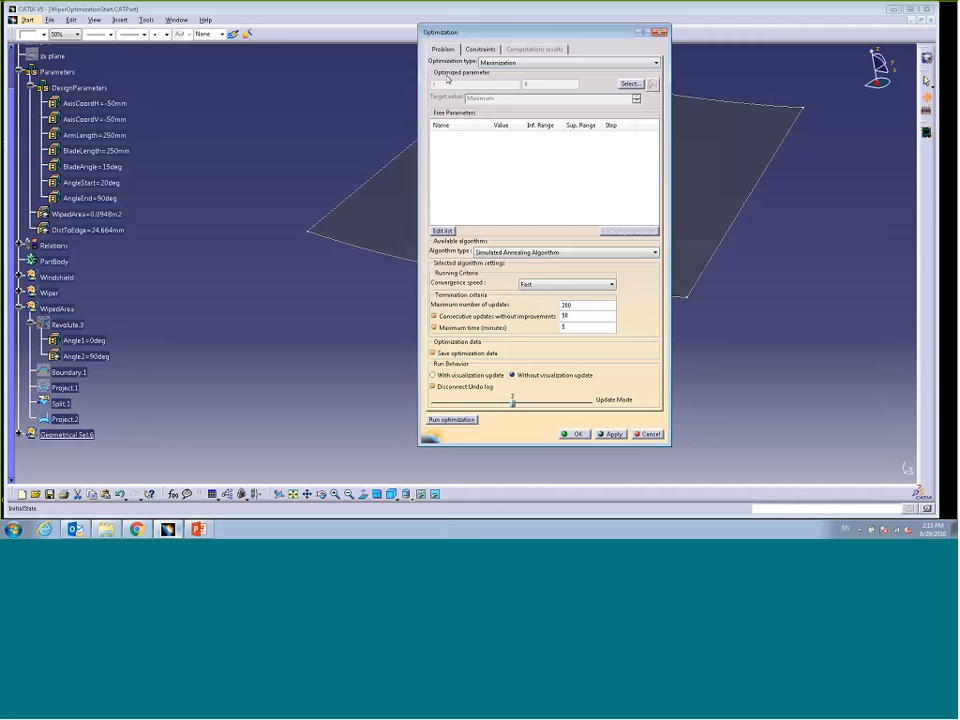
left_click(628, 84)
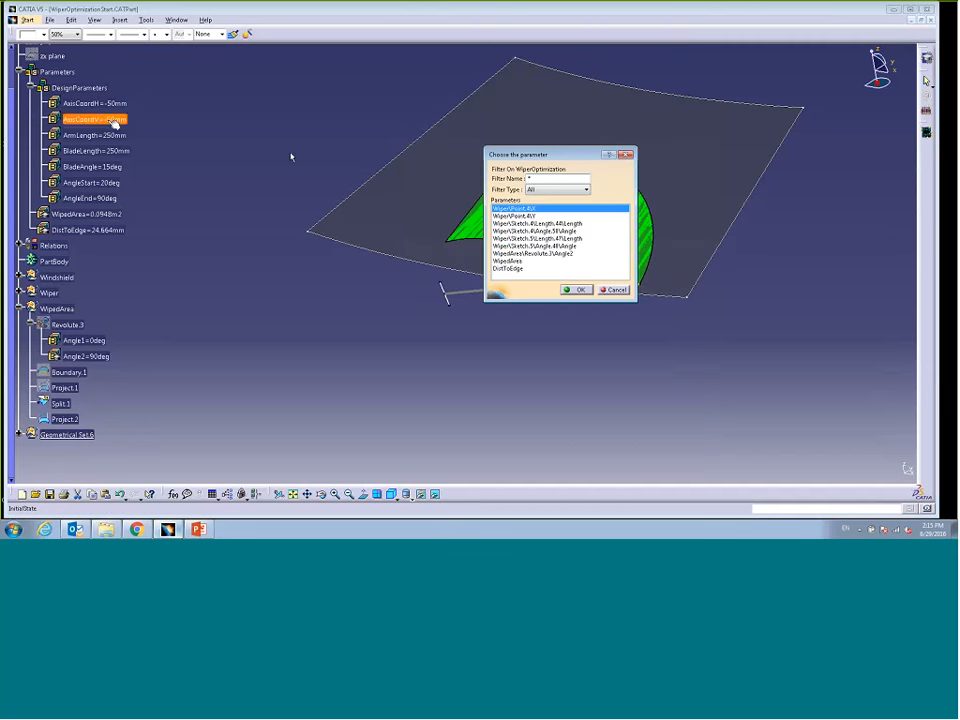
left_click(88, 214)
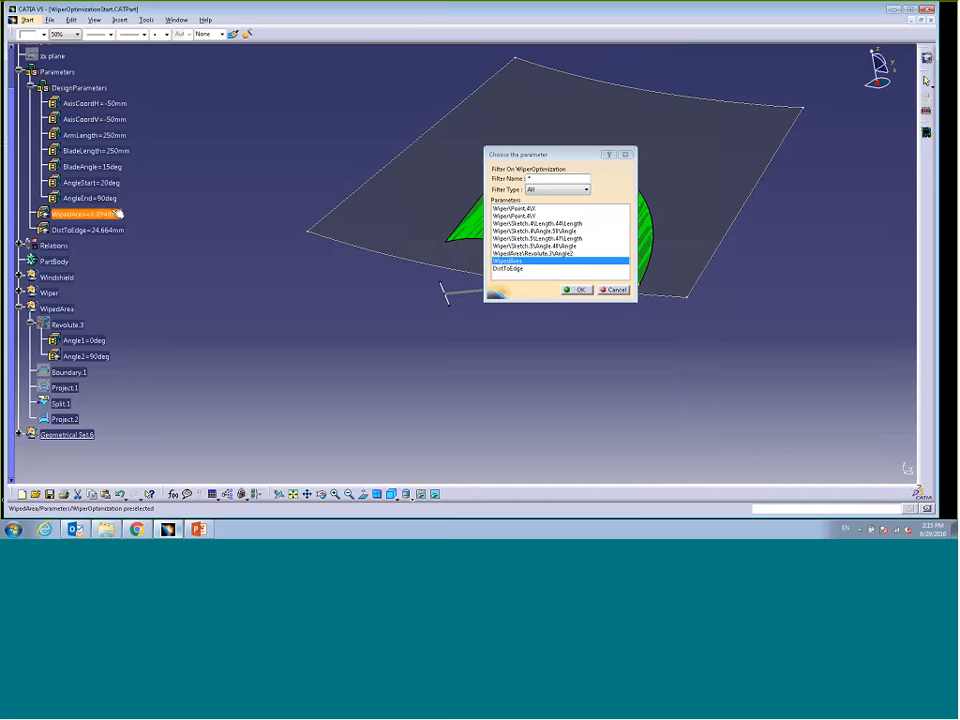
left_click(577, 290)
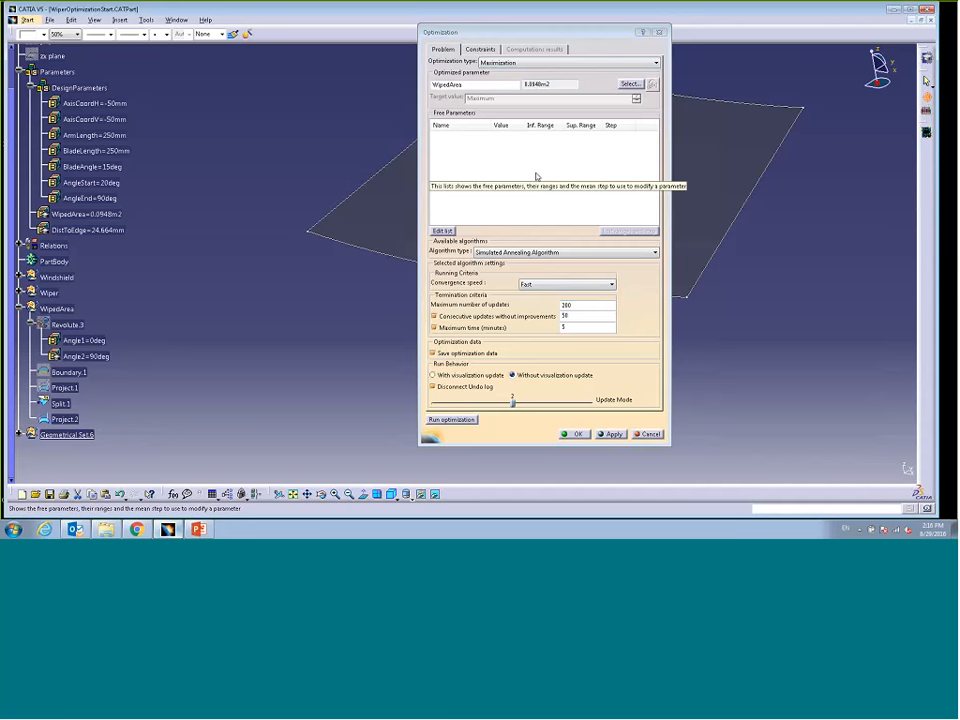
Edit the free parameter list, filter it on the DesignParameters set, and add AxisCoordH, ArmLength and BladeLength.
left_click(440, 230)
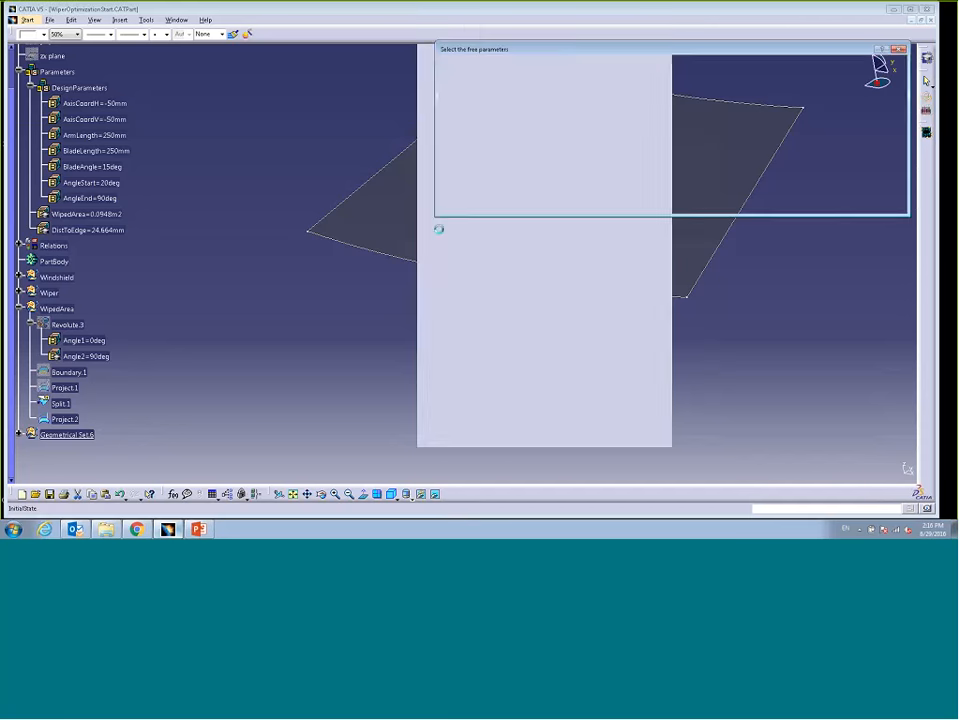
left_click_drag(528, 49, 563, 253)
left_click(437, 339)
middle_click_drag(437, 339, 345, 284)
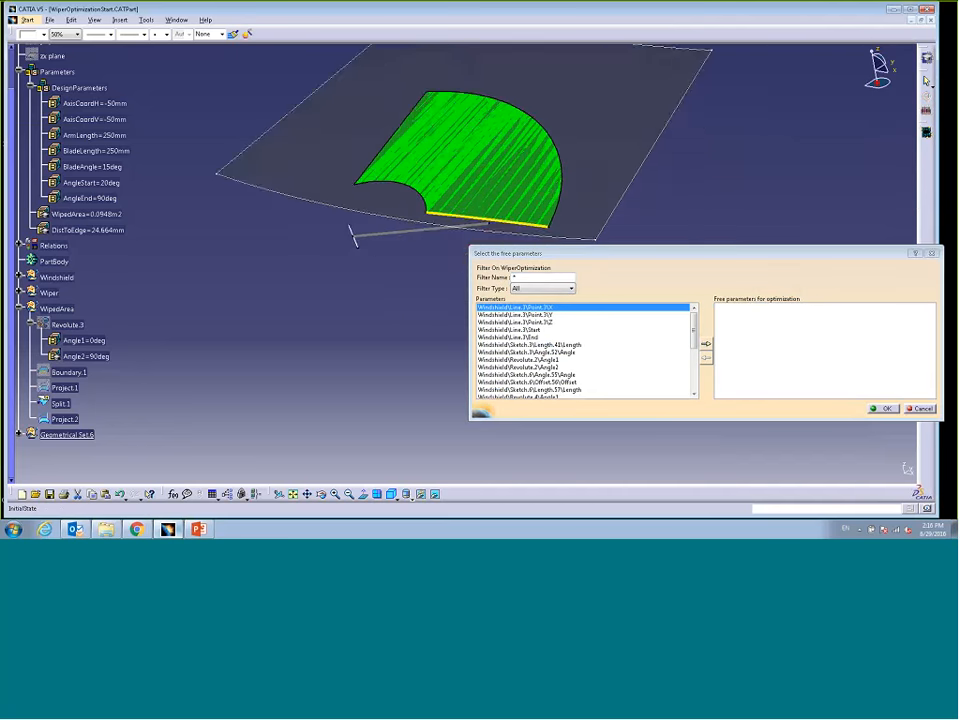
left_click(79, 88)
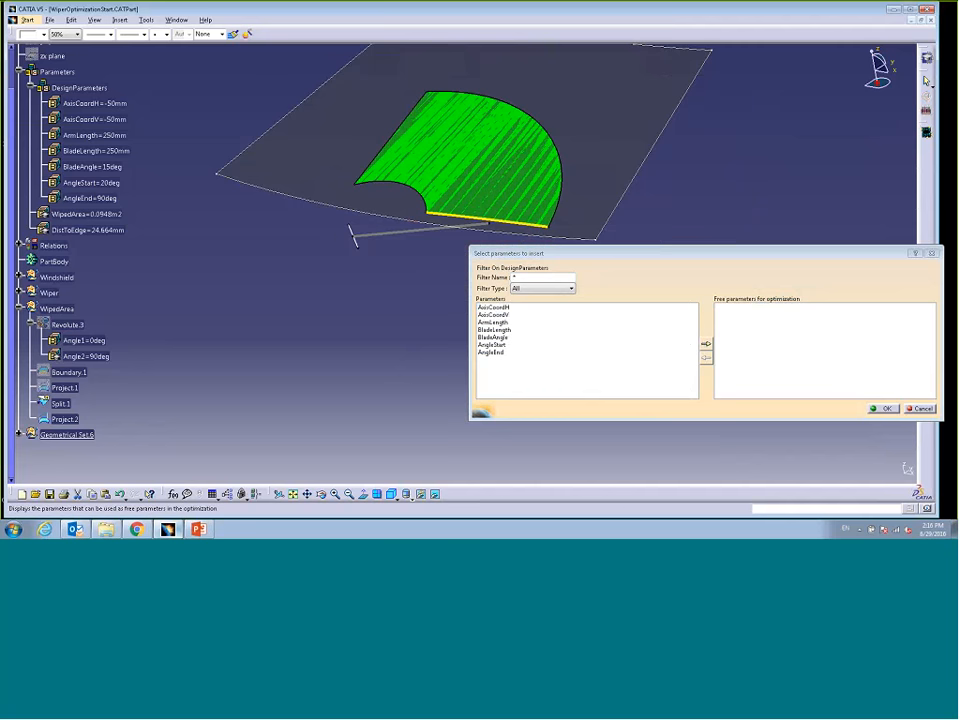
left_click(490, 307)
left_click(706, 344)
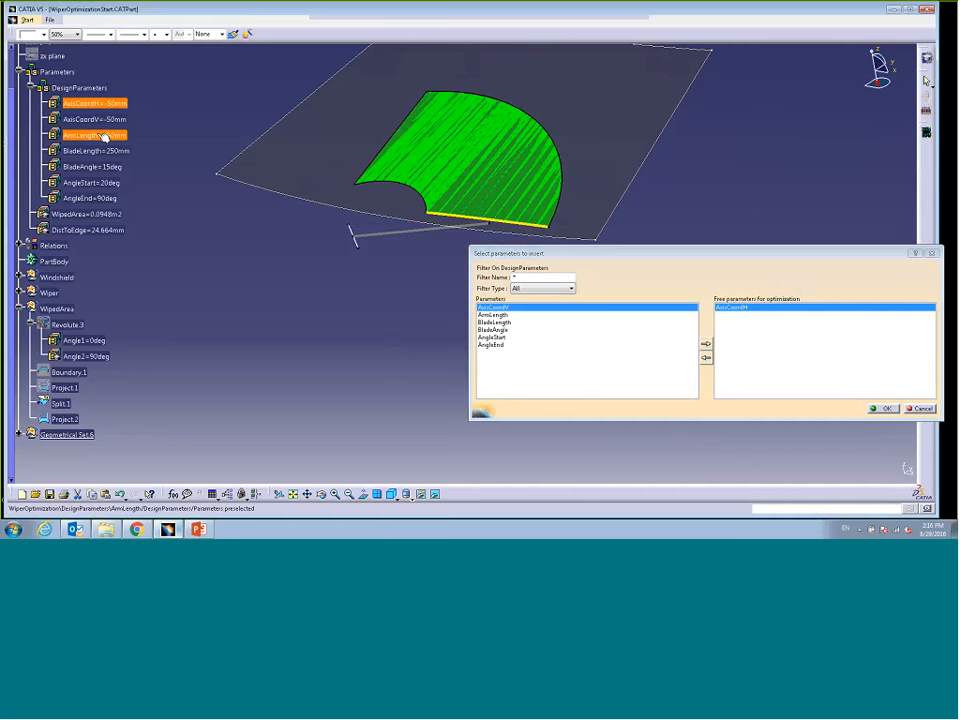
left_click(495, 315)
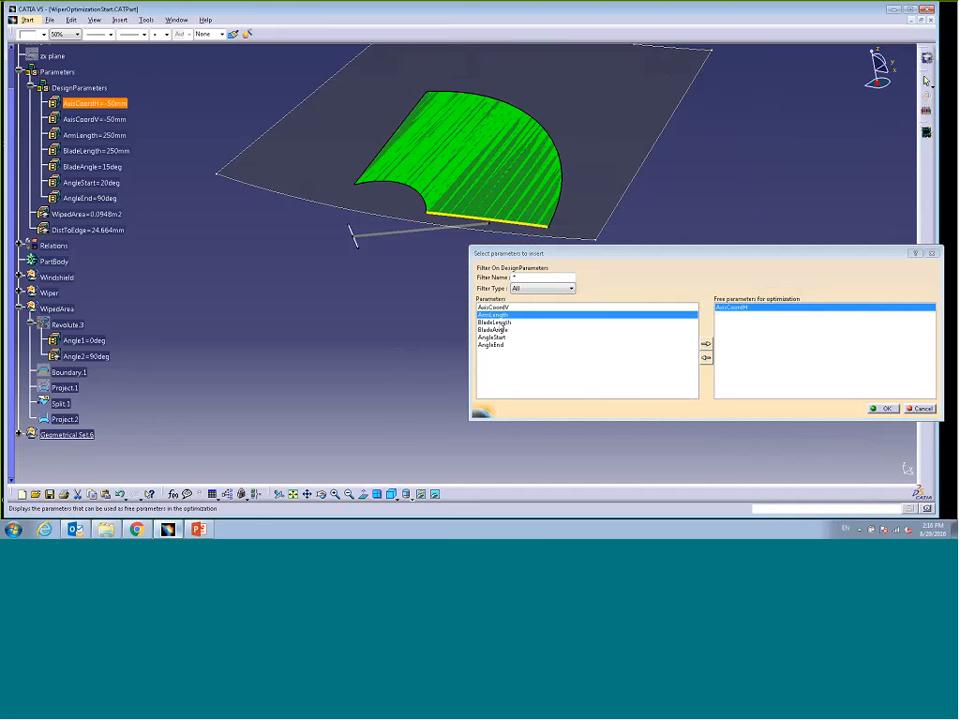
left_click(705, 342)
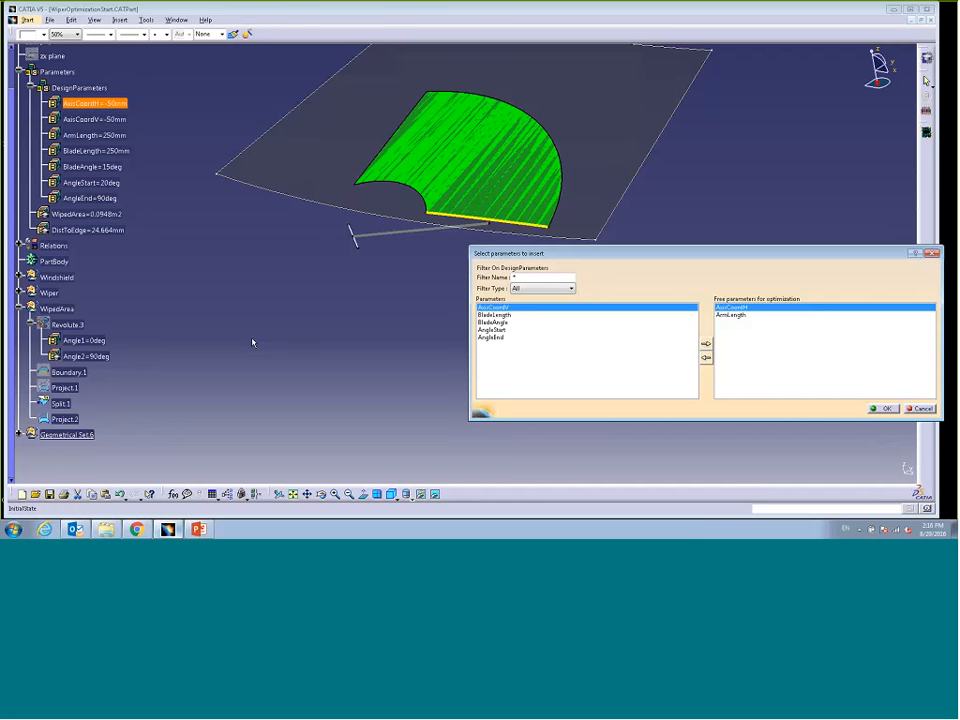
left_click(110, 151)
left_click(705, 342)
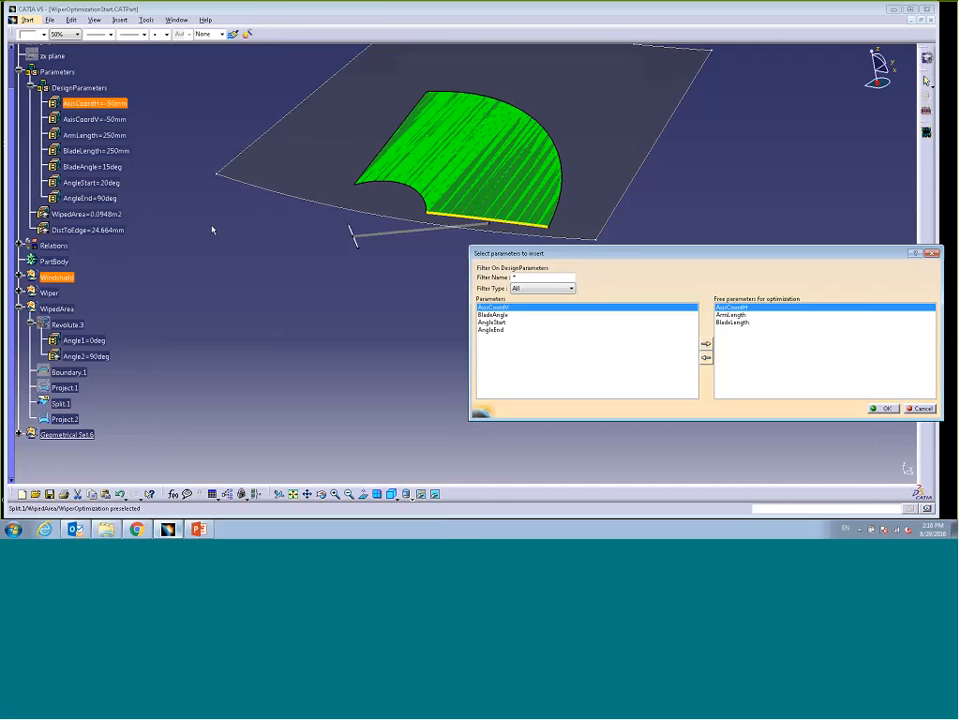
Add AngleStart and AngleEnd to the free parameters for optimization and accept the list.
left_click(92, 183)
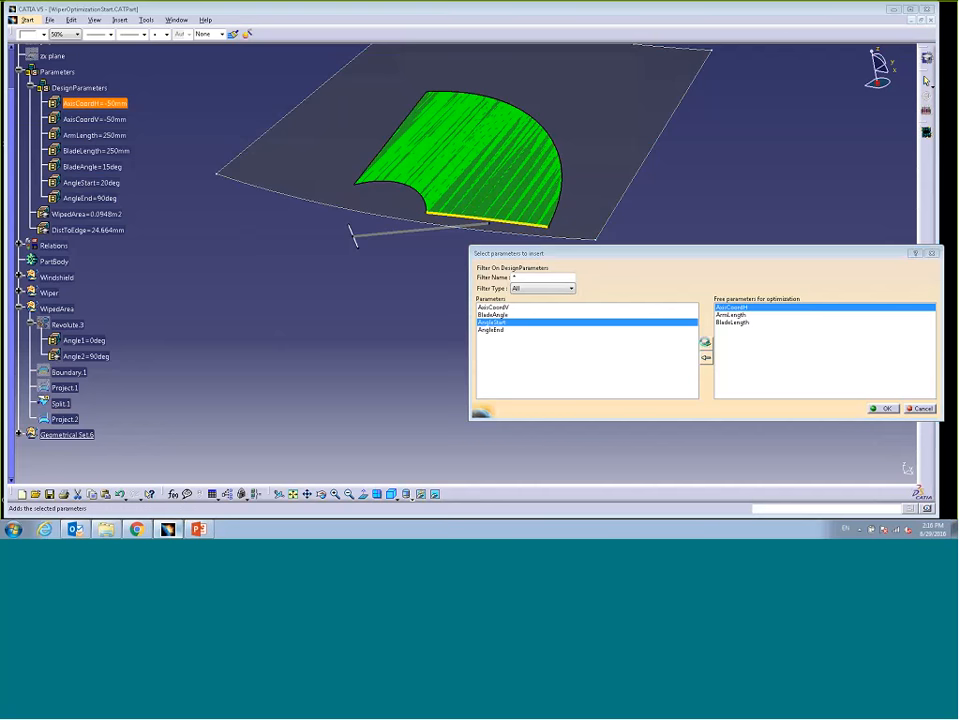
left_click(705, 342)
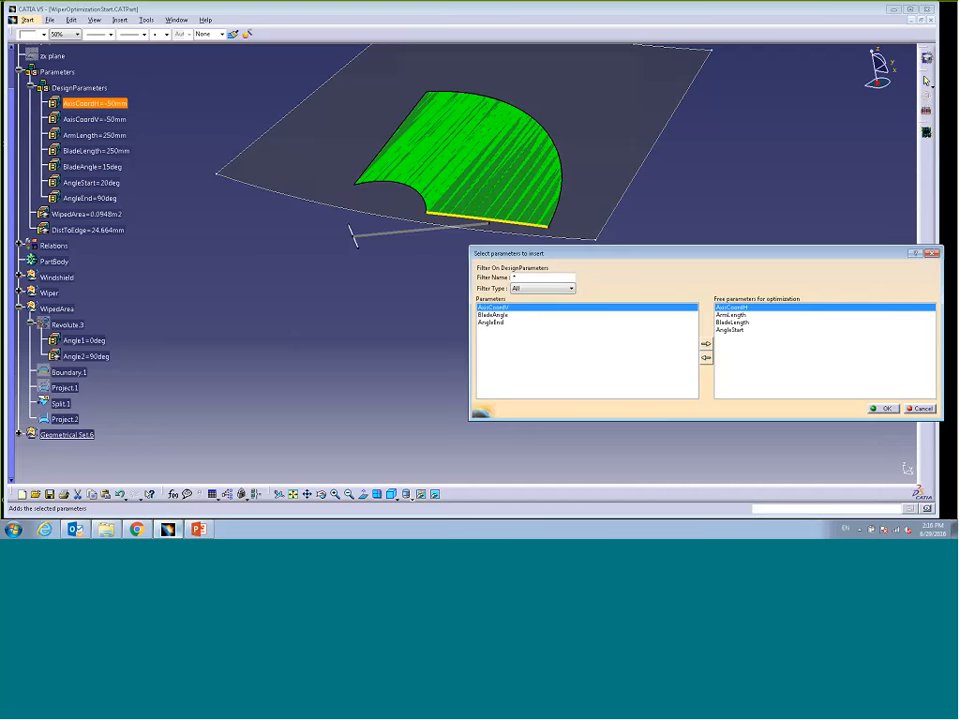
left_click(113, 199)
left_click(705, 342)
left_click(887, 409)
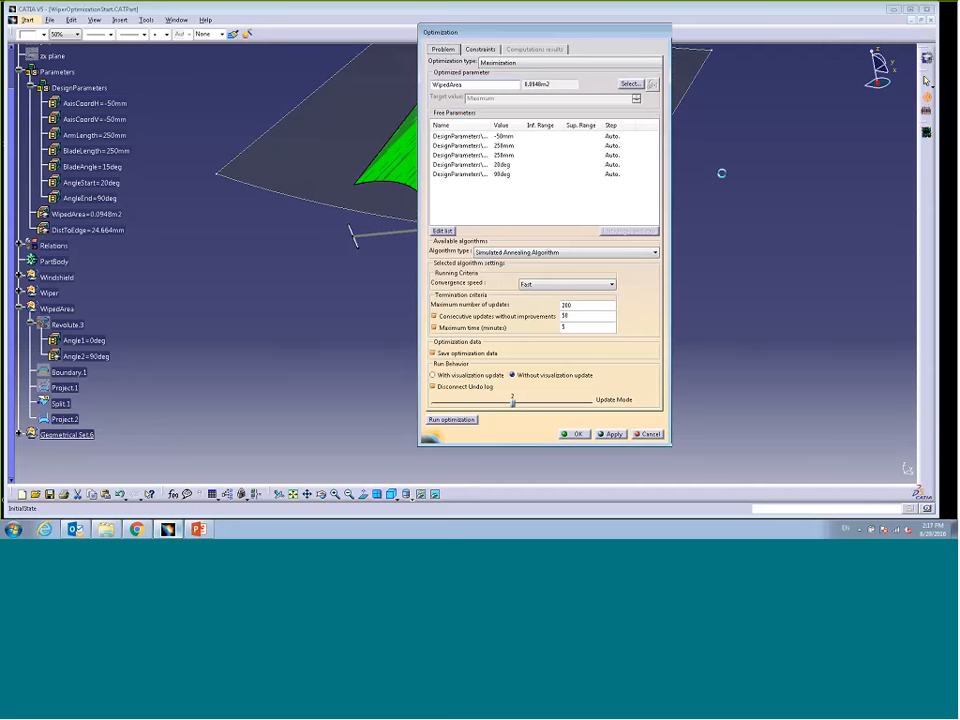
Set the range of the free parameter AxisCoordH from -200 mm to -50 mm with a 1 mm step.
left_click_drag(668, 168, 815, 168)
left_click_drag(493, 125, 587, 125)
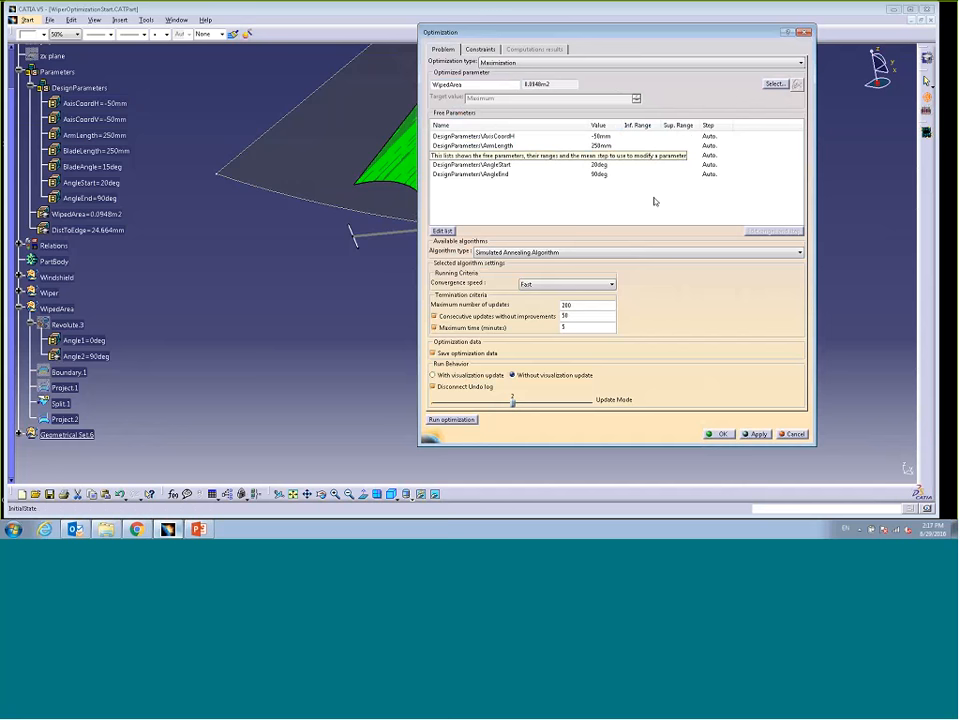
left_click(498, 137)
left_click(768, 231)
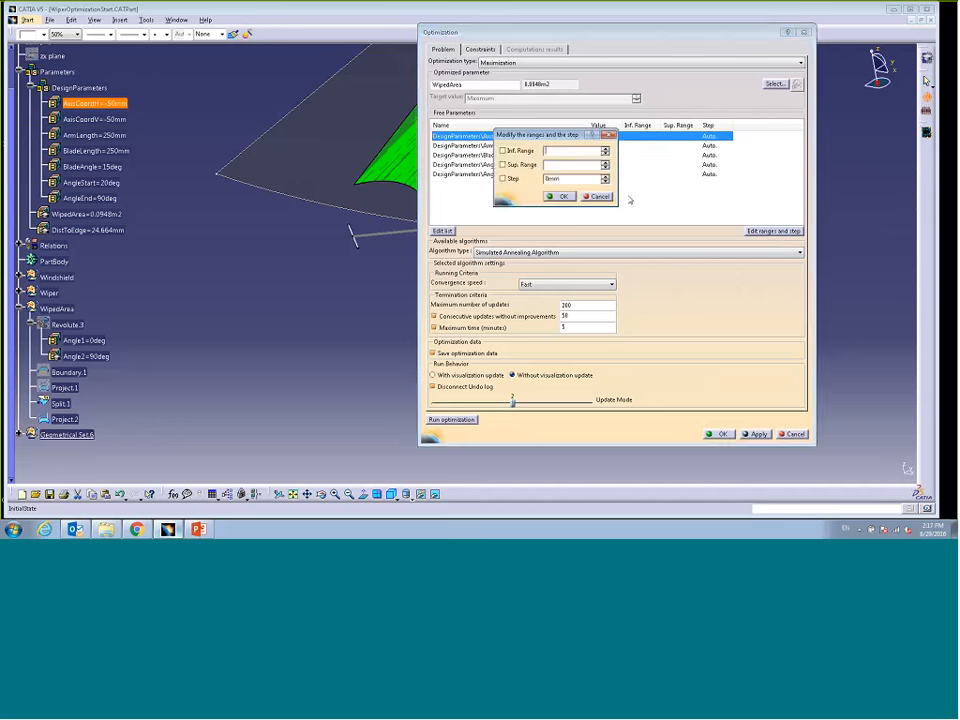
type("-50mm")
key("Tab")
type("-50mm")
left_click(503, 179)
double_click(556, 150)
type("-200")
left_click(576, 165)
left_click(576, 165)
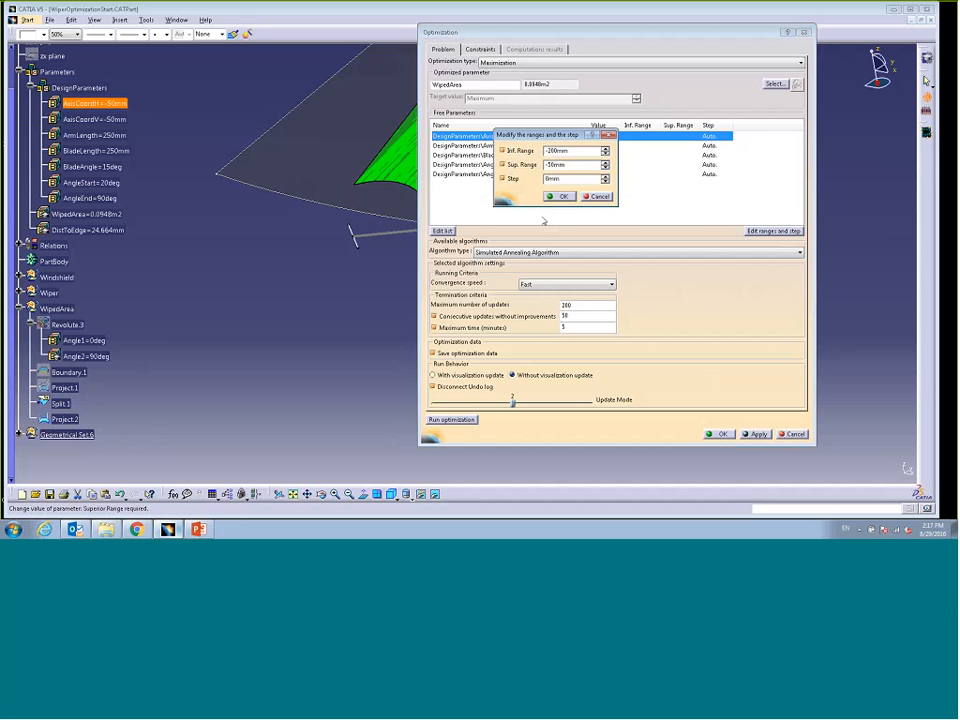
left_click(566, 179)
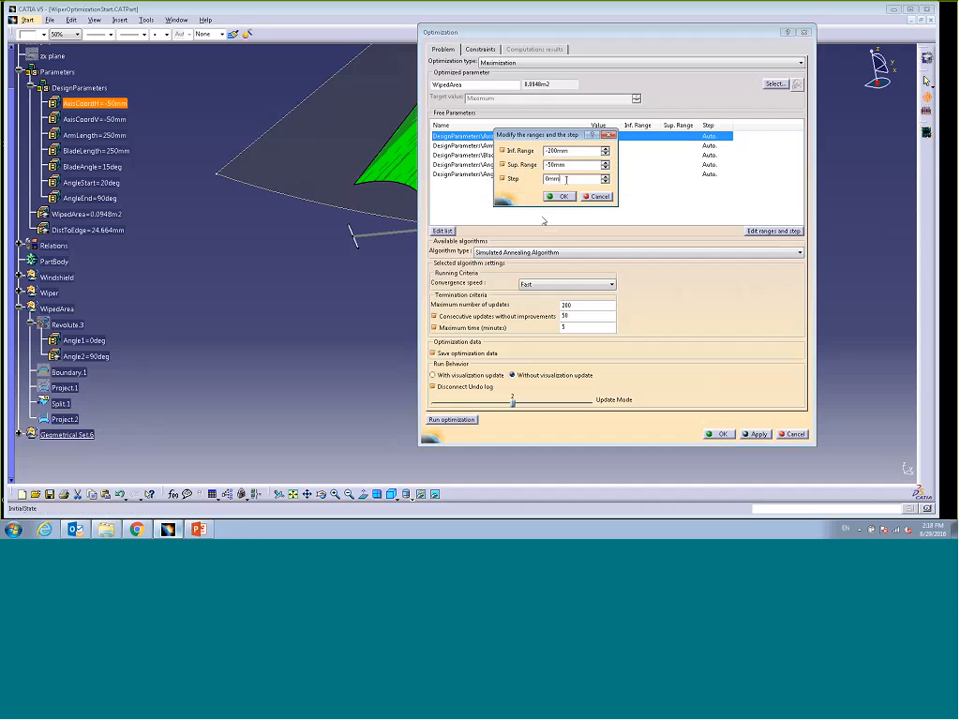
type("1")
left_click(562, 196)
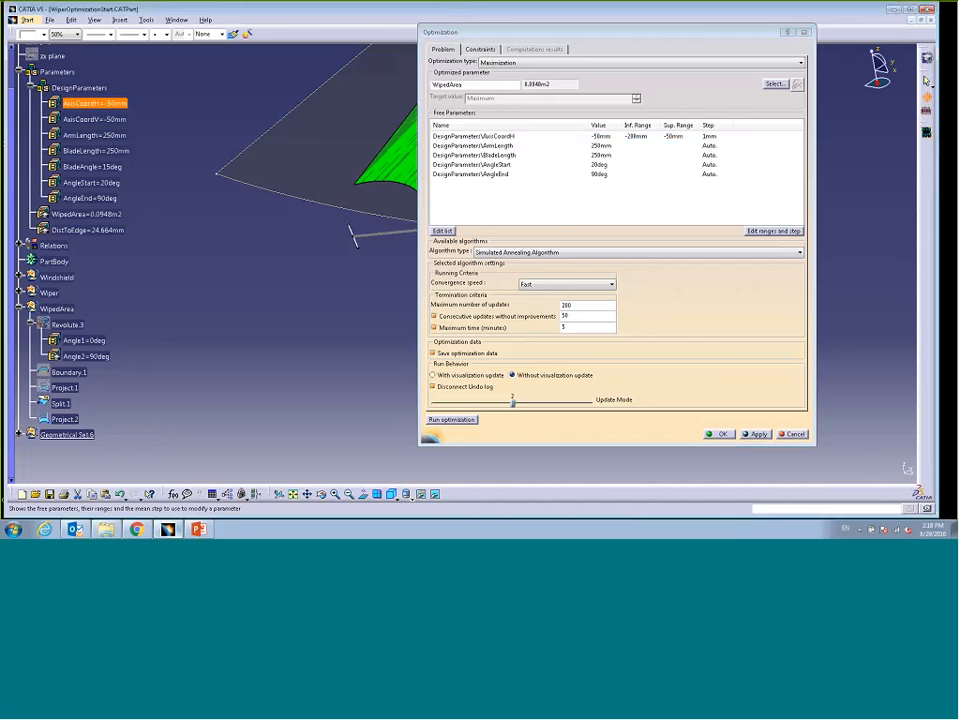
Limit the free parameter ArmLength to a range of 150 mm to 350 mm with a 1 mm step.
left_click(490, 146)
left_click(760, 231)
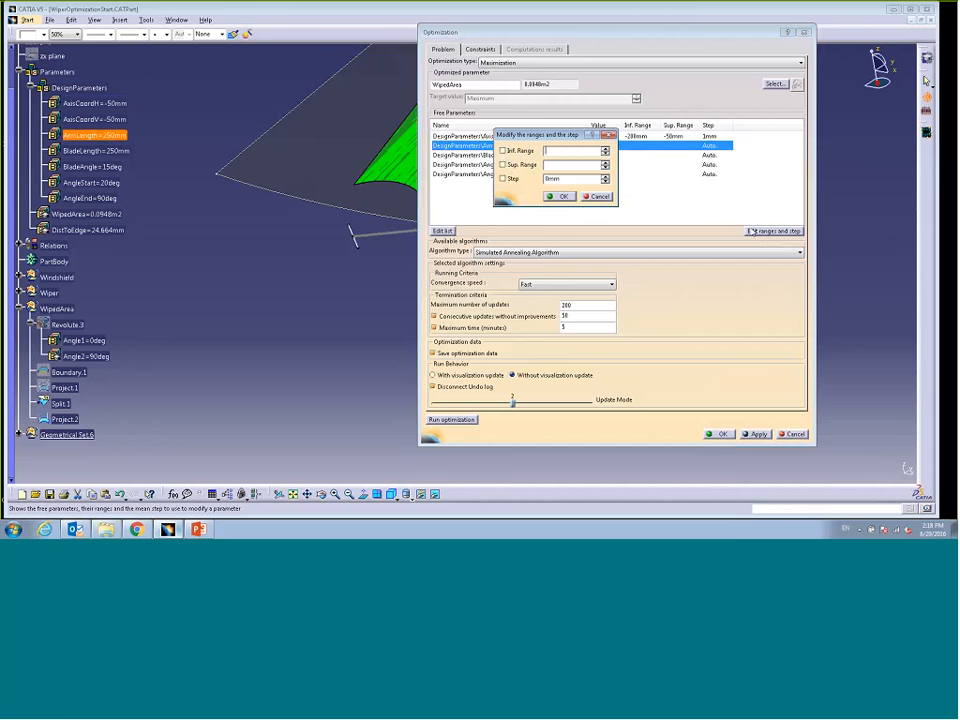
left_click(503, 150)
left_click(503, 164)
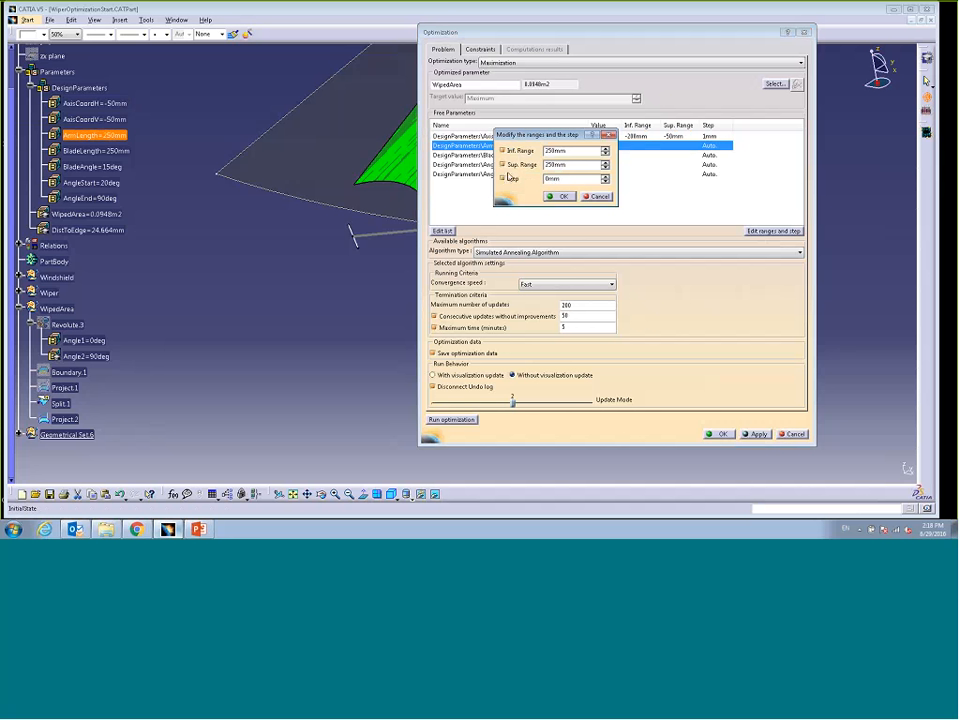
double_click(547, 151)
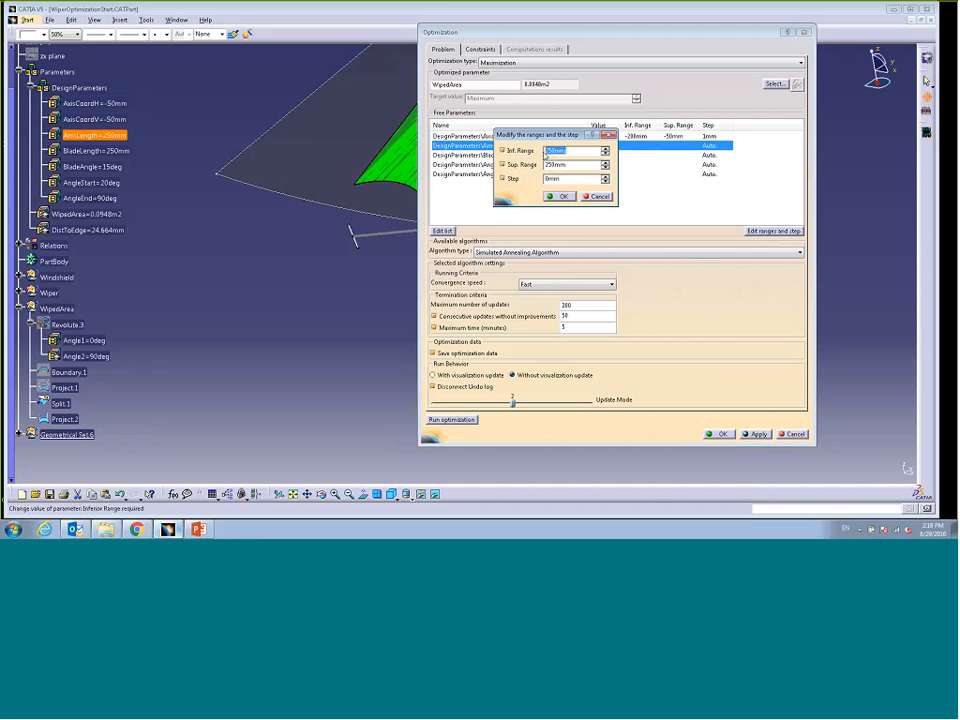
type("150")
left_click(550, 164)
key("Tab")
key("shift+Tab")
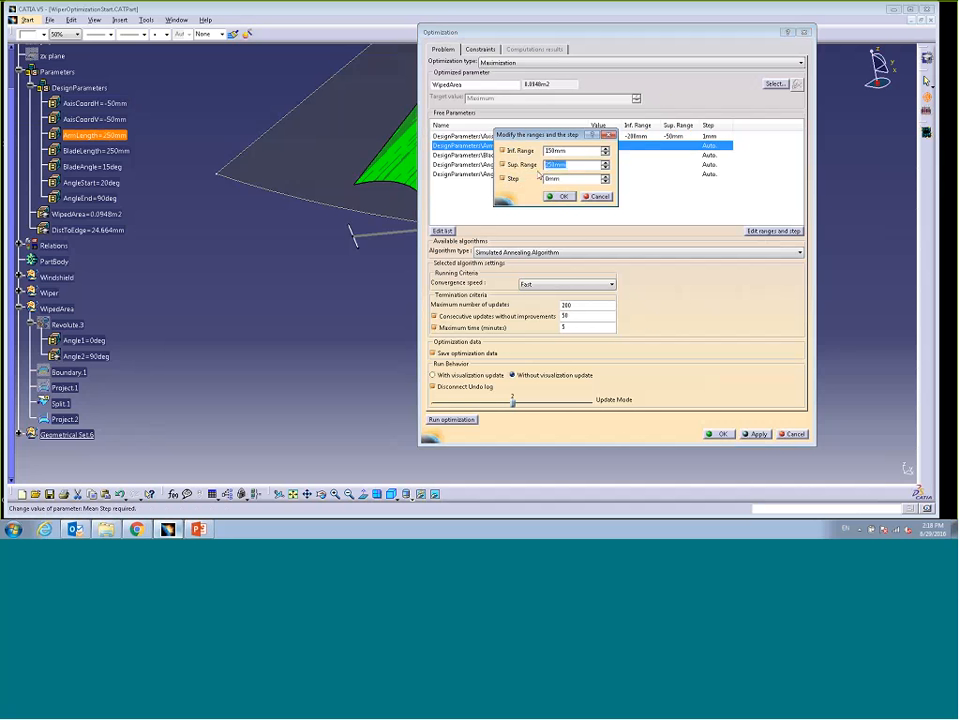
type("350")
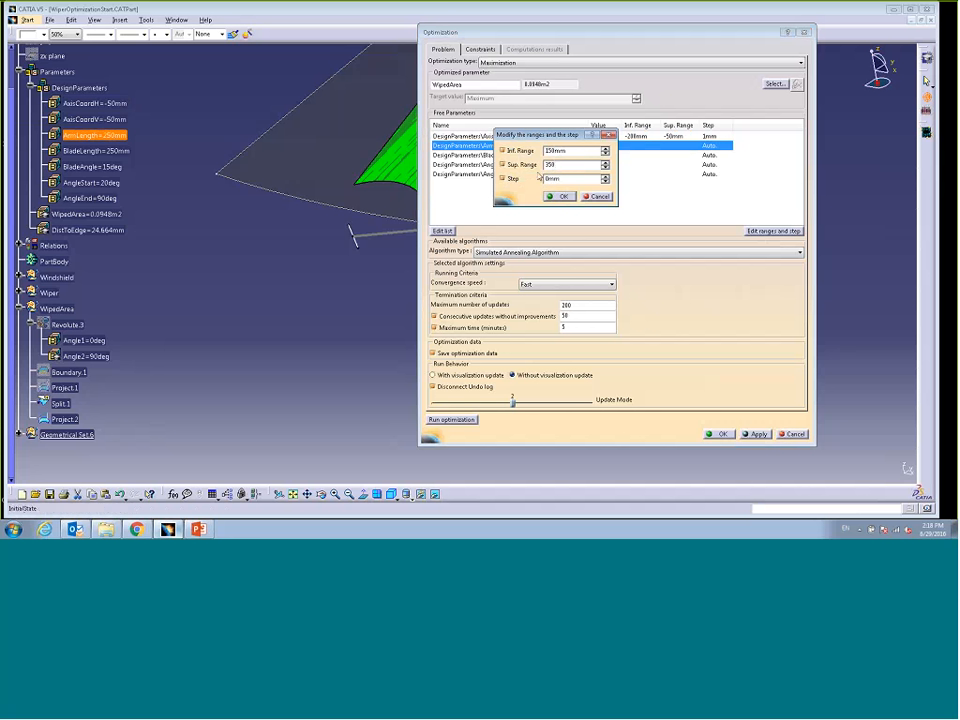
key("Tab")
key("Tab")
type("1")
left_click(563, 197)
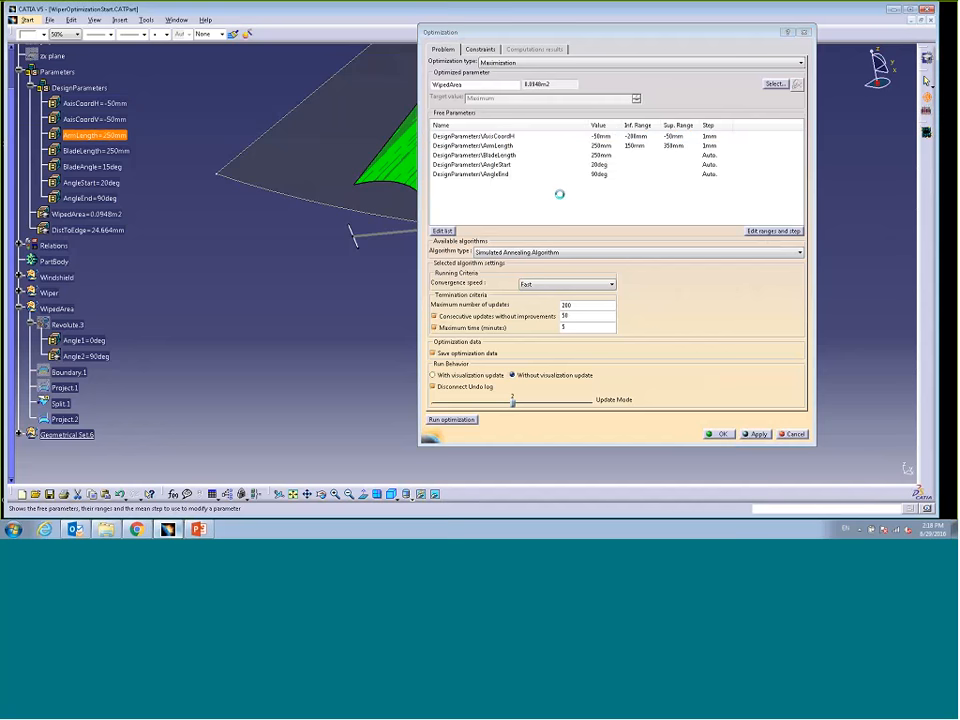
Give the free parameter BladeLength a range of 200 mm to 350 mm and a 25 mm step.
double_click(480, 155)
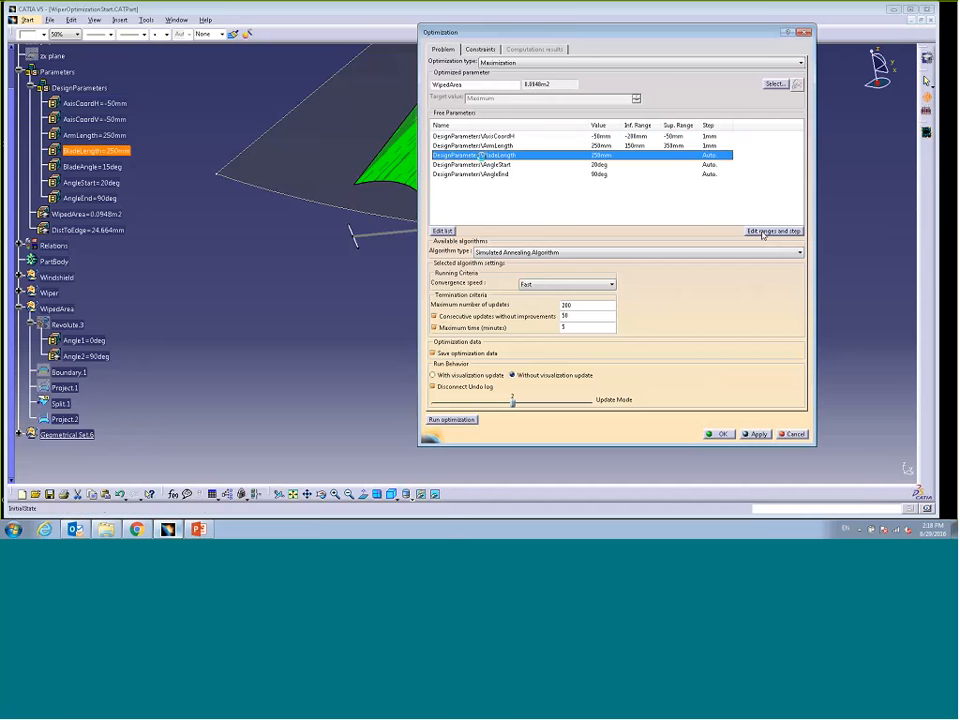
left_click(502, 150)
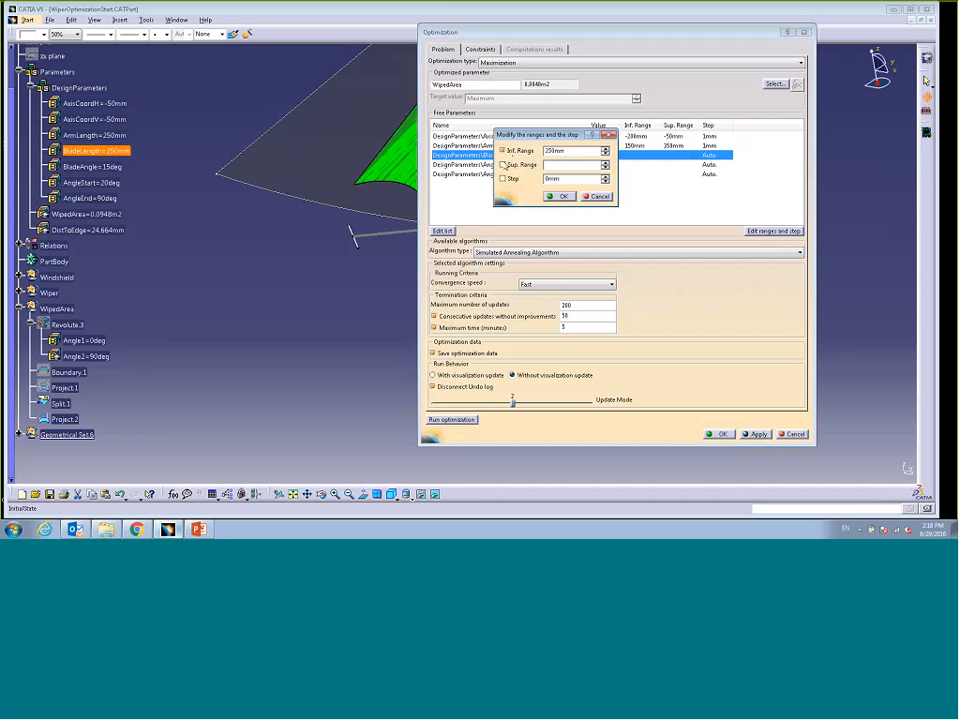
left_click(502, 164)
double_click(545, 150)
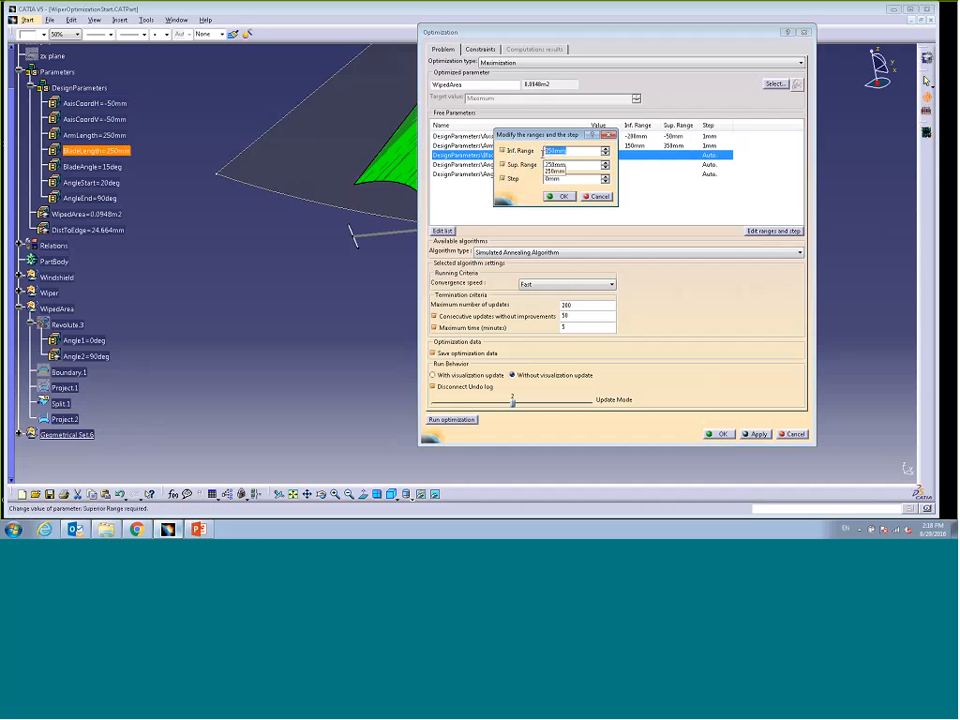
type("200")
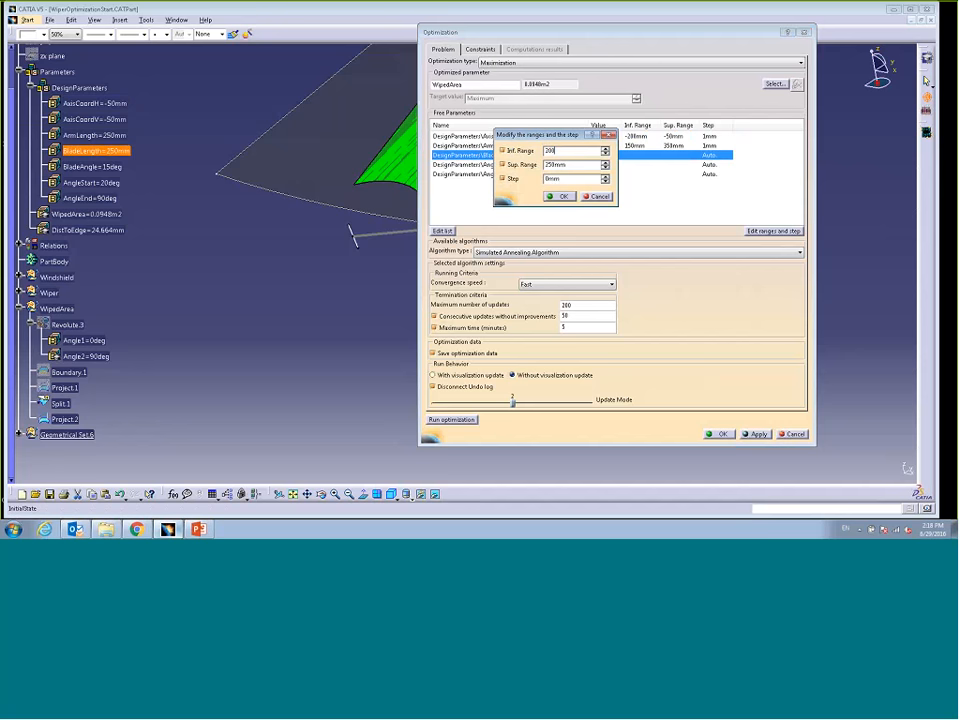
double_click(544, 164)
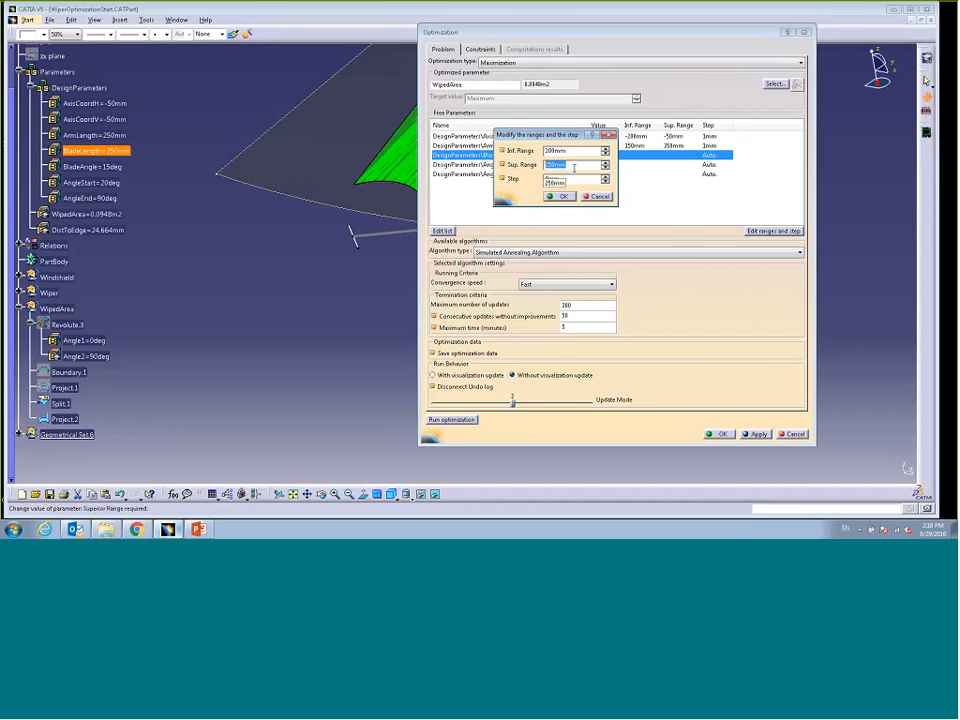
type("350")
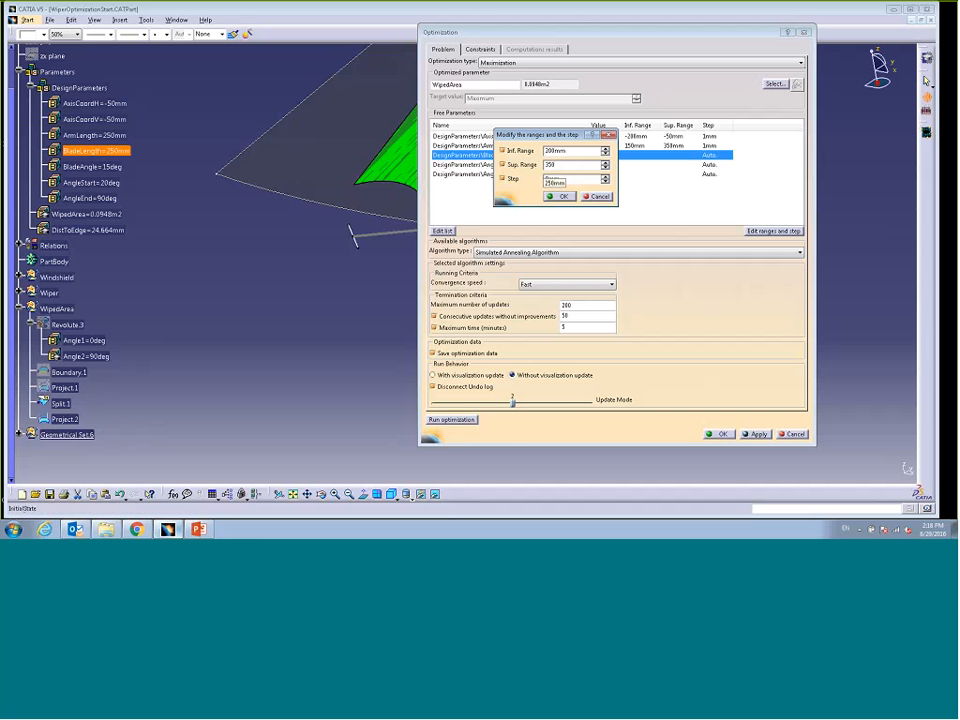
left_click(567, 179)
double_click(563, 180)
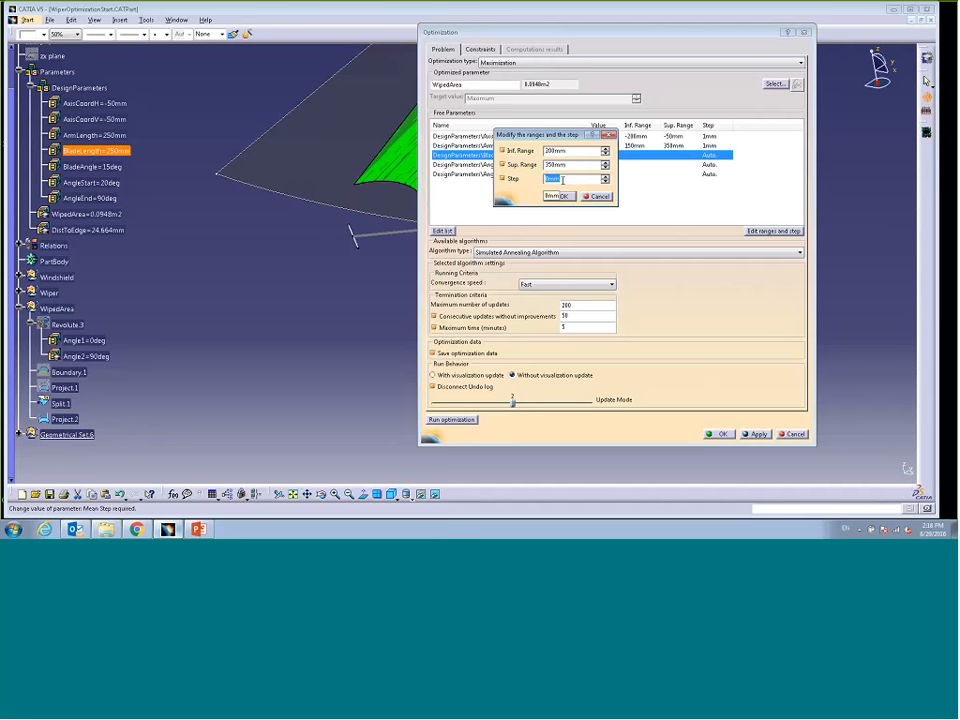
type("25")
left_click(562, 196)
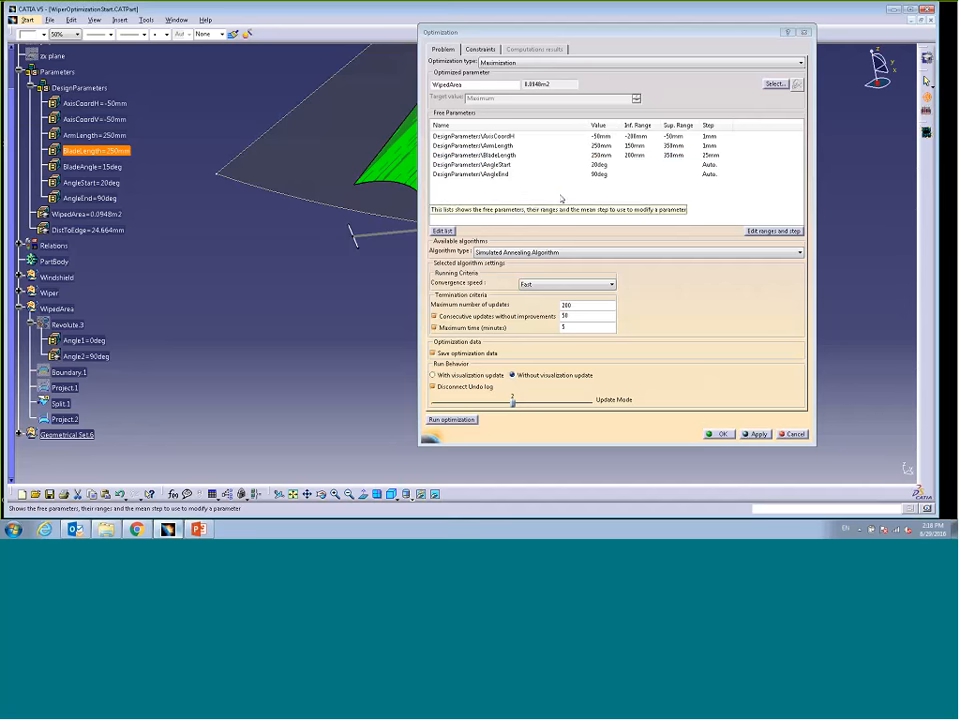
Restrict the free parameter AngleStart to between 10 deg and 20 deg with a 1 deg step.
left_click(492, 166)
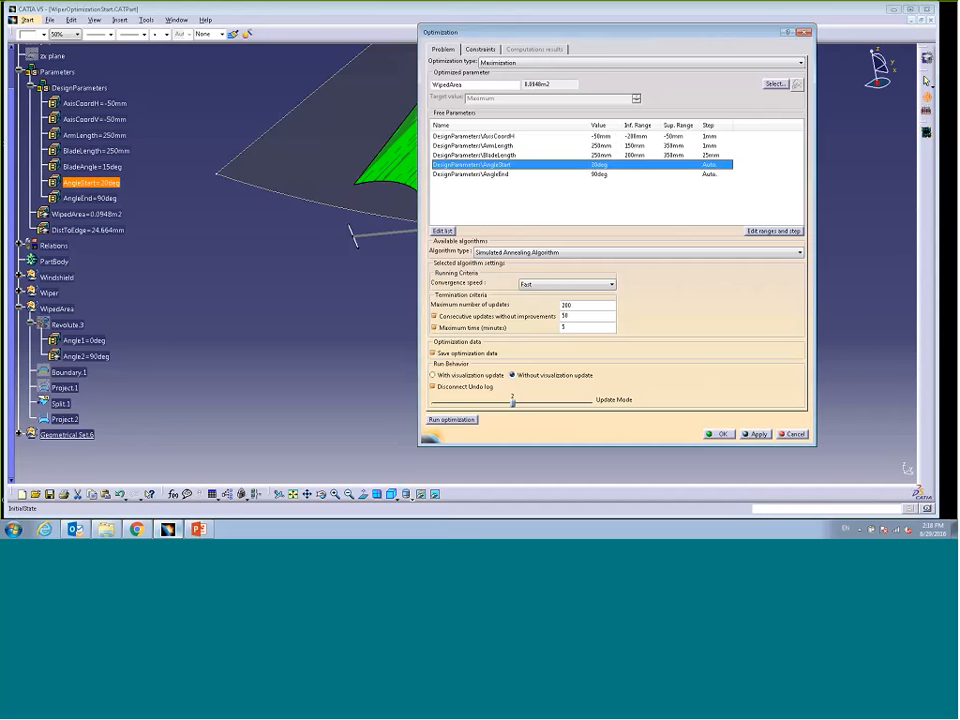
left_click(767, 230)
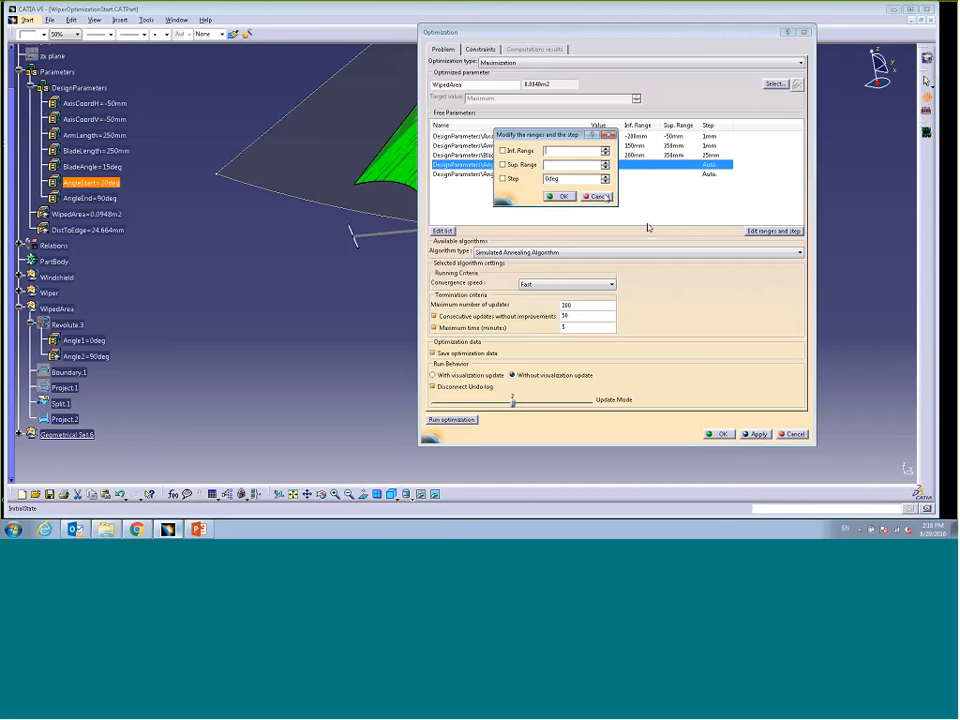
left_click(503, 151)
left_click(503, 165)
left_click(503, 179)
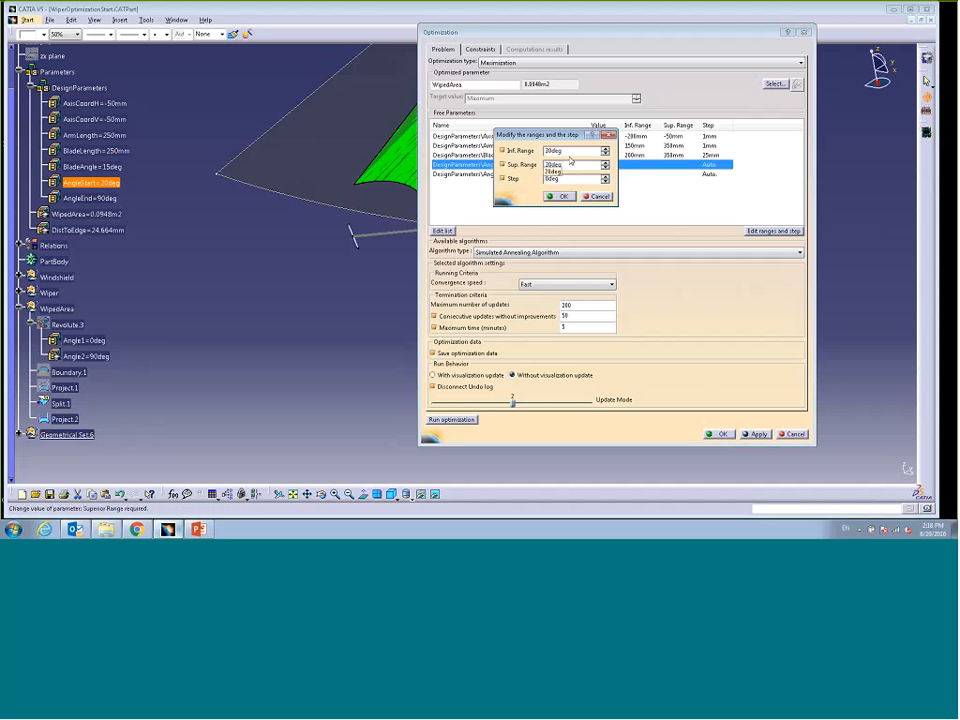
left_click_drag(565, 154, 545, 151)
type("10")
left_click(588, 167)
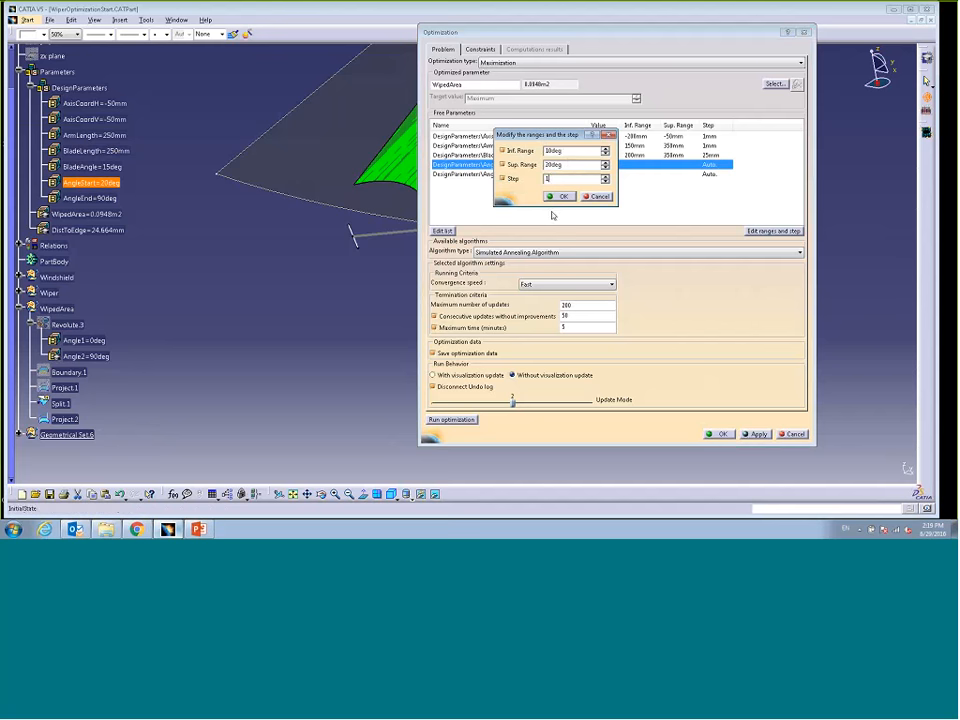
left_click(563, 196)
Set the range of the free parameter AngleEnd from 90 deg to 120 deg with a 1 deg step.
left_click(546, 176)
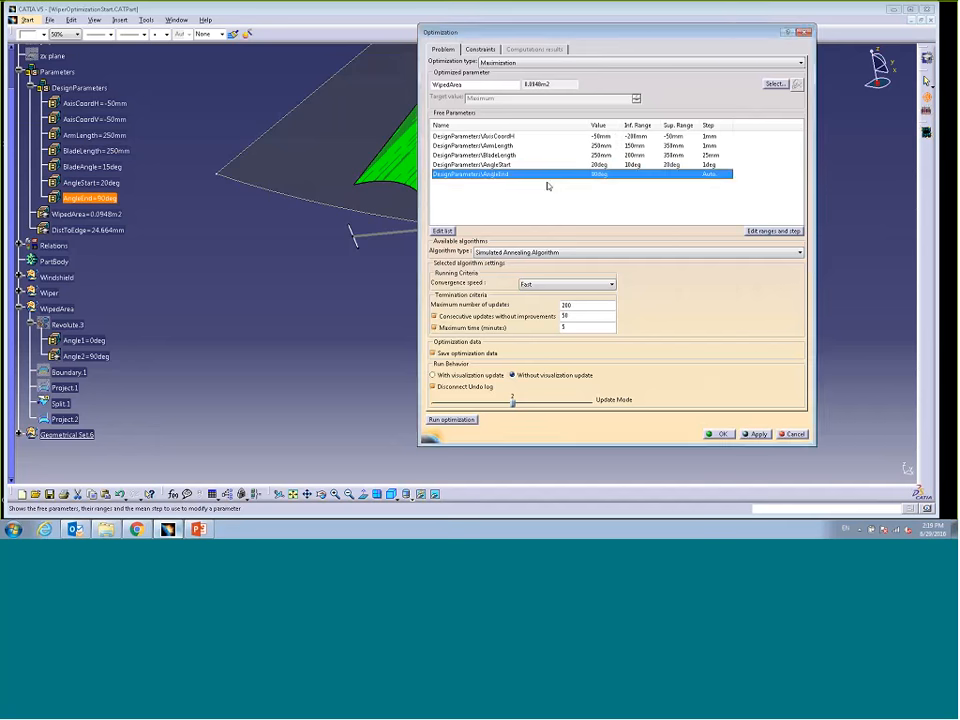
left_click(766, 231)
left_click(502, 151)
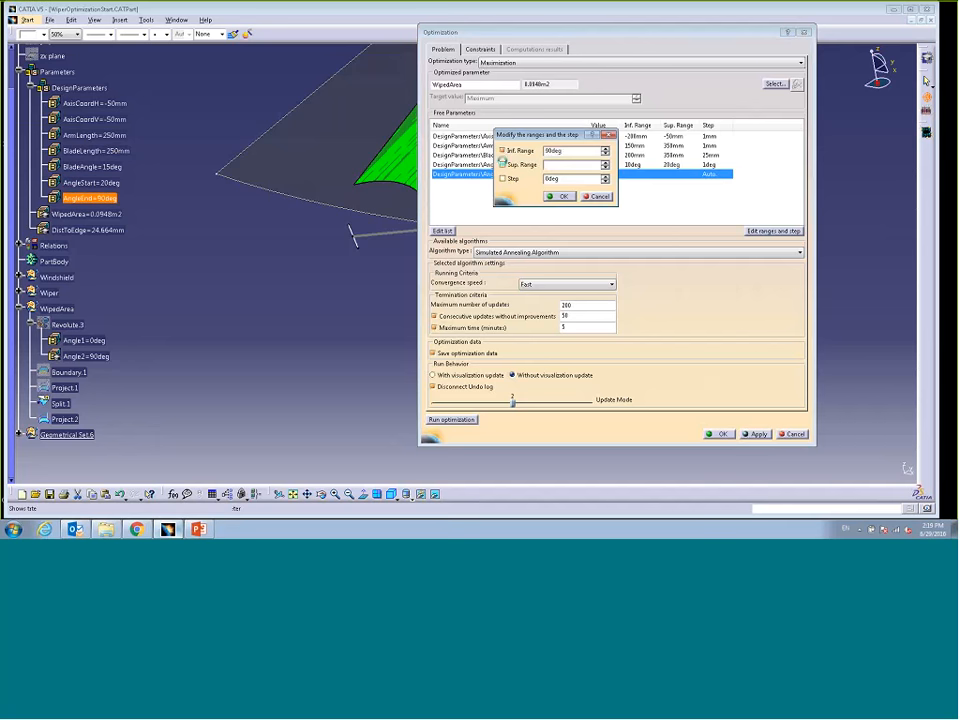
left_click(502, 164)
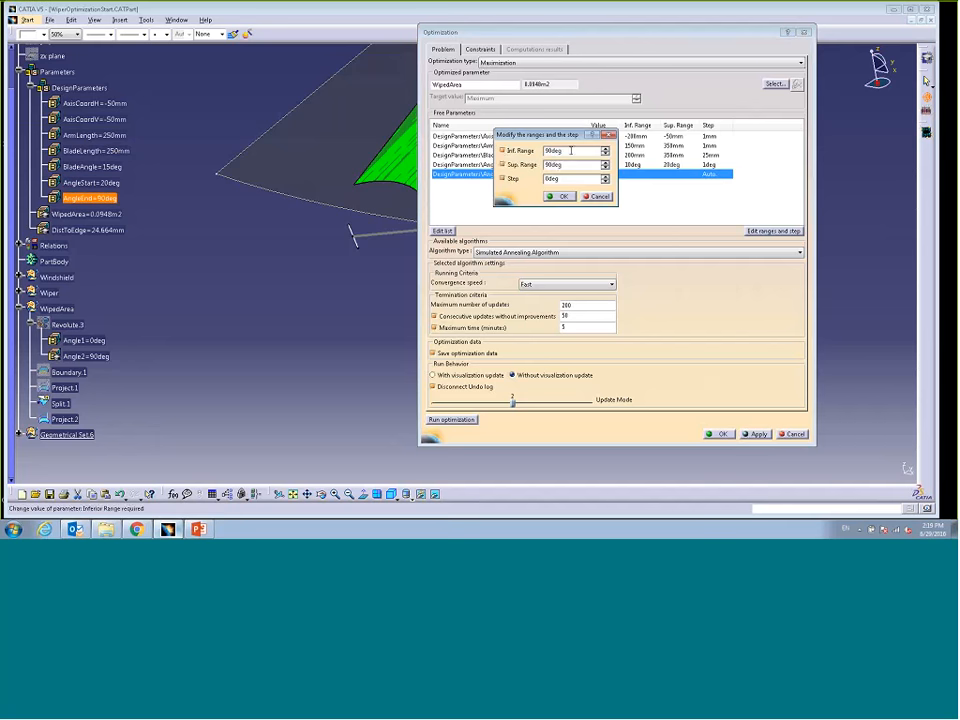
left_click_drag(569, 164, 542, 165)
type("120")
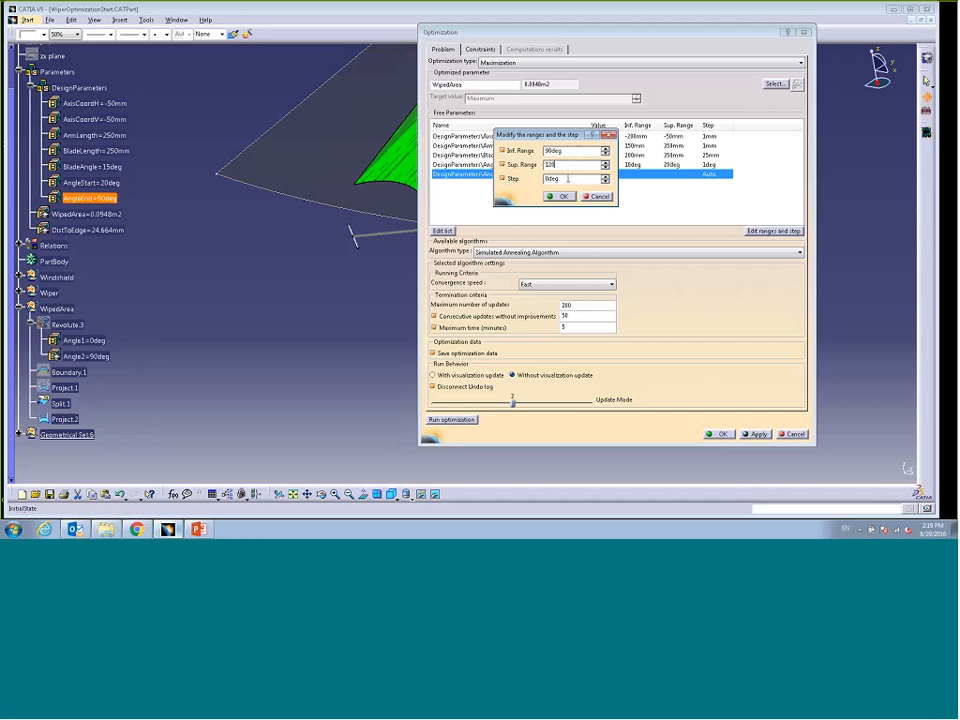
left_click_drag(568, 179, 538, 184)
type("1")
left_click(563, 196)
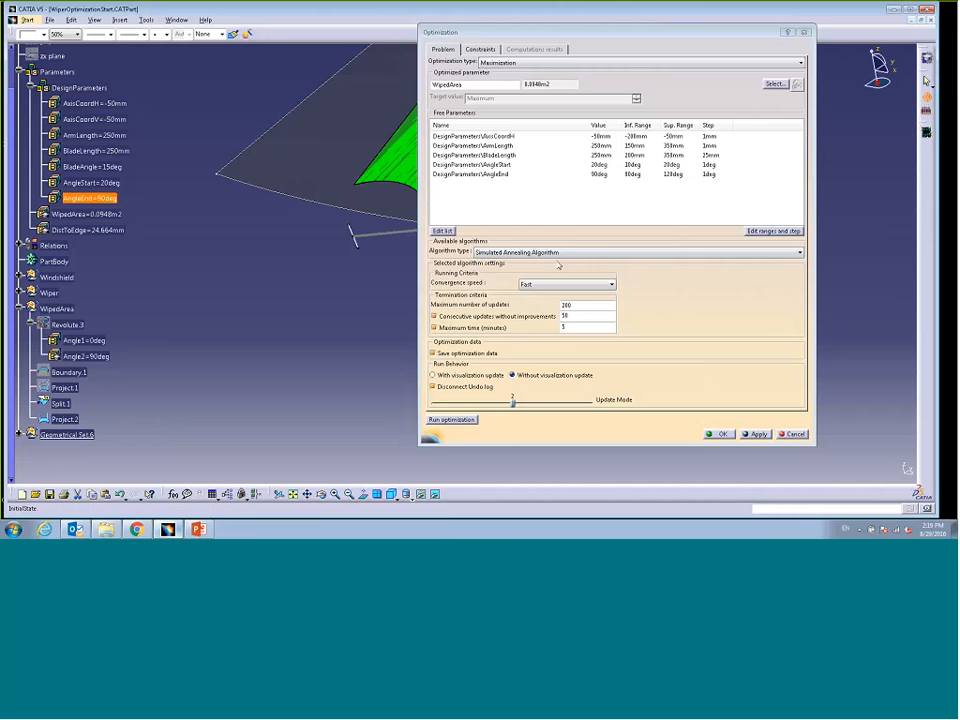
Configure the Simulated Annealing Algorithm with a maximum of 300 updates and Medium convergence speed.
left_click(800, 253)
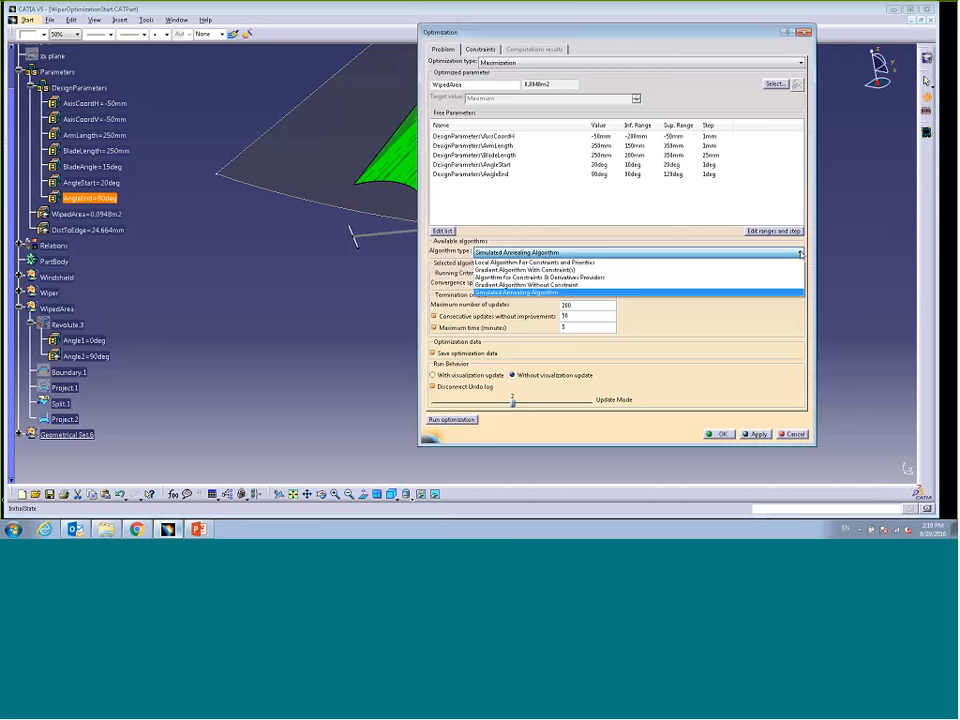
left_click(561, 292)
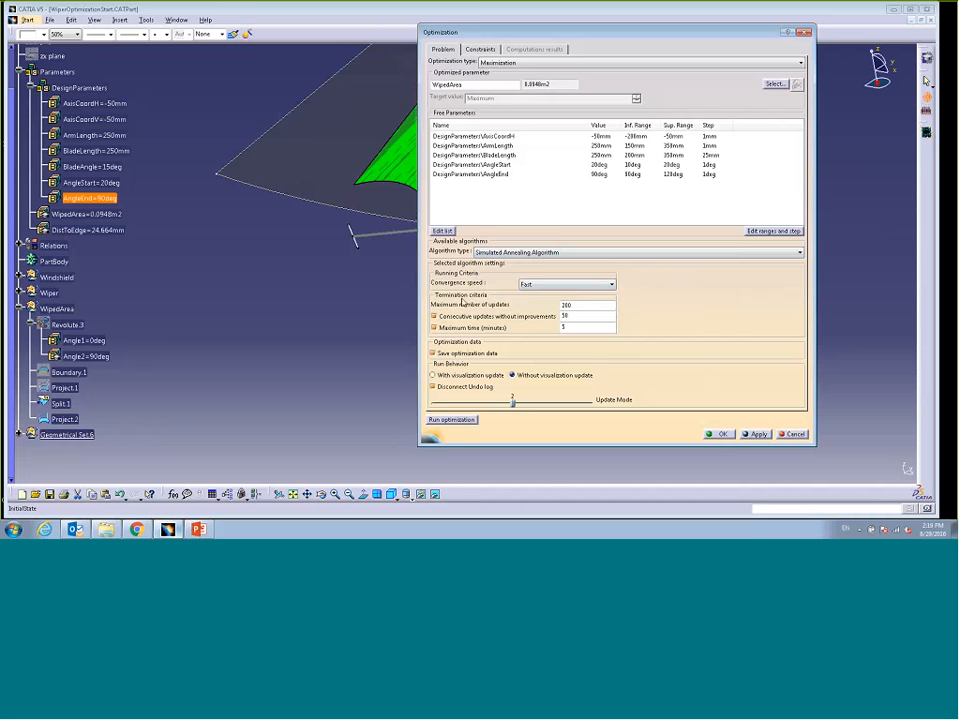
double_click(580, 306)
type("300")
left_click(612, 285)
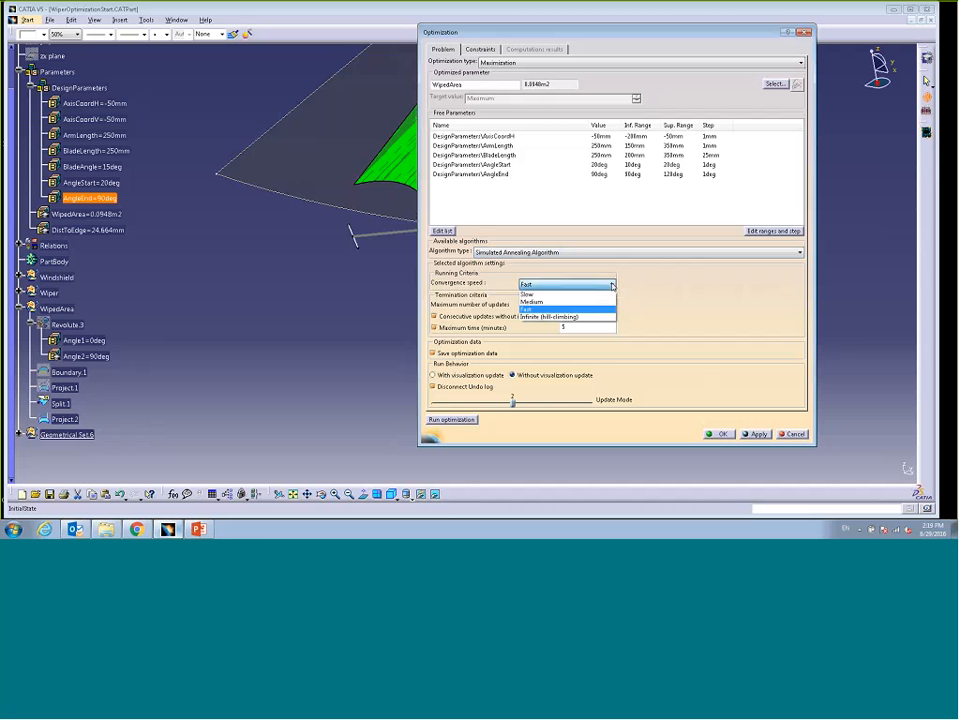
left_click(559, 302)
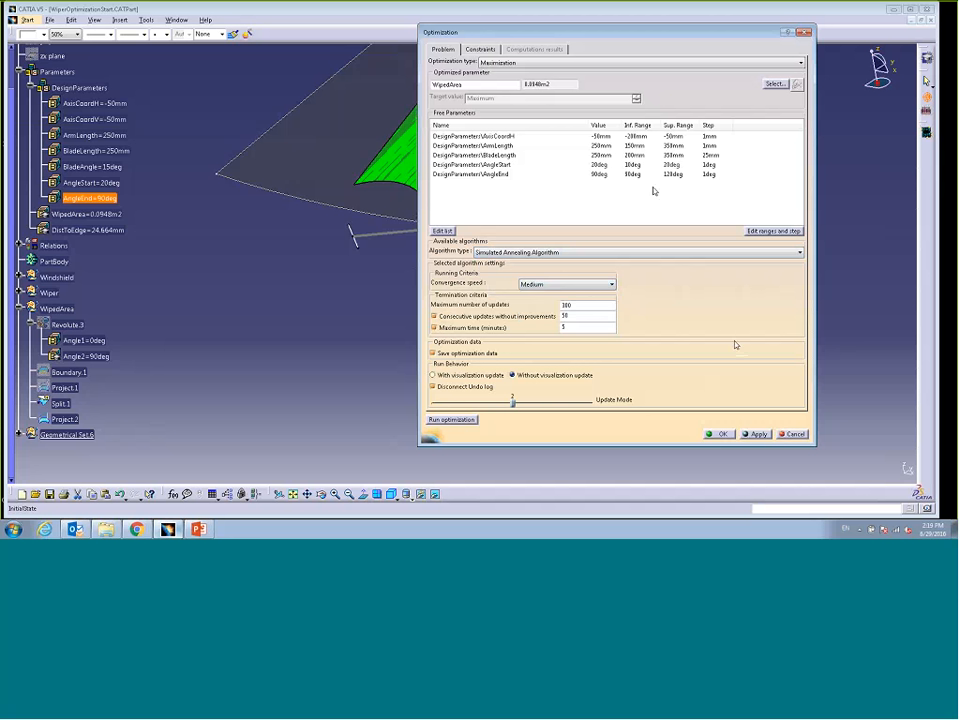
Add the optimization constraint DistToEdge >= 20mm and have it updated whenever a global update is performed.
left_click(480, 49)
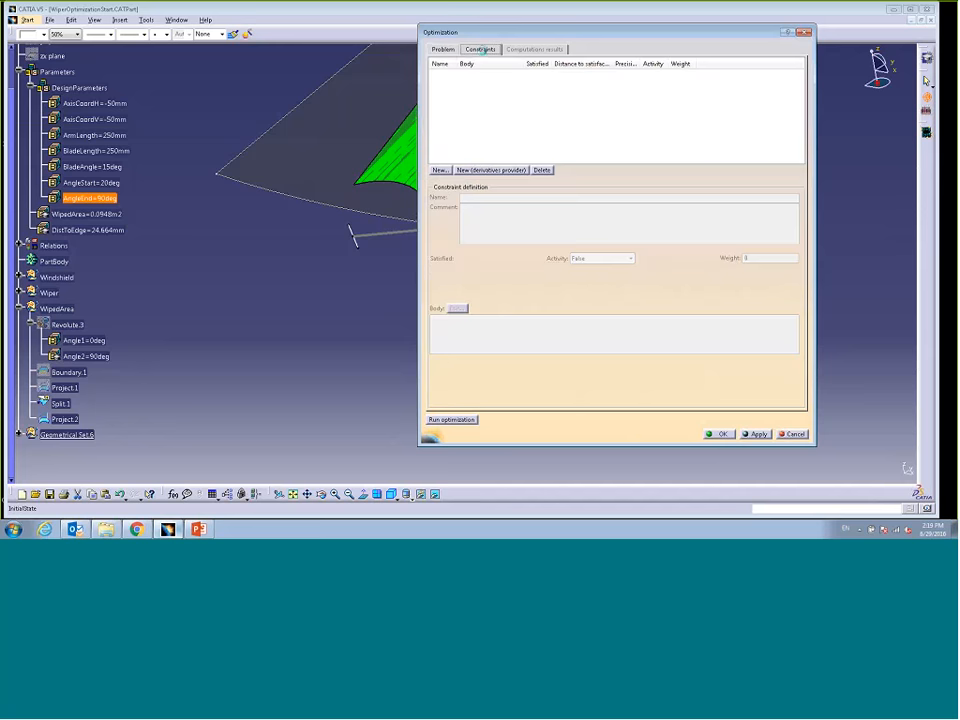
left_click_drag(490, 32, 651, 55)
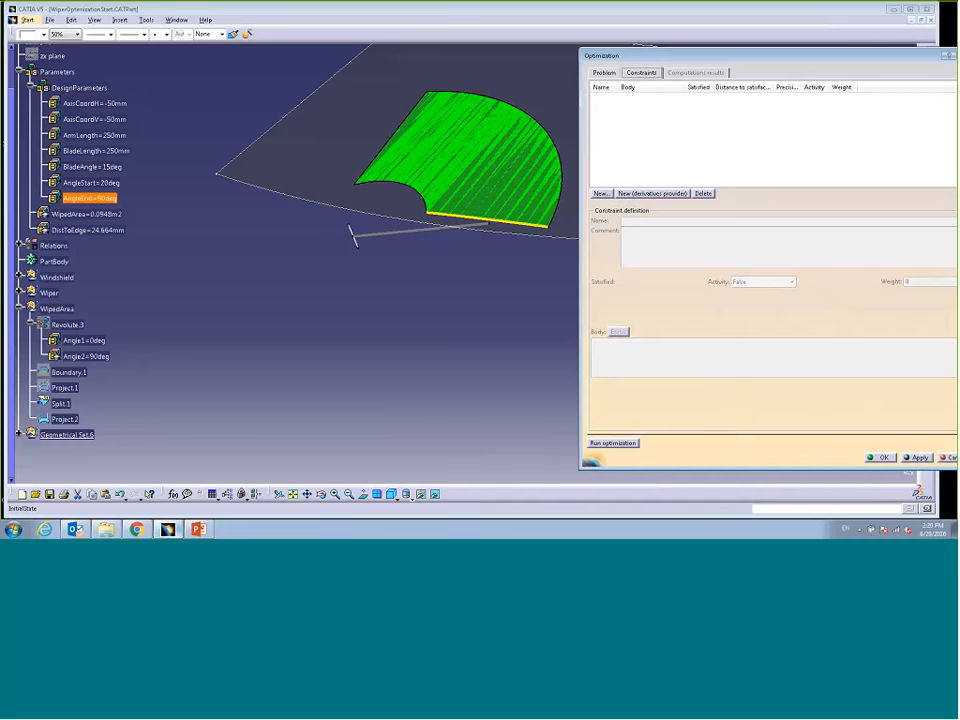
left_click(600, 193)
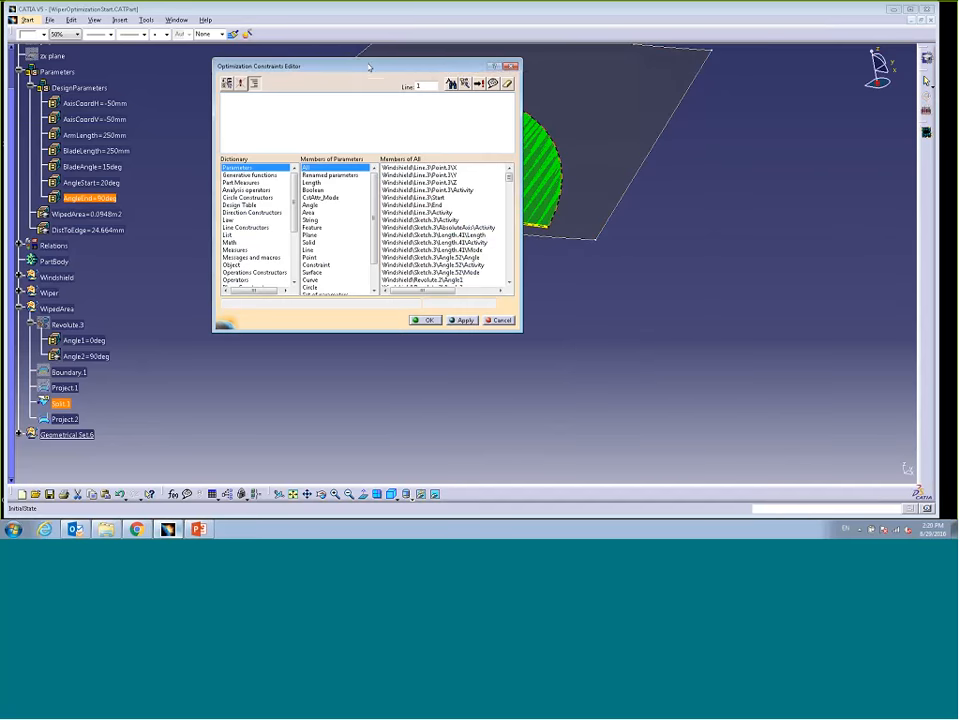
left_click_drag(588, 82, 749, 86)
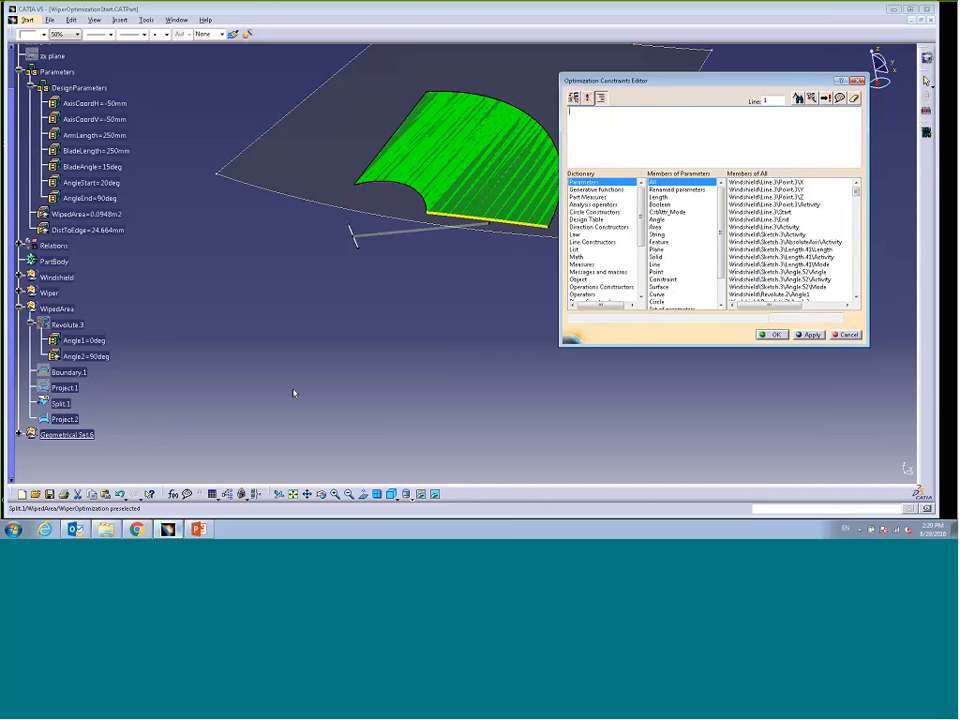
left_click(104, 231)
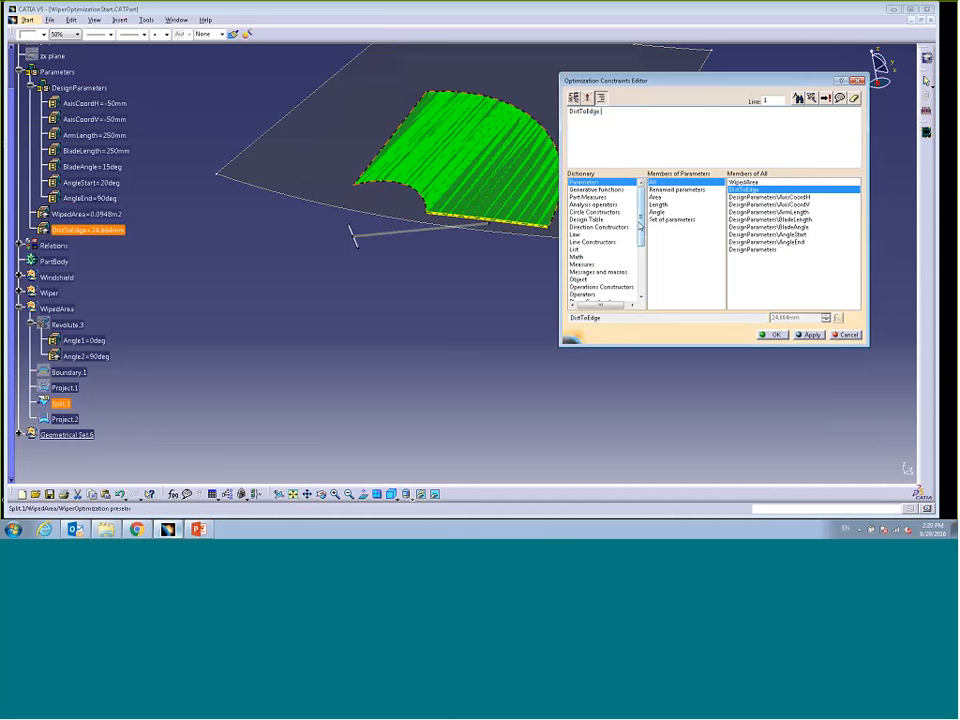
left_click_drag(642, 220, 645, 236)
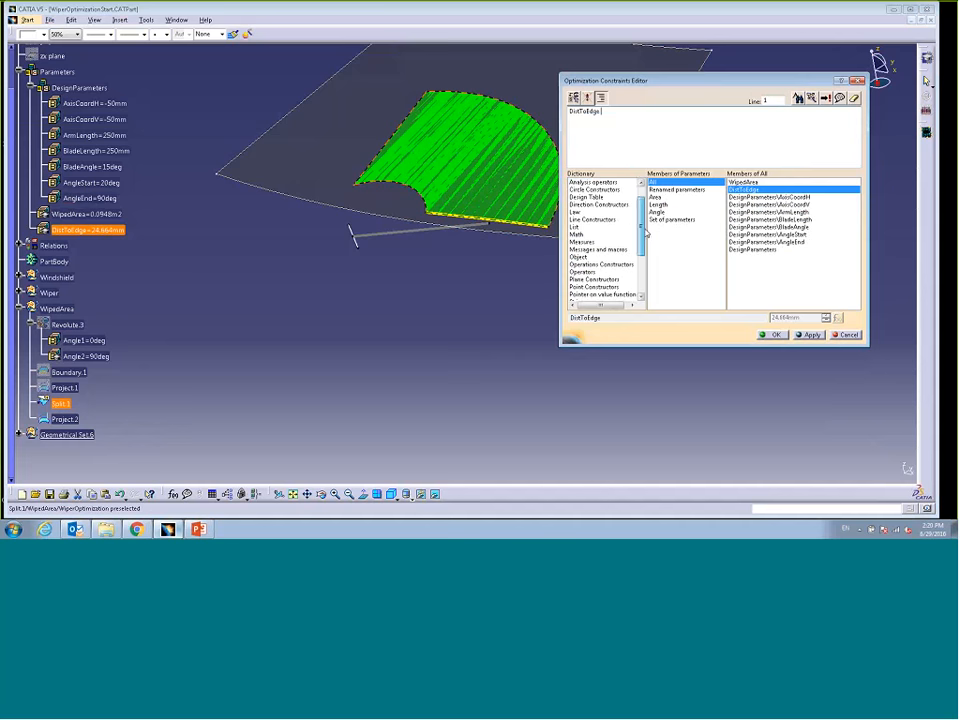
left_click(584, 271)
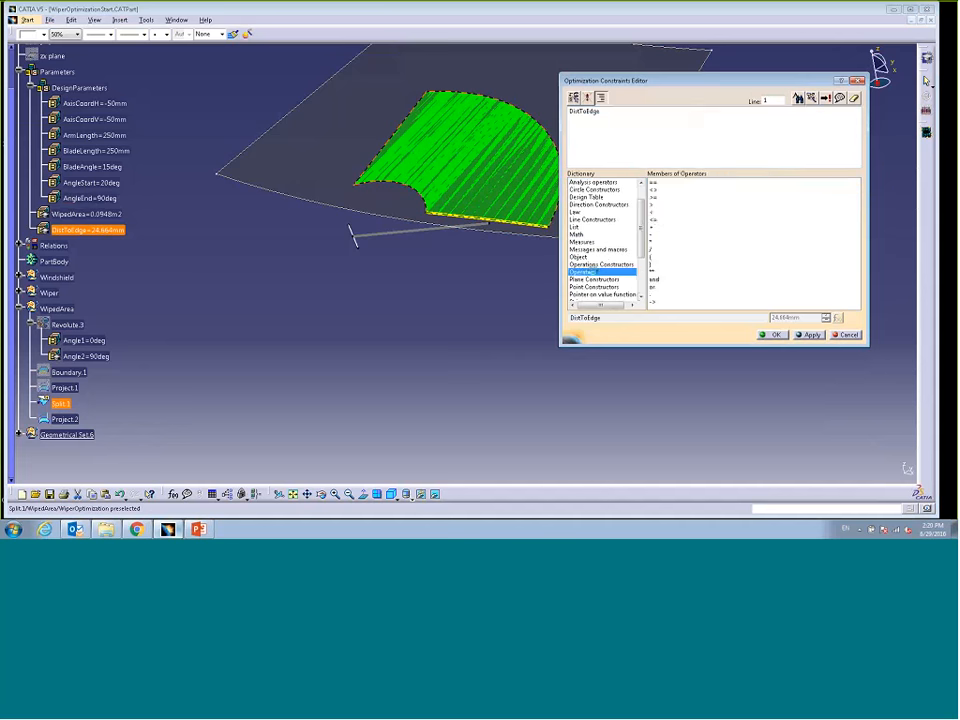
double_click(652, 197)
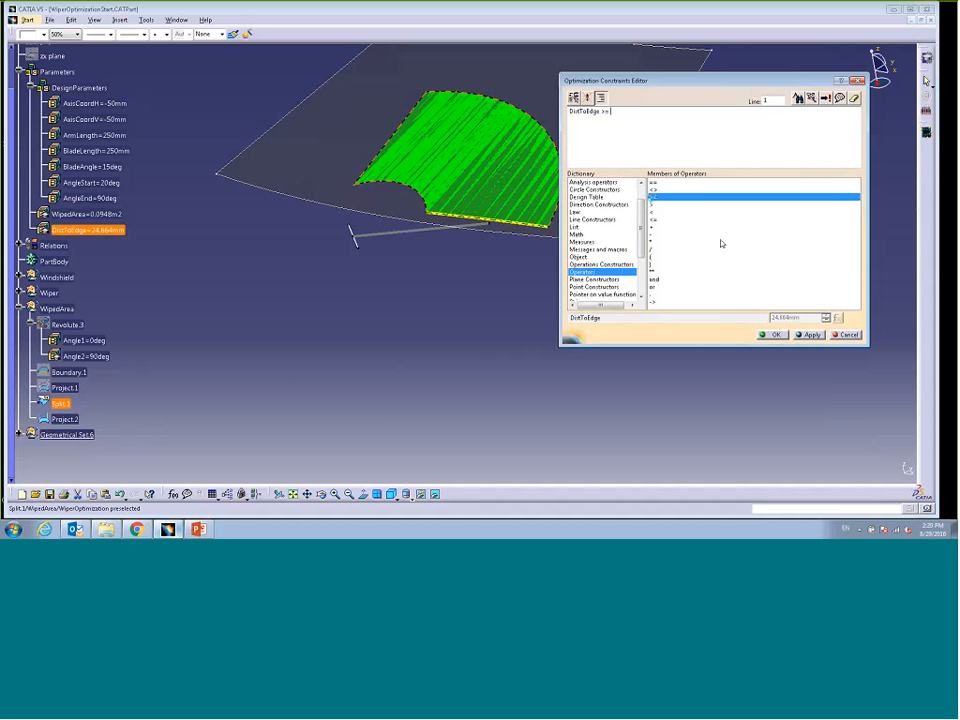
type("20mm")
left_click(772, 335)
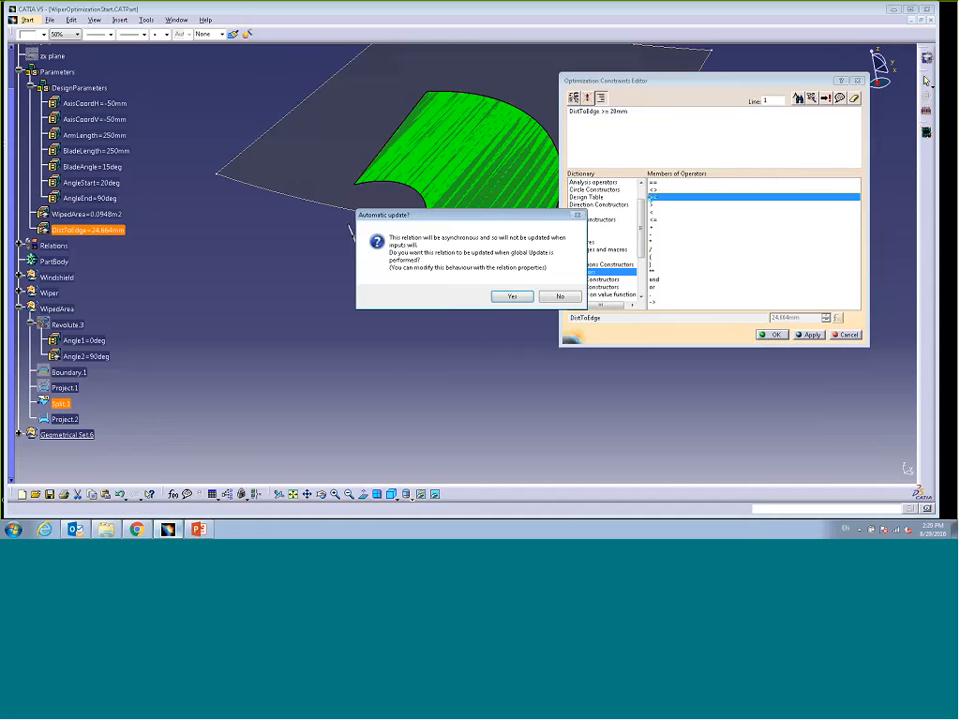
left_click(510, 296)
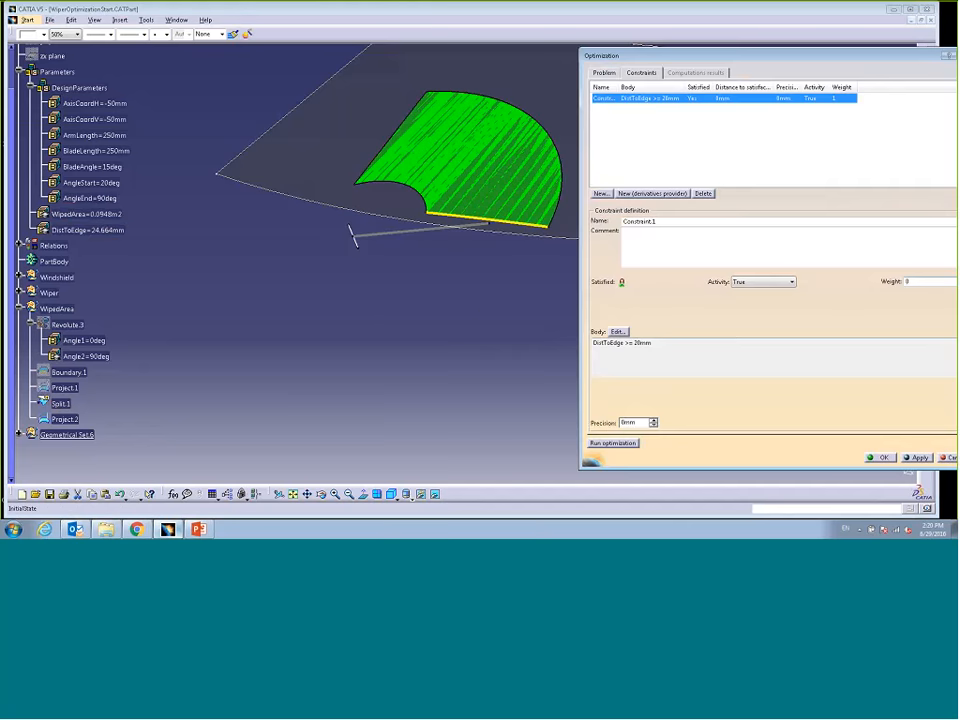
Run the optimization, saving its data as a text file named log in the WiperOptimization folder.
left_click(604, 73)
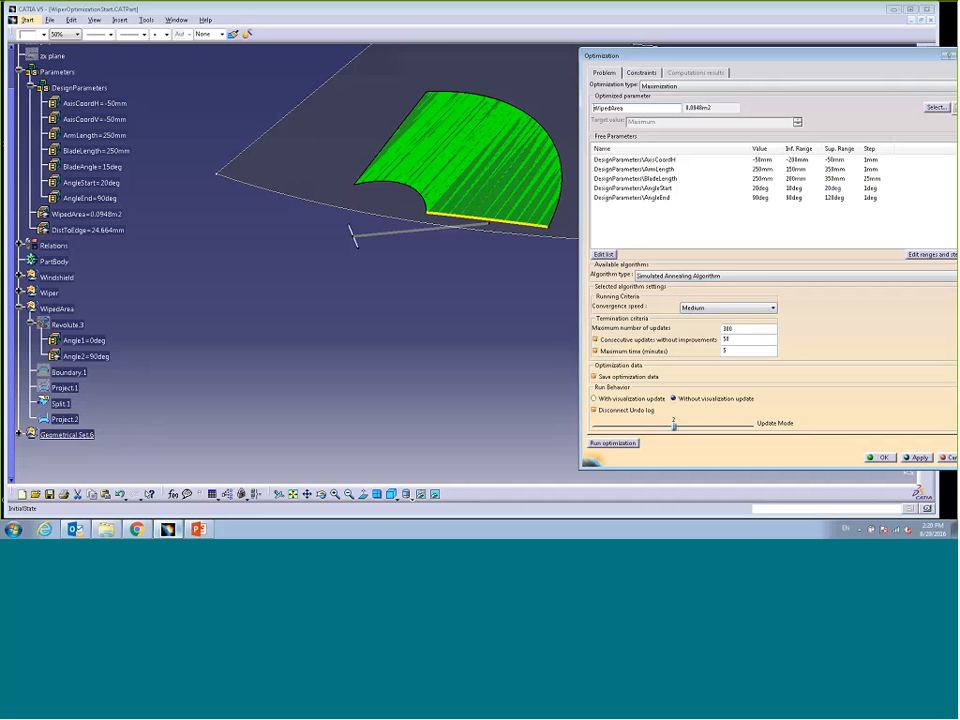
left_click(612, 443)
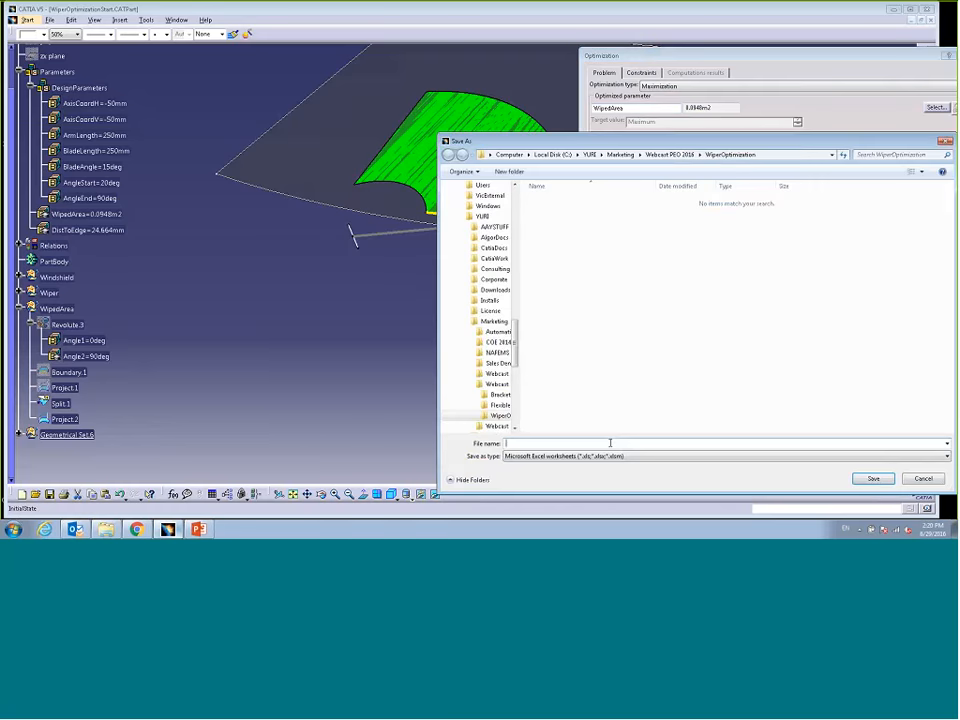
left_click_drag(650, 142, 572, 99)
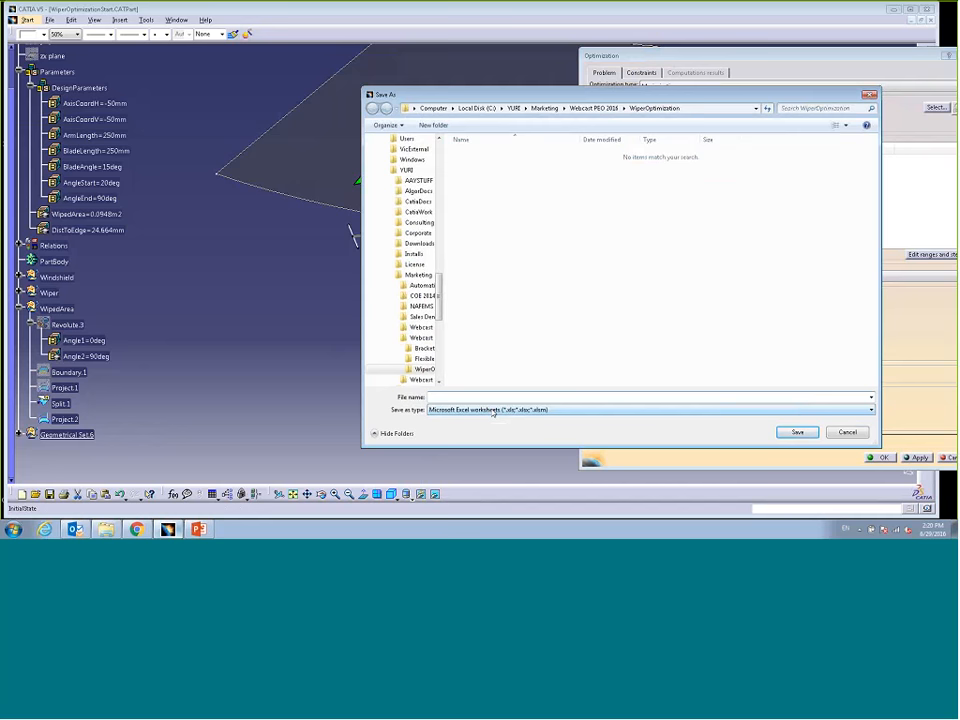
left_click(872, 411)
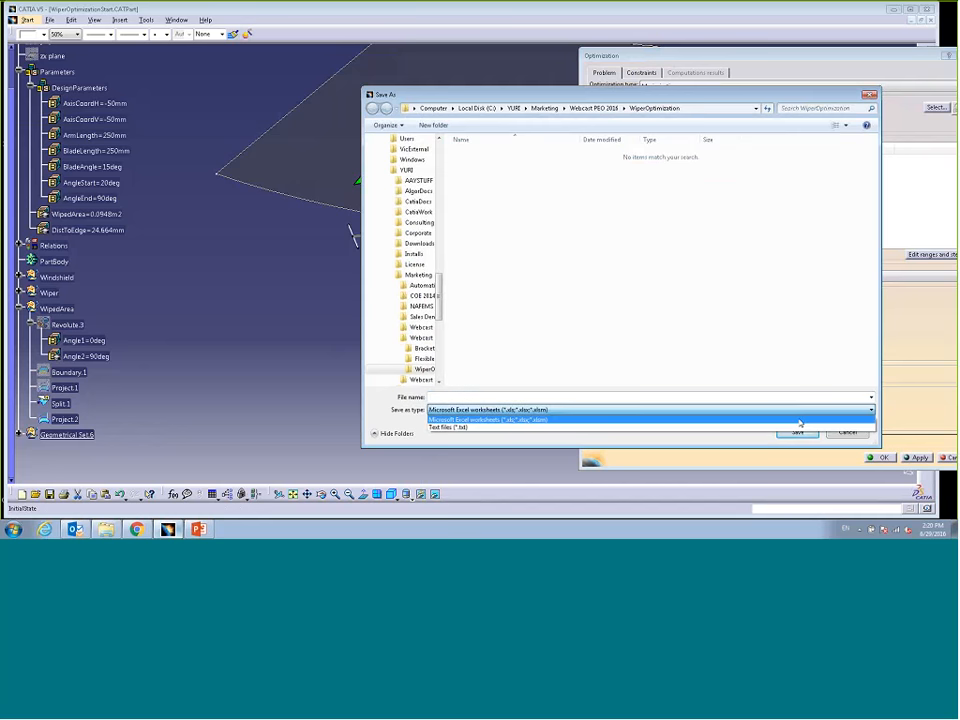
left_click(508, 428)
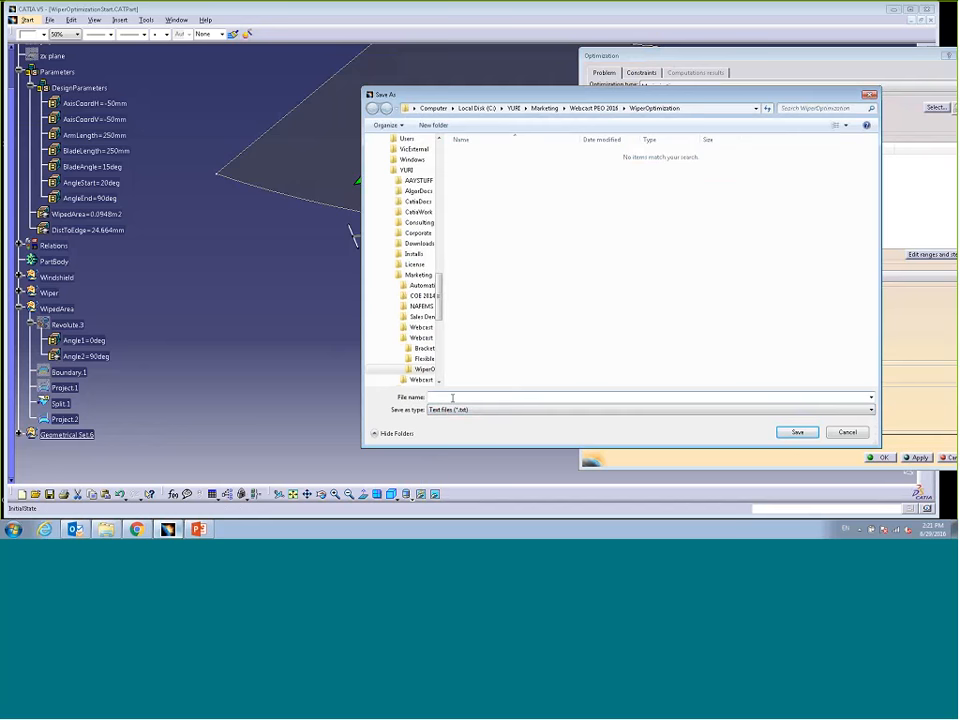
left_click(452, 398)
type("log")
left_click(797, 432)
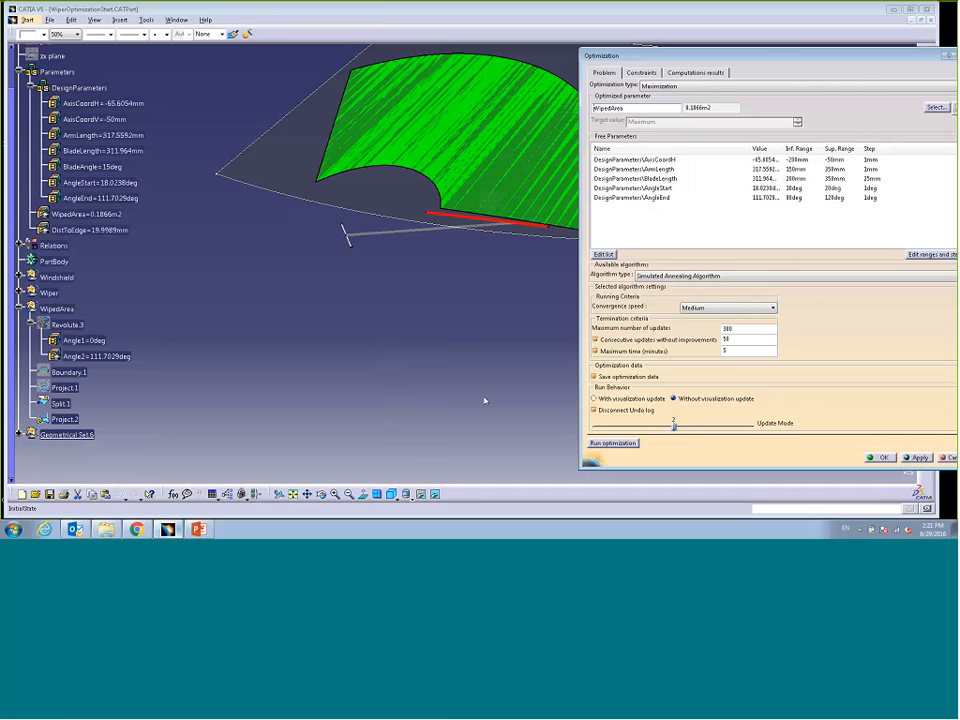
Examine the optimized wiper geometry and parameter values, and view the computation results in a widened table.
left_click_drag(697, 56, 293, 247)
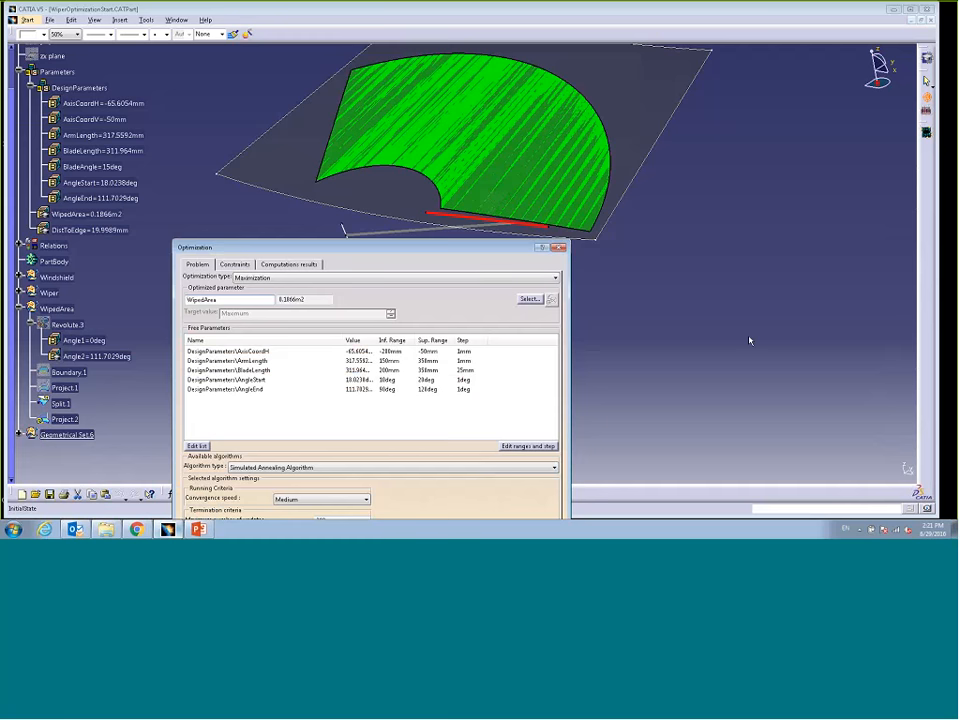
left_click_drag(411, 244, 589, 92)
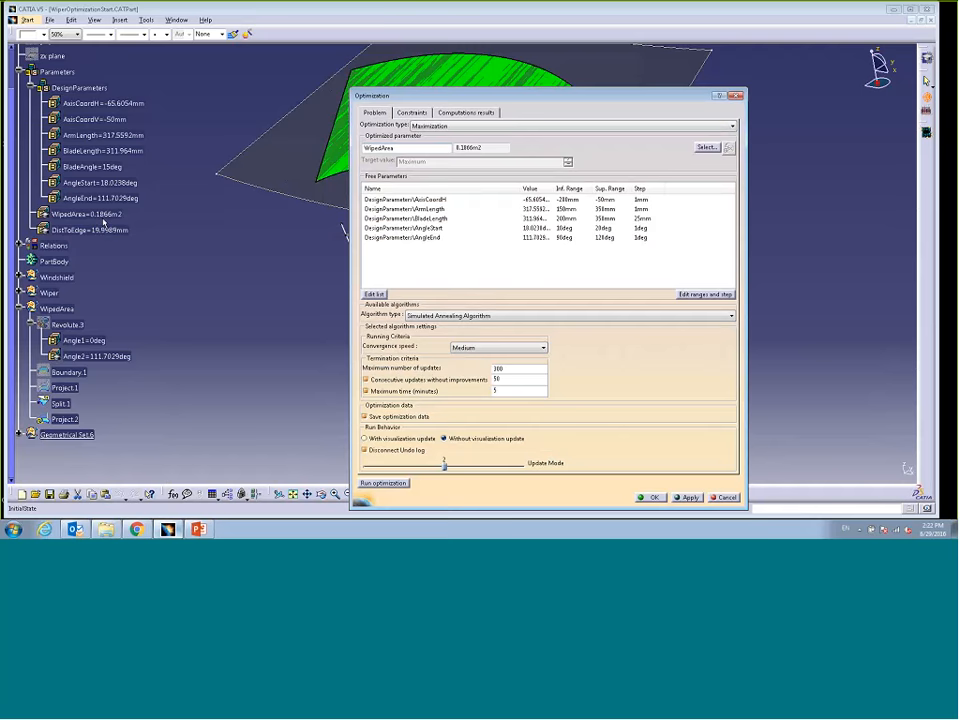
left_click_drag(376, 98, 521, 101)
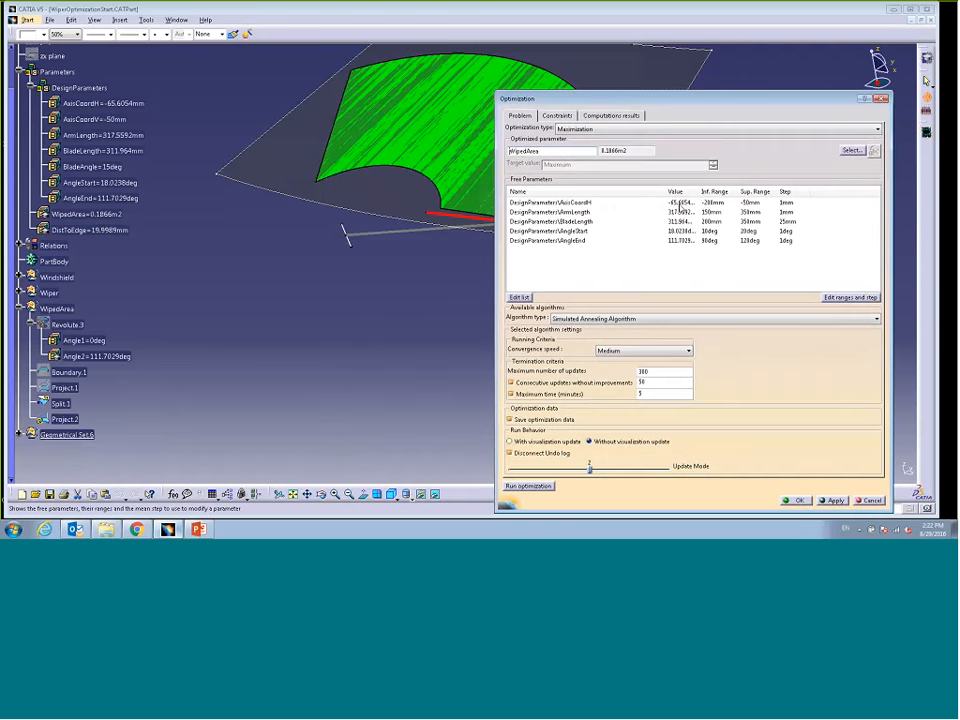
left_click(607, 116)
left_click_drag(700, 98, 518, 48)
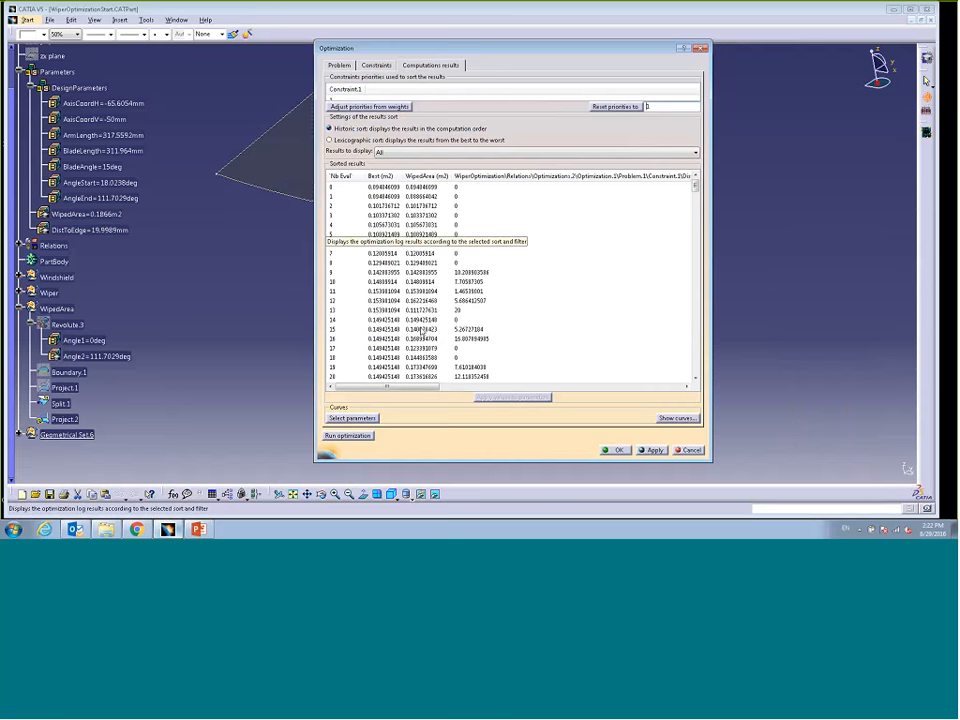
left_click_drag(712, 215, 849, 220)
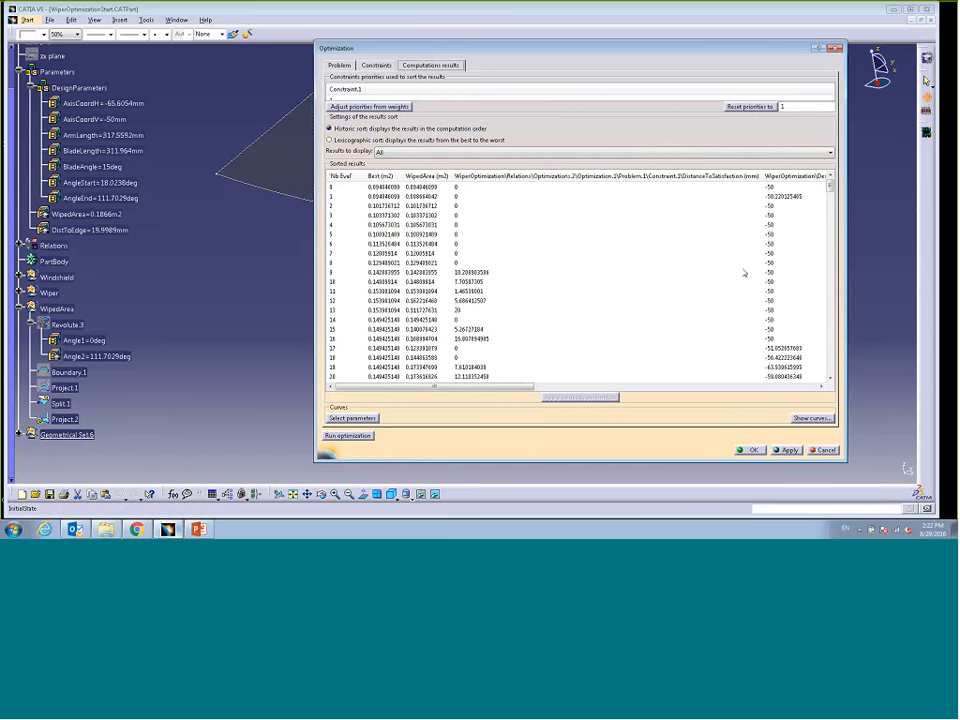
Limit the displayed computation results to evaluations with all constraints satisfied only.
left_click(350, 419)
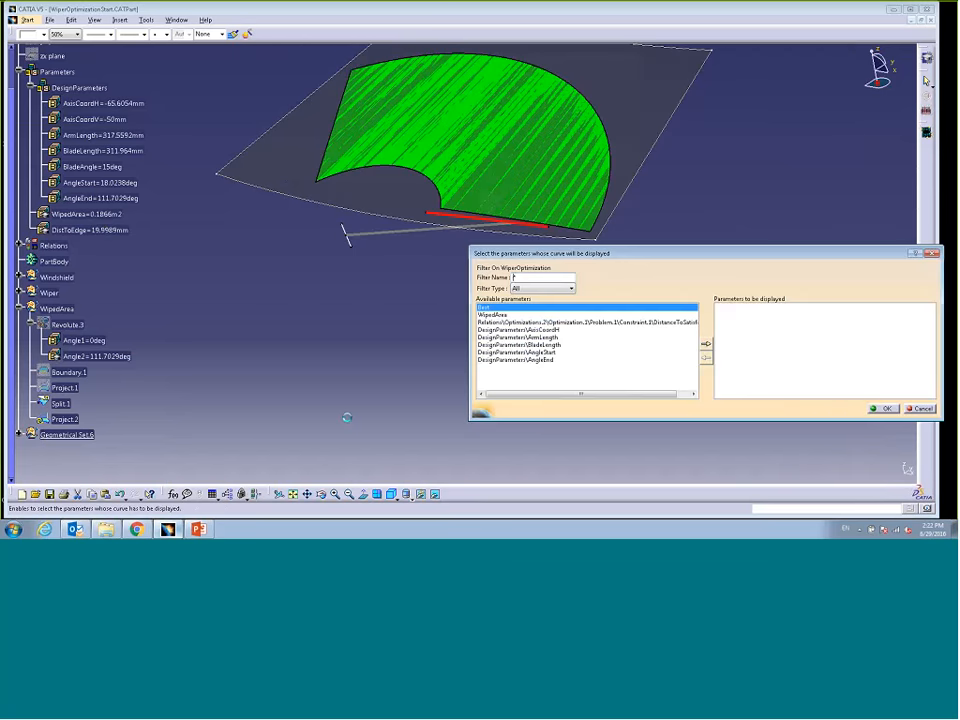
left_click(921, 408)
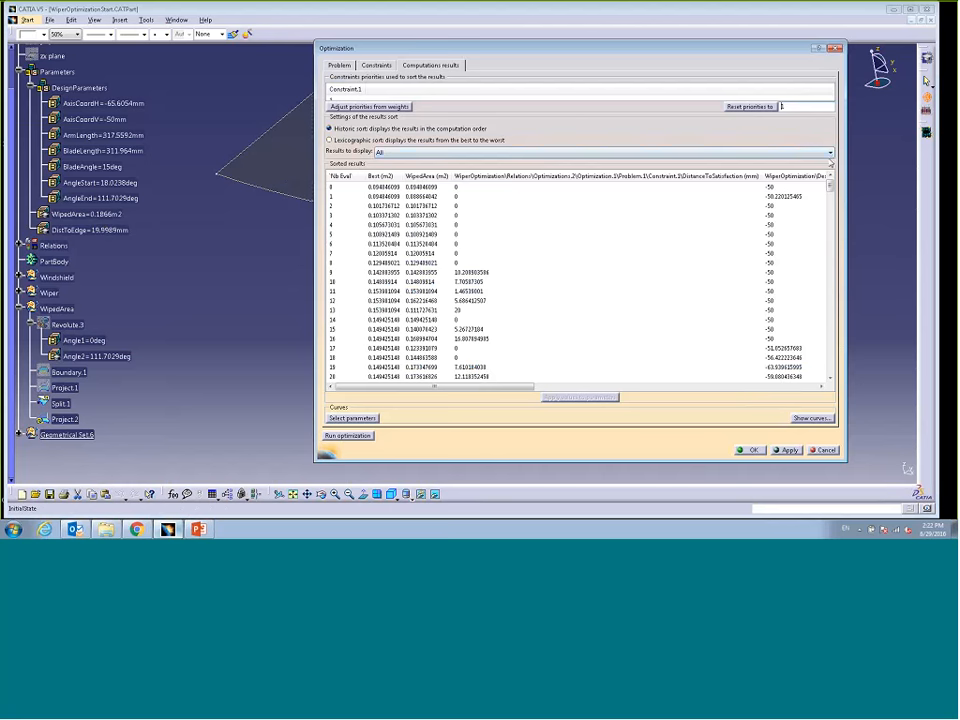
left_click(831, 153)
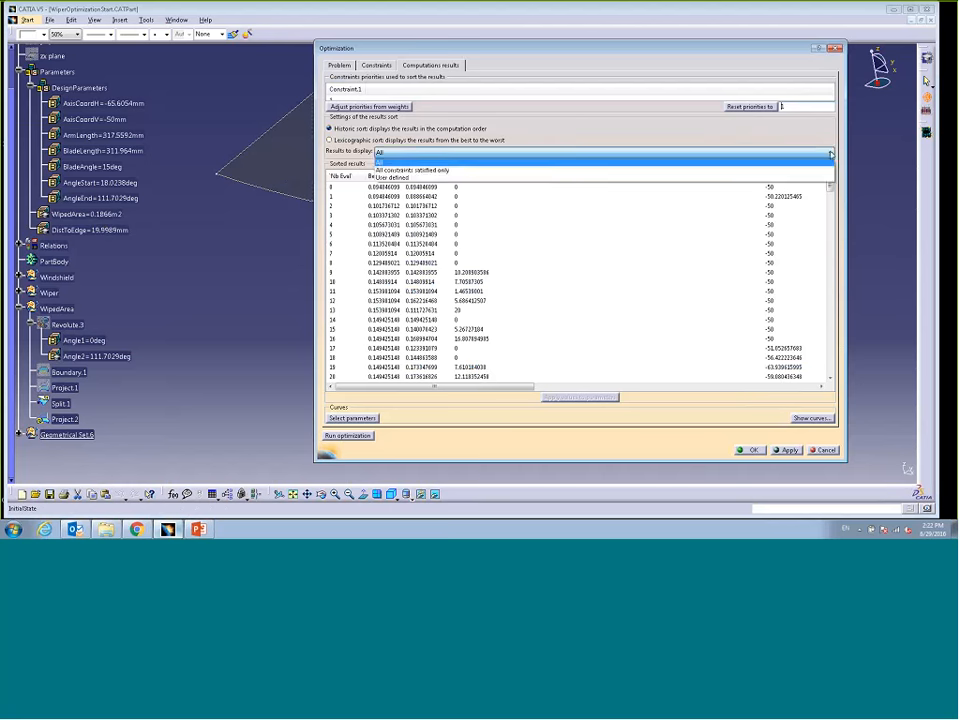
left_click(436, 172)
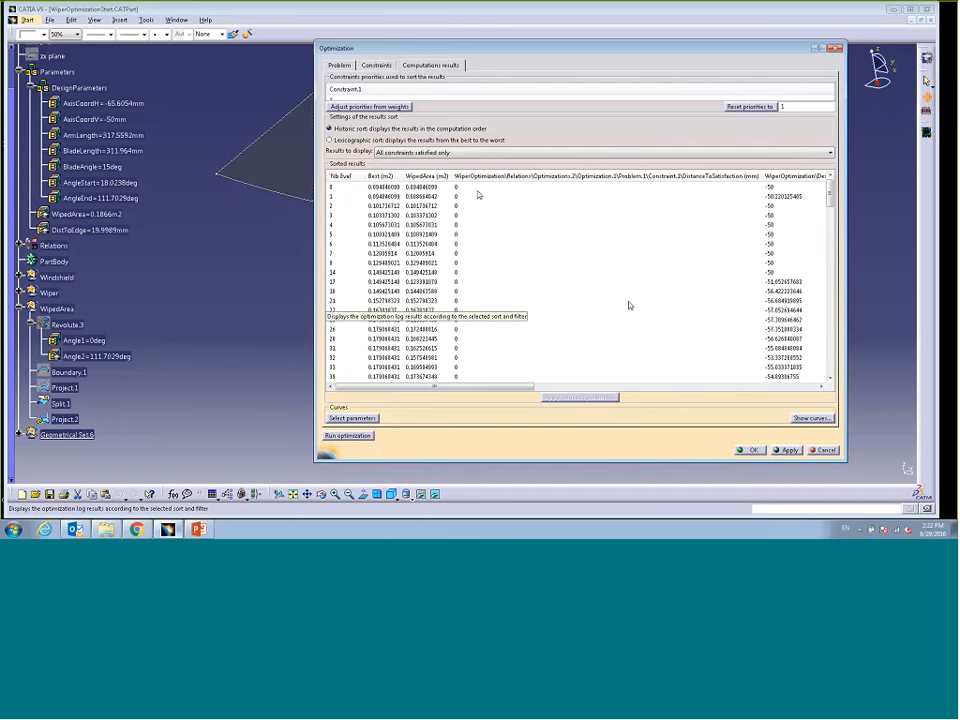
Choose WipedArea as the parameter whose curve is displayed.
left_click(353, 417)
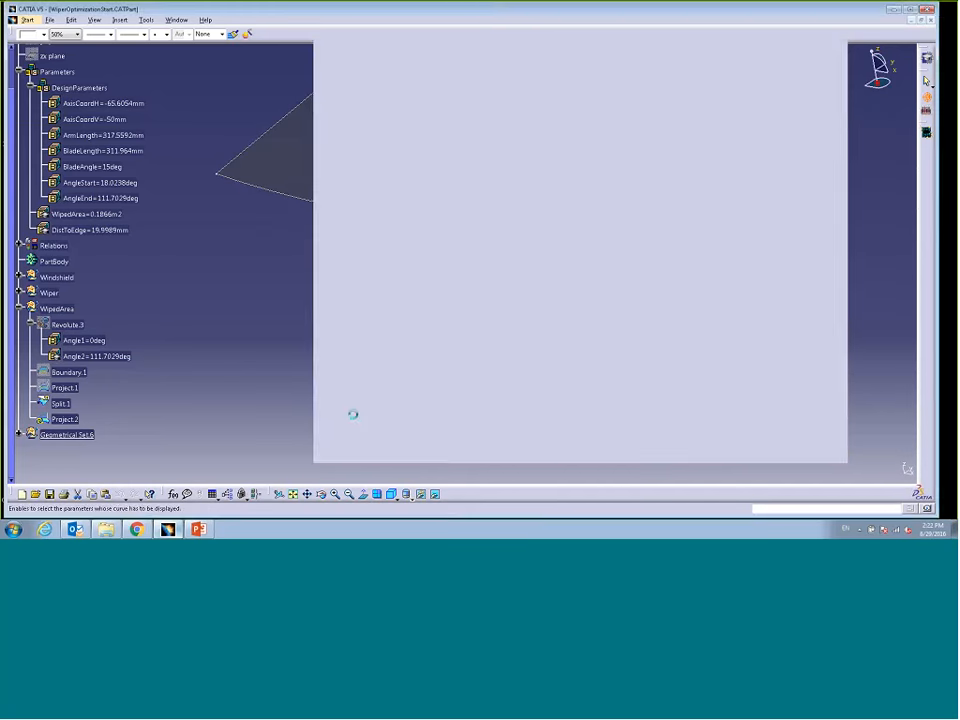
left_click_drag(638, 259, 507, 116)
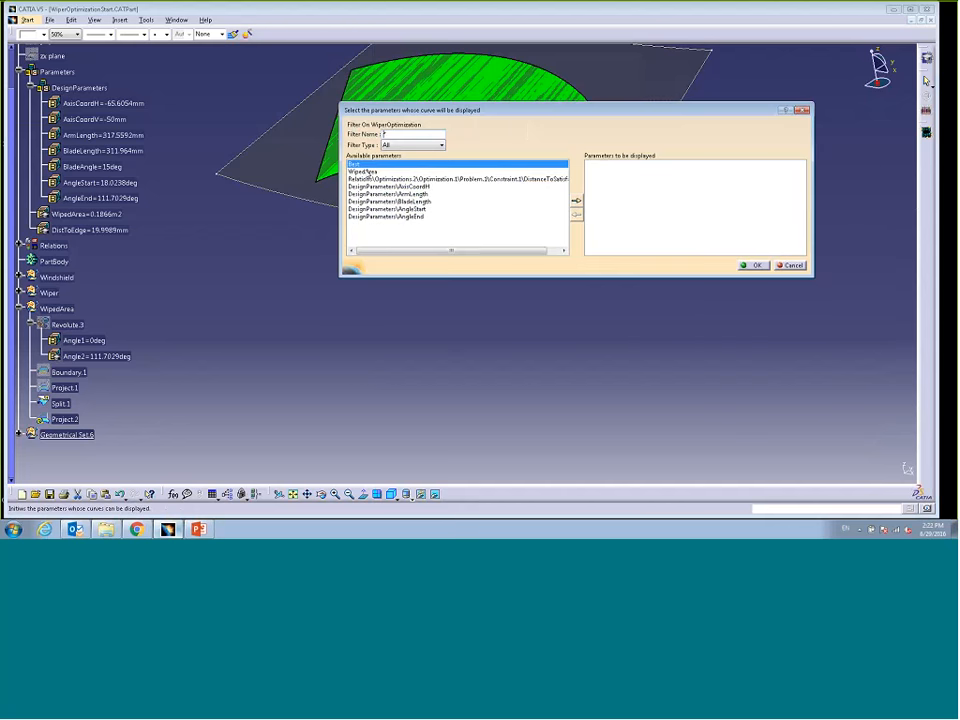
left_click(362, 171)
left_click(576, 201)
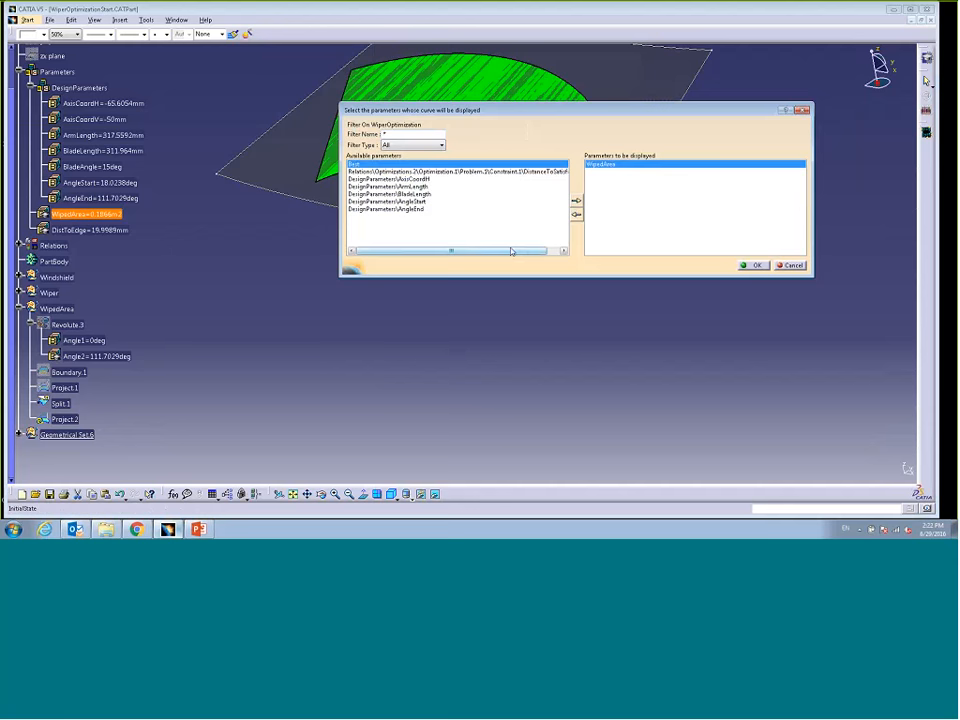
left_click(753, 265)
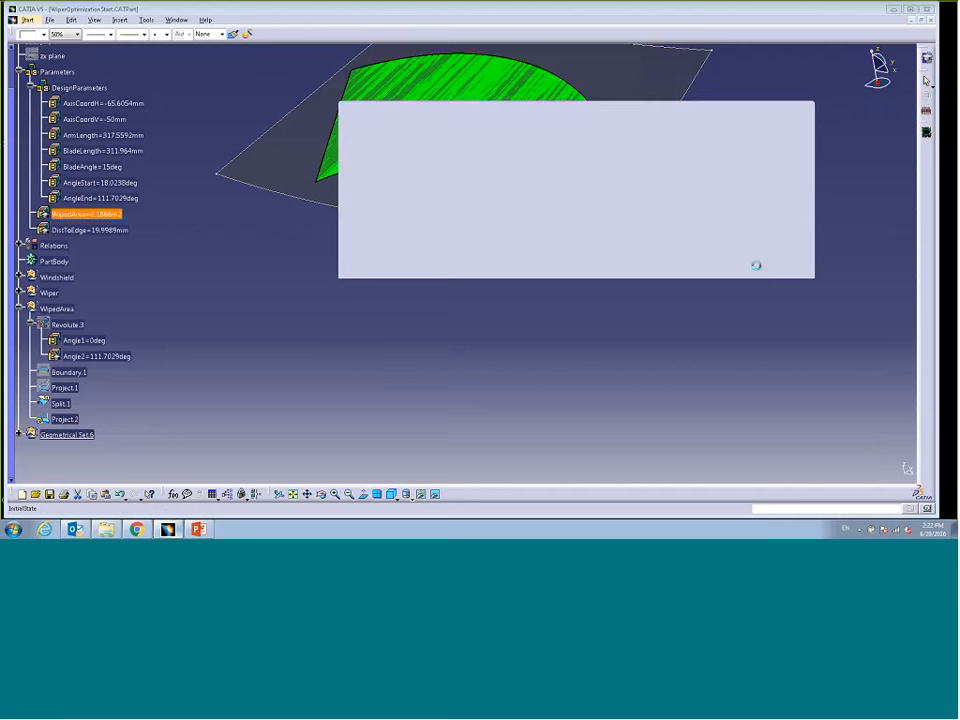
Show the WipedArea curve in an enlarged plot to examine its evolution over the evaluations, and close it.
left_click(812, 418)
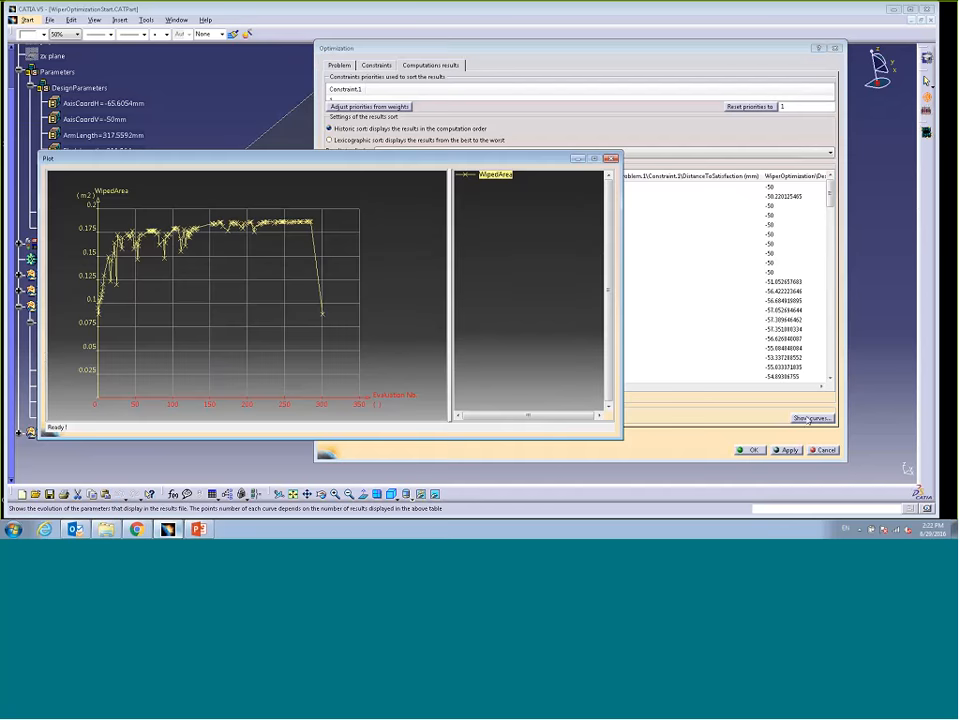
left_click_drag(622, 280, 748, 280)
left_click_drag(478, 153, 512, 113)
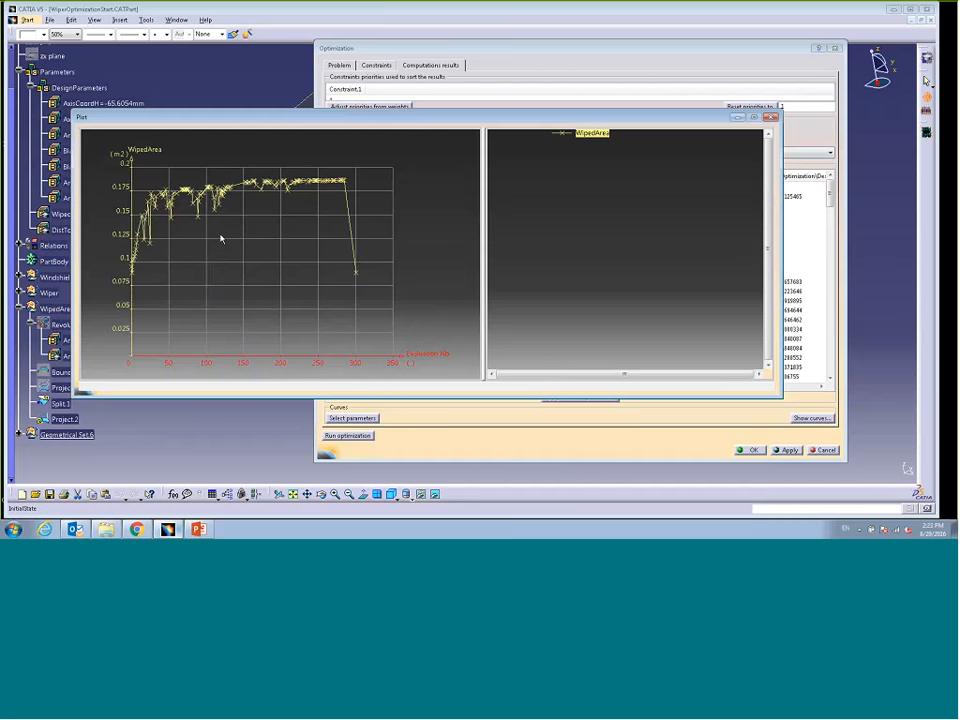
left_click(771, 118)
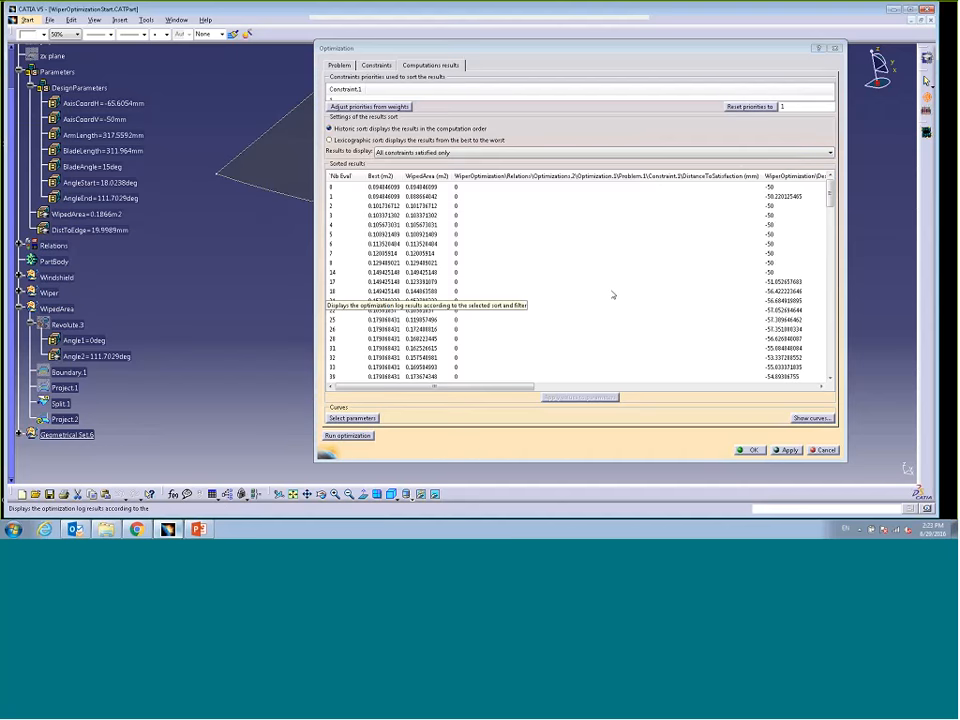
Set the convergence speed of the wiper optimization's Simulated Annealing algorithm to Slow.
left_click_drag(623, 48, 606, 291)
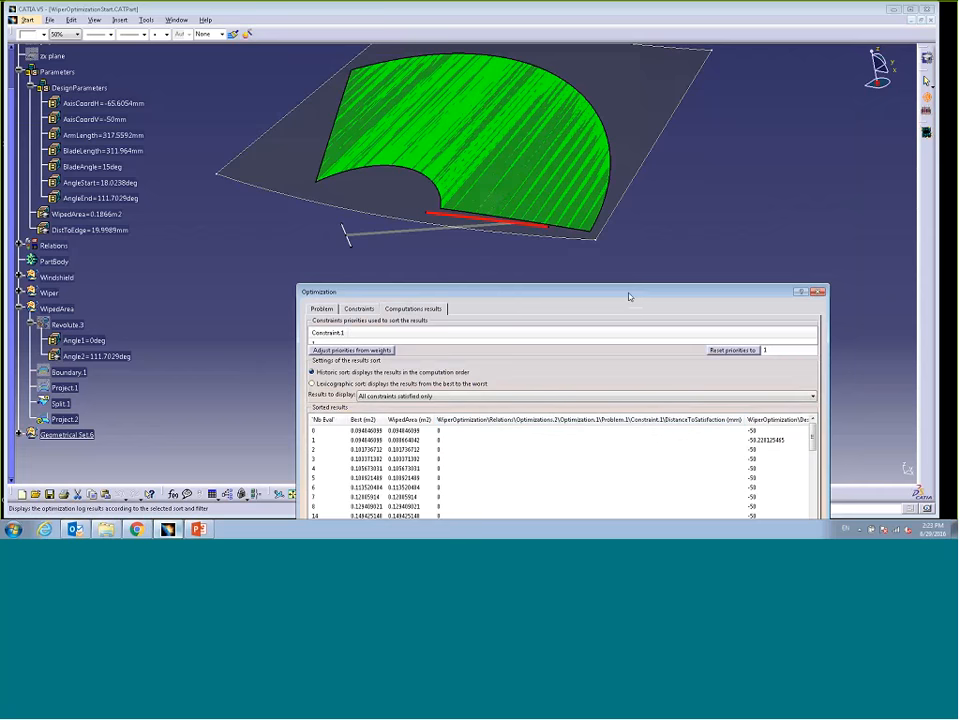
left_click_drag(629, 296, 686, 62)
left_click(380, 75)
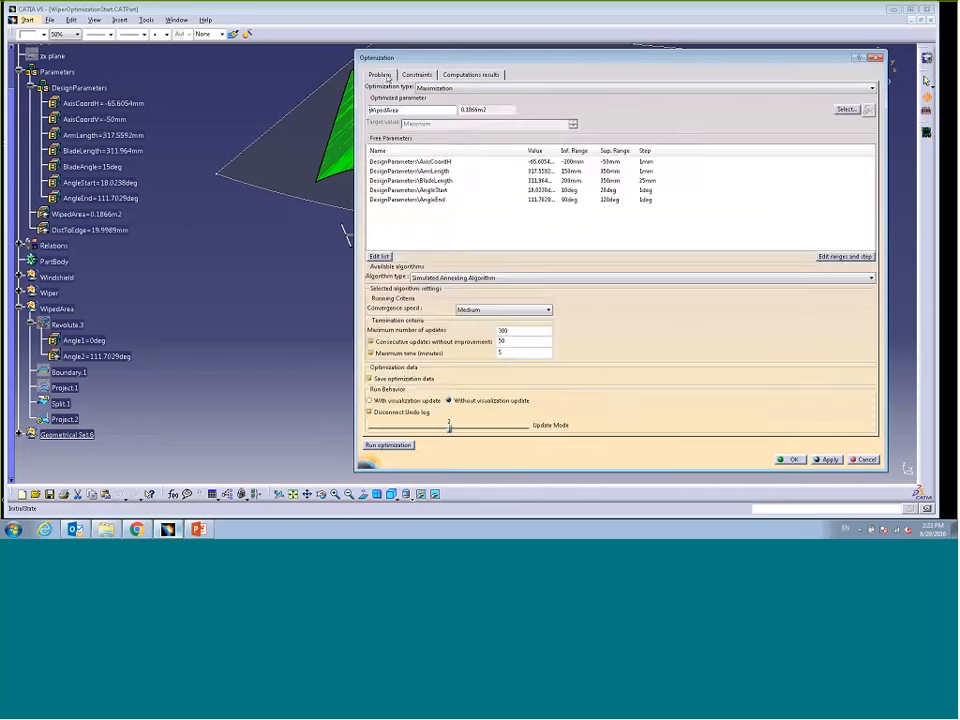
left_click(484, 312)
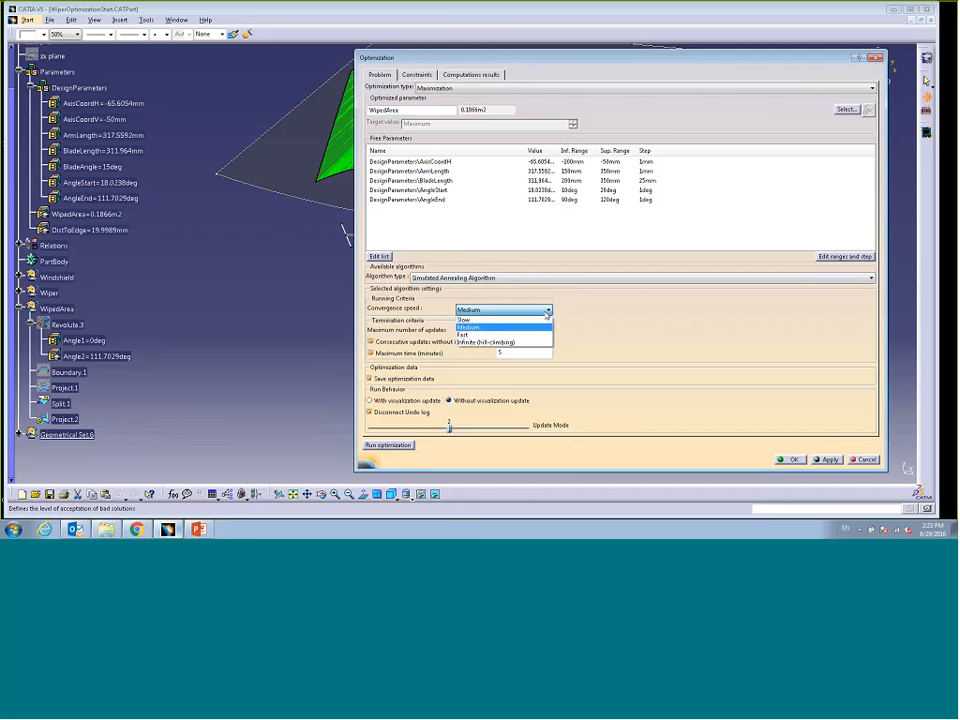
left_click(466, 319)
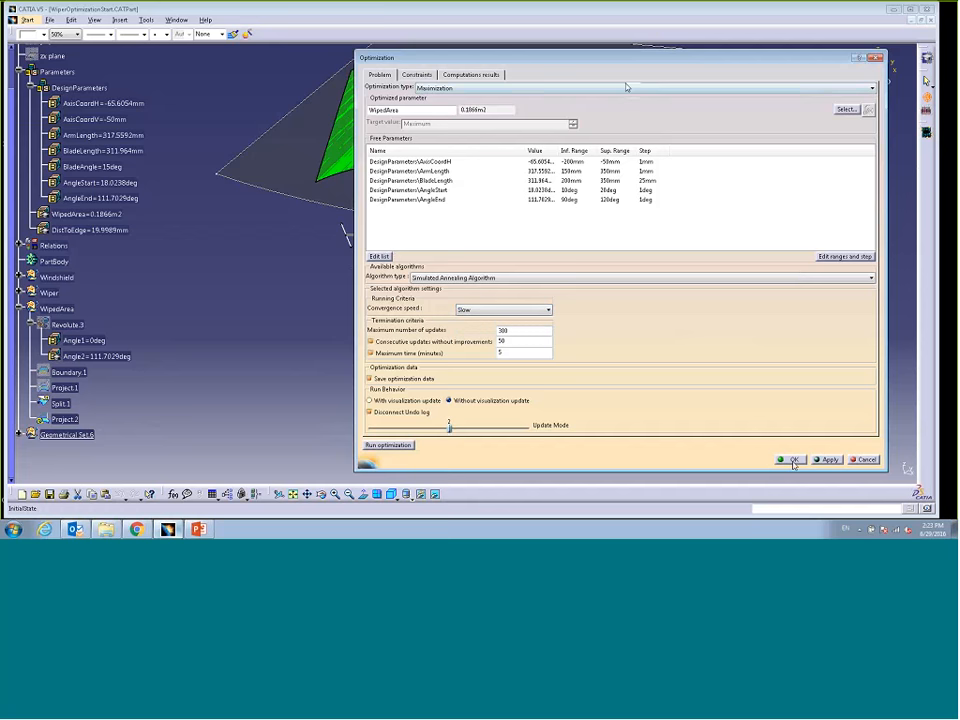
Apply the values of evaluation 0 from the computation results to the wiper's parameters and accept the optimization.
left_click(470, 76)
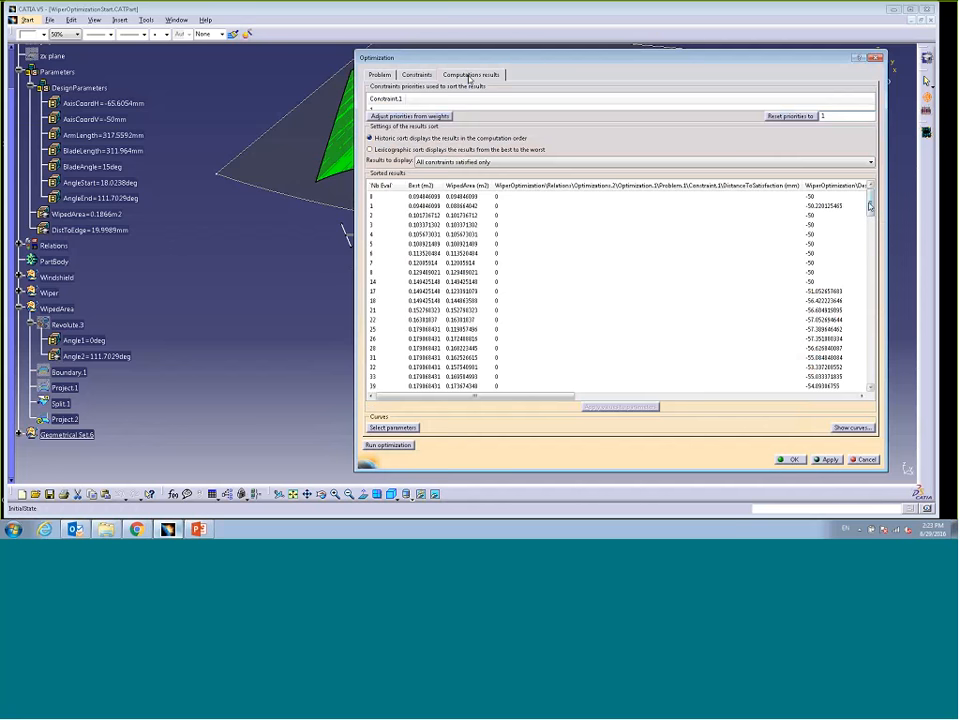
left_click(478, 197)
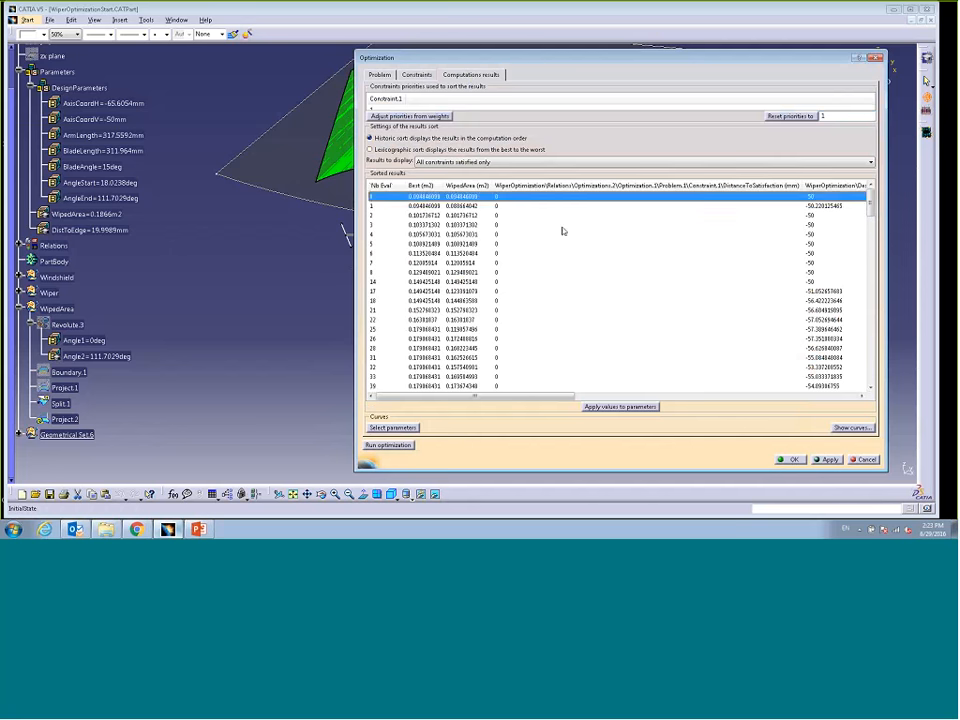
left_click(620, 407)
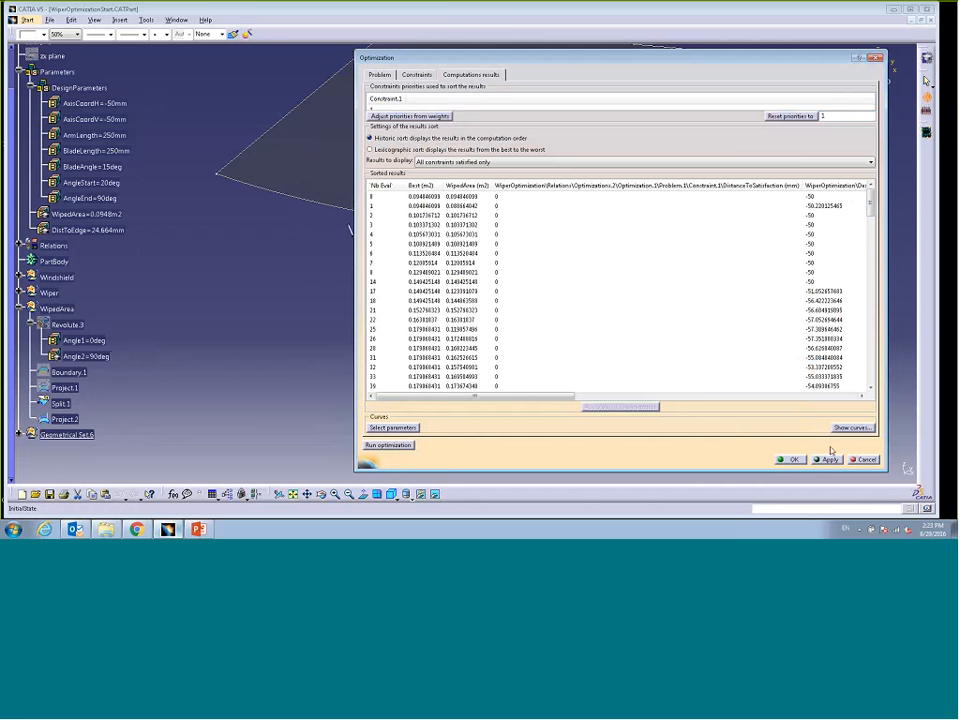
left_click(790, 459)
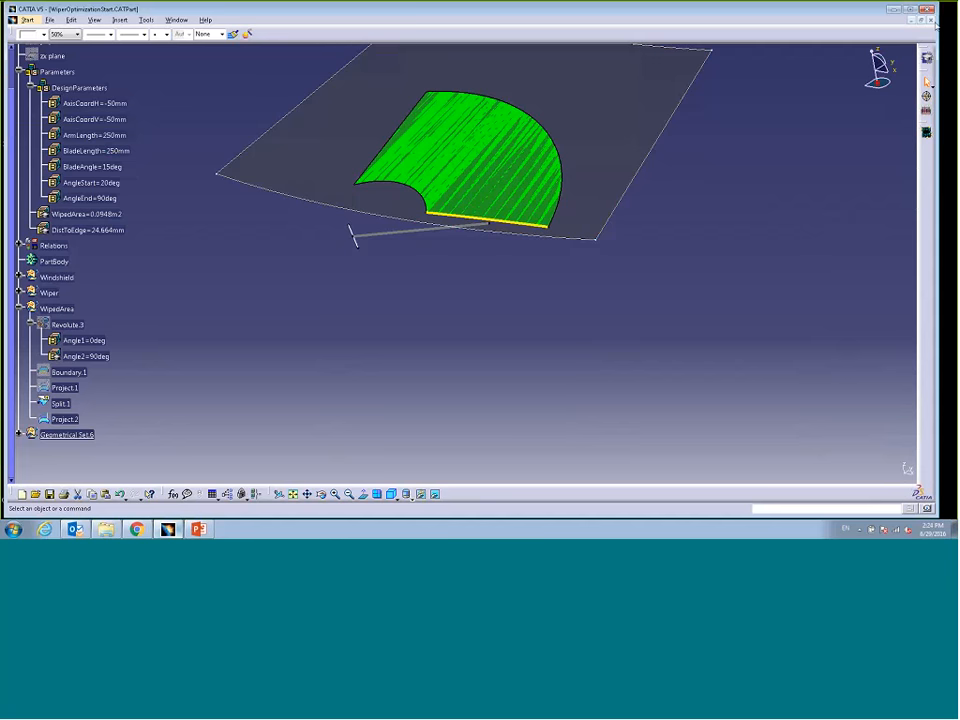
Close the wiper part and open HoseAssemblySetup.CATProduct from the FlexibleHose folder of Webcast PEO 2016.
left_click(929, 19)
left_click(508, 287)
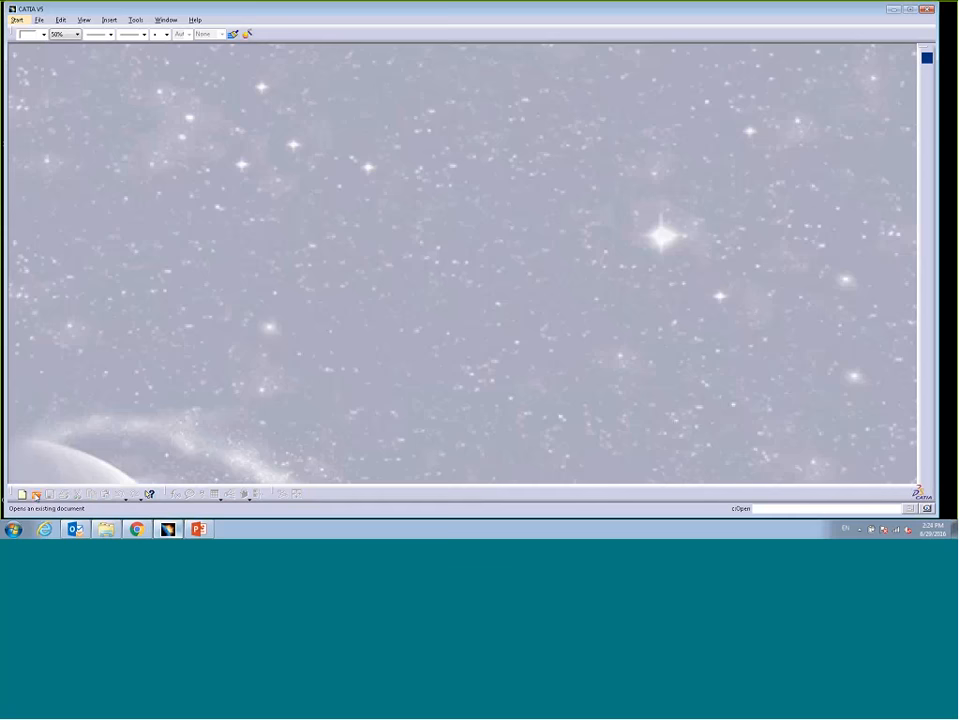
left_click(35, 494)
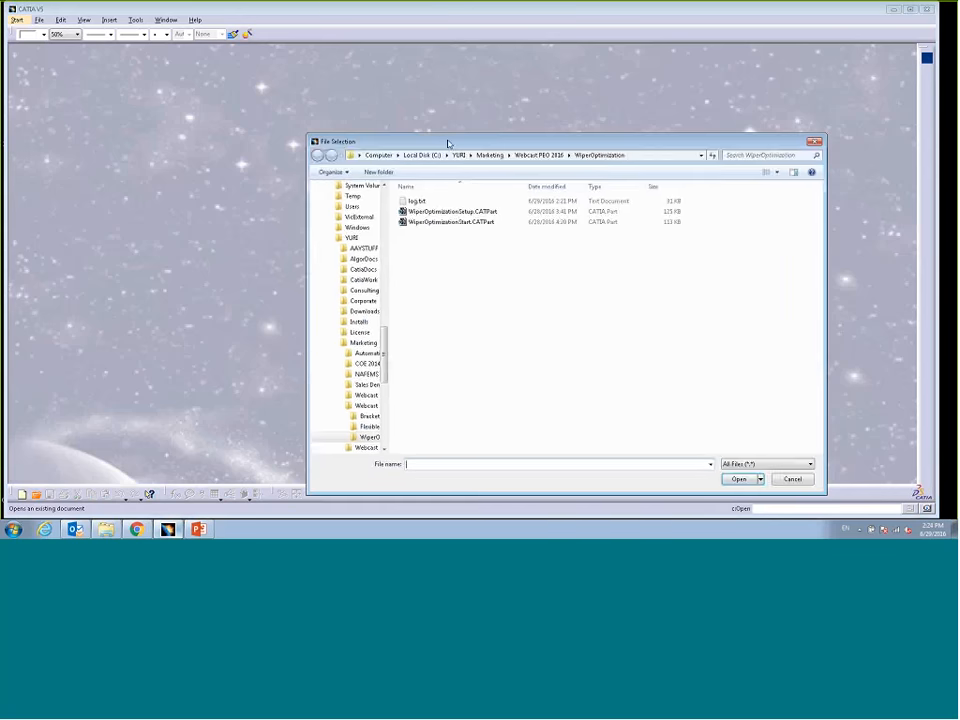
left_click_drag(446, 142, 385, 90)
left_click(478, 102)
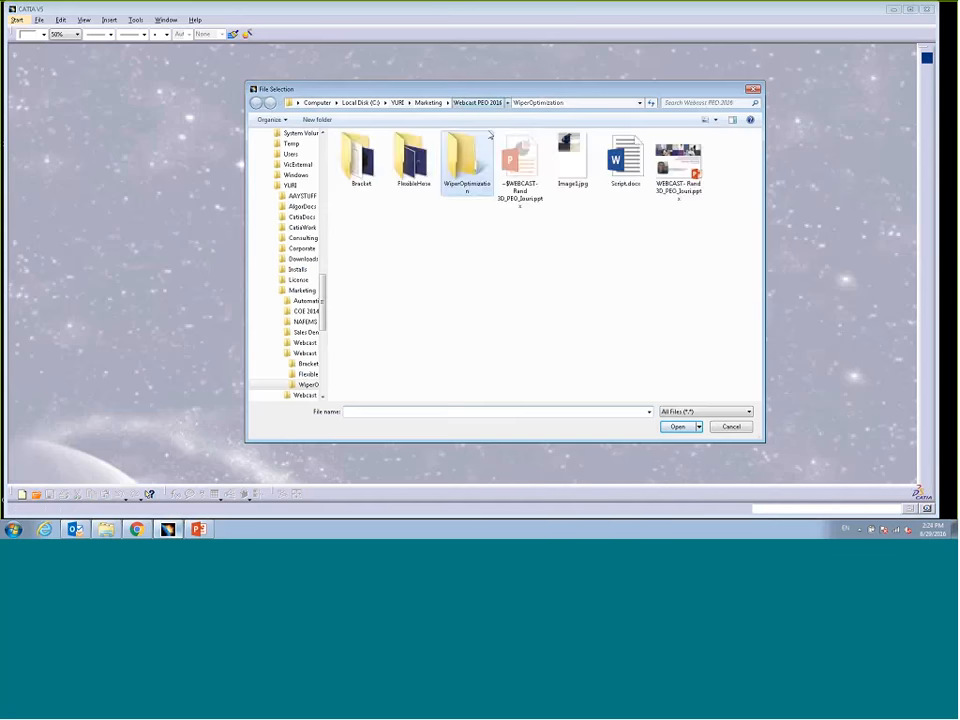
double_click(410, 158)
left_click(378, 170)
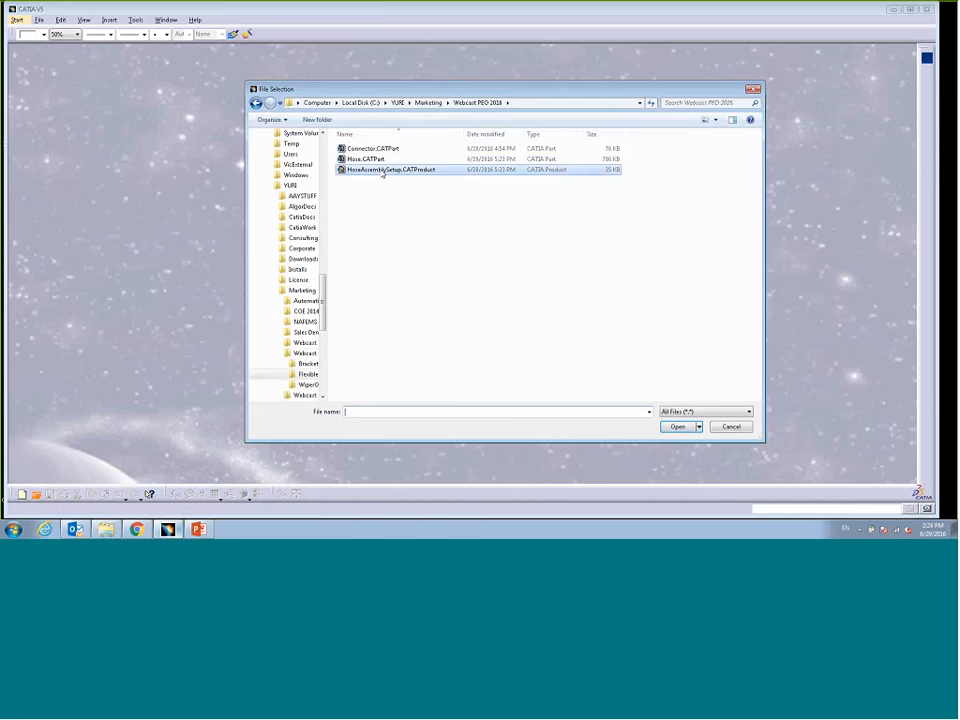
left_click(677, 426)
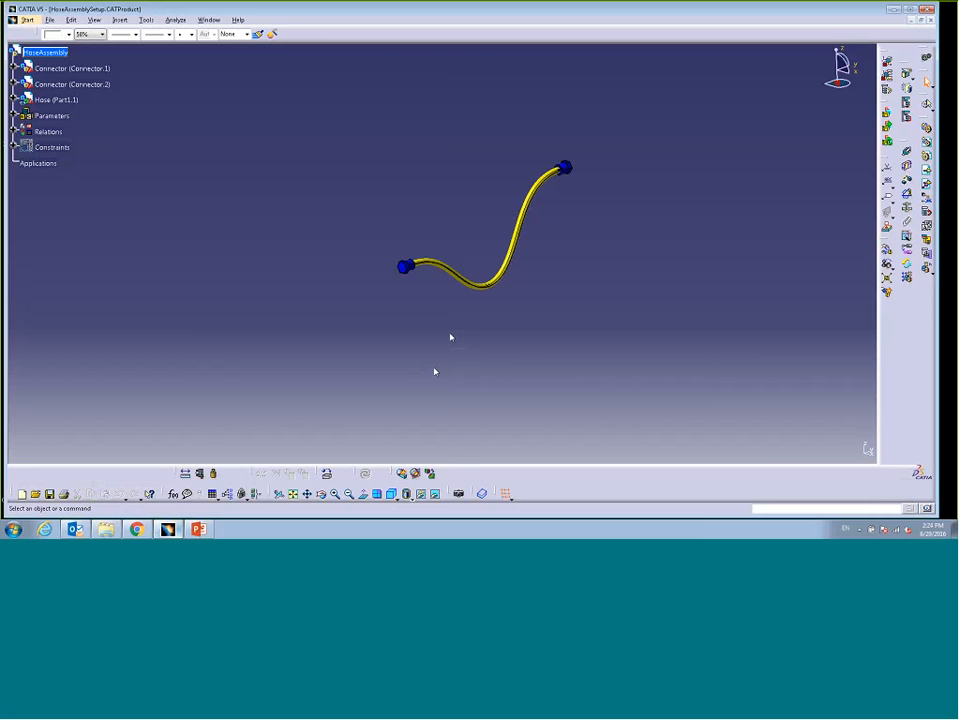
Expand the hose assembly's Parameters and the Hose part's Geometrical Set.1 in the specification tree.
middle_click_drag(450, 337, 424, 306)
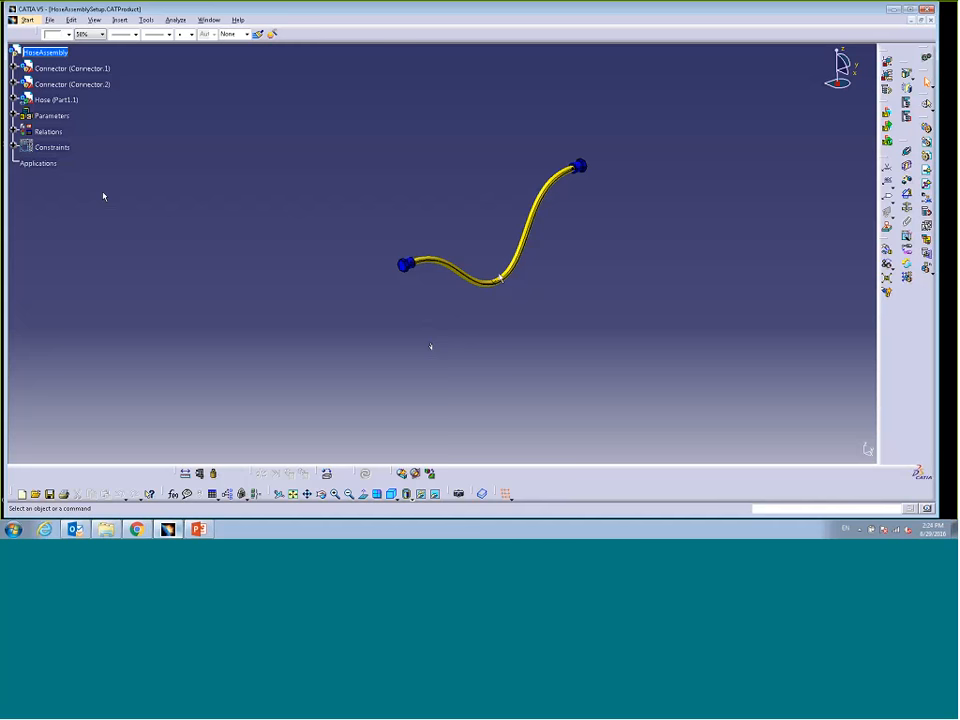
left_click(13, 116)
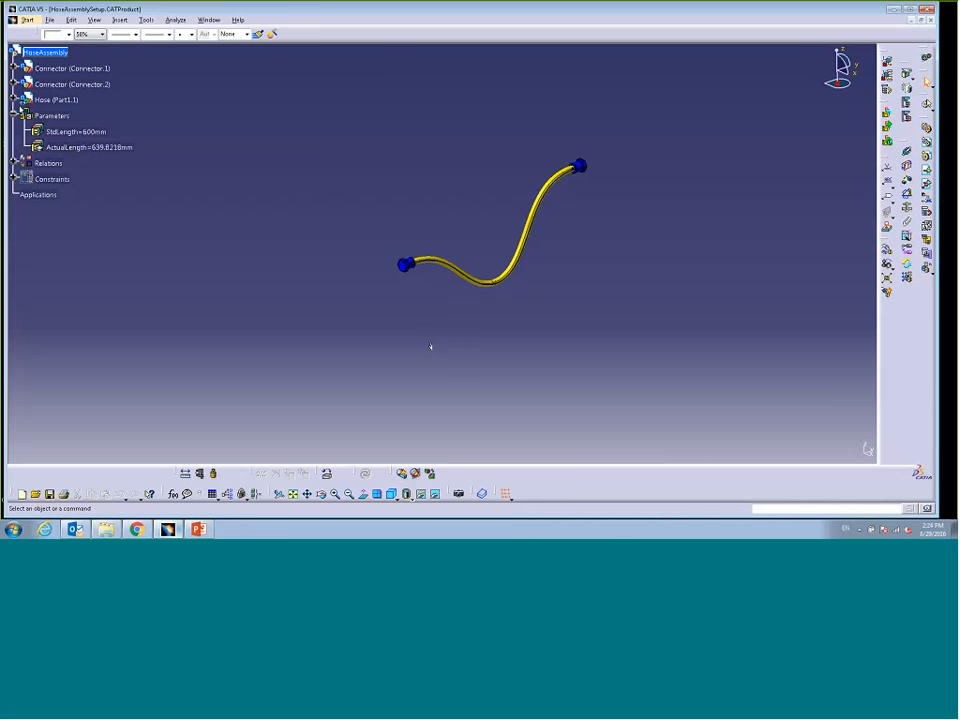
left_click(14, 99)
left_click(24, 114)
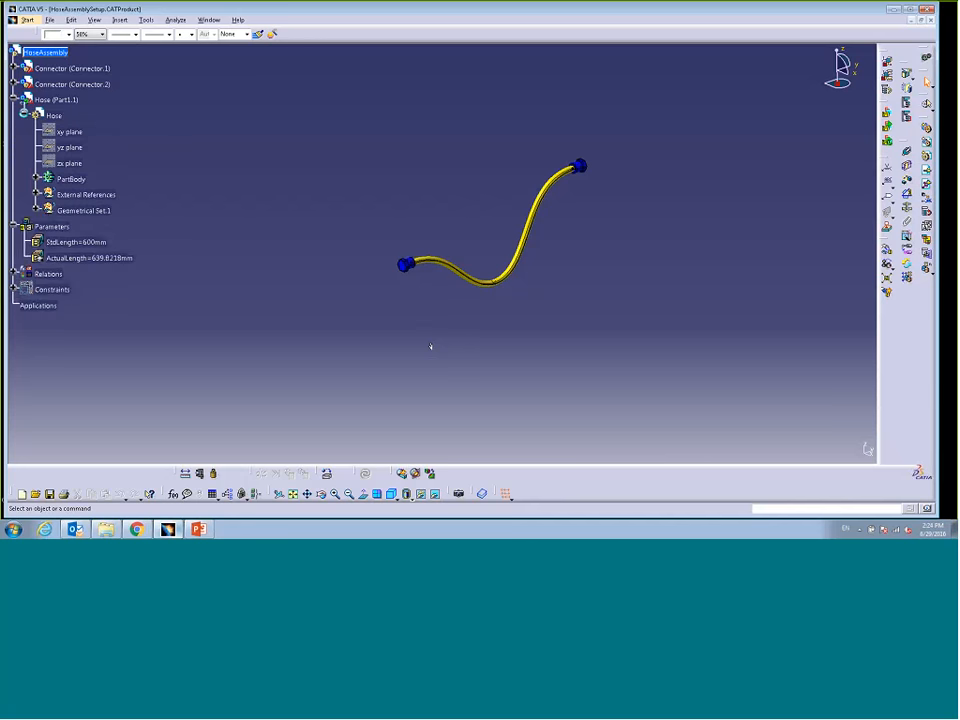
left_click(36, 210)
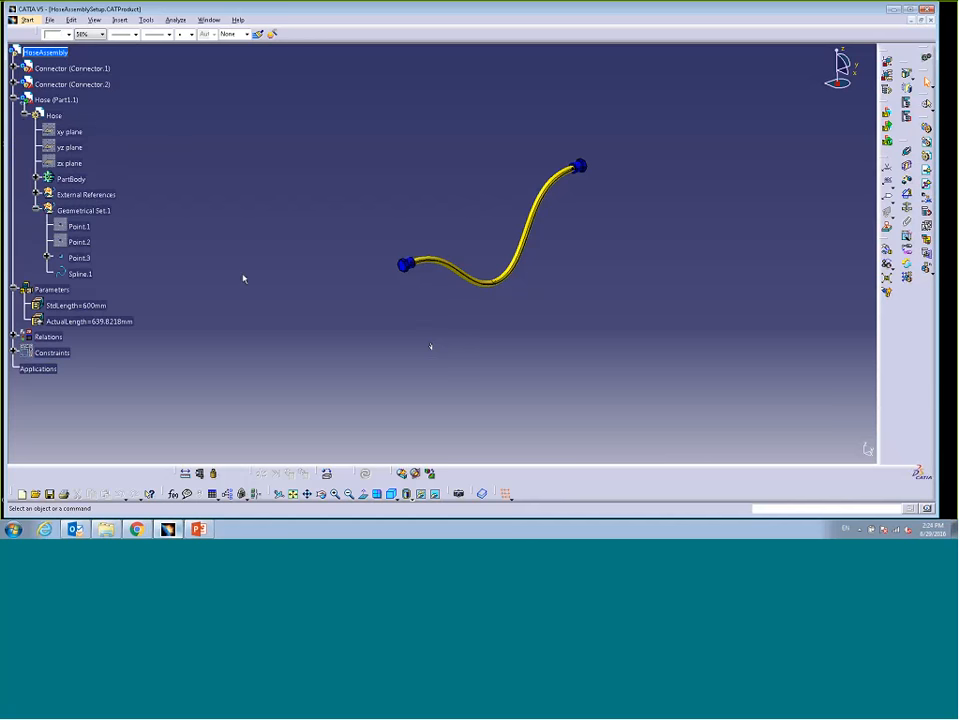
Change the display symbol of Point.3 on the hose spline to a filled square and view the hose from the side.
left_click(86, 258)
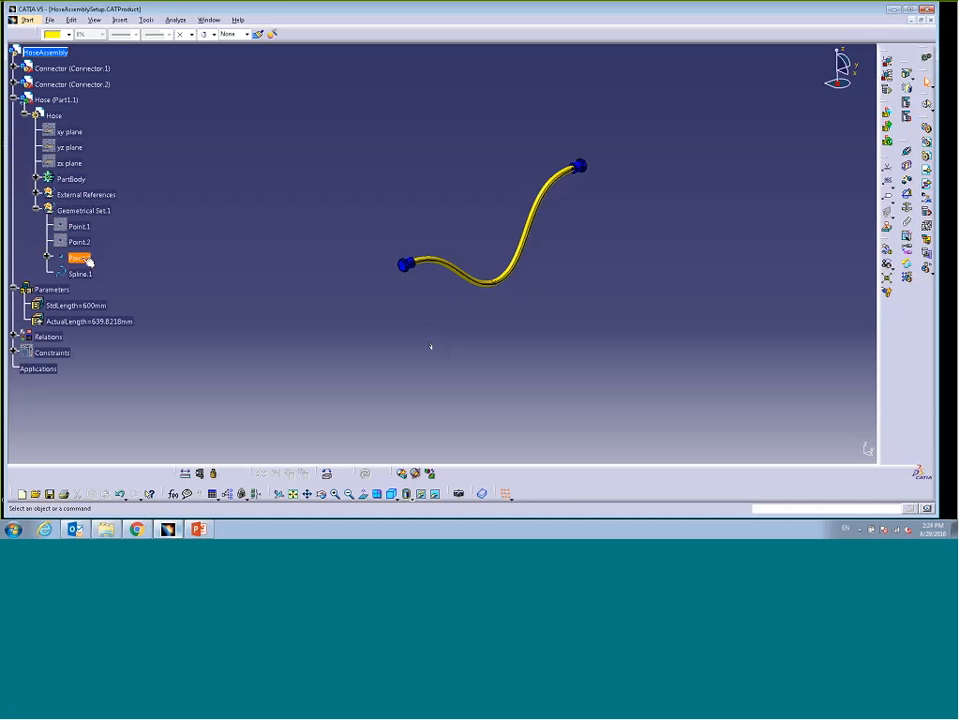
left_click(191, 34)
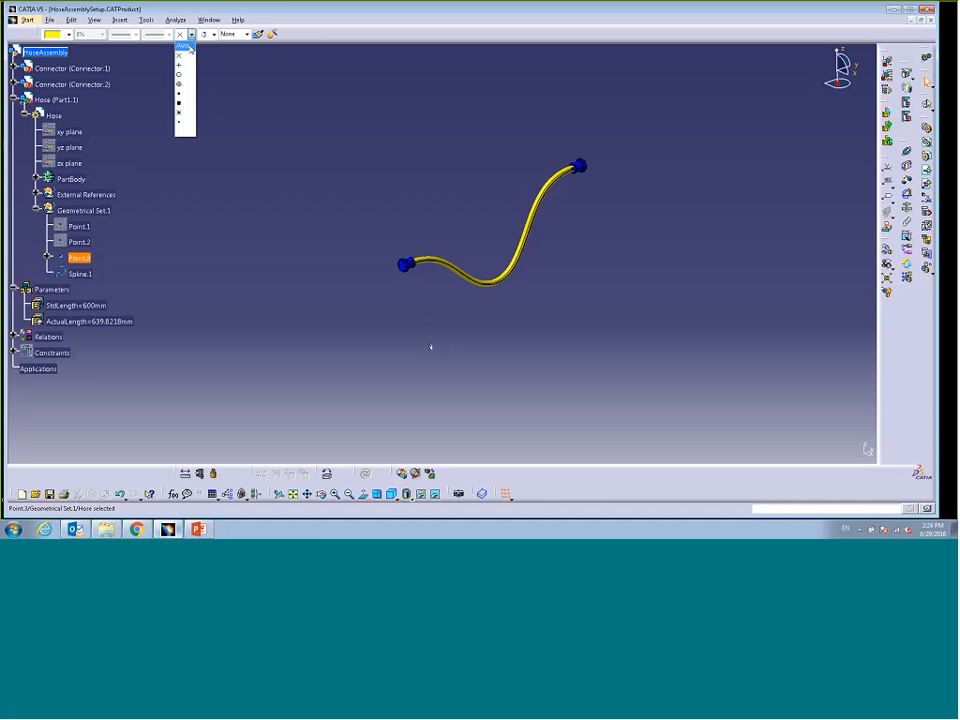
left_click(179, 102)
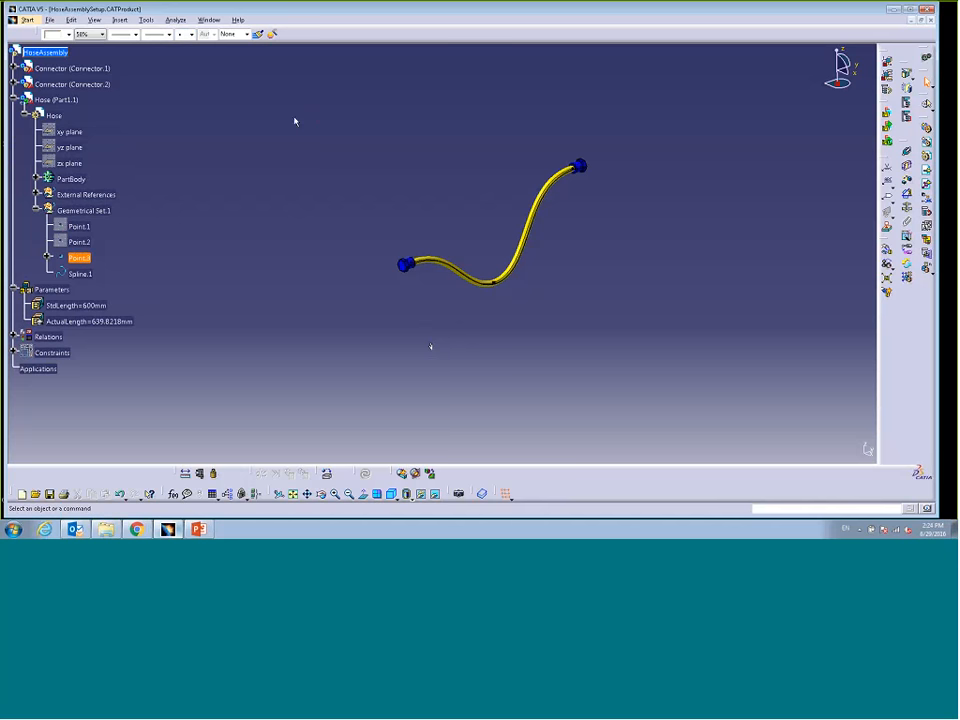
middle_click_drag(505, 300, 405, 294)
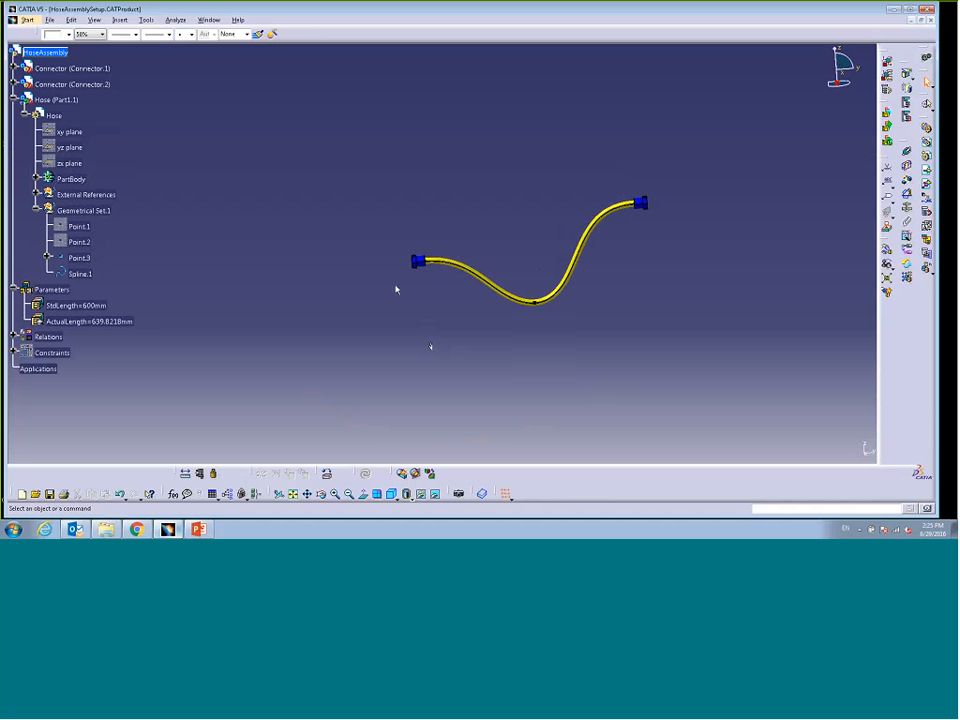
left_click(467, 268)
Examine the list of standard lengths available for the StdLength parameter, keeping its current value.
double_click(92, 304)
left_click(257, 329)
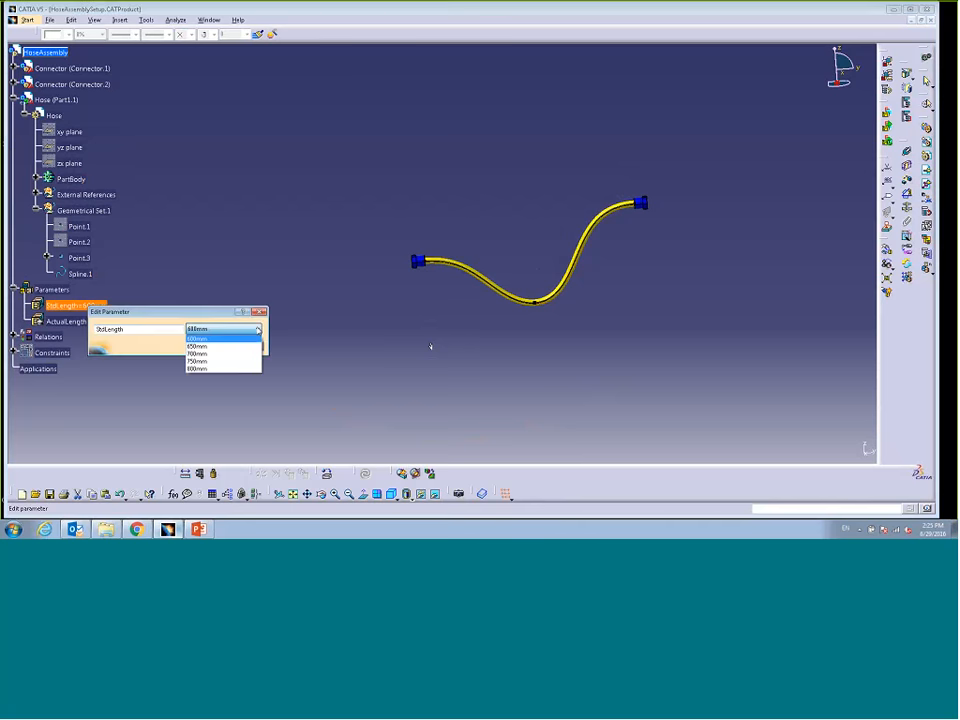
left_click(258, 330)
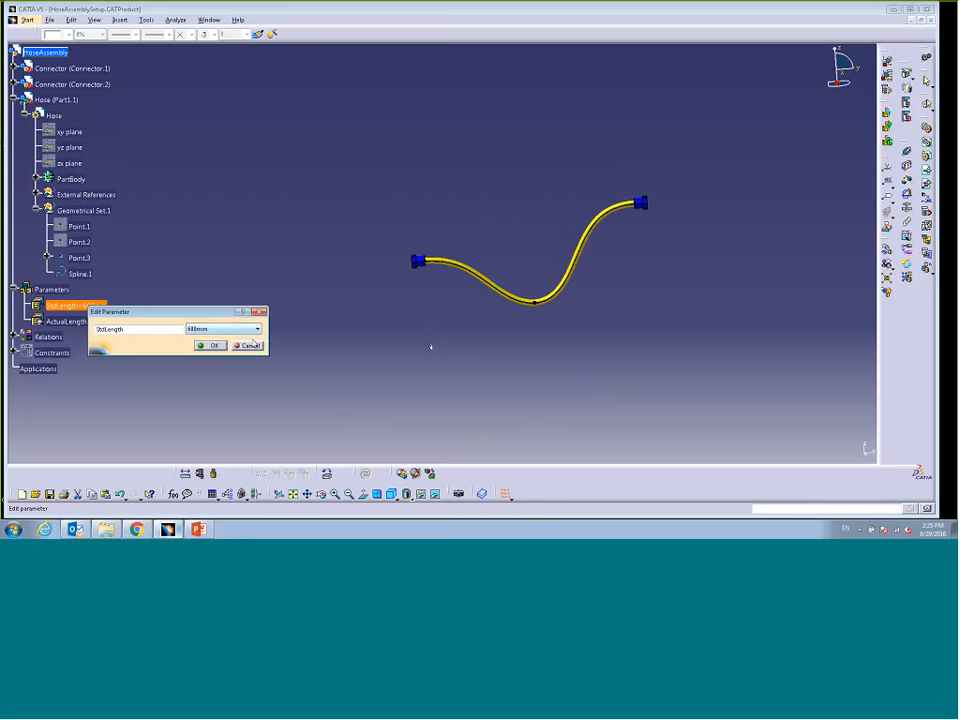
left_click(210, 345)
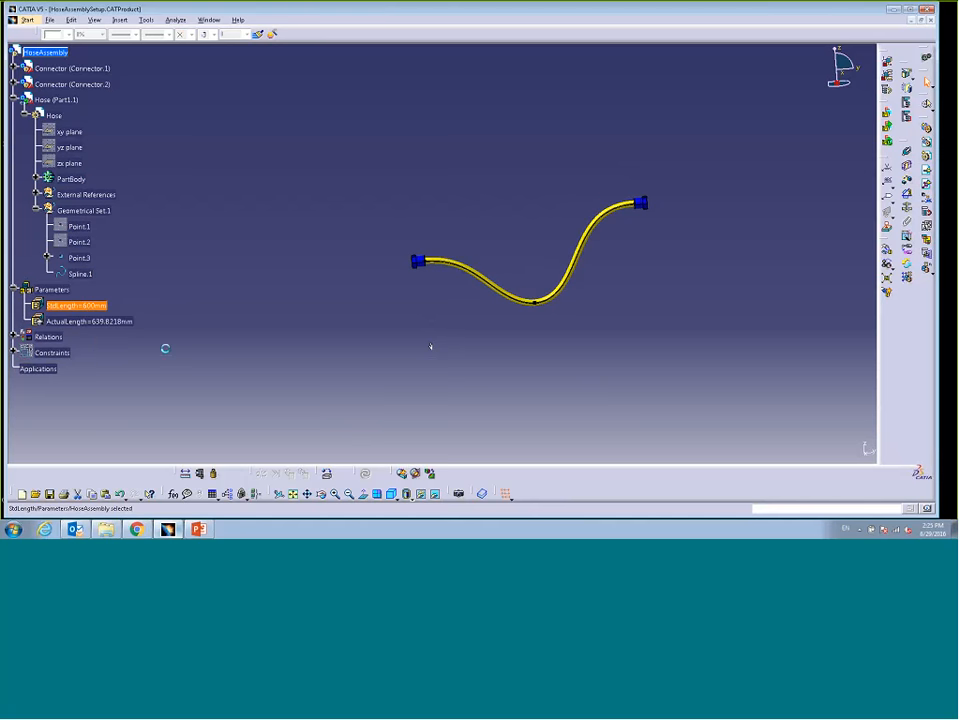
Examine the ActualLength parameter and expand the assembly's Relations to see the formula driving it.
left_click(120, 322, "ctrl")
left_click(182, 317)
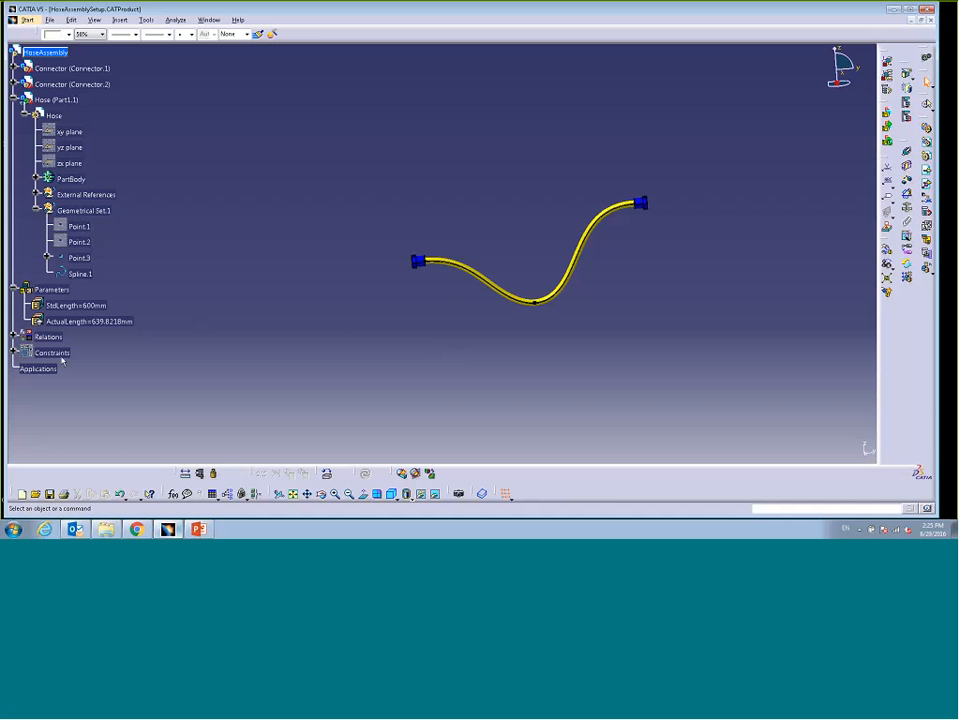
left_click(17, 337)
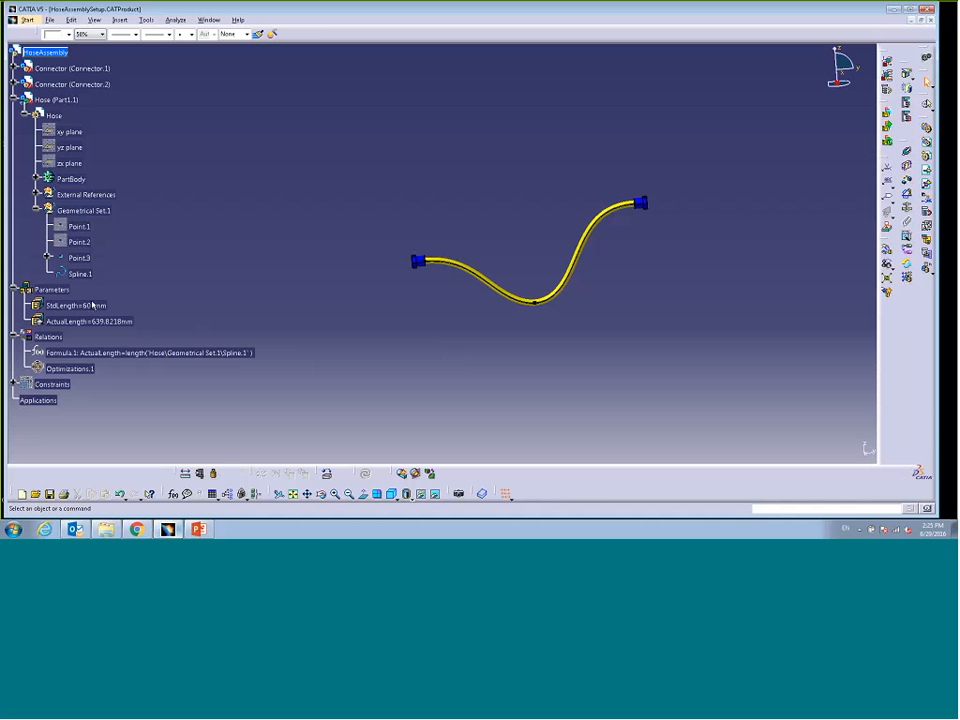
left_click(121, 321)
Create a new single-value Length parameter named LengthDiff in the hose assembly.
left_click(174, 494)
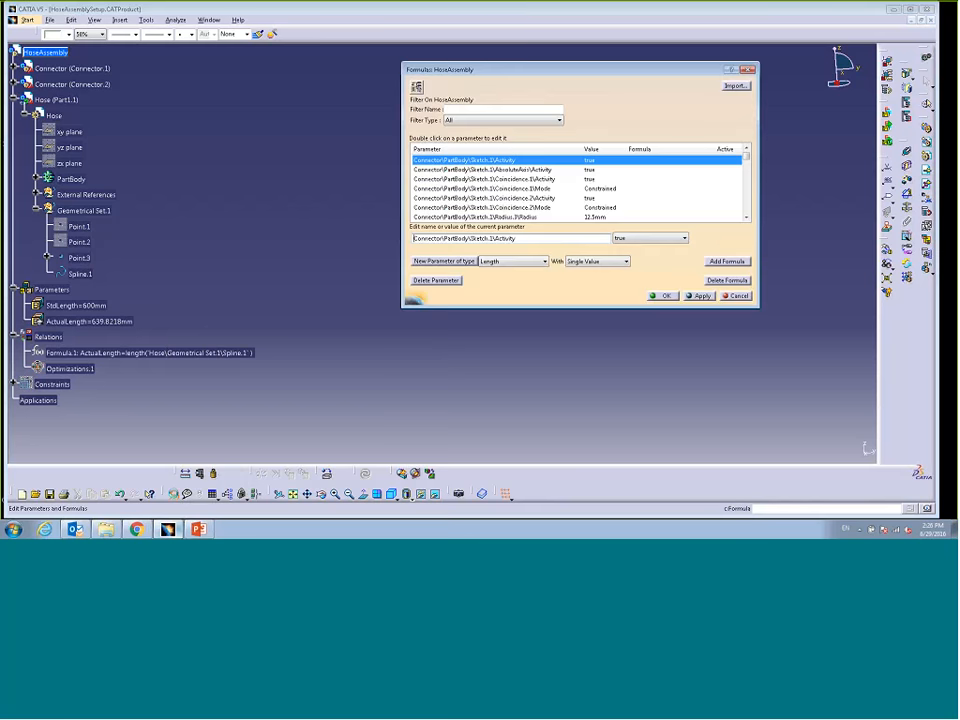
left_click(442, 261)
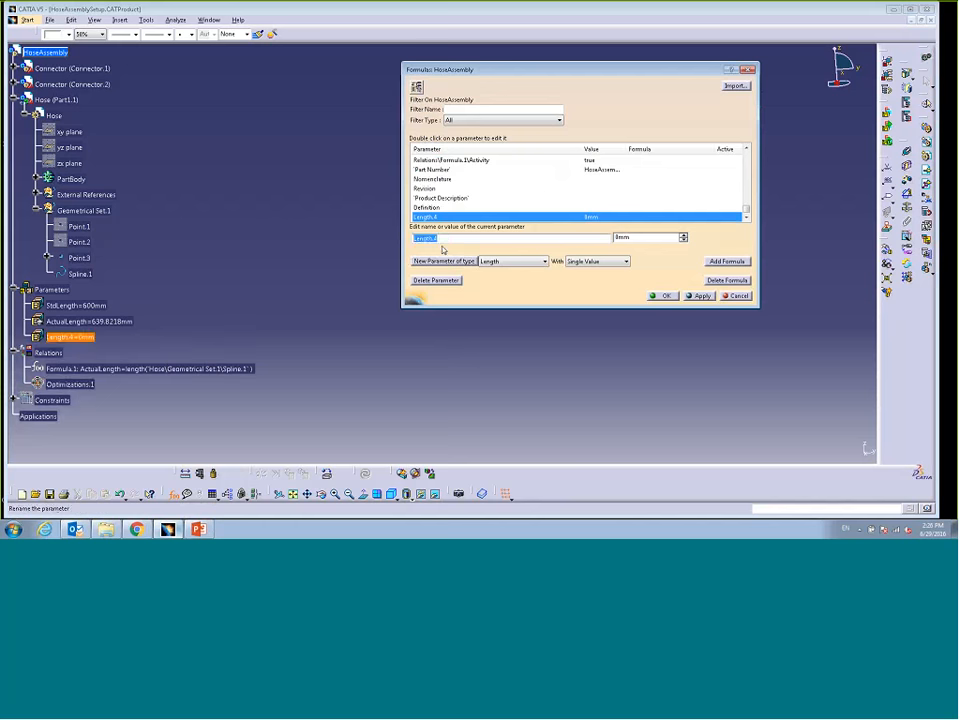
type("LengthDiff")
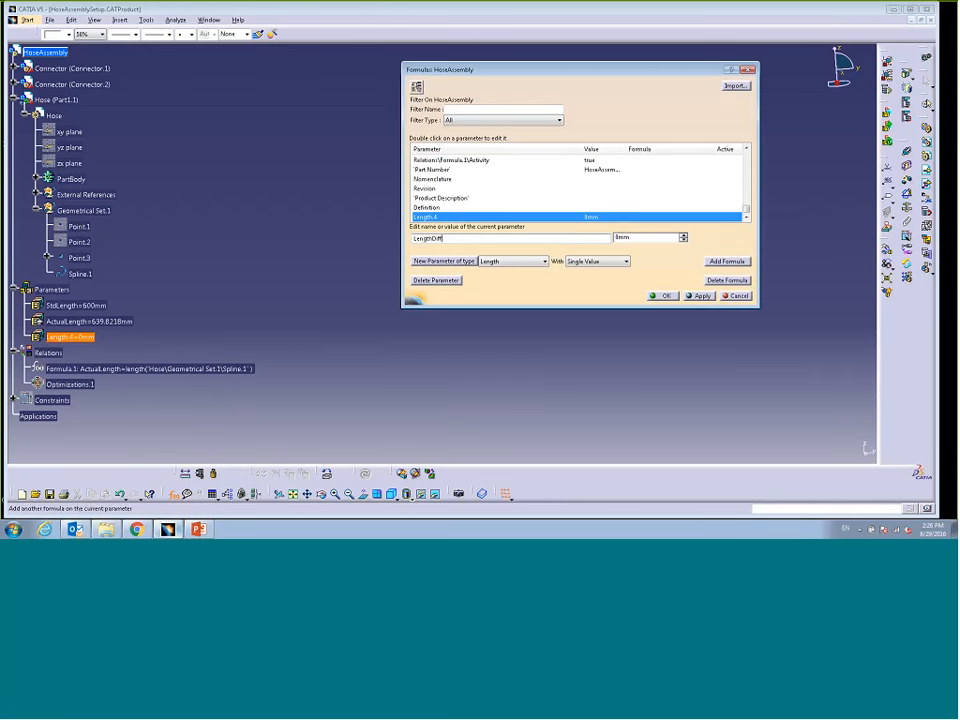
Add a formula to the LengthDiff parameter using the abs function on the difference StdLength - ActualLength.
left_click(727, 261)
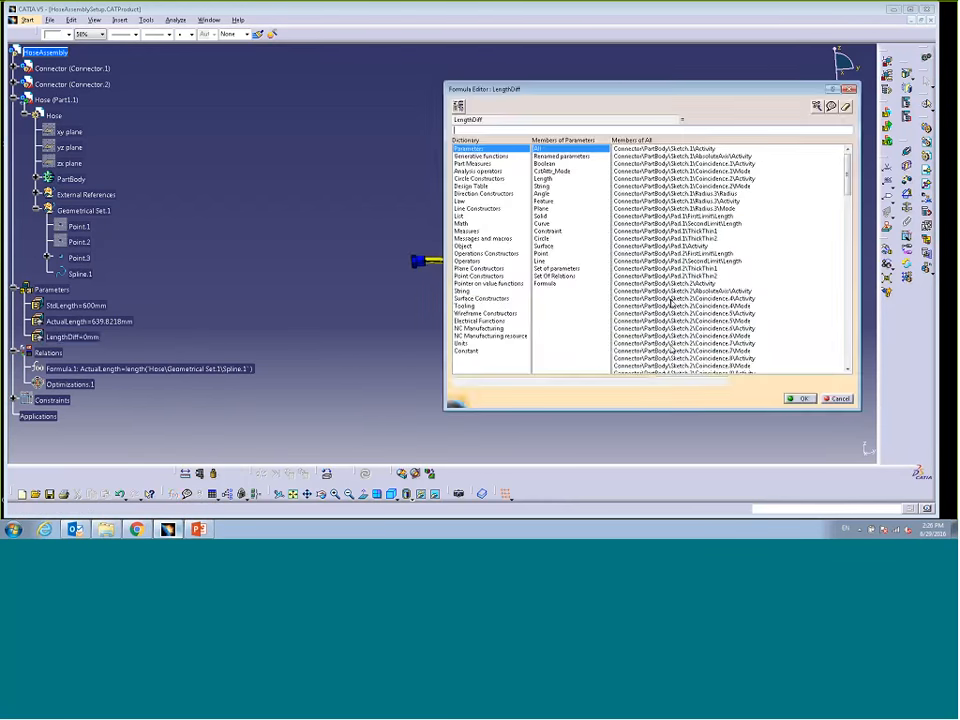
left_click_drag(625, 97, 537, 75)
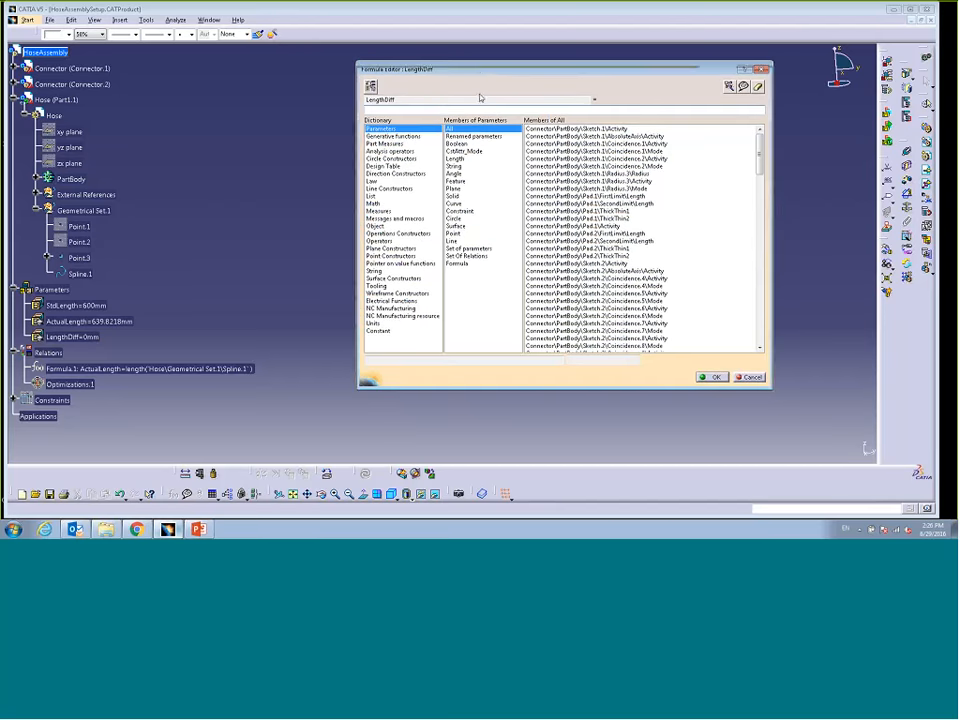
mouse_move(483, 70)
left_mouse_down()
mouse_move(499, 222)
mouse_move(493, 86)
mouse_move(486, 94)
left_mouse_up()
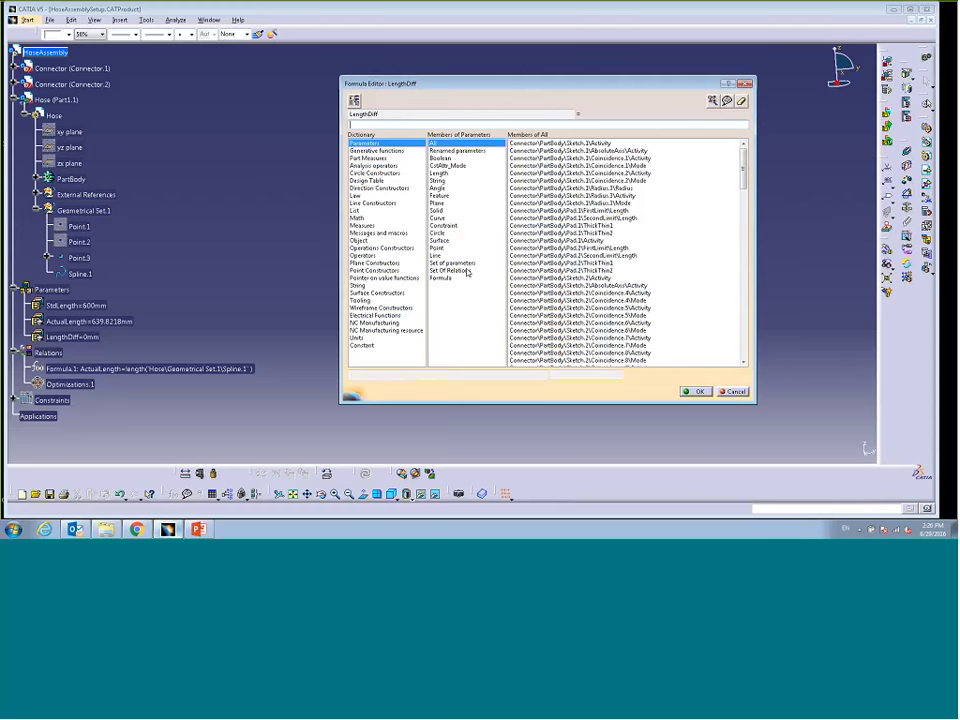
left_click(357, 217)
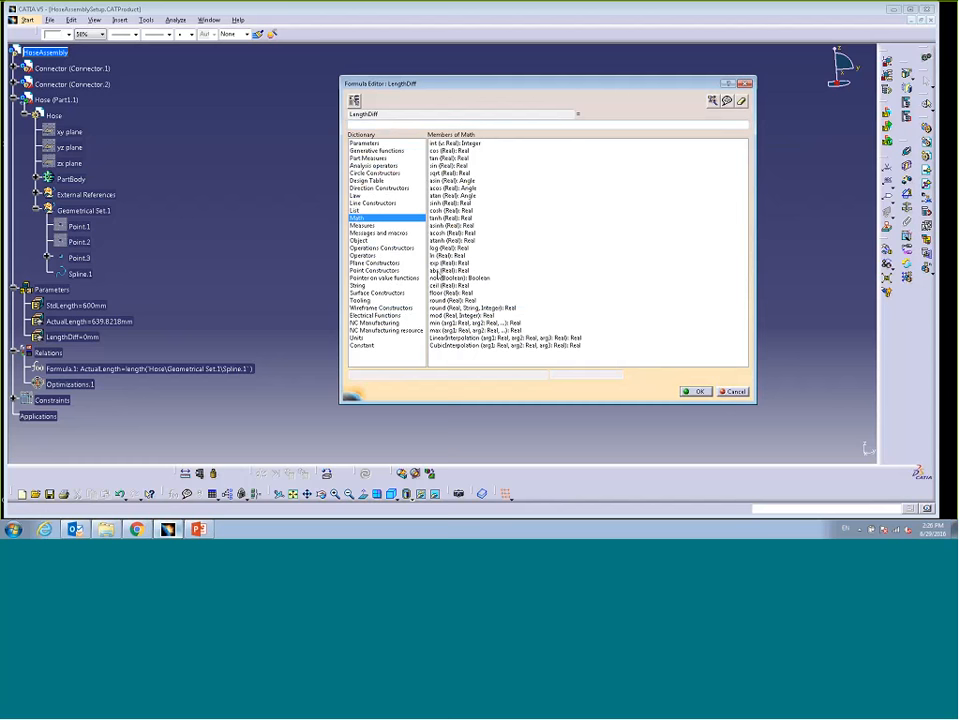
left_click(441, 270)
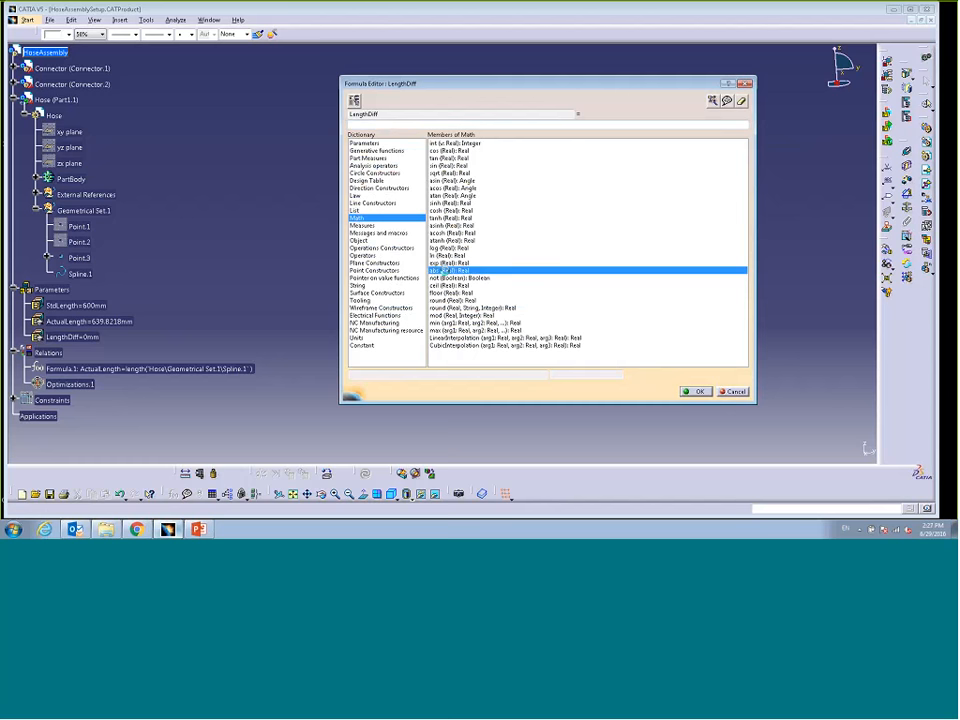
double_click(441, 270)
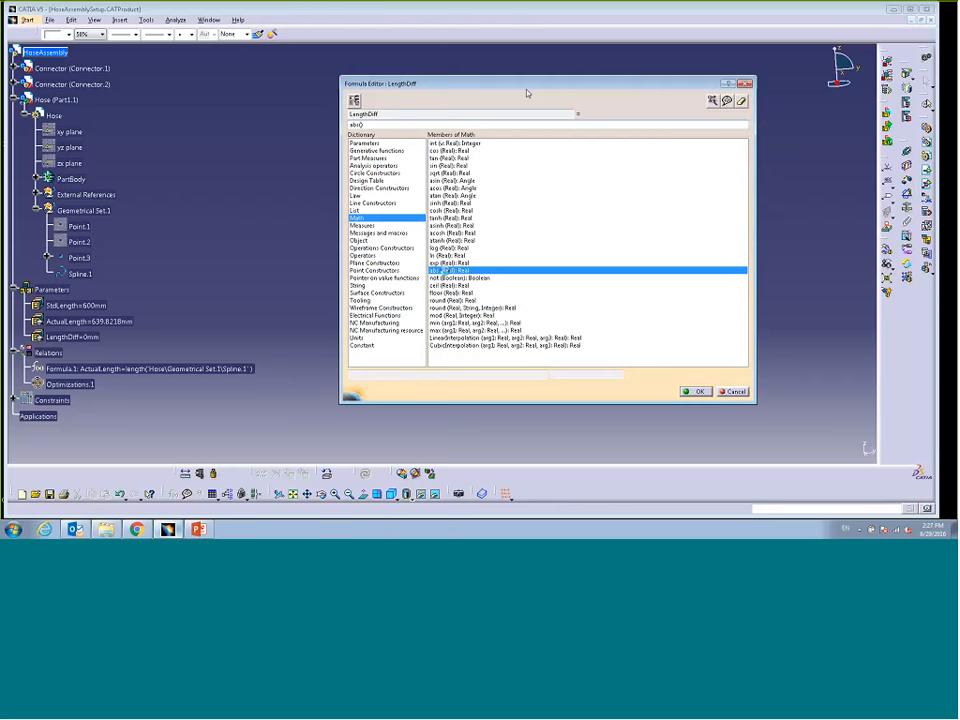
left_click_drag(527, 93, 594, 101)
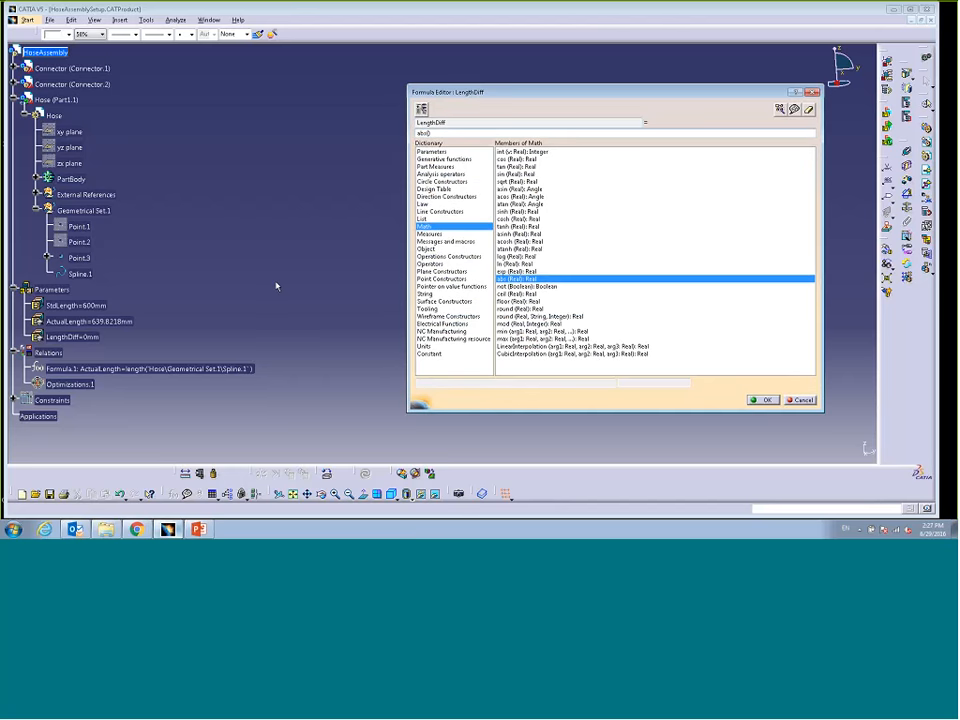
left_click(79, 307)
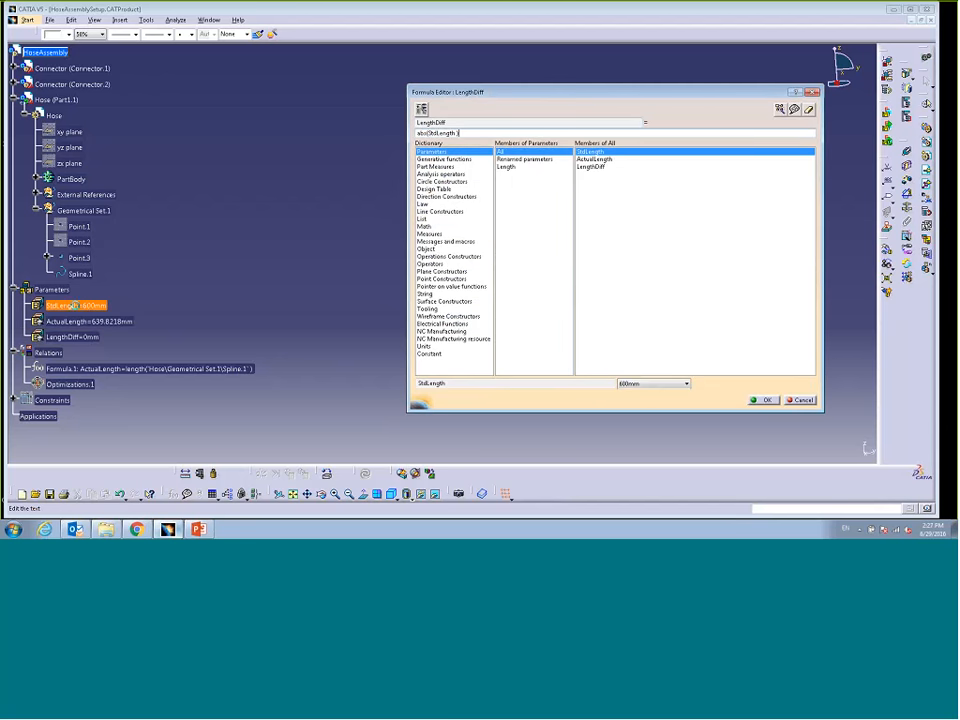
type("-")
left_click(116, 320)
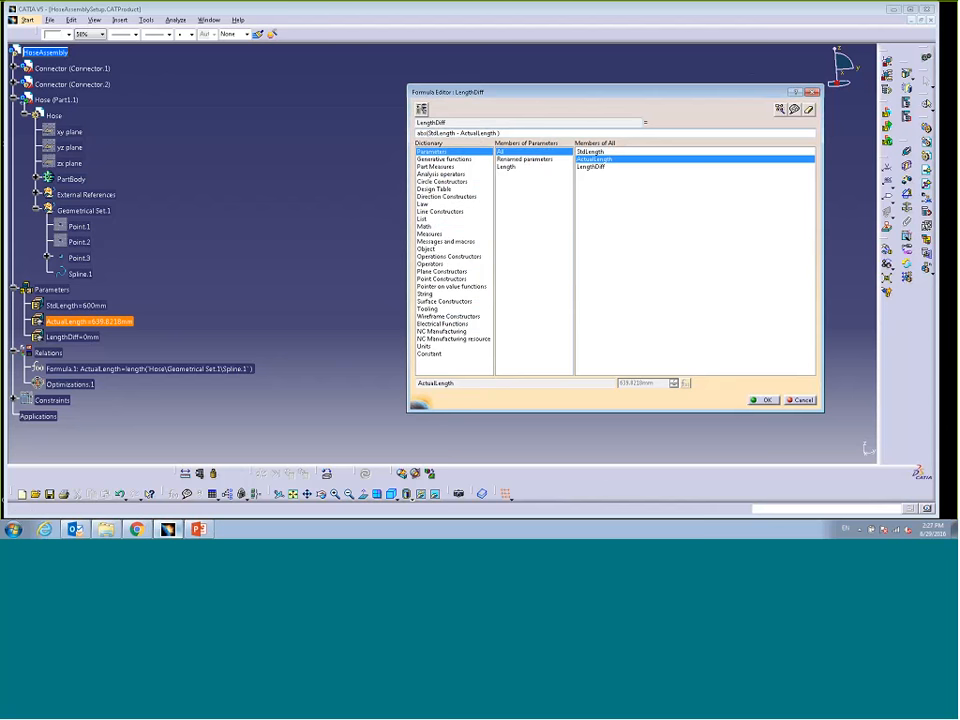
Complete the LengthDiff formula with unit conversion as abs((StdLength - ActualLength)/1mm ) *1mm and accept it.
left_click(428, 226)
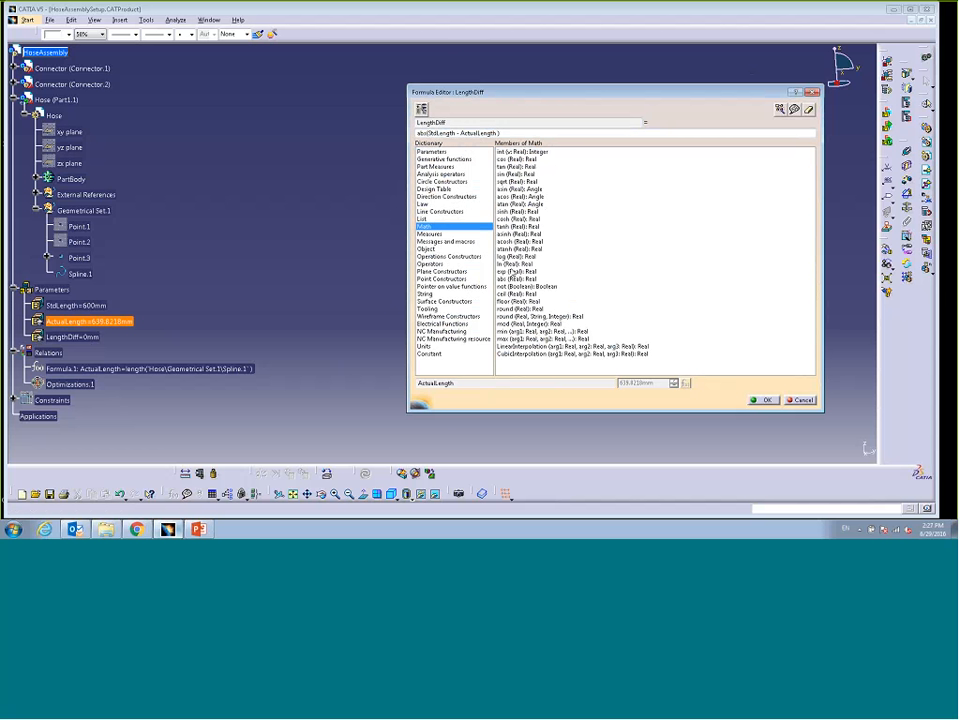
left_click(432, 133)
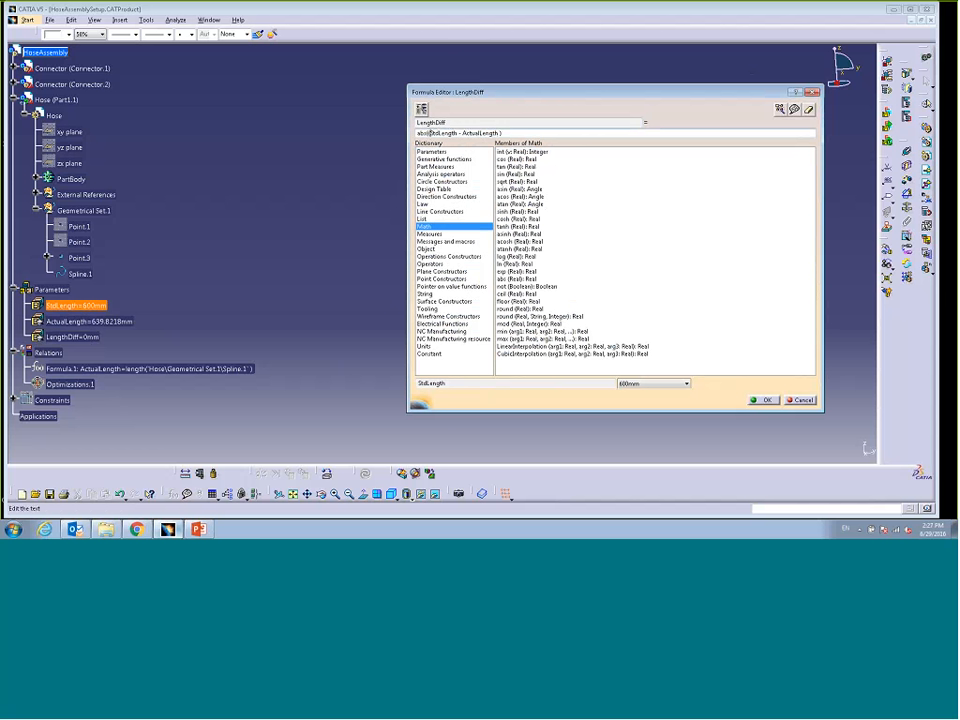
left_click(497, 132)
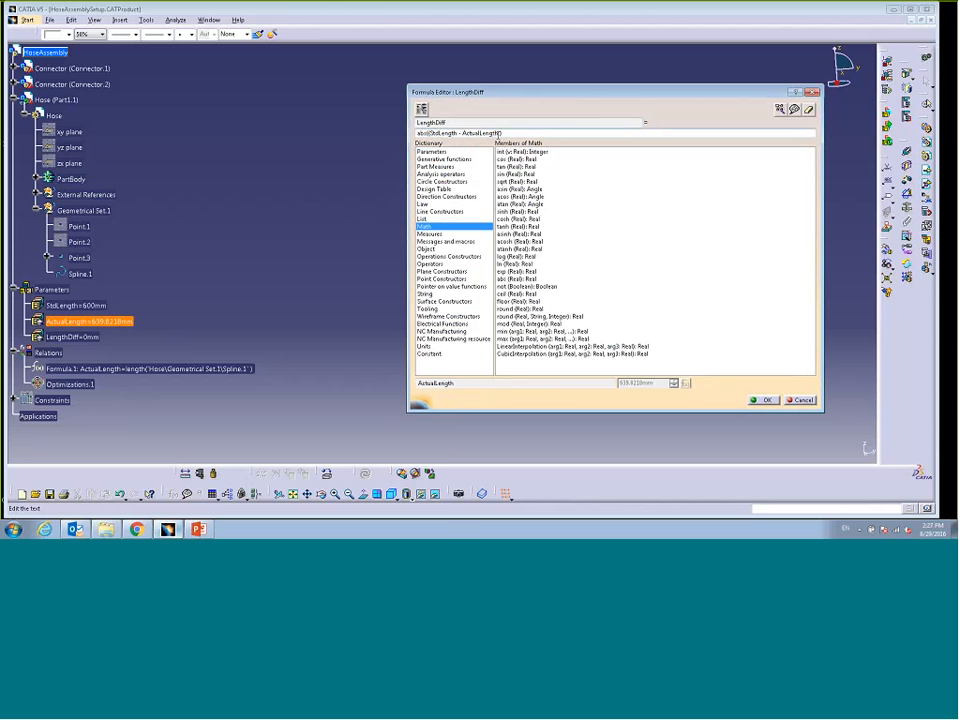
type(")/1mm) *1mm")
left_click(570, 166)
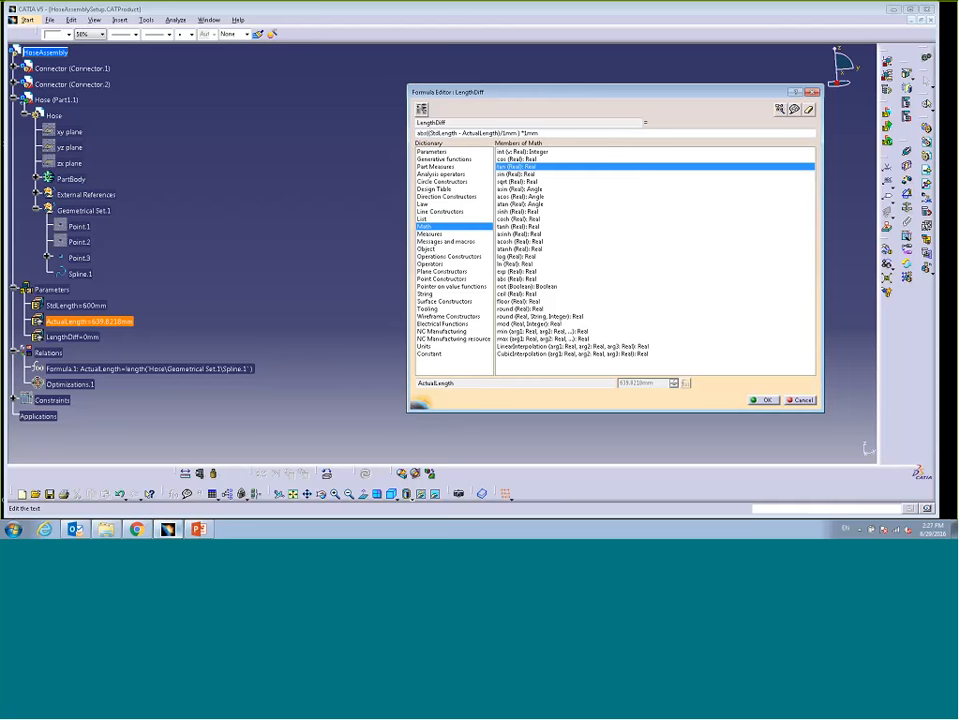
left_click(763, 400)
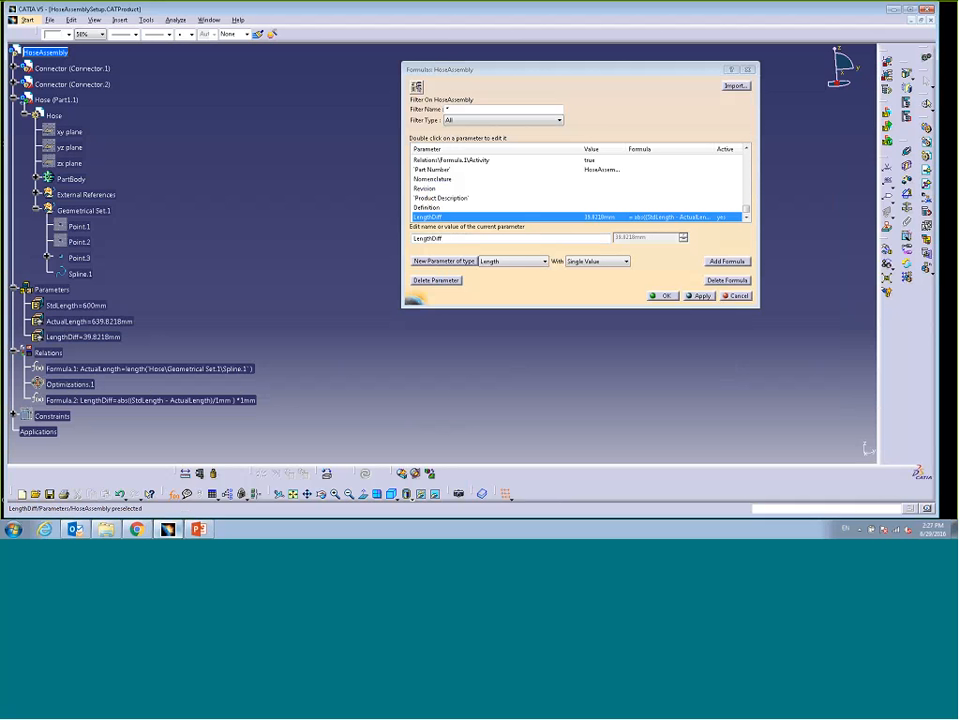
left_click(662, 296)
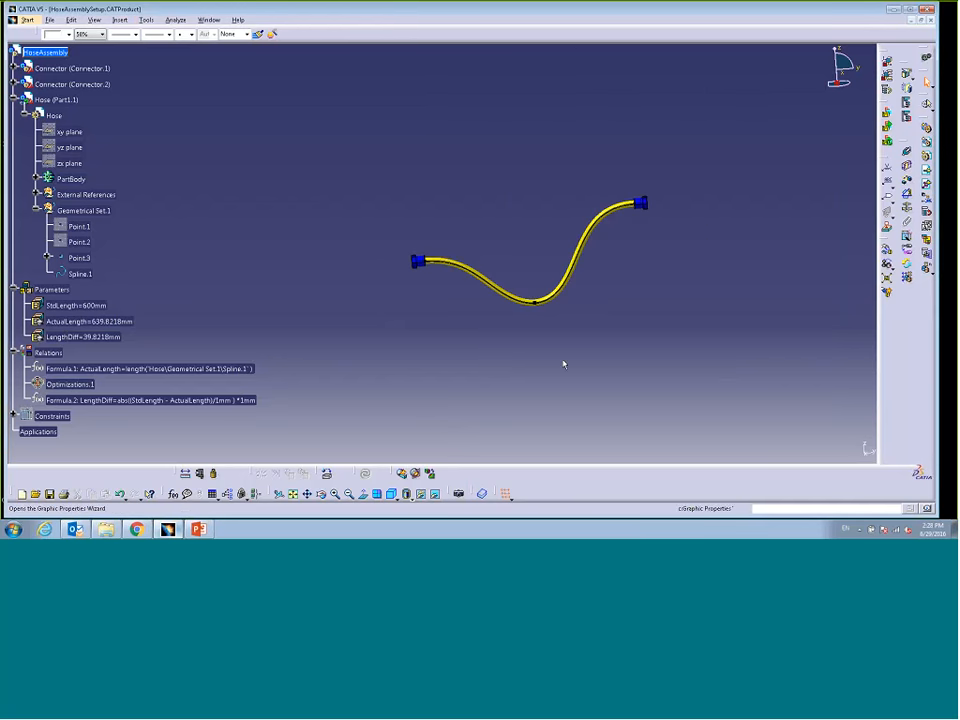
Switch the hose assembly to the Product Engineering Optimizer workbench.
left_click(25, 19)
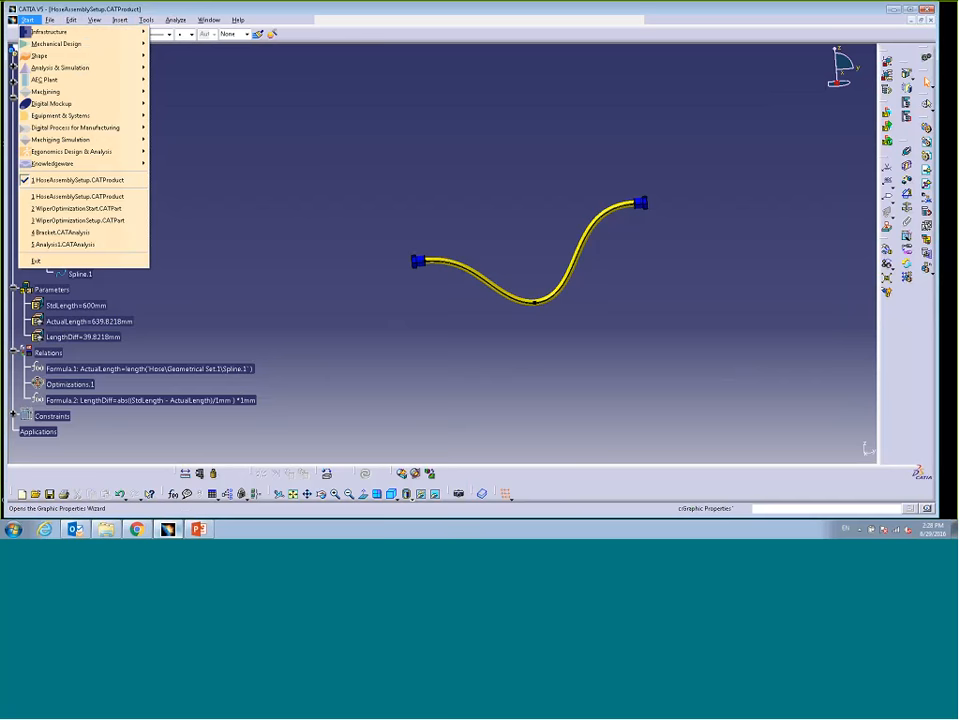
mouse_move(90, 163)
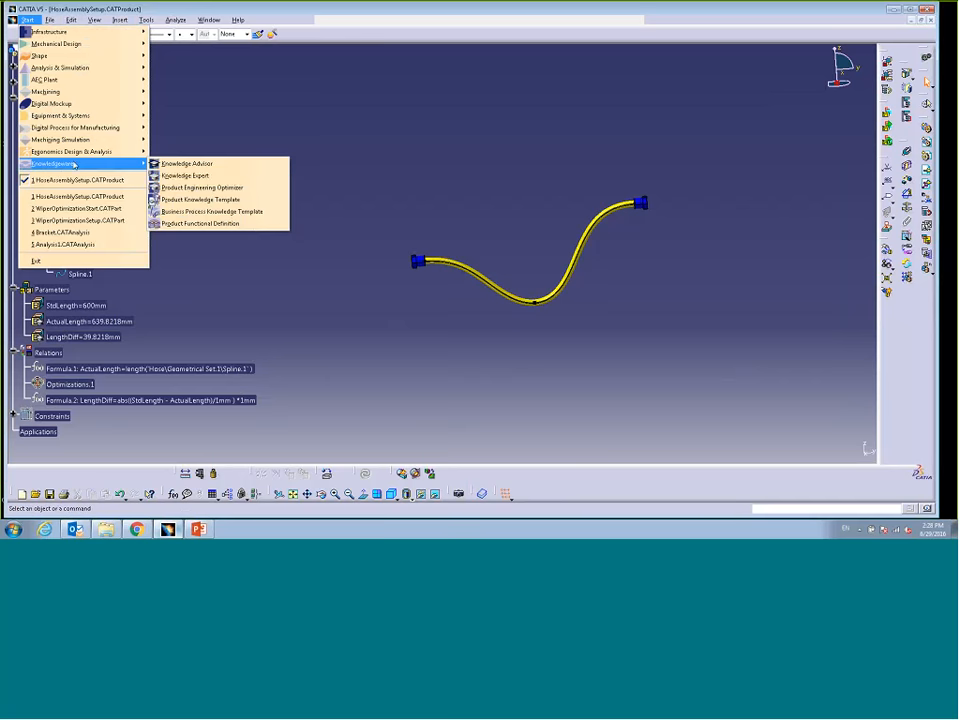
left_click(217, 185)
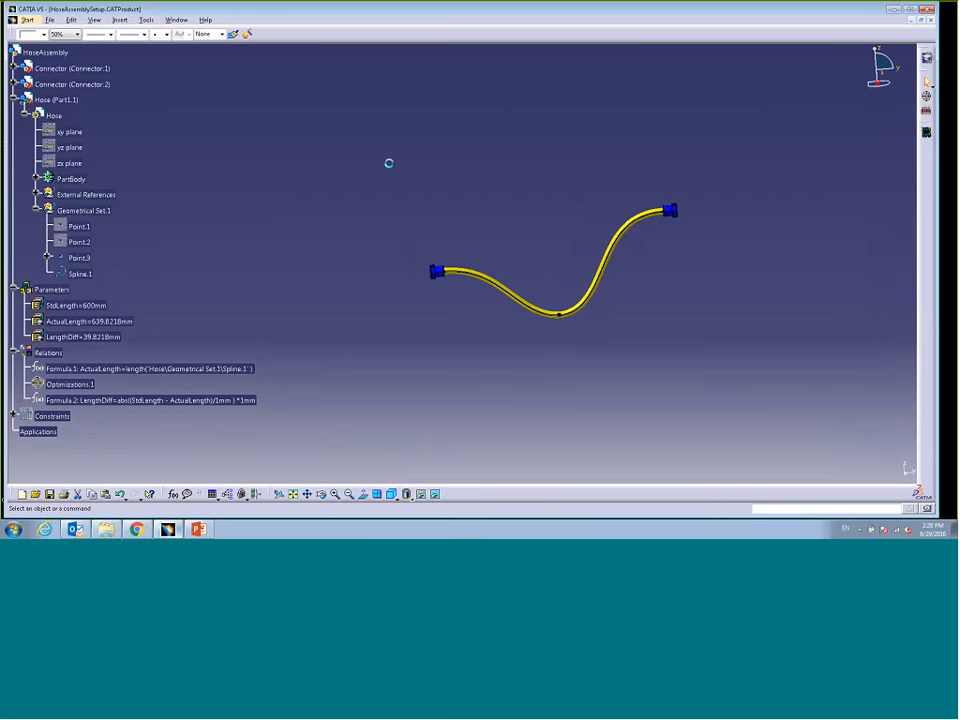
Create an optimization of type Minimization with LengthDiff as the optimized parameter.
double_click(70, 384)
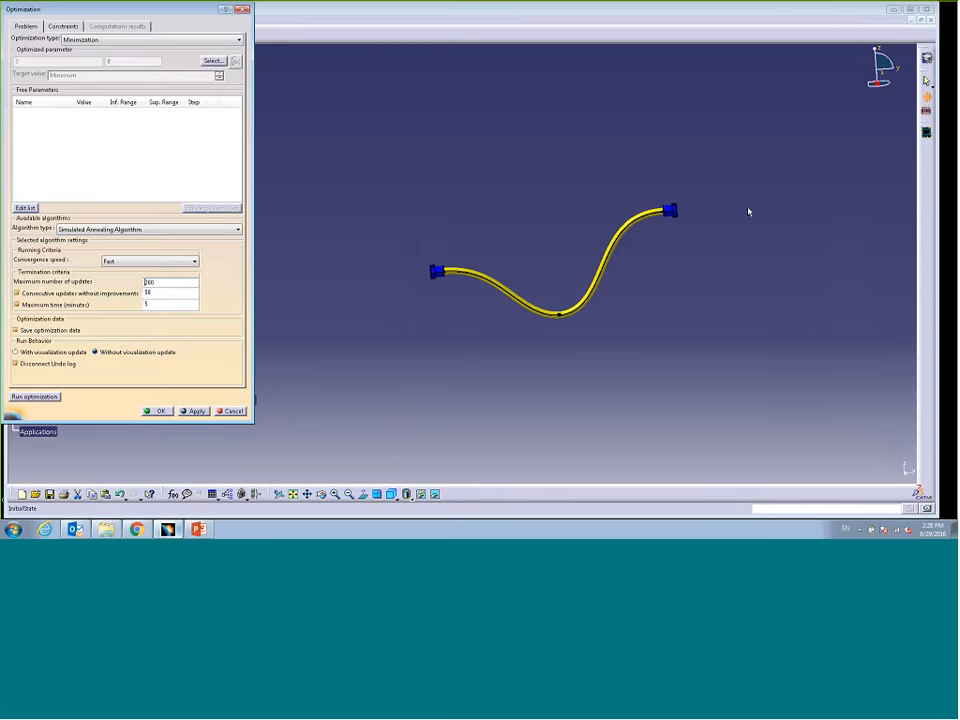
left_click_drag(455, 52, 684, 54)
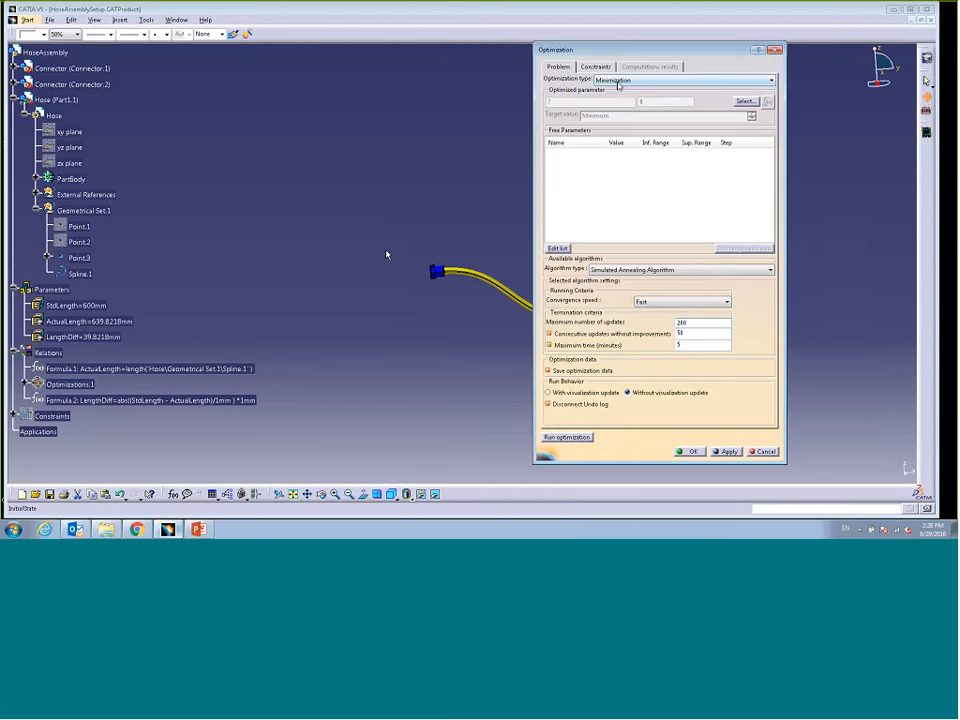
left_click(740, 101)
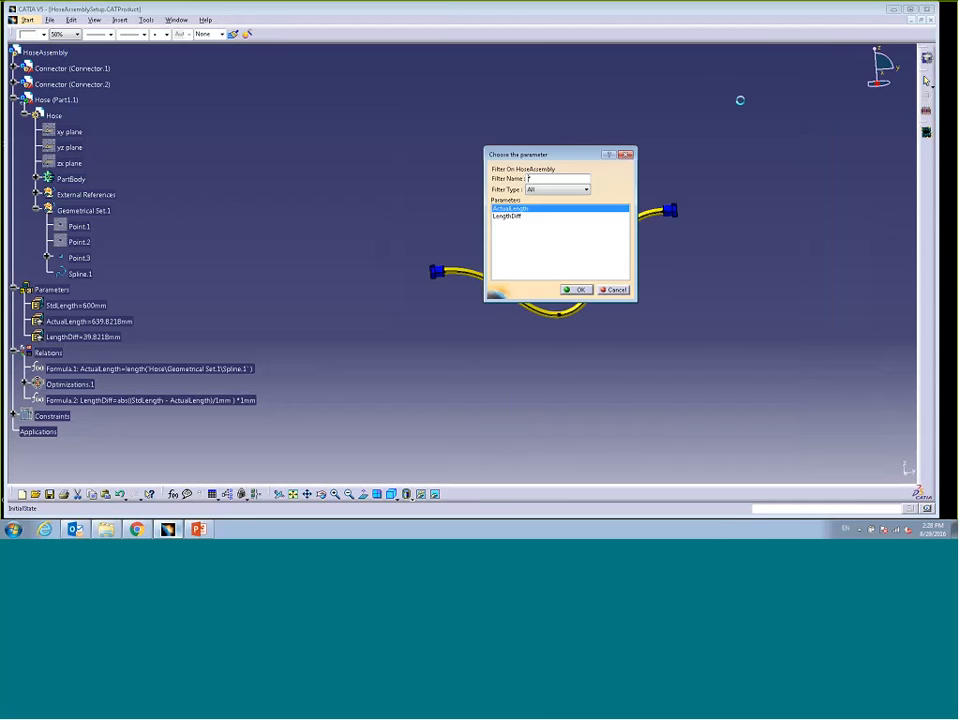
left_click(508, 216)
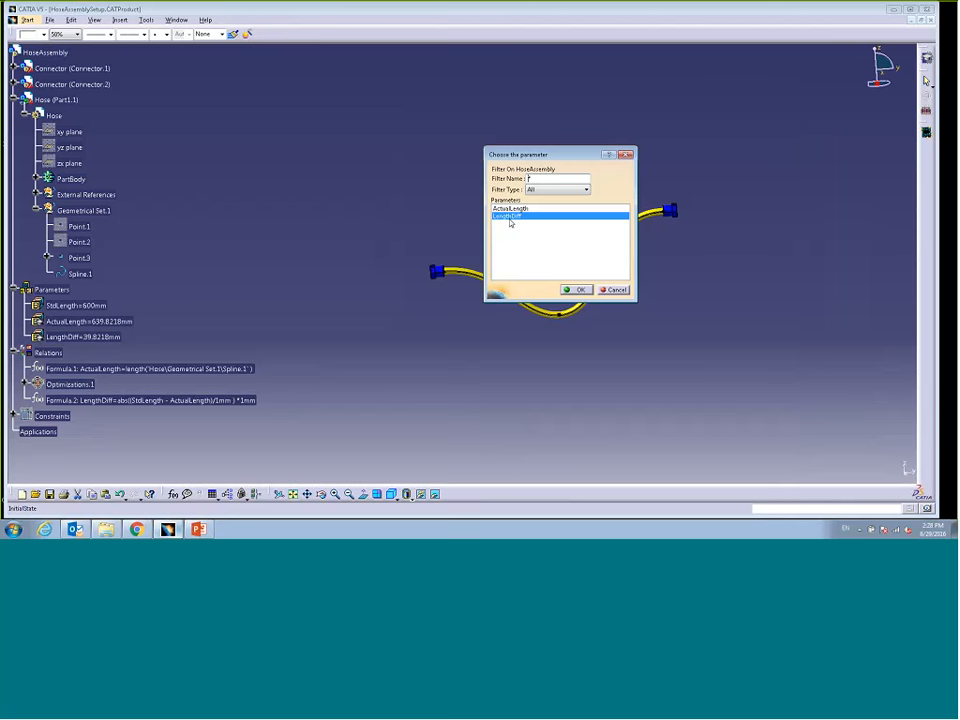
left_click(577, 290)
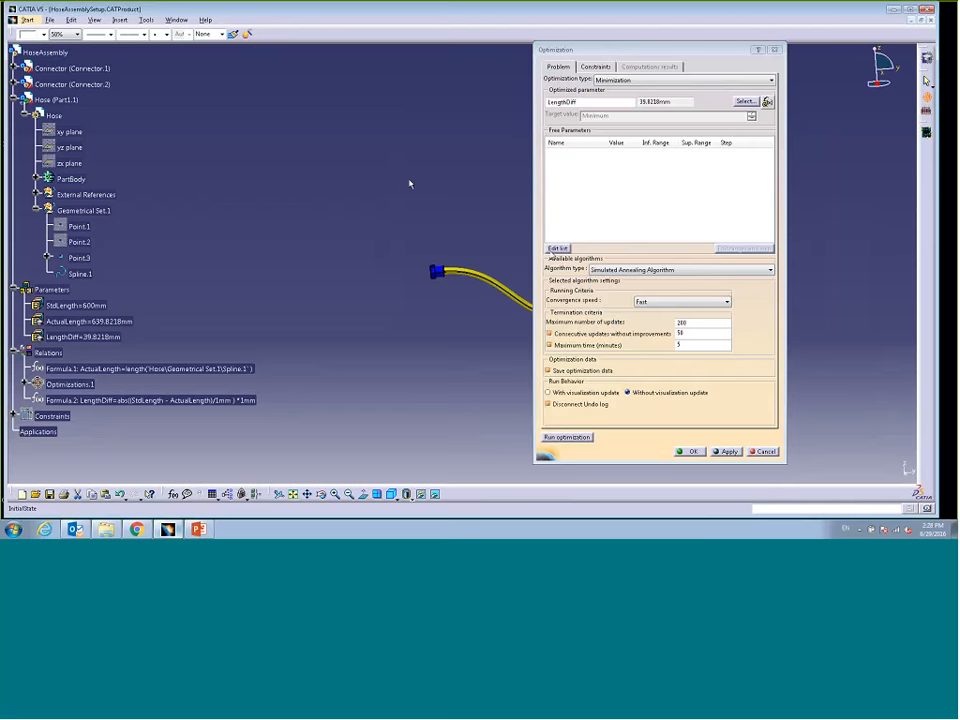
Add the Z coordinate of the hose spline's Point.3 as the free parameter of the optimization.
left_click(557, 248)
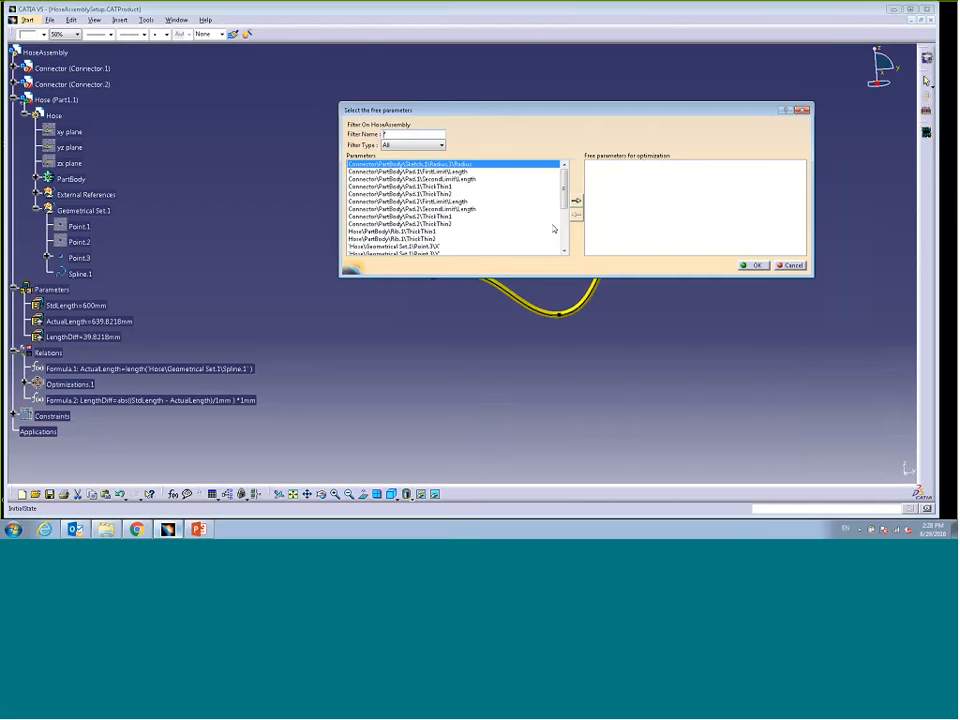
left_click_drag(560, 111, 507, 58)
left_click(560, 315)
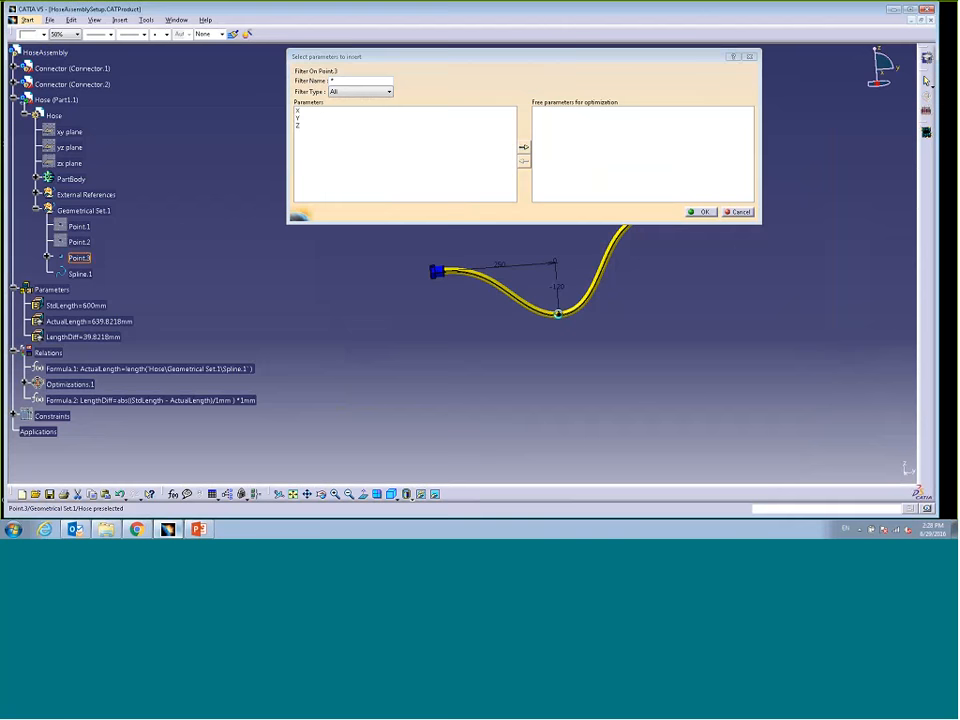
left_click_drag(542, 58, 484, 68)
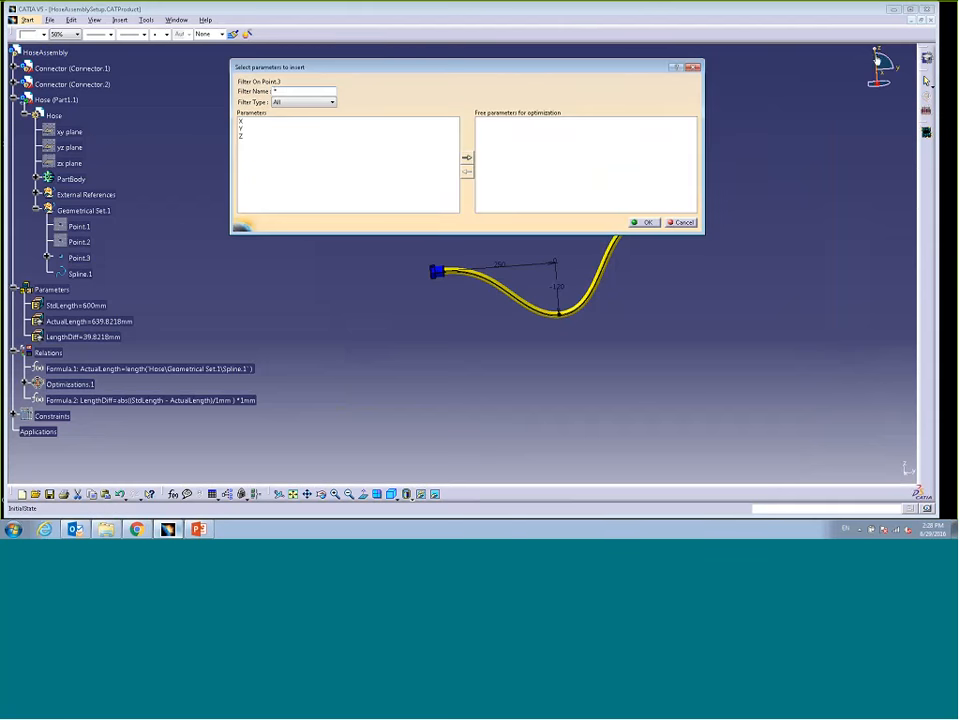
left_click(248, 136)
left_click(467, 157)
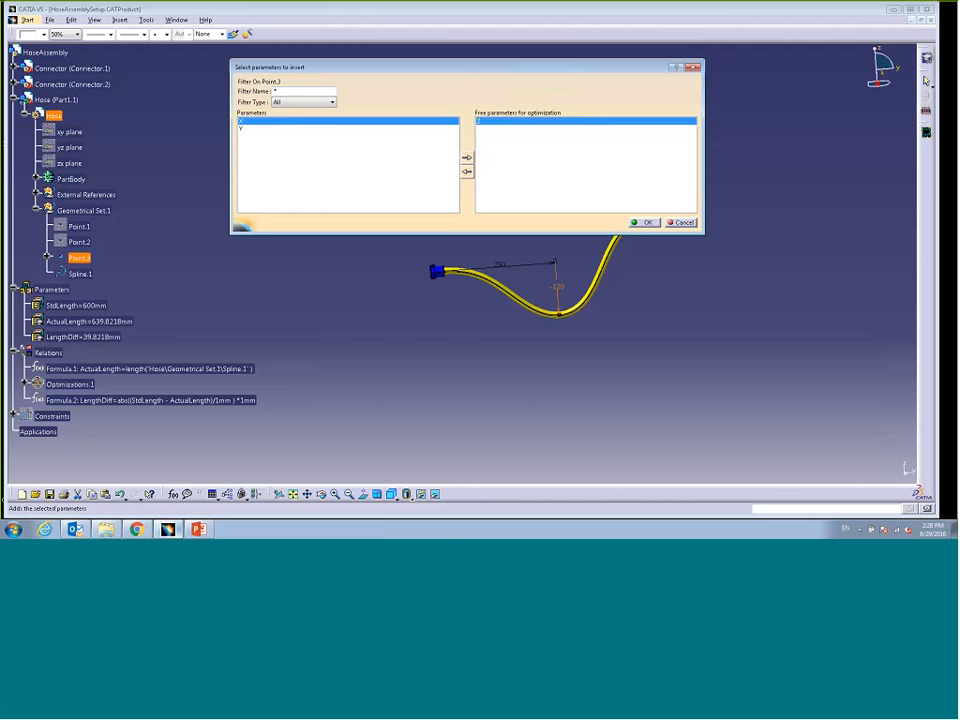
left_click(645, 222)
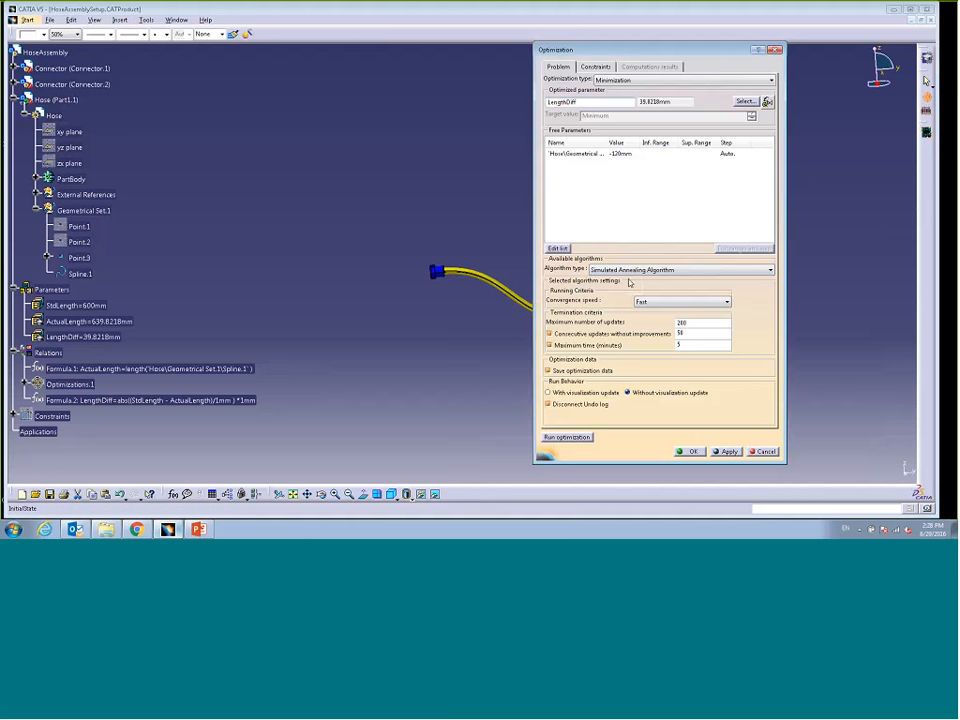
Run the optimization without constraints or saved optimization data, using the Simulated Annealing Algorithm at Fast convergence, and accept the result.
left_click(595, 66)
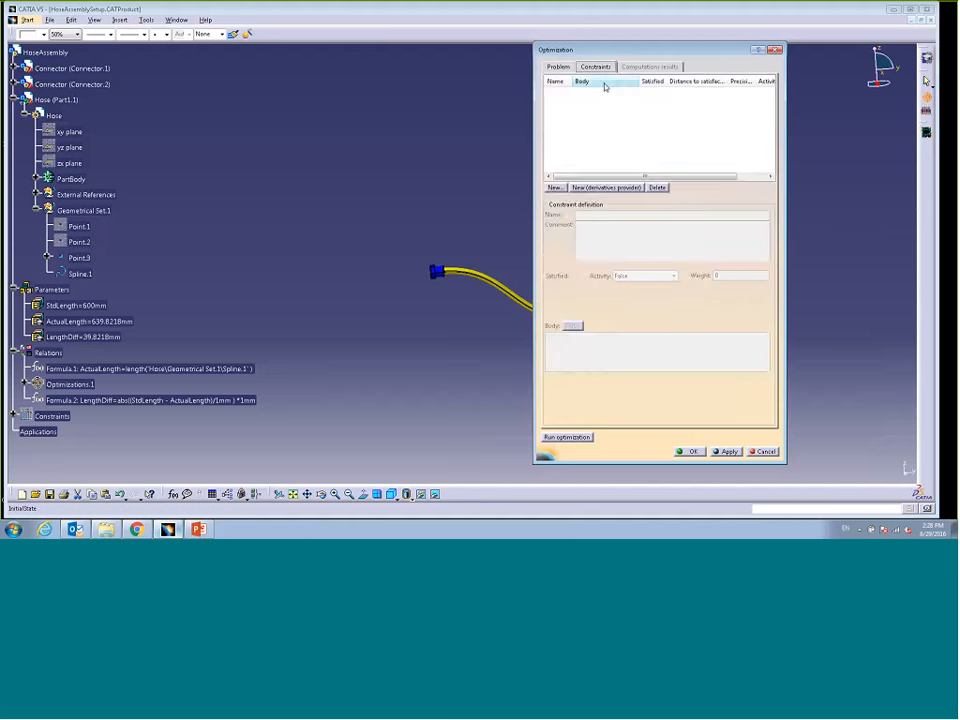
left_click_drag(650, 50, 207, 28)
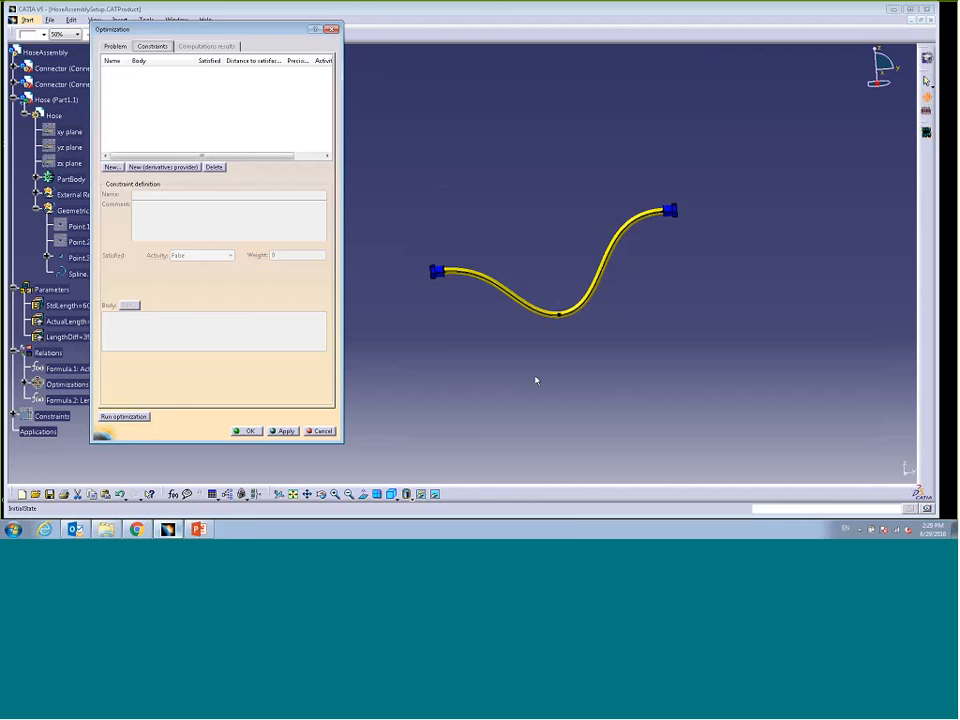
left_click(115, 46)
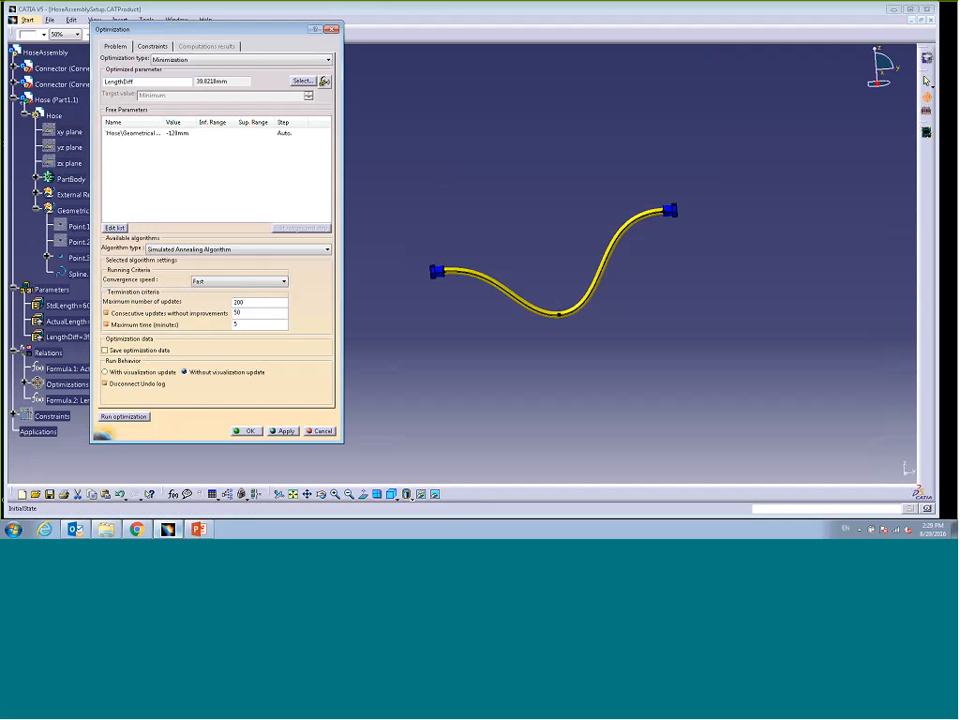
left_click(125, 416)
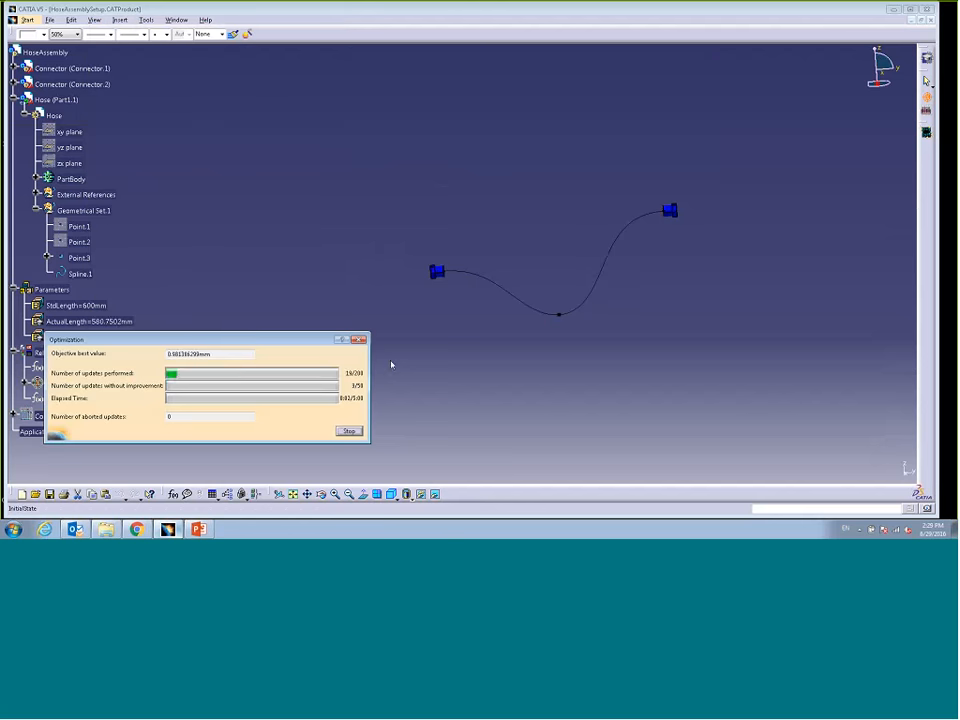
left_click_drag(260, 343, 450, 373)
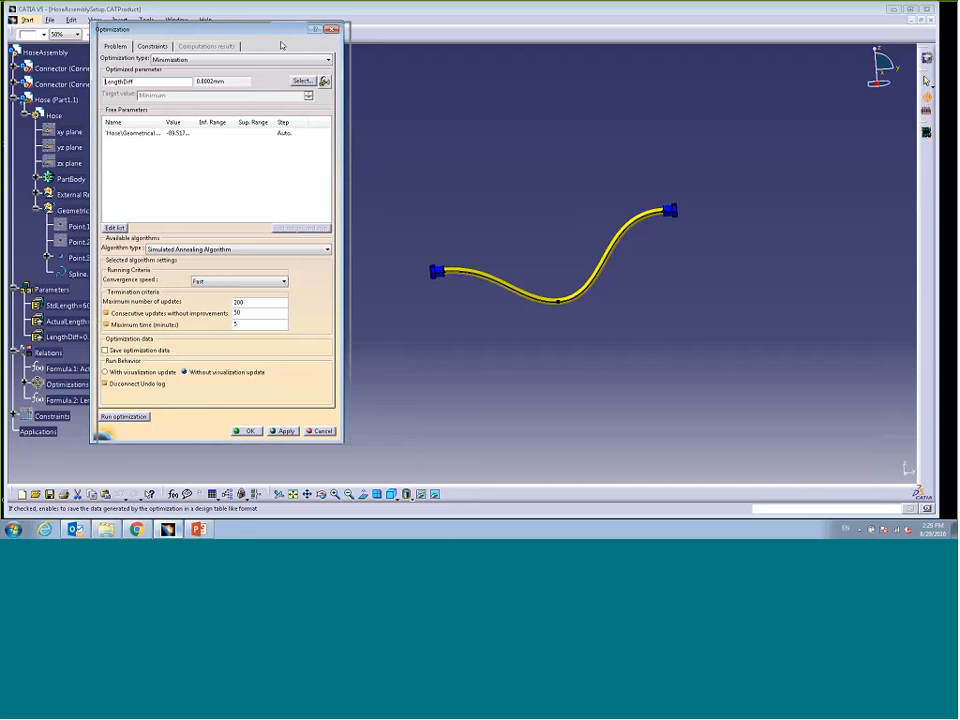
left_click_drag(274, 31, 599, 40)
left_click(573, 440)
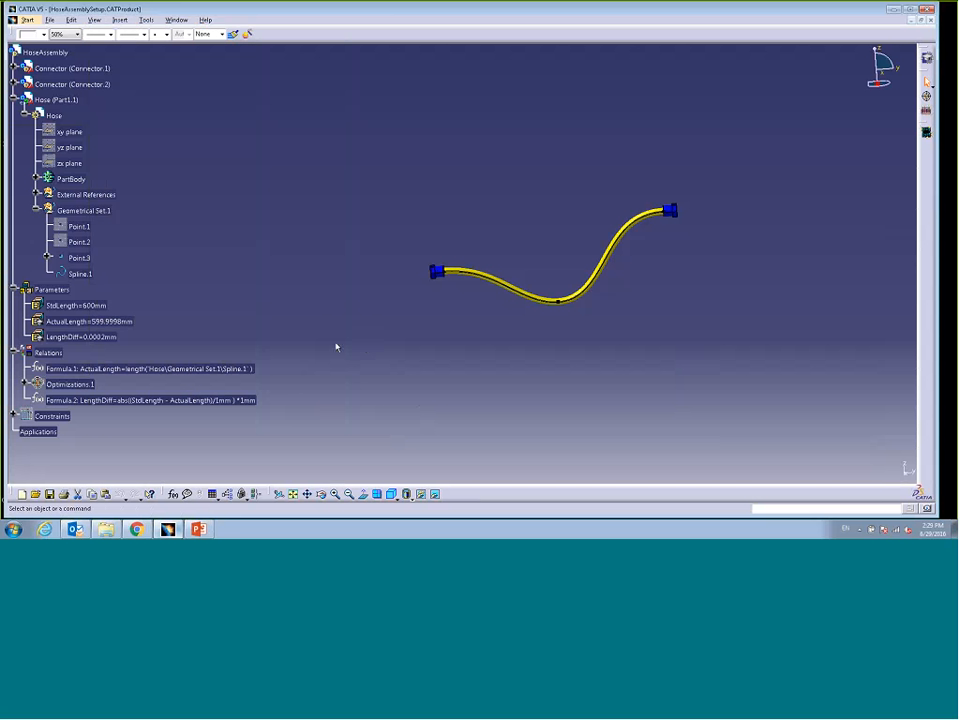
Set the StdLength parameter to 700 mm.
left_click(101, 306)
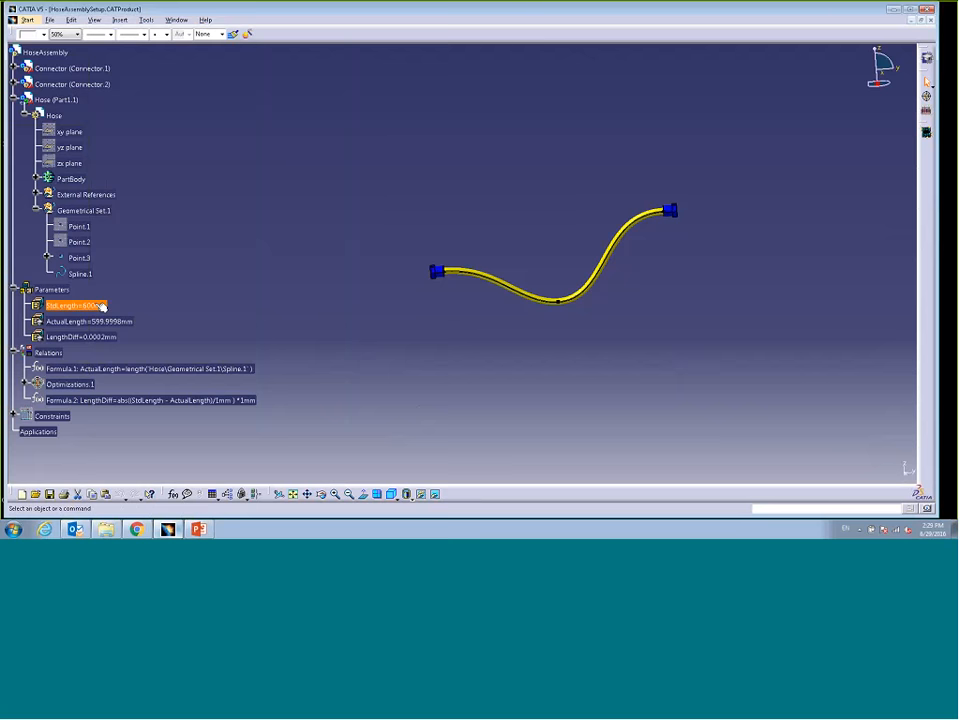
double_click(101, 306)
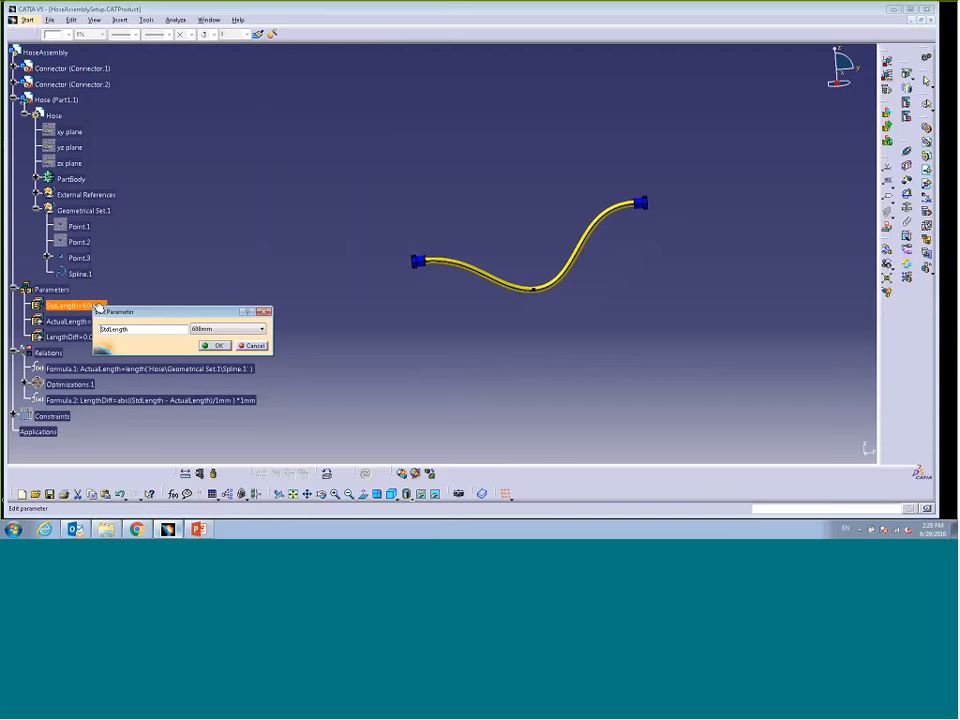
left_click_drag(173, 311, 268, 72)
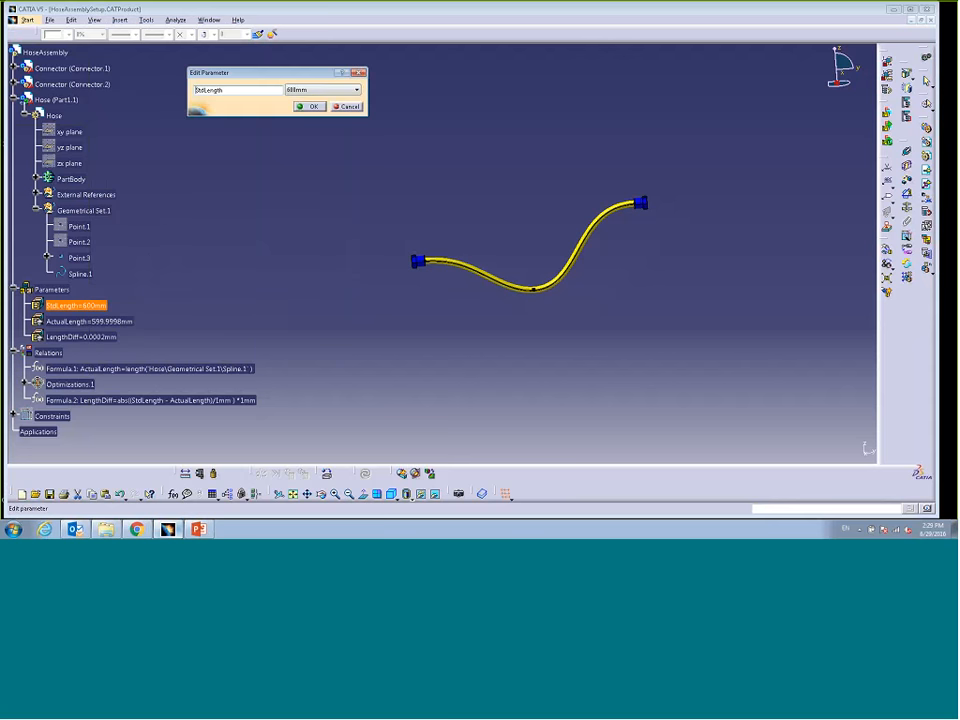
left_click(357, 91)
left_click(300, 114)
left_click(309, 107)
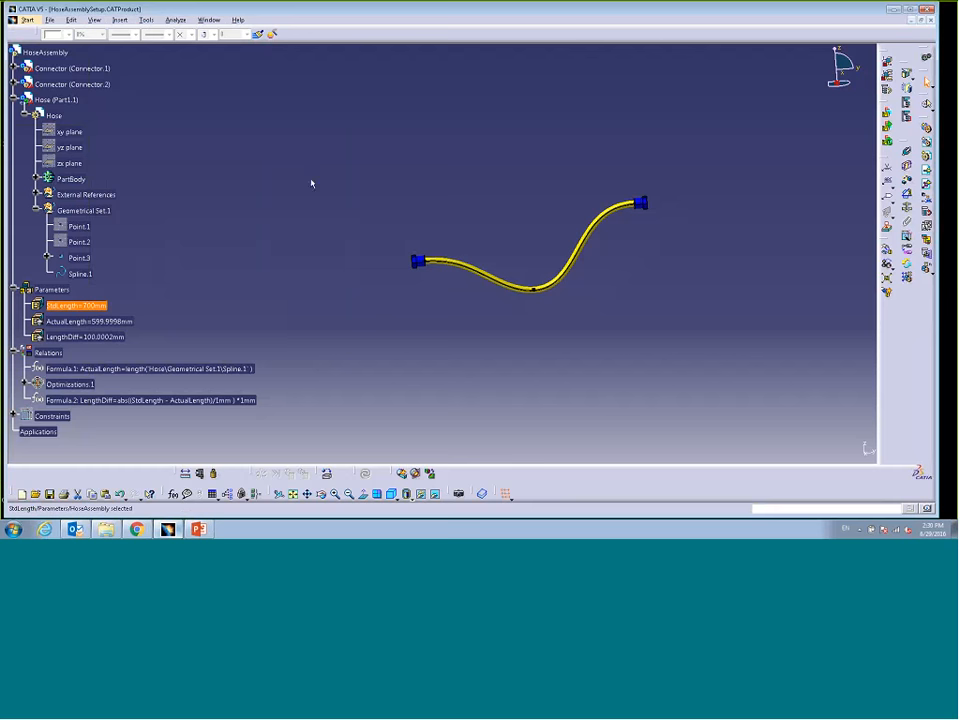
Rerun the existing Optimization.1 under Relations with its current settings and accept the result.
left_click(70, 385)
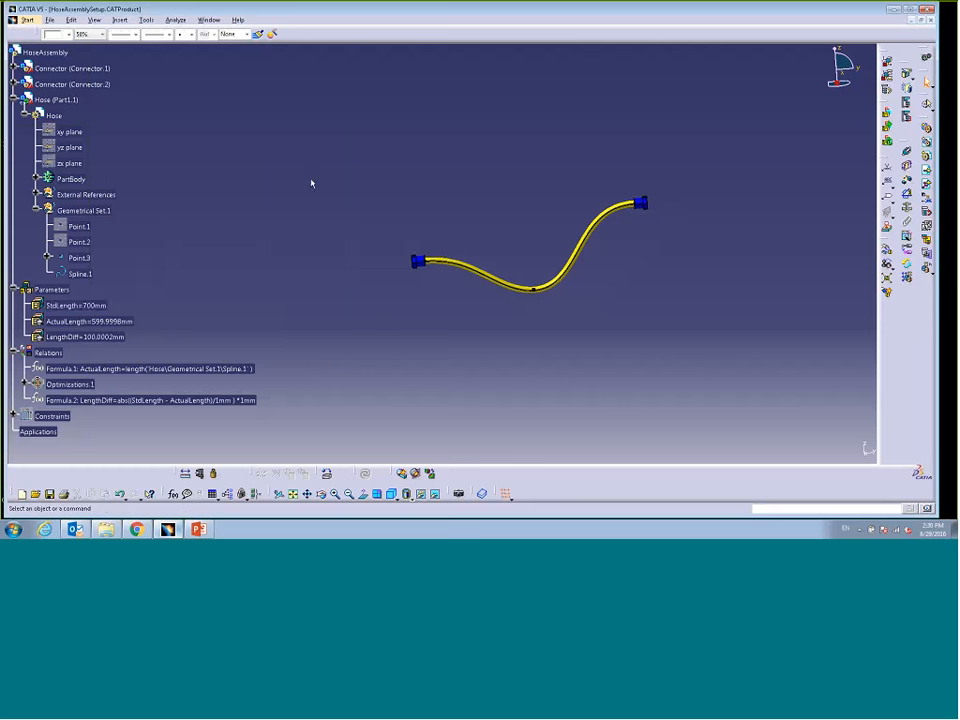
left_click(25, 384)
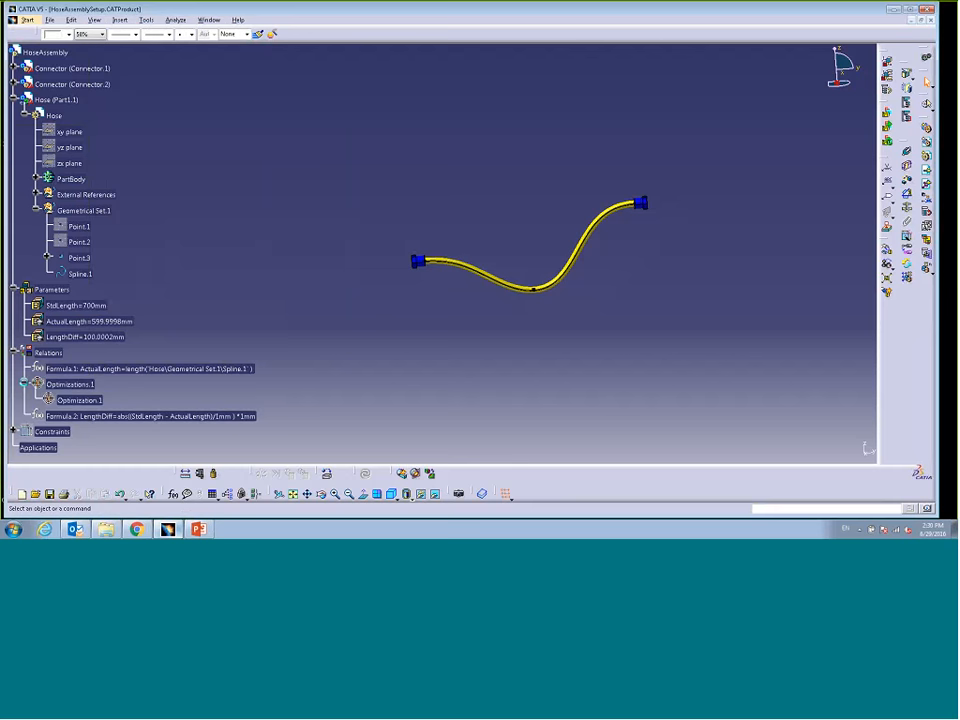
double_click(87, 401)
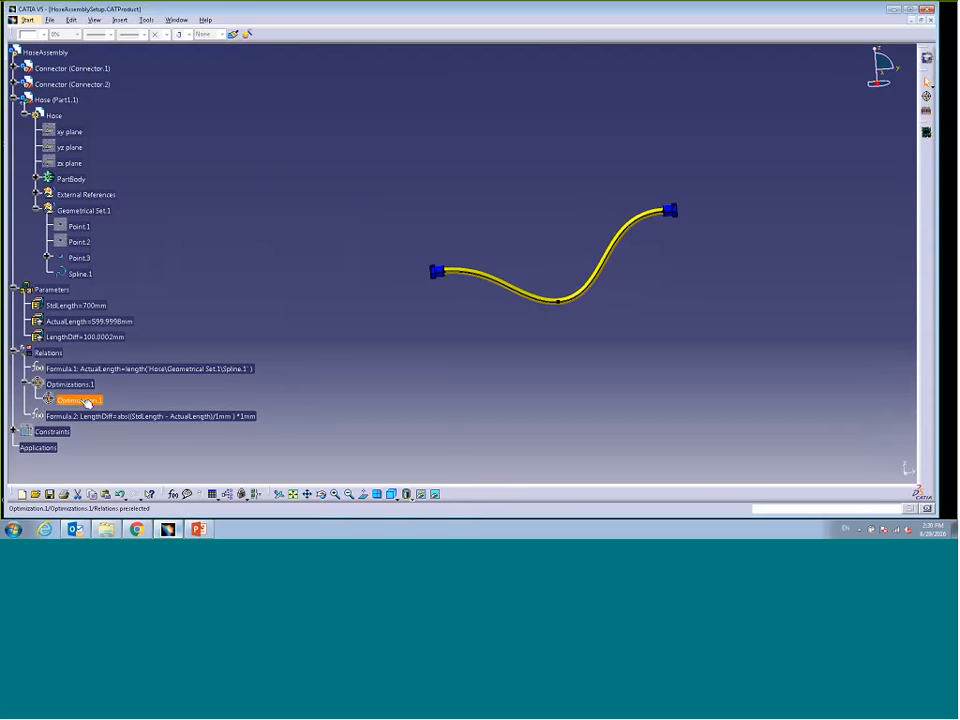
left_click(34, 406)
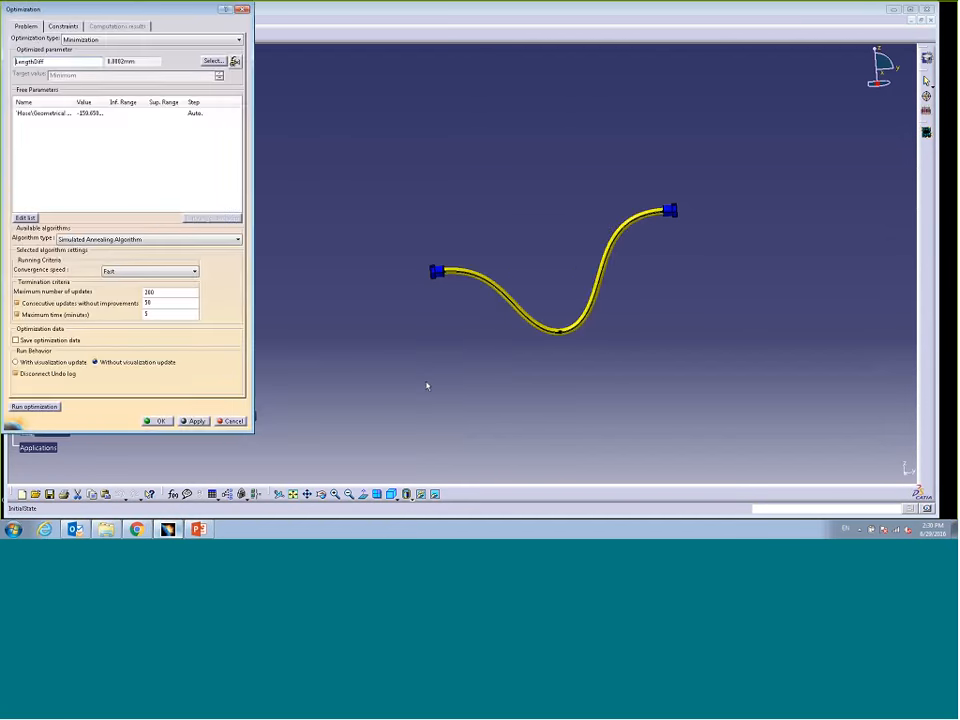
left_click(158, 421)
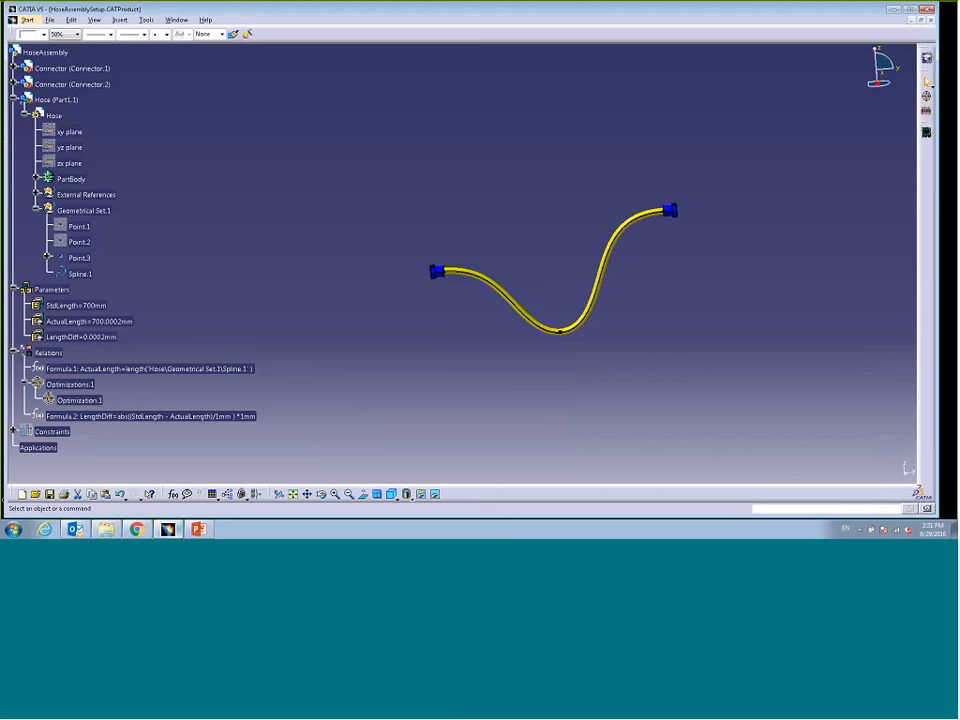
Switch to the Knowledge Advisor workbench and start a new reaction, keeping the specification tree accessible.
left_click(29, 20)
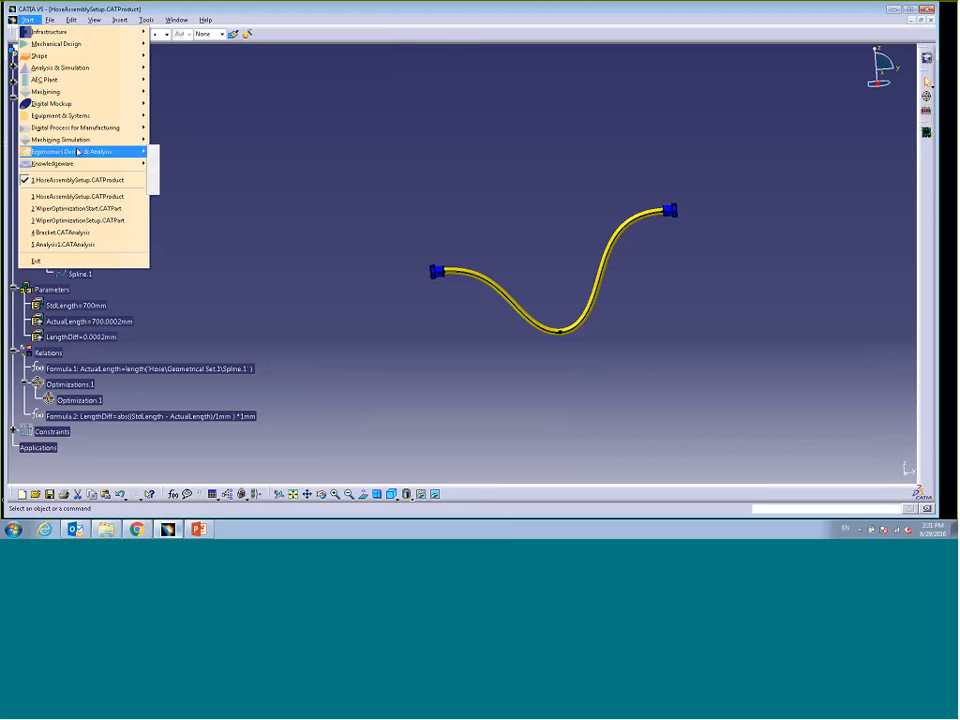
mouse_move(74, 128)
mouse_move(100, 163)
left_click(200, 163)
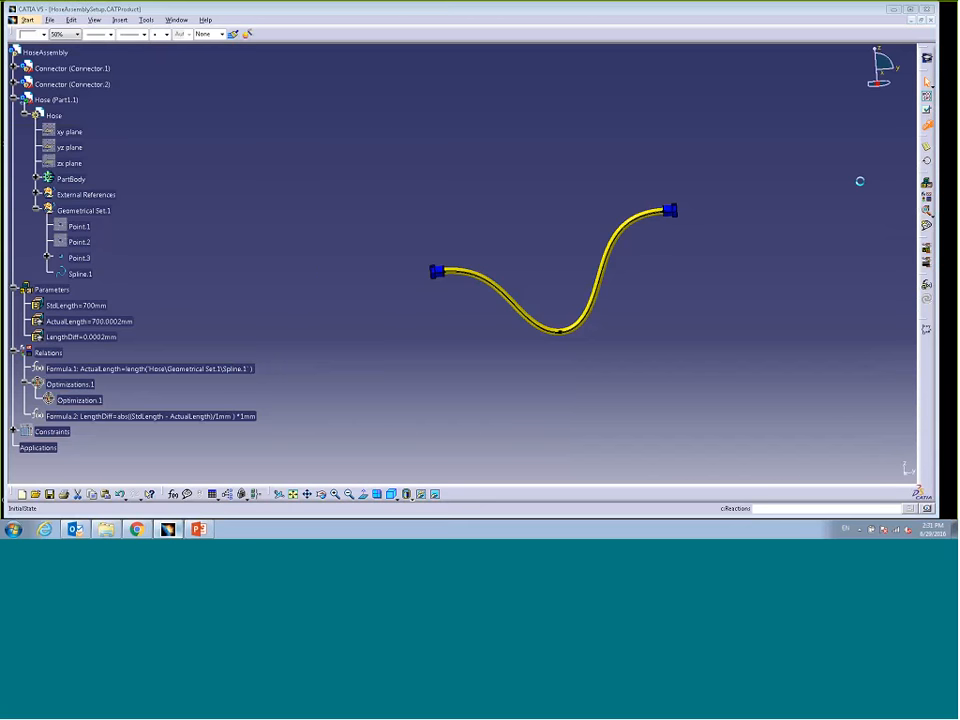
left_click_drag(489, 66, 808, 65)
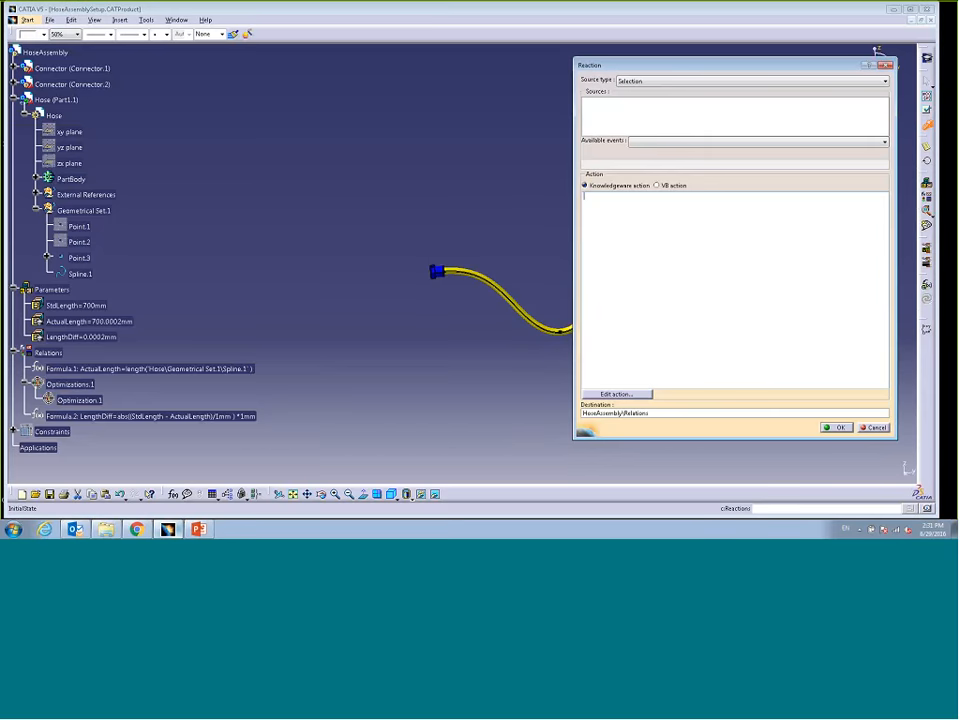
Use the StdLength parameter as the reaction's source, with ValueChange as the triggering event.
left_click(97, 308)
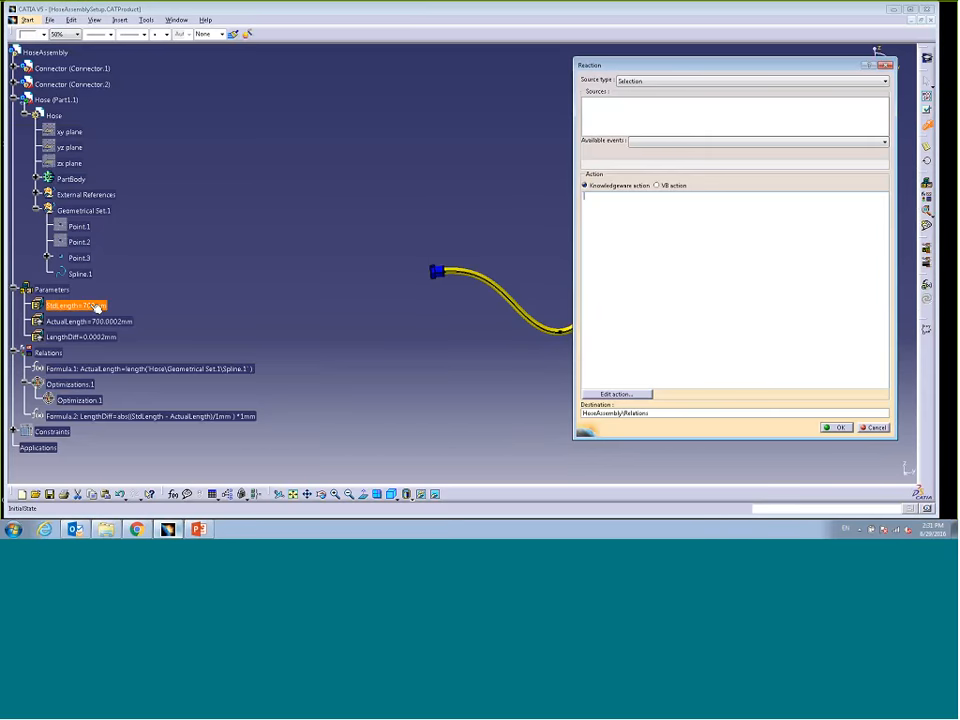
left_click_drag(686, 66, 606, 35)
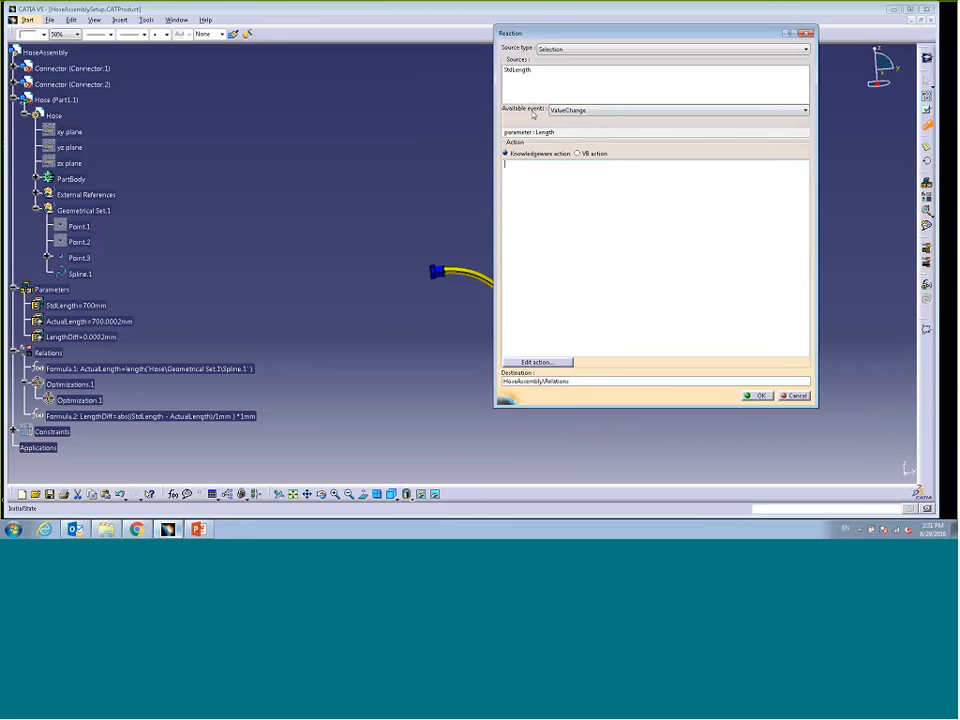
left_click(681, 110)
left_click(681, 118)
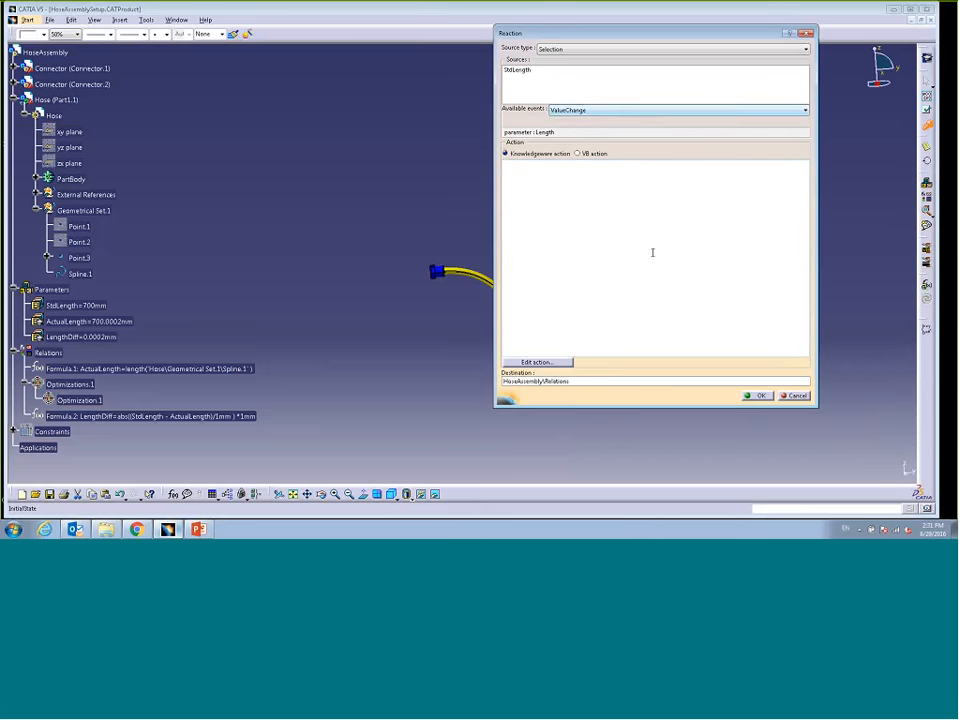
Make the reaction a VB action and insert the object resolution code for Optimization.1 into its script.
left_click(577, 153)
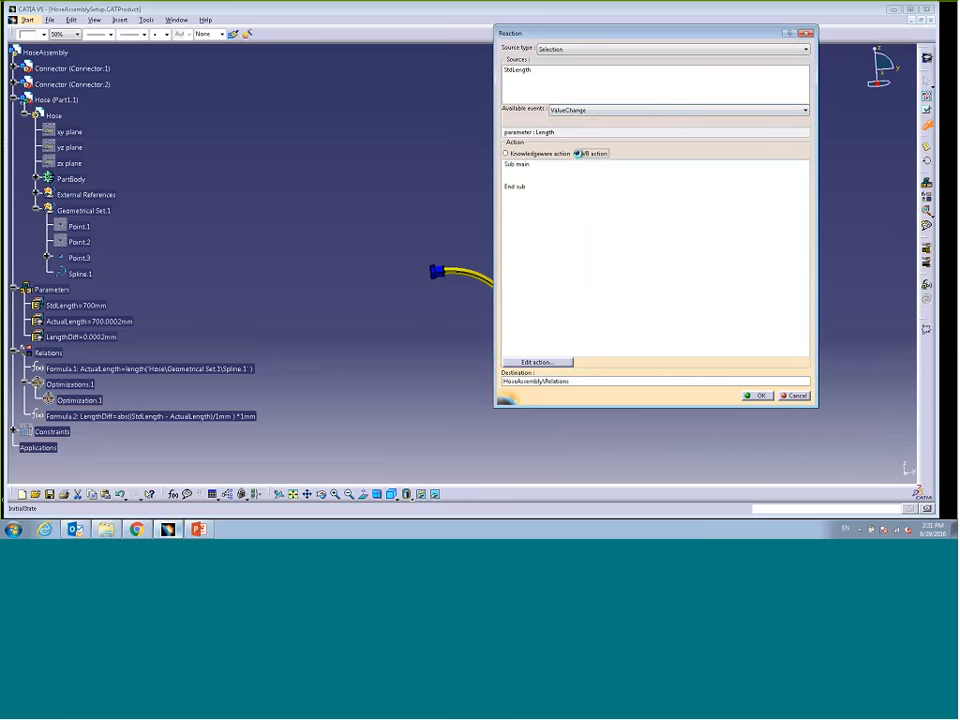
left_click(545, 362)
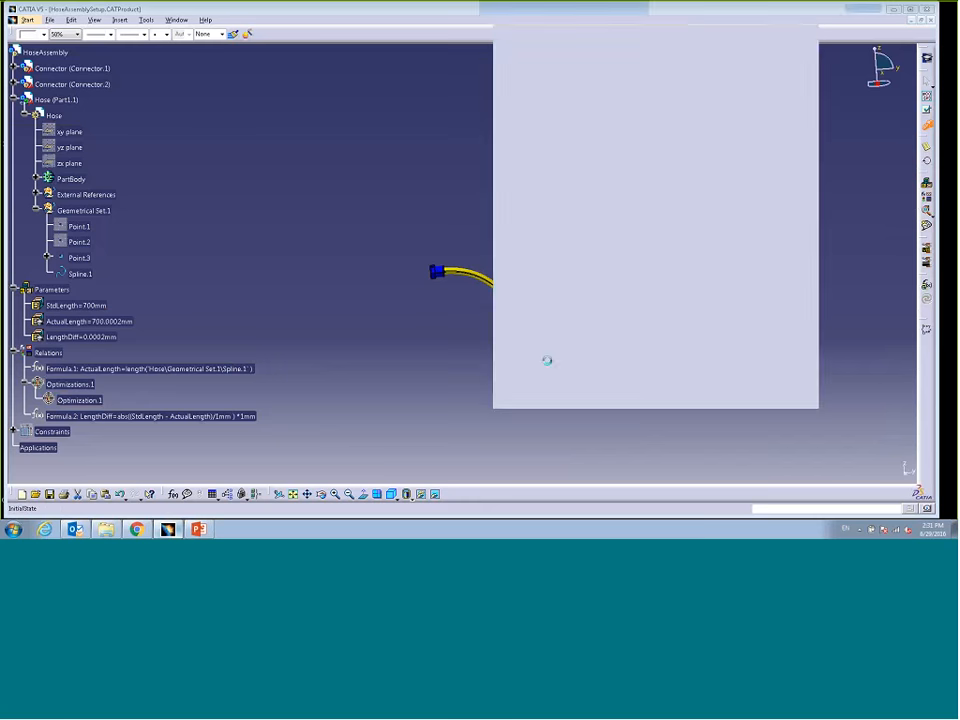
left_click_drag(418, 36, 692, 63)
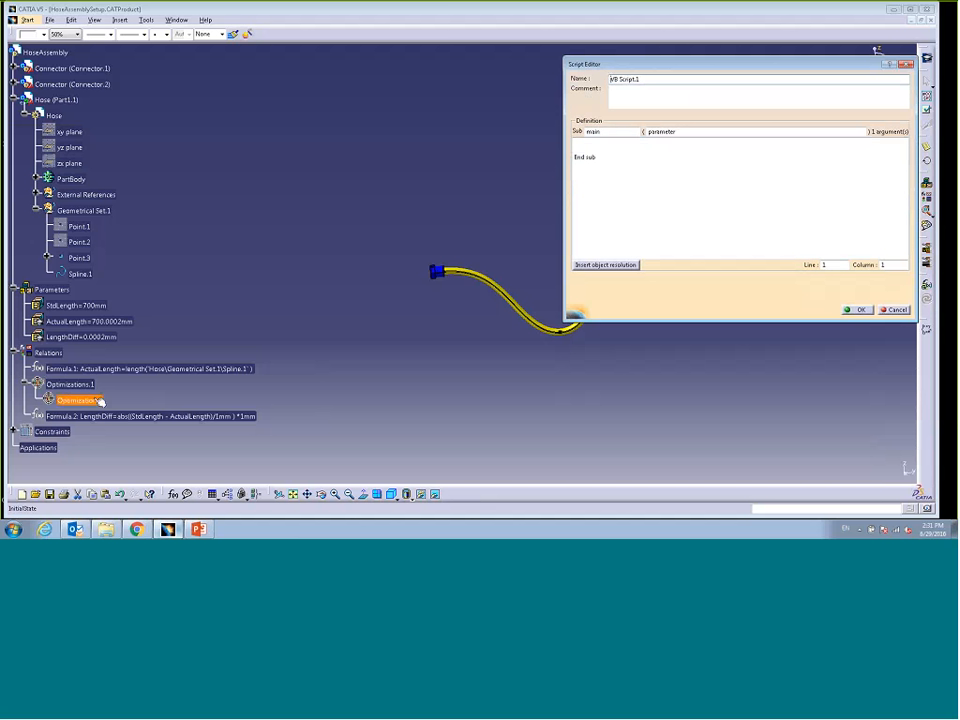
left_click(91, 400)
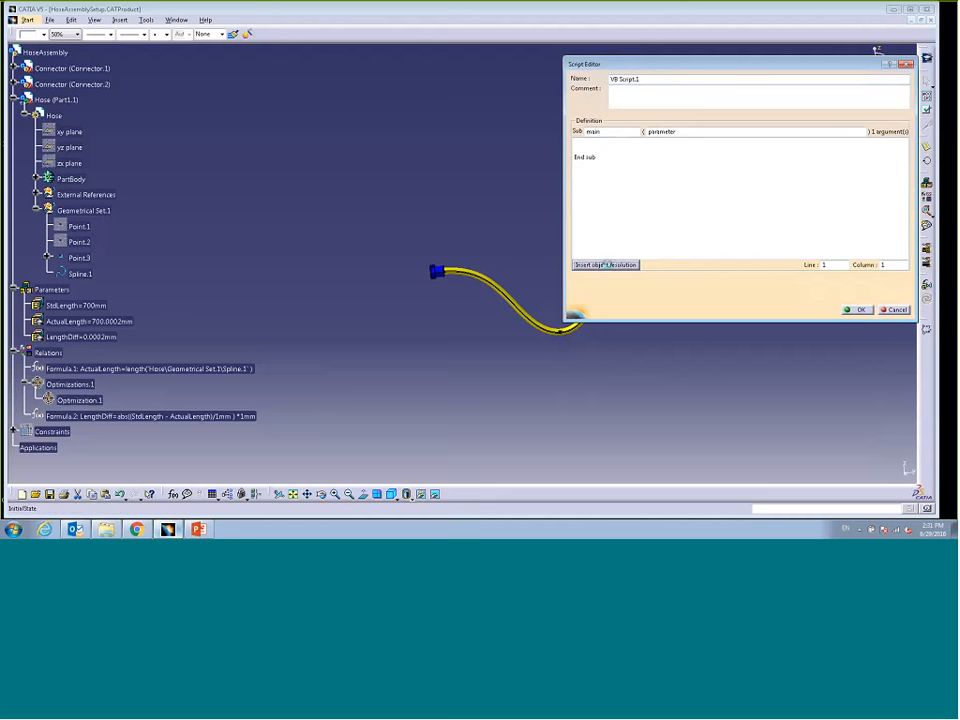
left_click(79, 399)
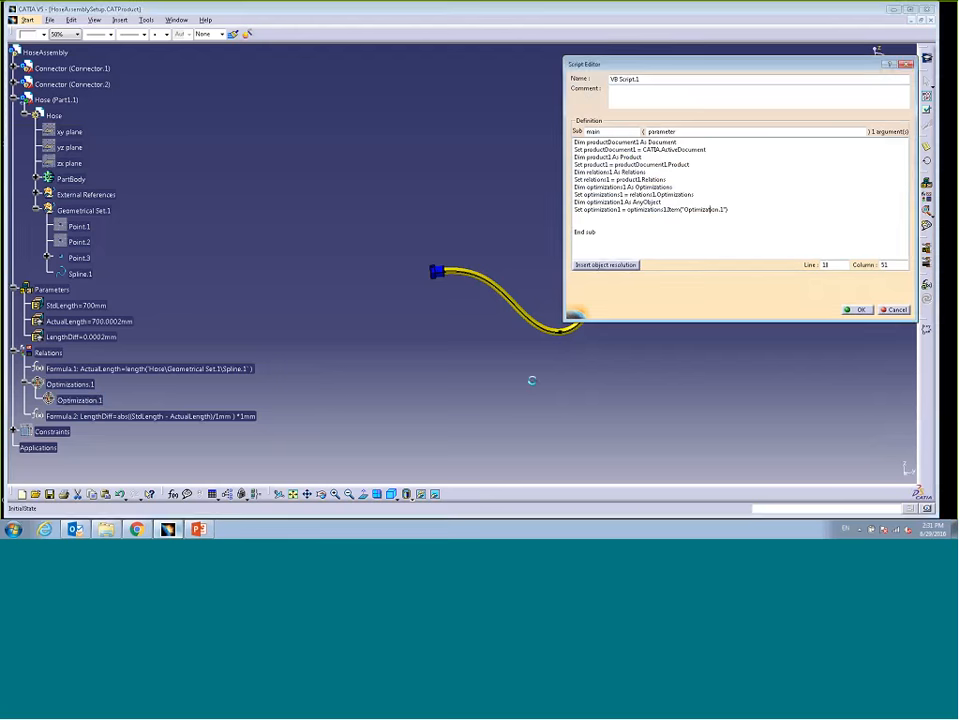
double_click(601, 209)
left_click(618, 218)
left_click(92, 400)
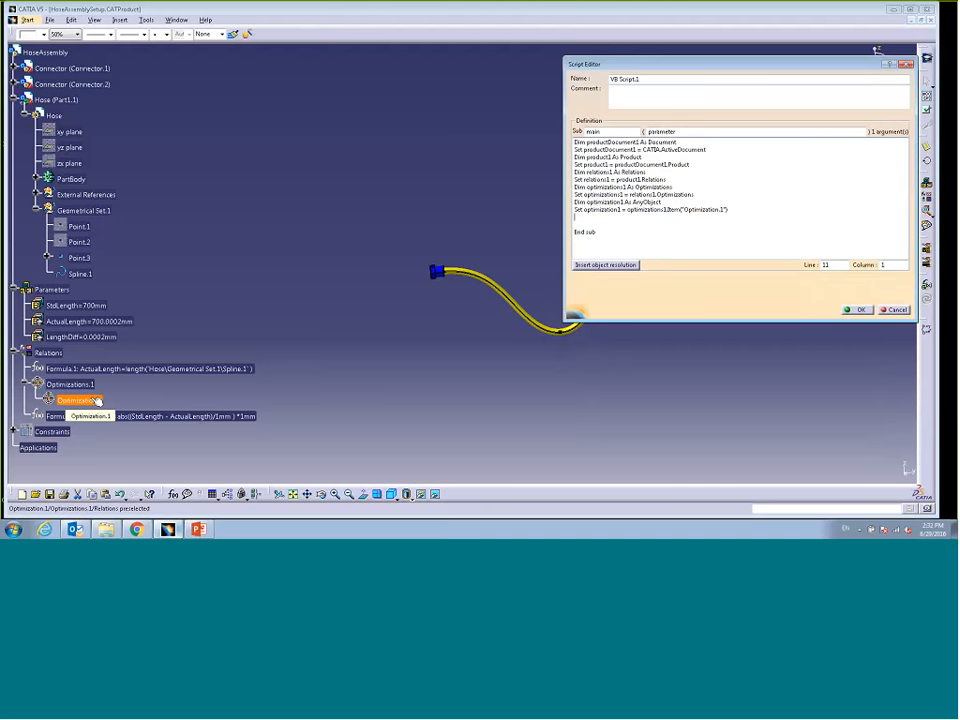
Open the CAA V5 Visual Basic help and examine the Run method of the Product Engineering Optimizer's Optimization object.
left_click(892, 10)
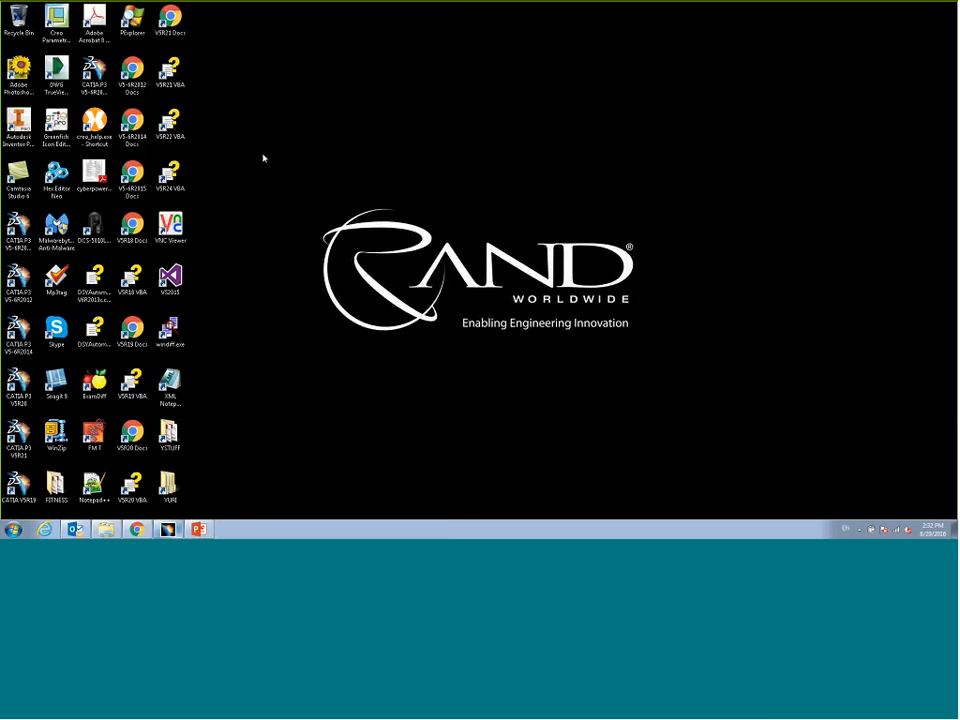
left_click(132, 280)
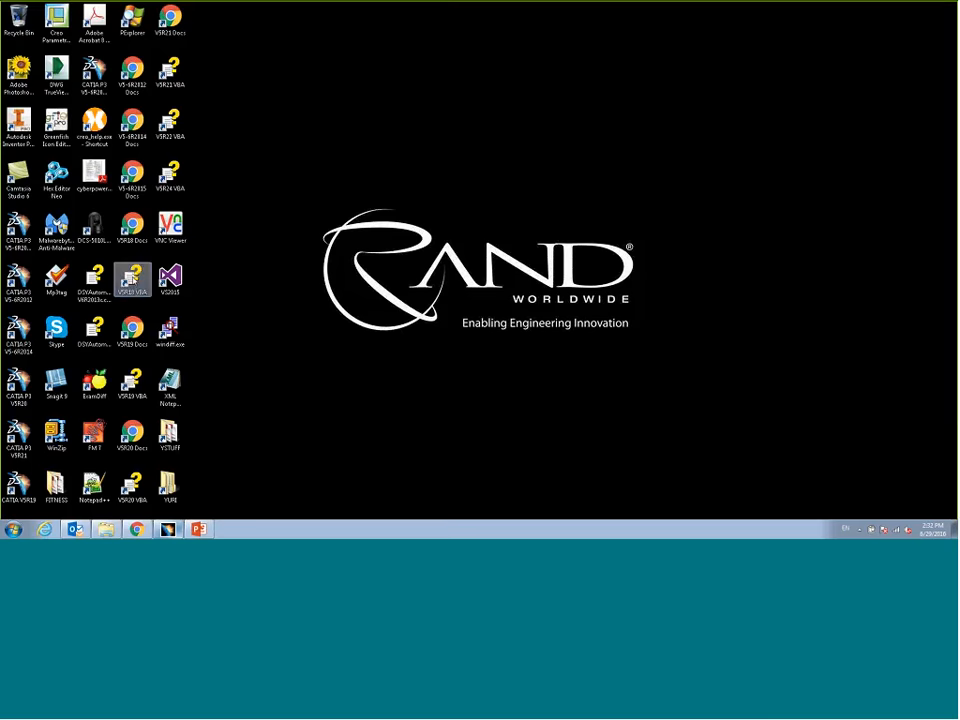
double_click(133, 280)
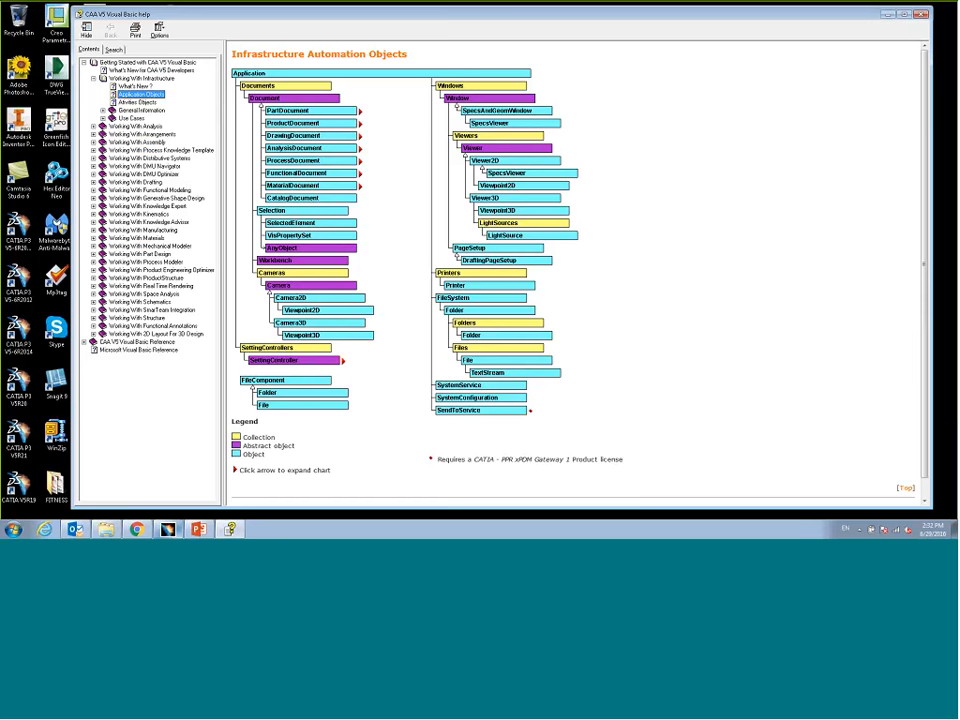
left_click(94, 78)
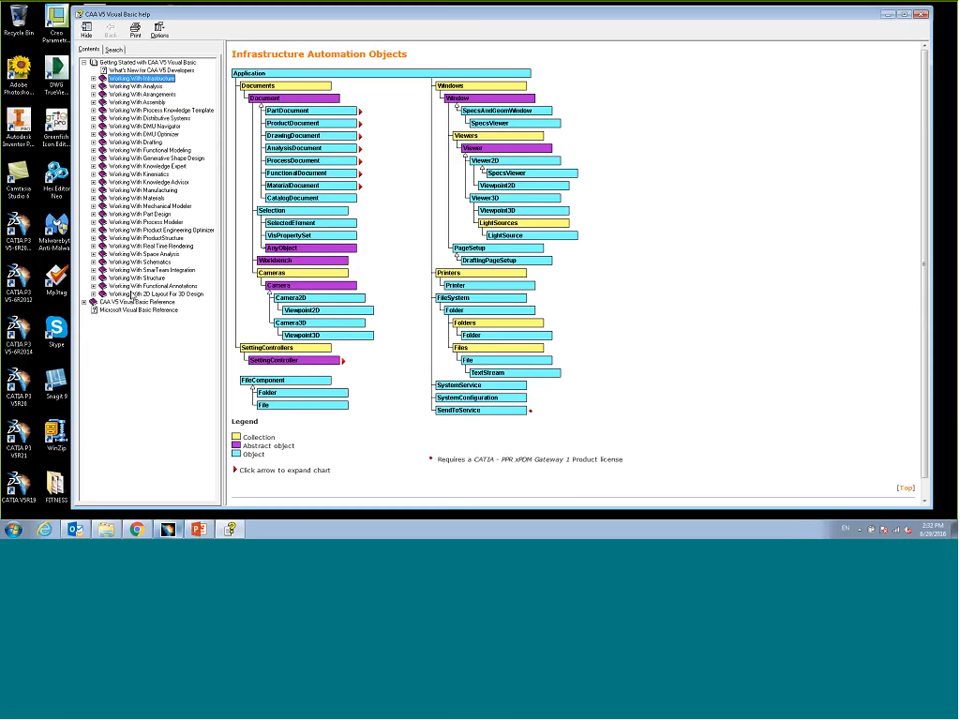
left_click(93, 230)
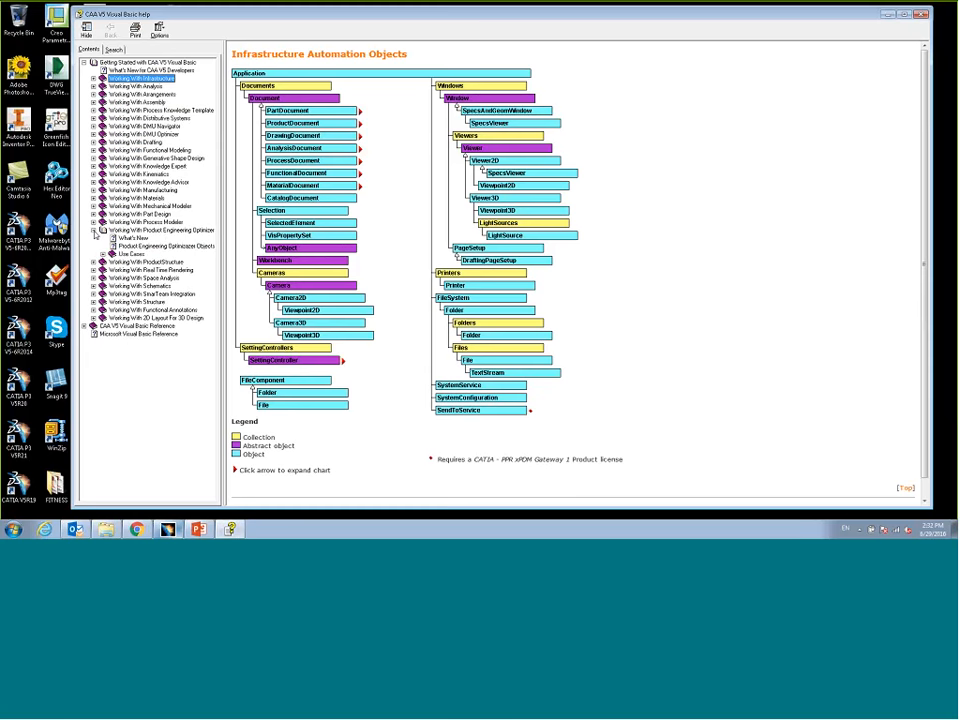
left_click(160, 245)
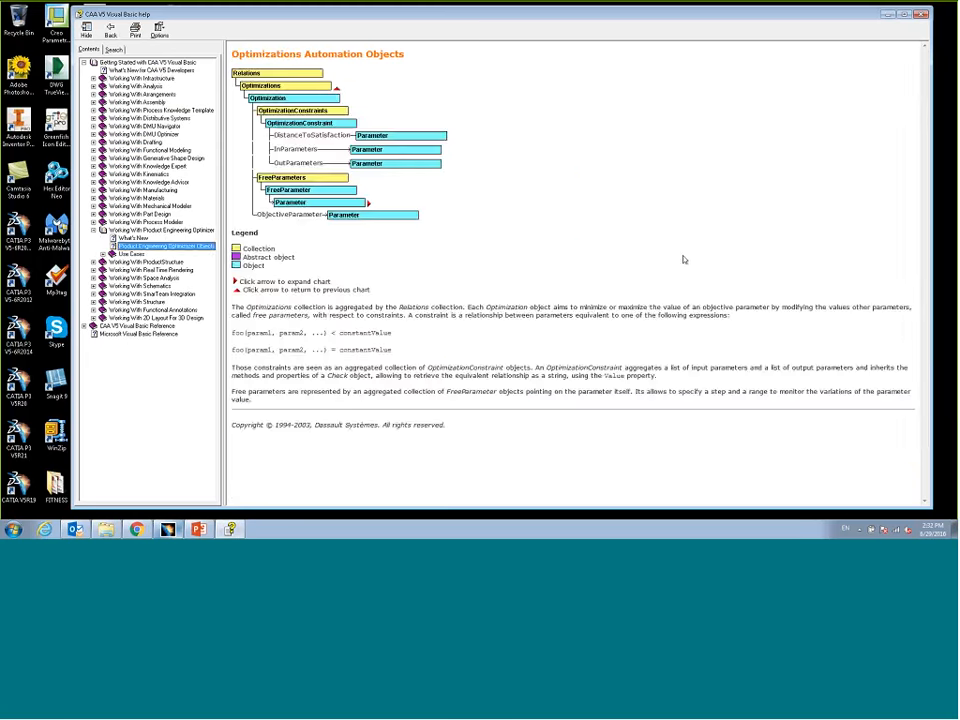
left_click(296, 99)
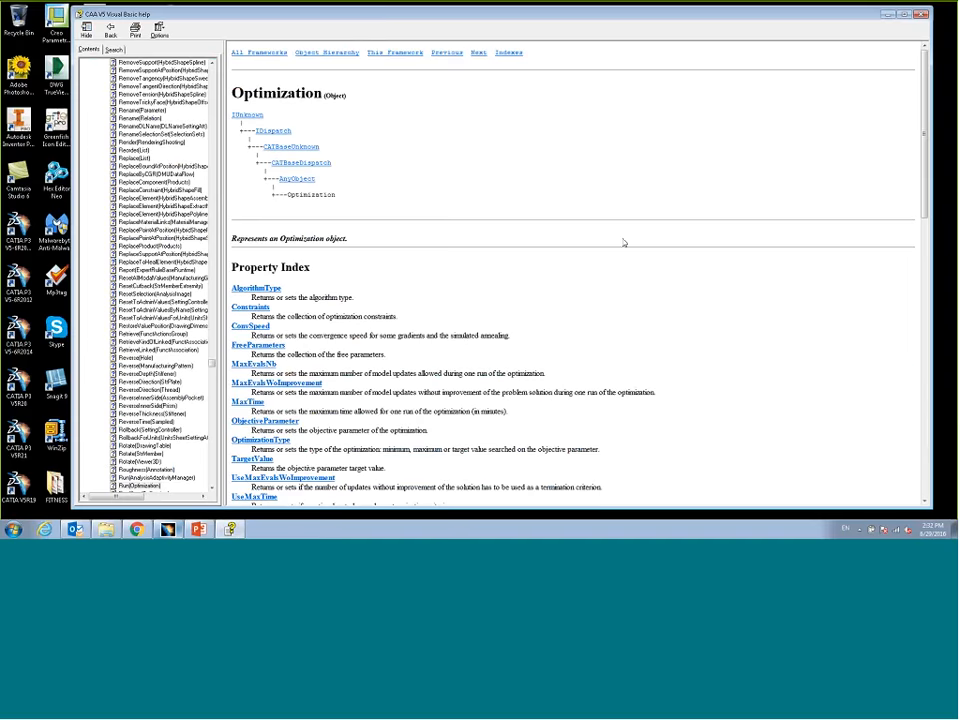
scroll(529, 184, "down", 5)
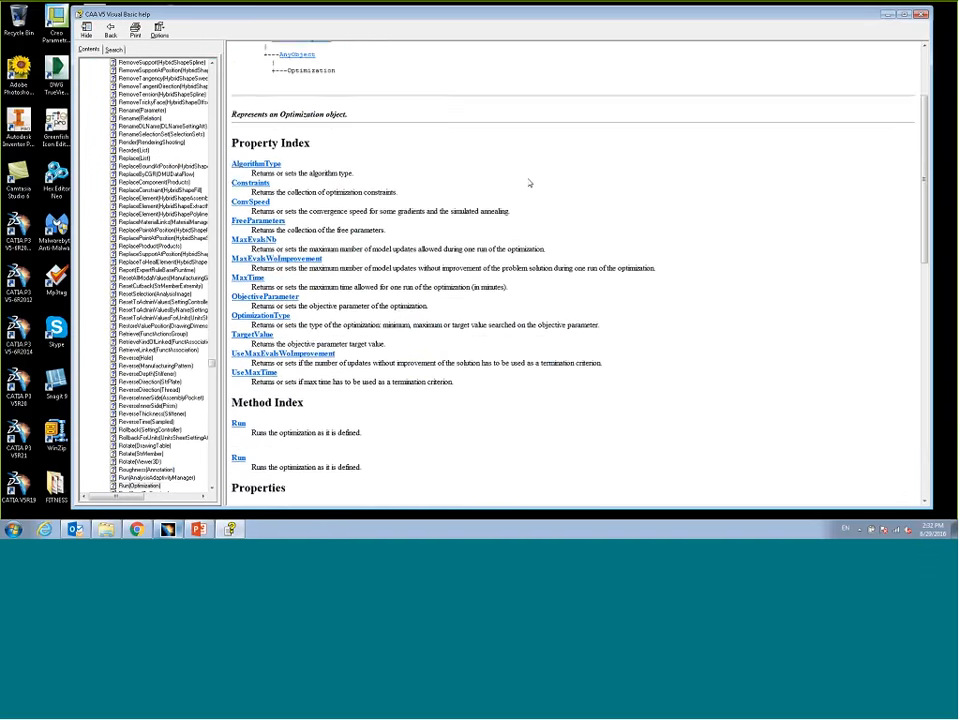
scroll(529, 184, "down", 3)
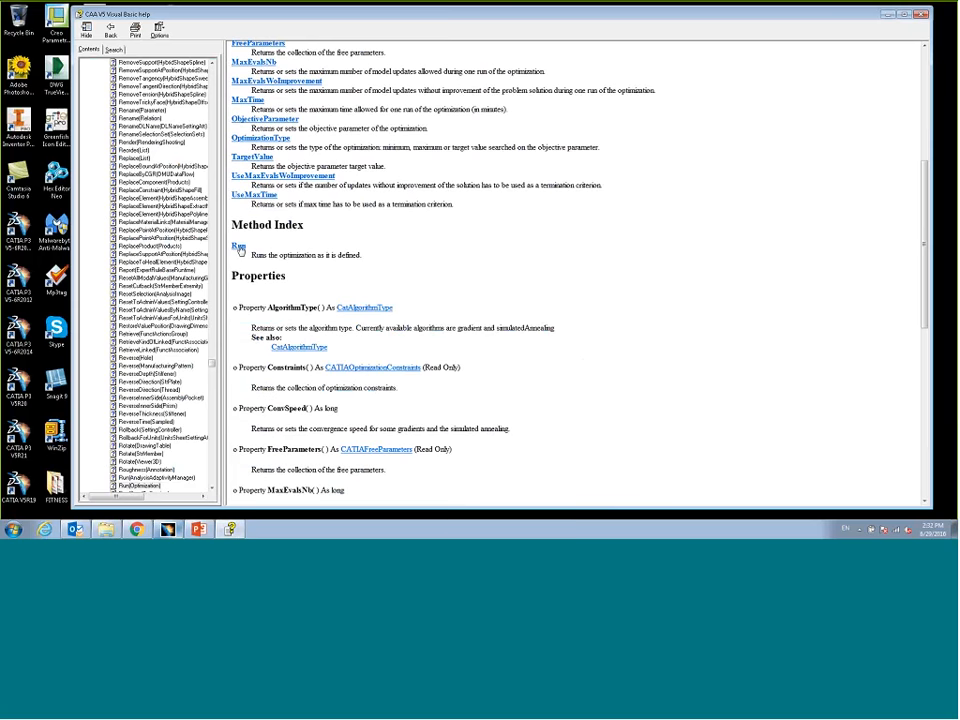
left_click(239, 247)
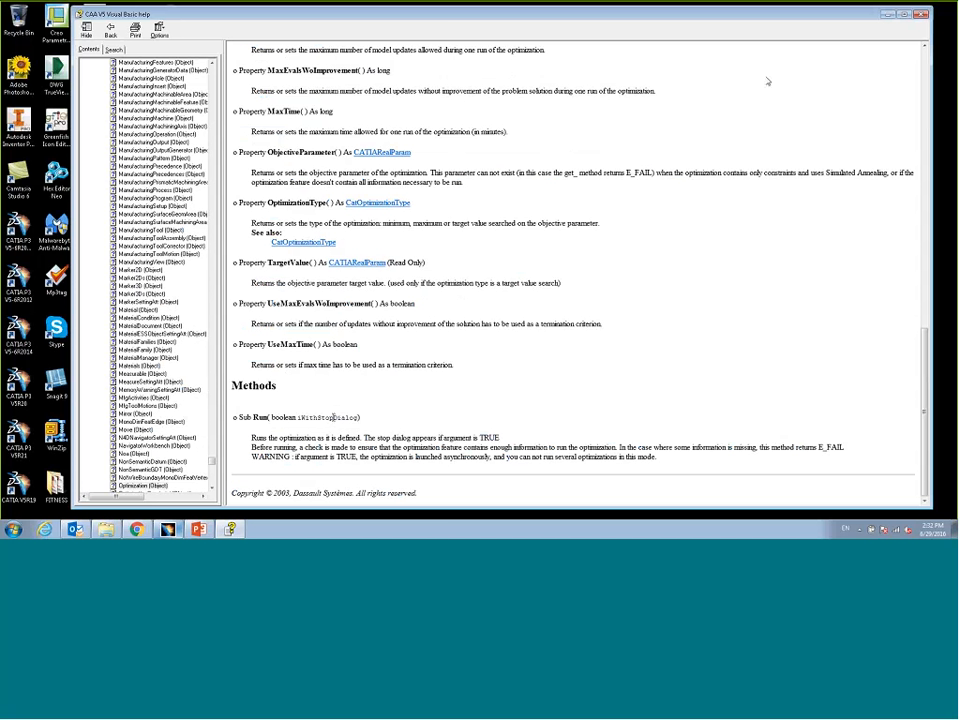
left_click(887, 15)
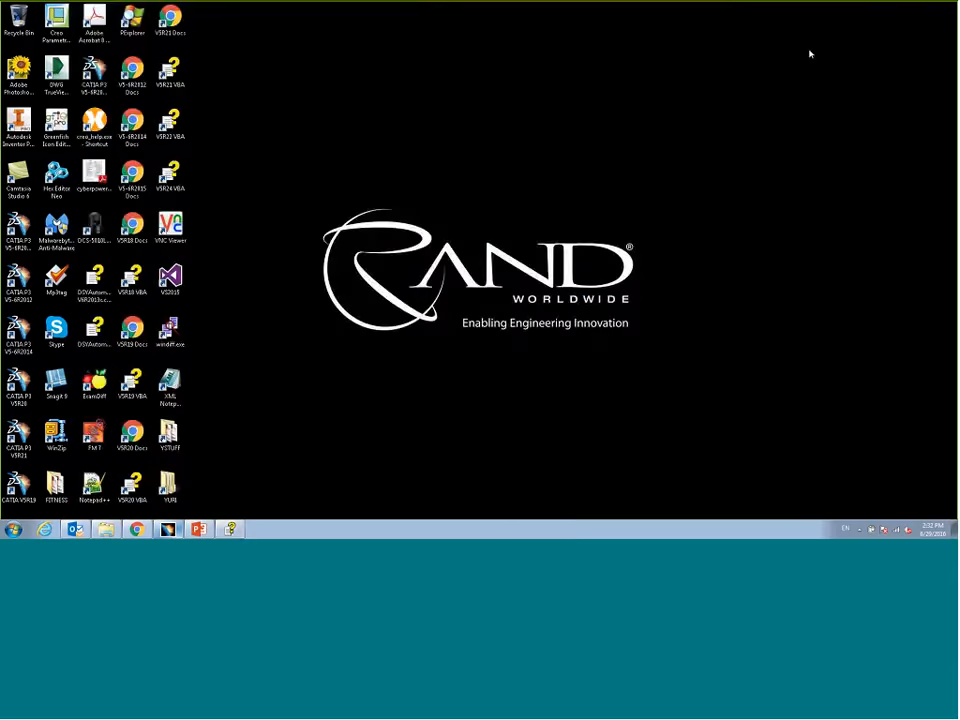
Return to CATIA, add the line "optimization1.Run True" before End sub in the reaction's script, and accept the script.
left_click(168, 529)
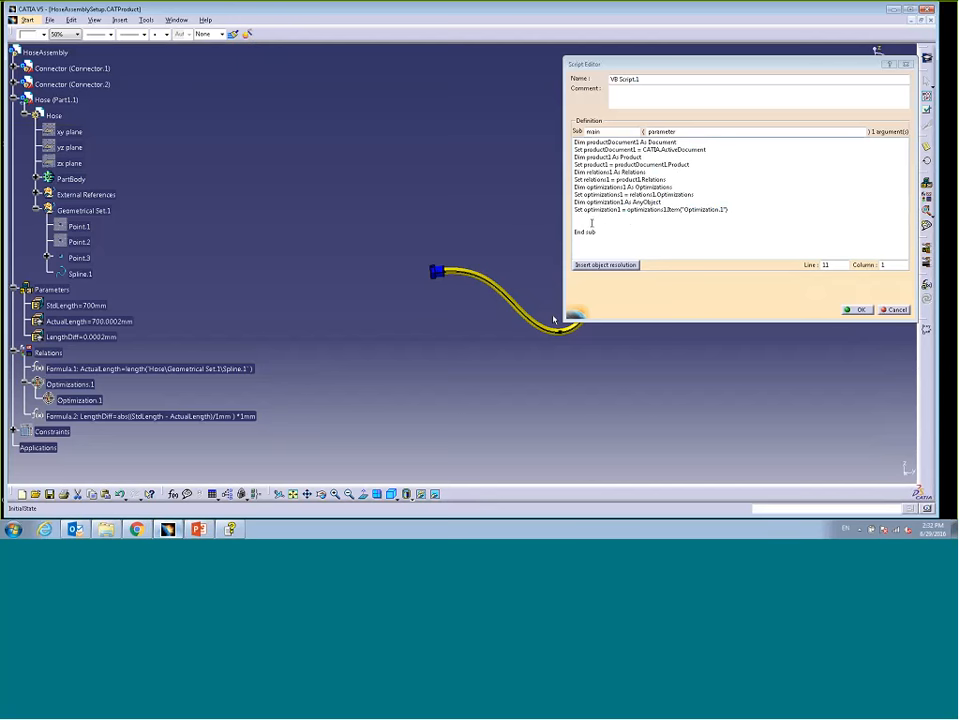
left_click(594, 222)
type("optim")
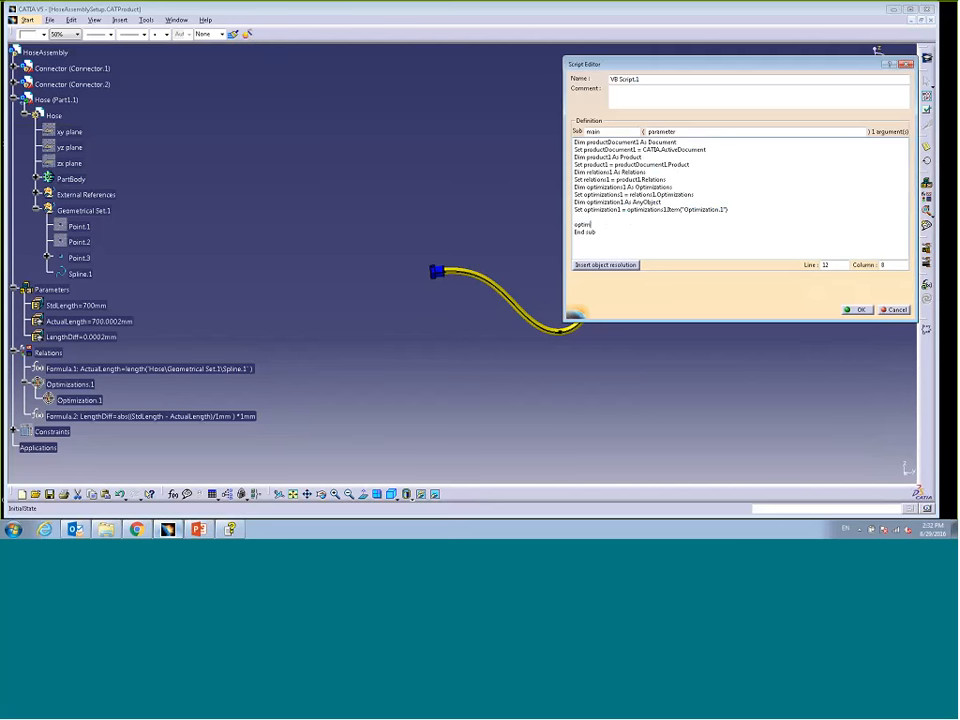
type("ization1")
key("Return")
type(".Run True")
left_click(858, 309)
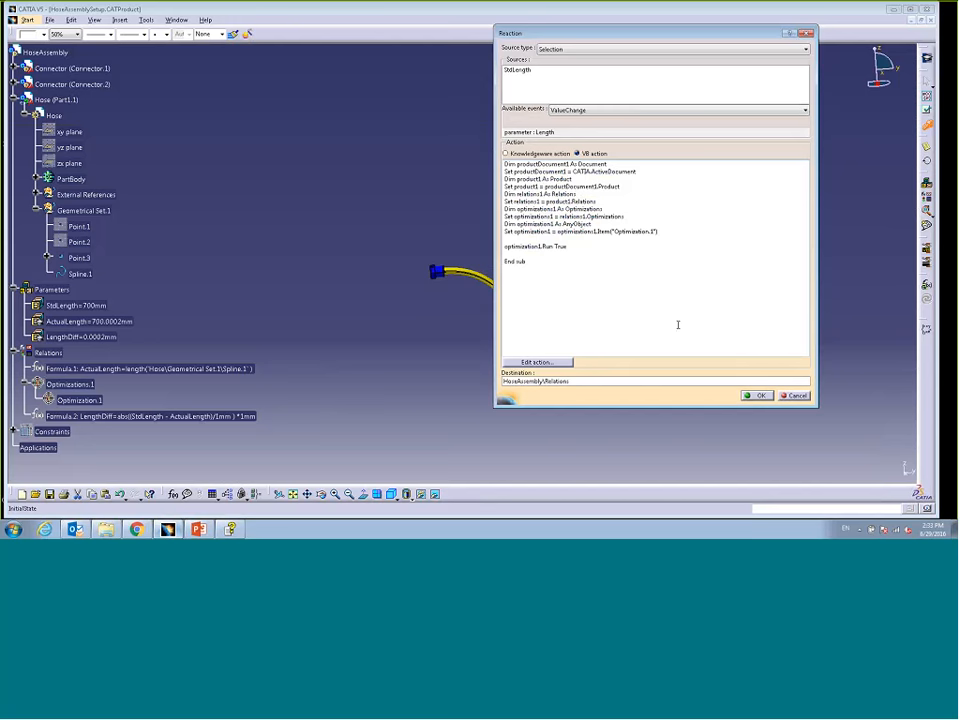
Finish creating the reaction, and test it by setting the StdLength parameter to 600 mm.
left_click(756, 395)
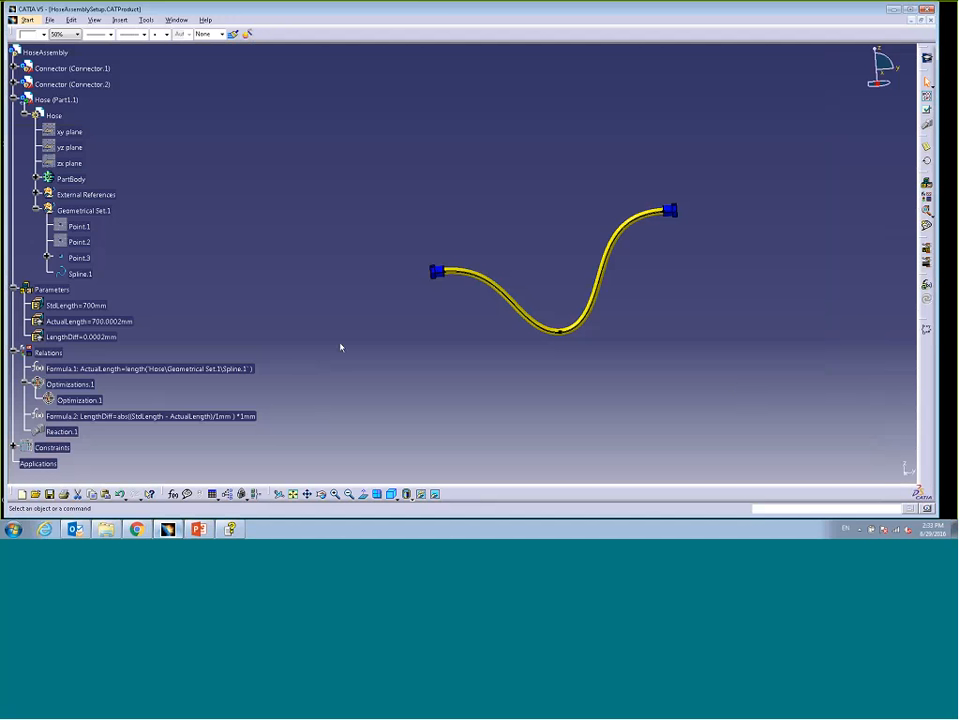
left_click(76, 306)
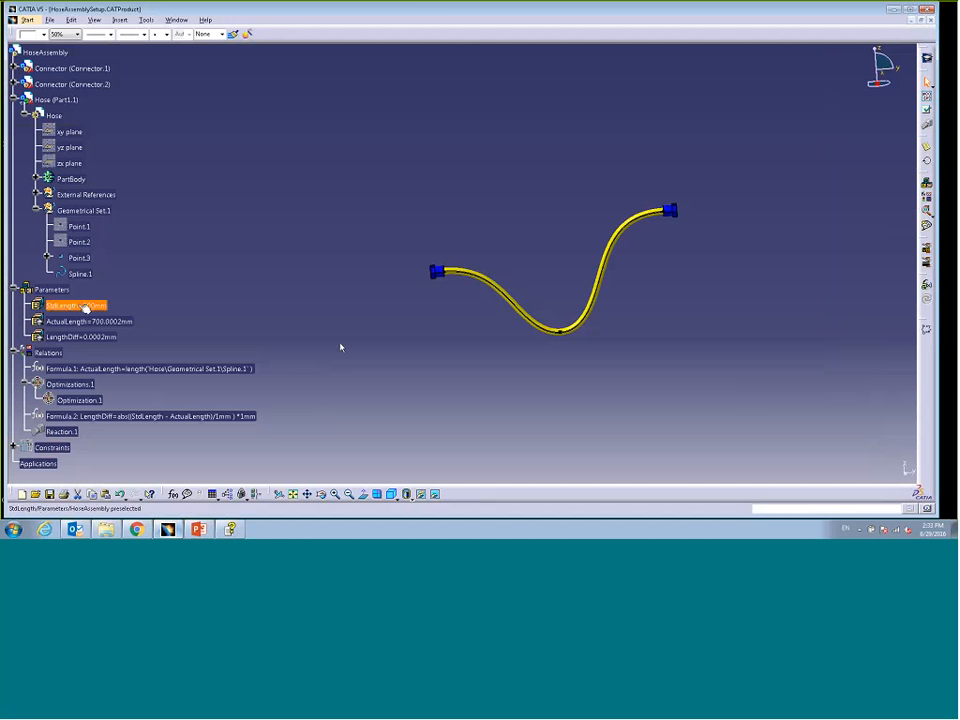
left_click(191, 318)
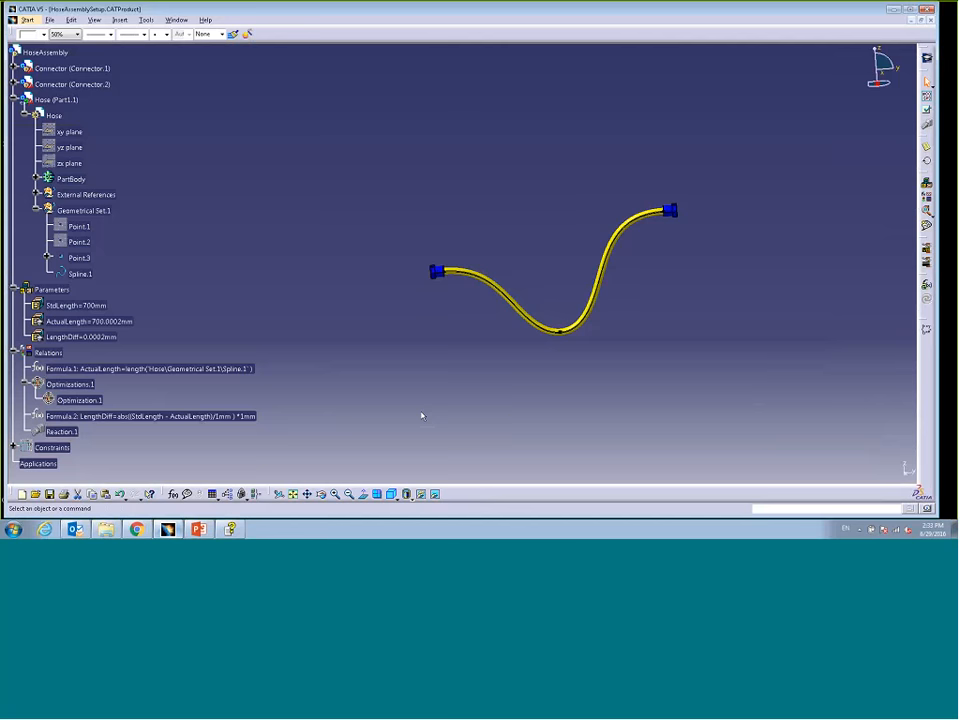
double_click(83, 306)
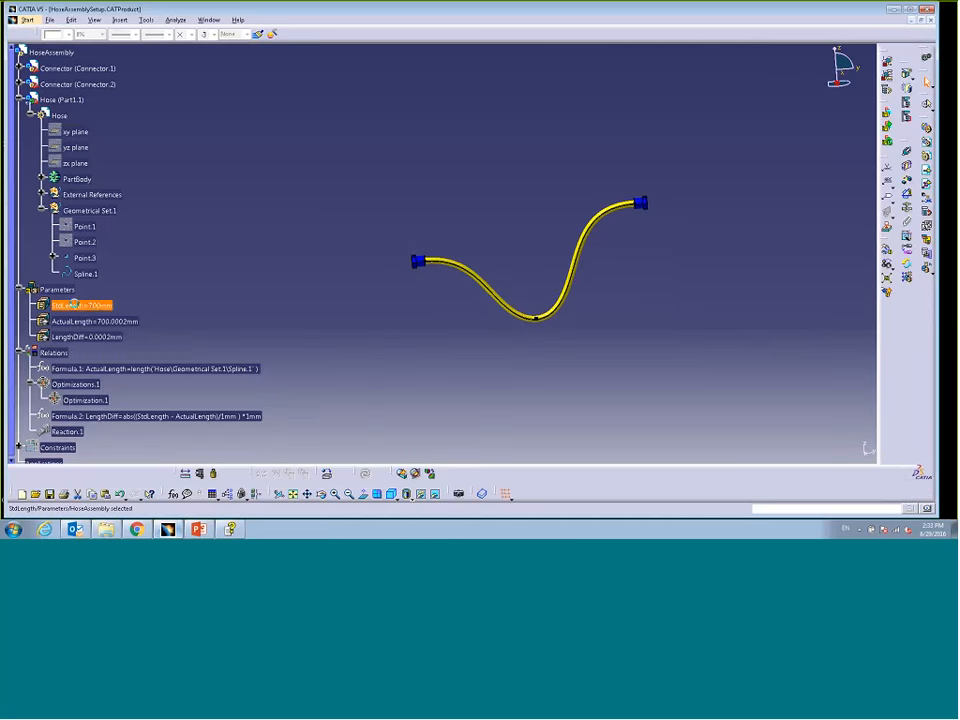
double_click(87, 308)
left_click_drag(148, 314, 214, 114)
left_click(316, 128)
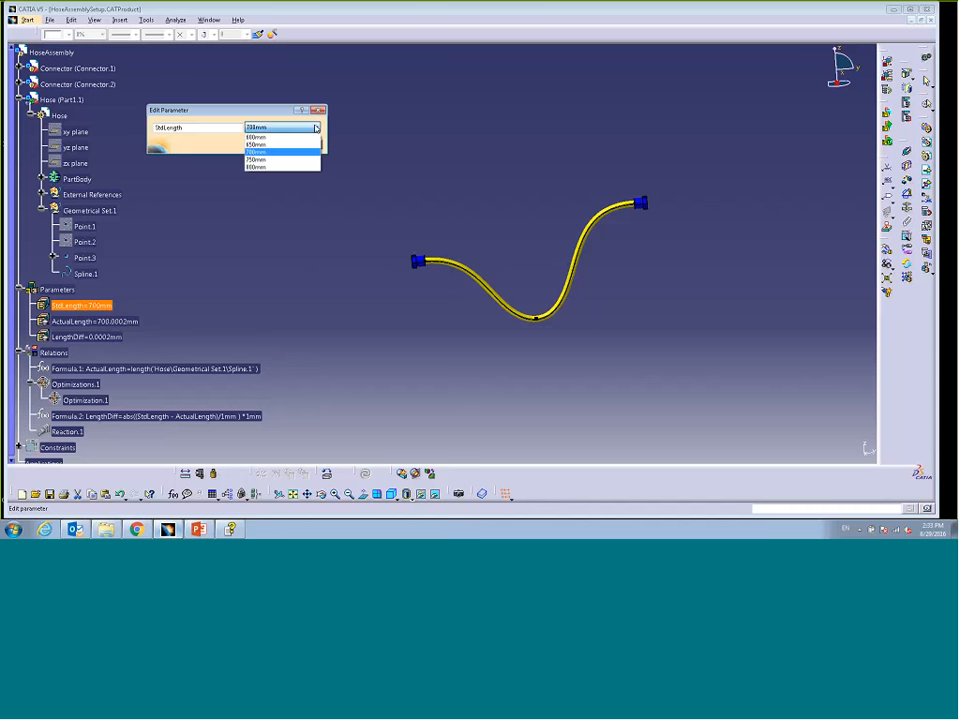
left_click(256, 137)
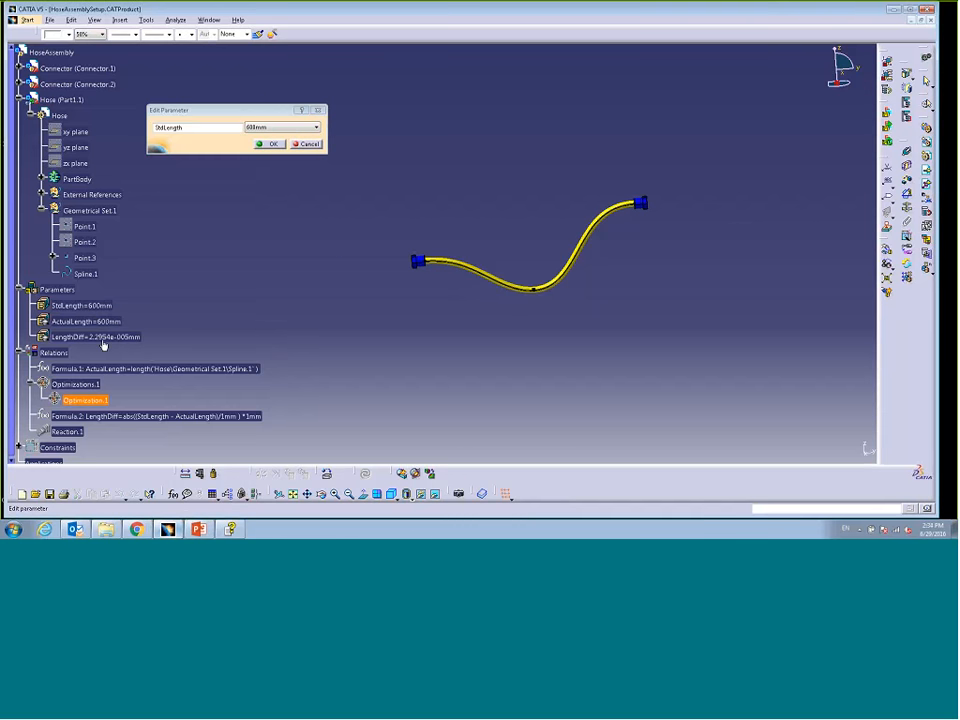
left_click(268, 144)
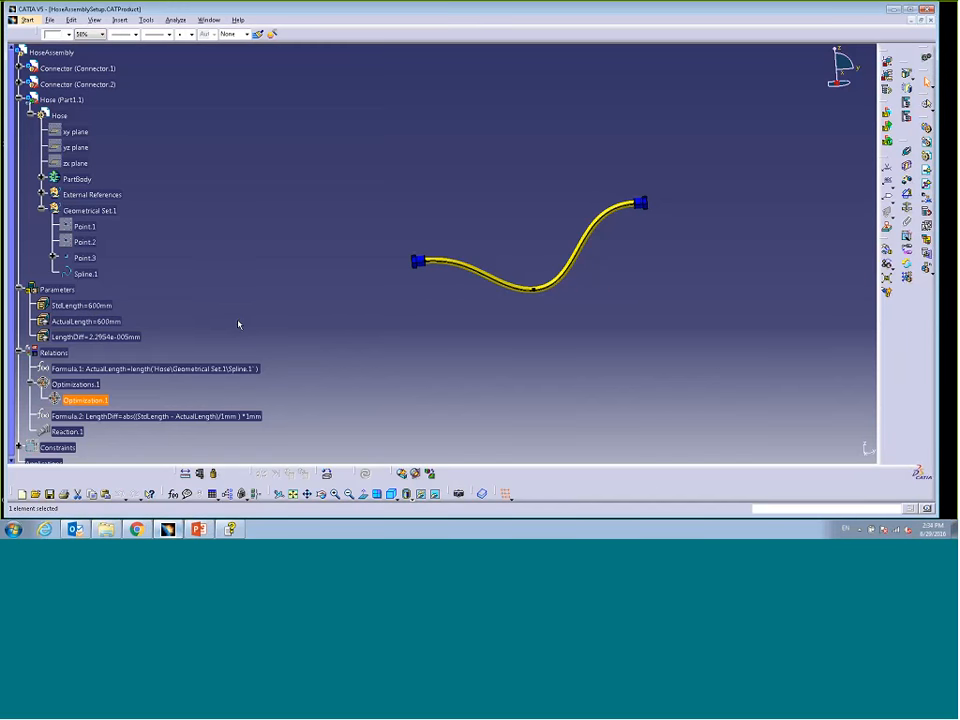
Close HoseAssemblySetup without saving and open Bracket.CATAnalysis from the Bracket folder in Webcast PEO 2016.
left_click(927, 20)
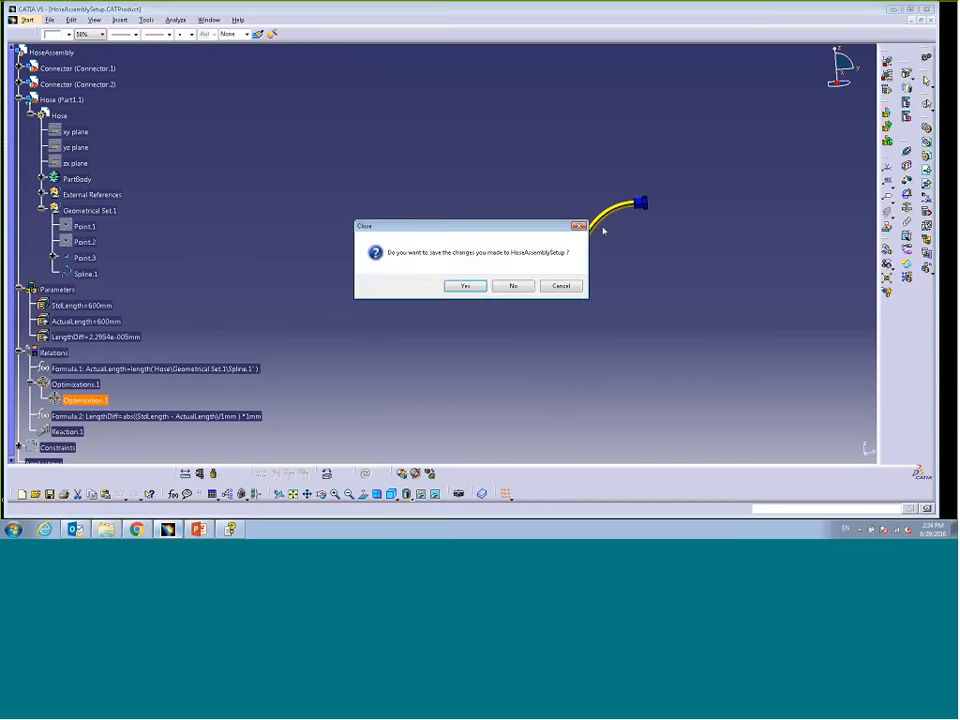
left_click(514, 285)
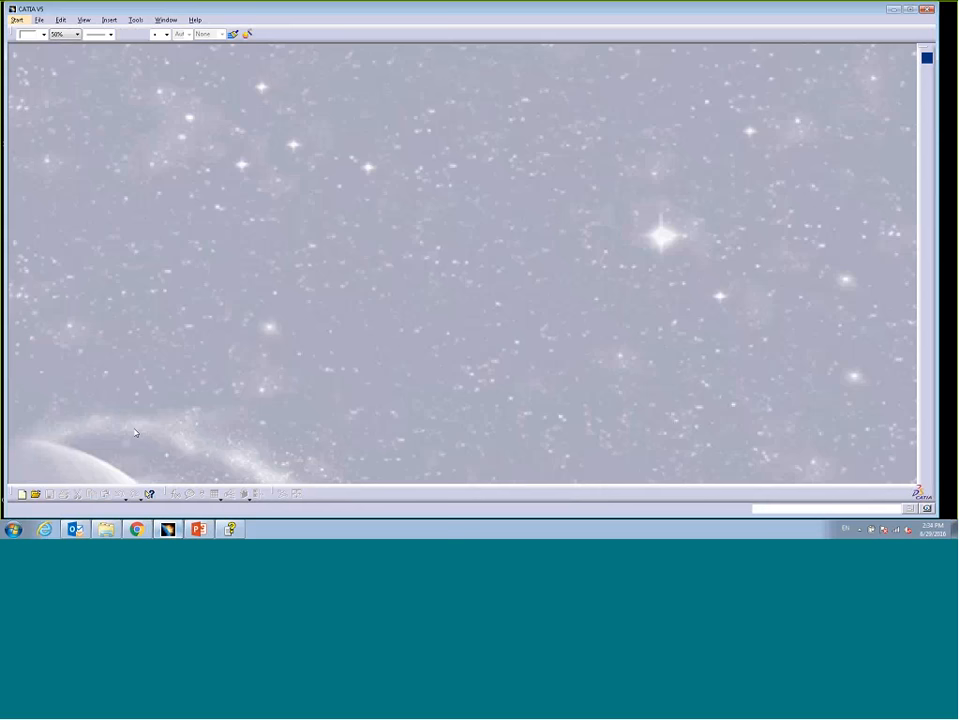
key("ctrl+o")
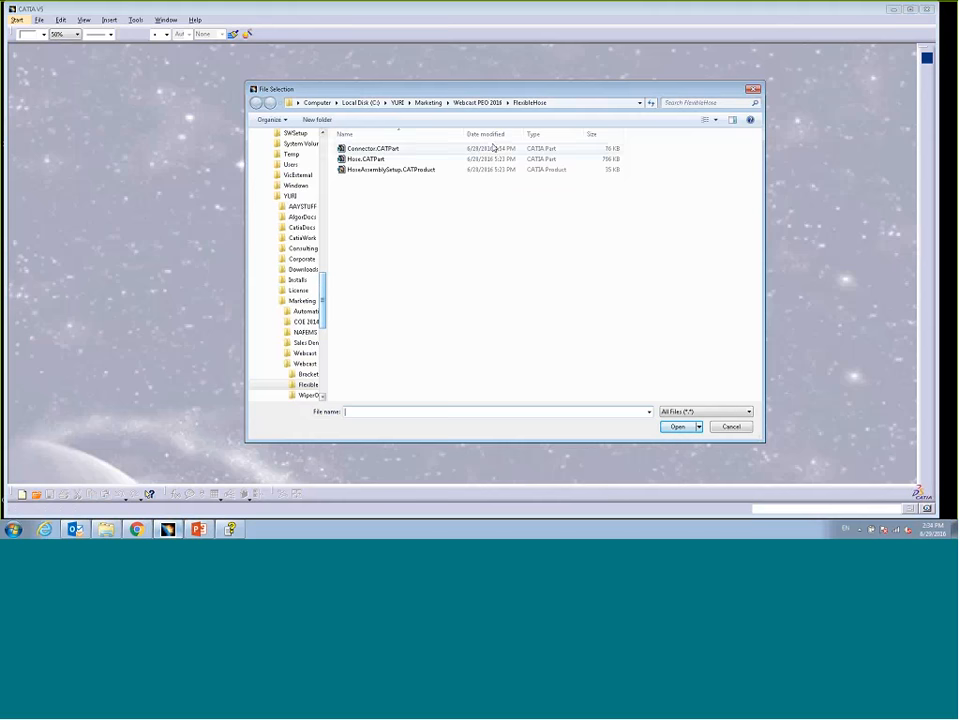
left_click(485, 105)
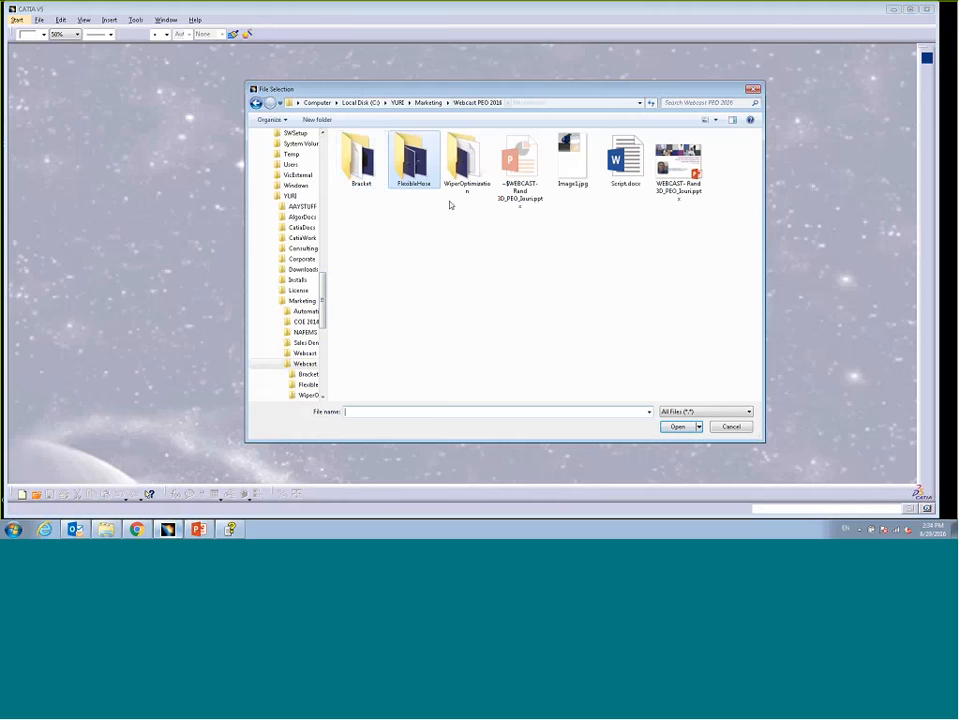
double_click(362, 170)
left_click(374, 149)
left_click(676, 426)
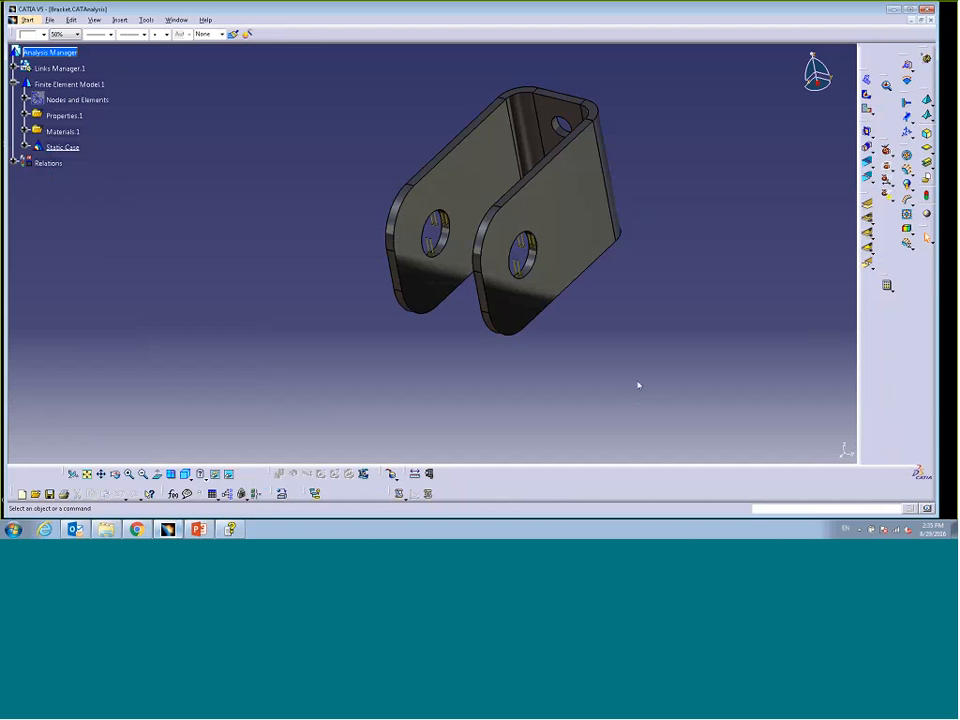
Display the static case's Von Mises stress image and compare its extrema with the steel's yield strength in the image information.
middle_click_drag(647, 334, 379, 301)
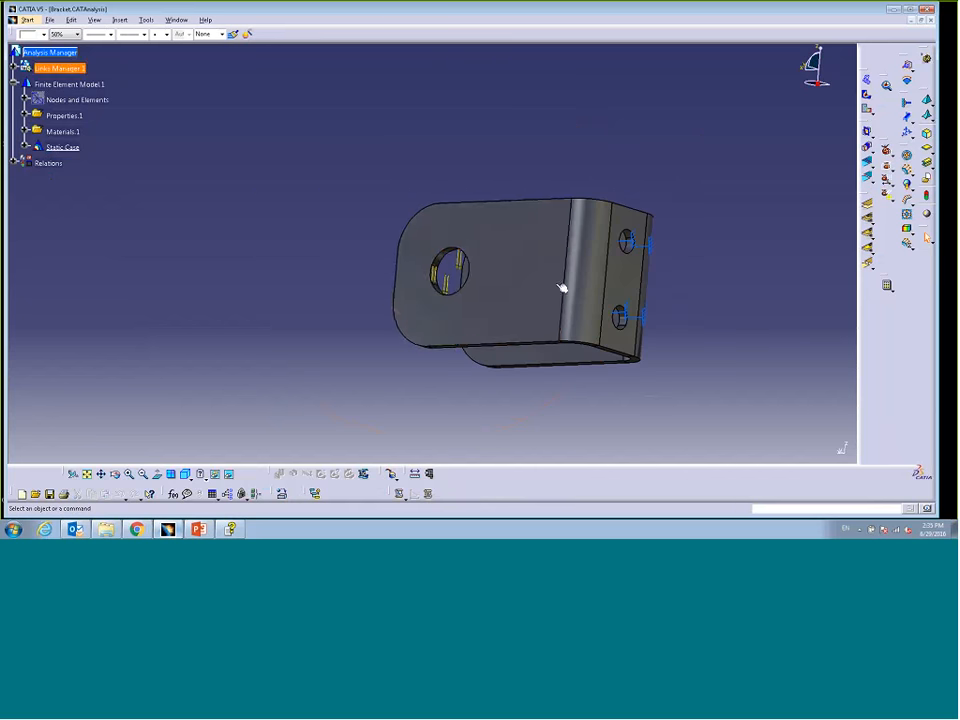
middle_click_drag(521, 292, 560, 339)
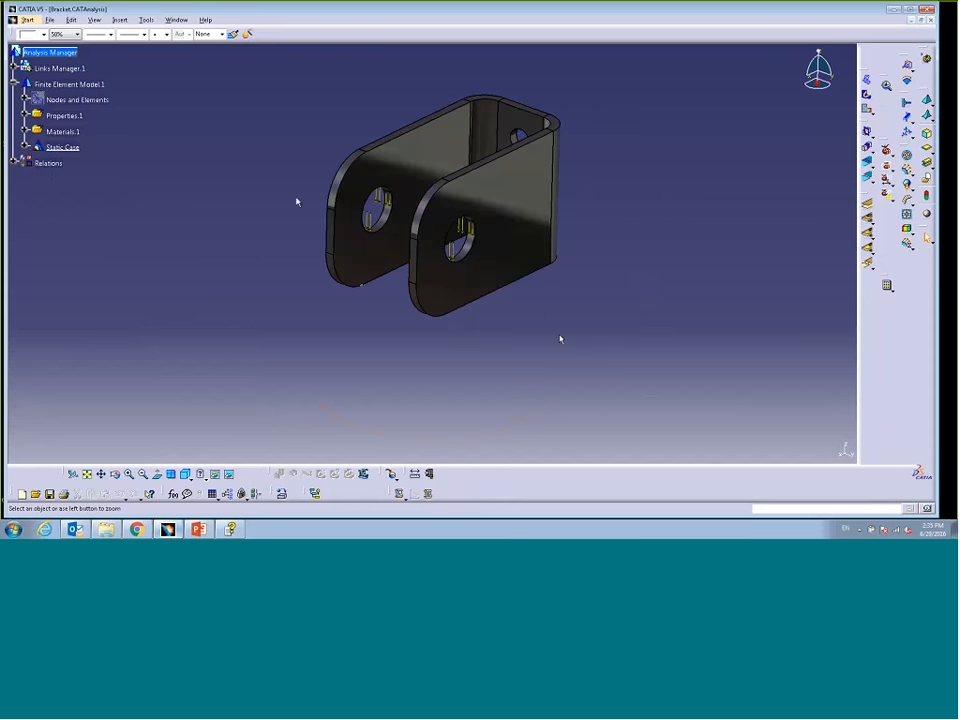
left_click(24, 147)
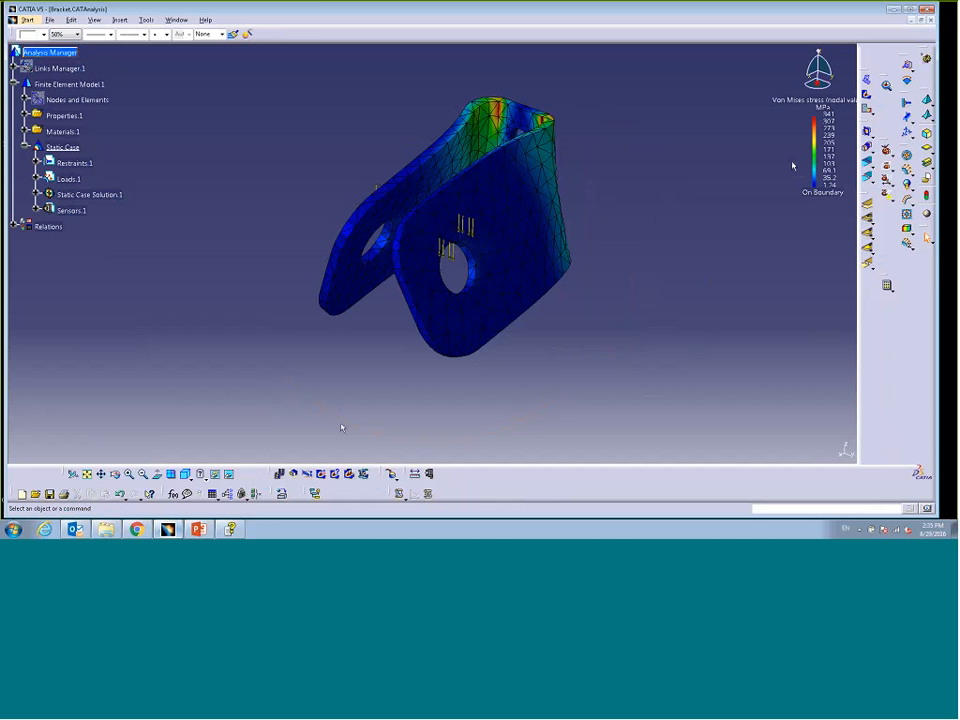
left_click(335, 474)
scroll(325, 443, "down", 1)
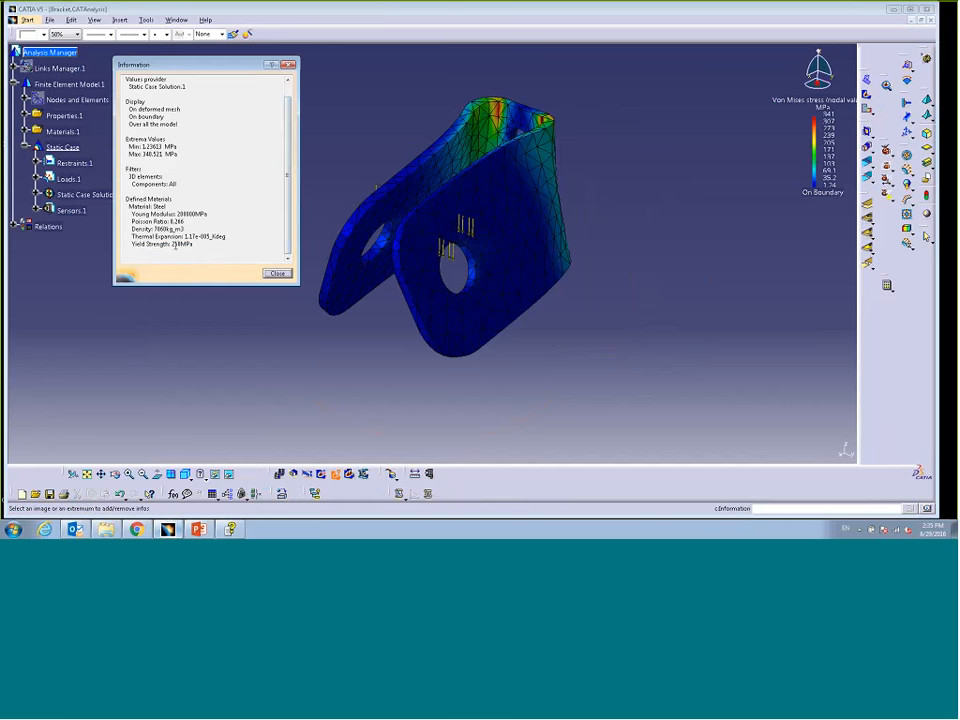
left_click(172, 244)
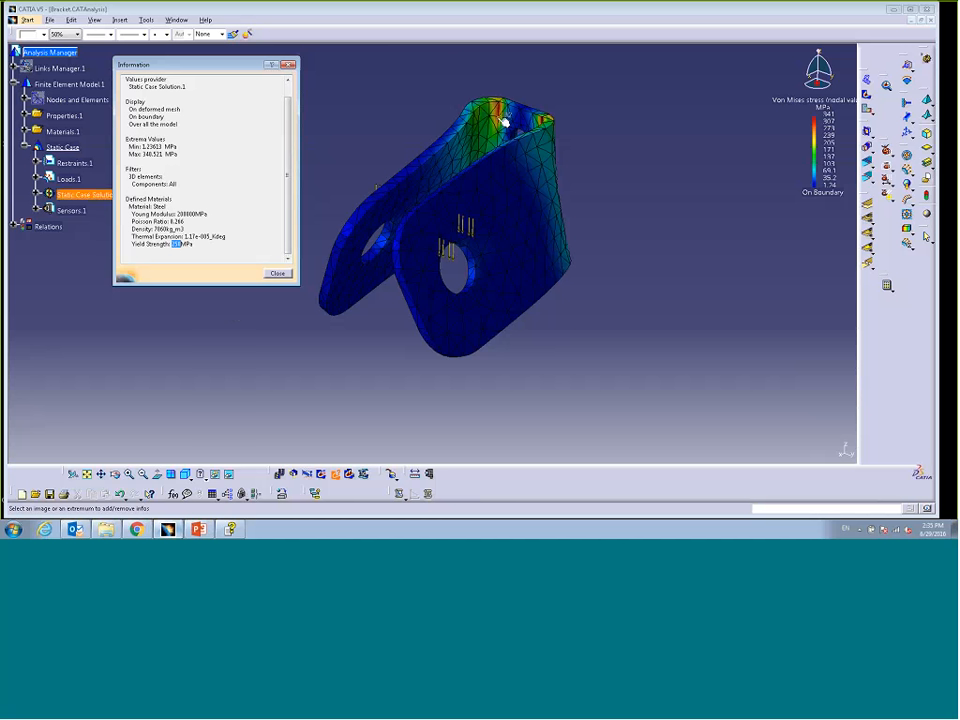
left_click(277, 274)
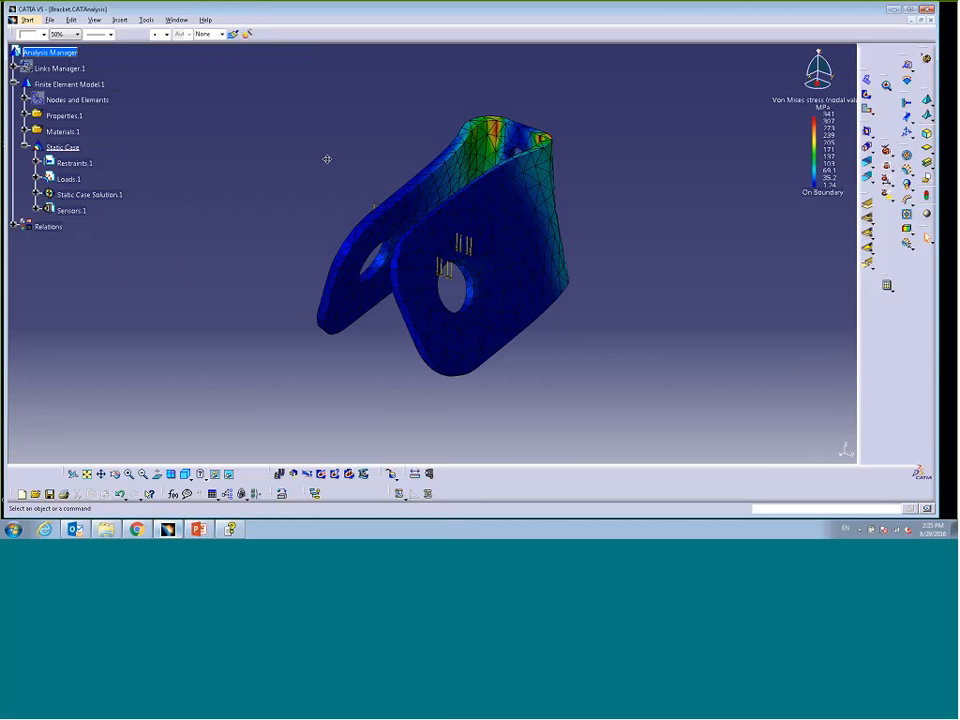
Delete the Von Mises stress image from Static Case Solution.1.
middle_click_drag(327, 150, 355, 195)
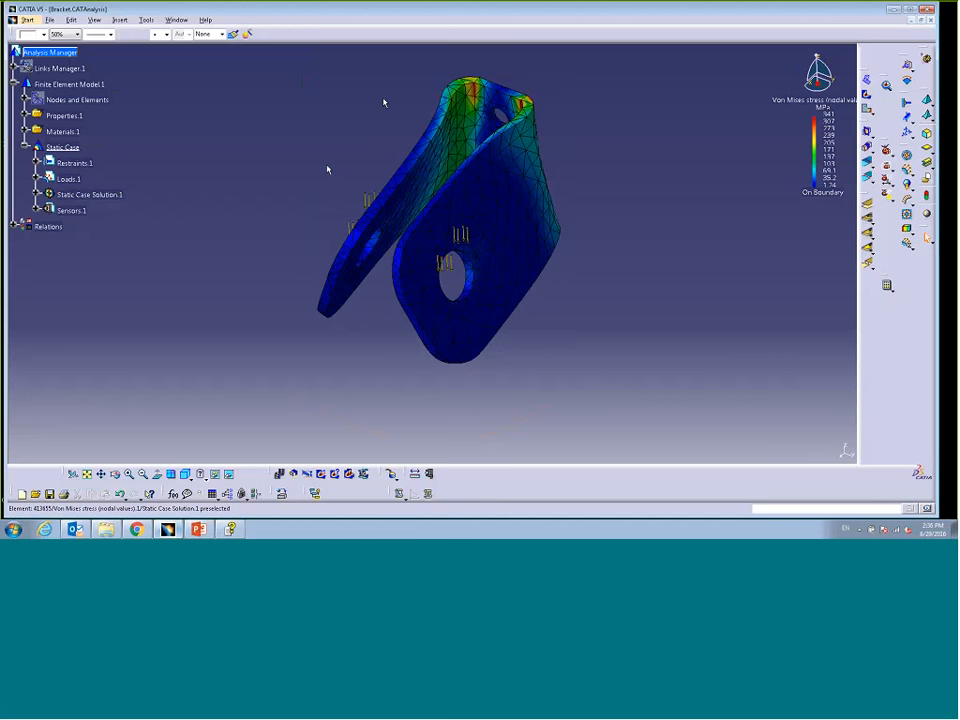
right_click(100, 211)
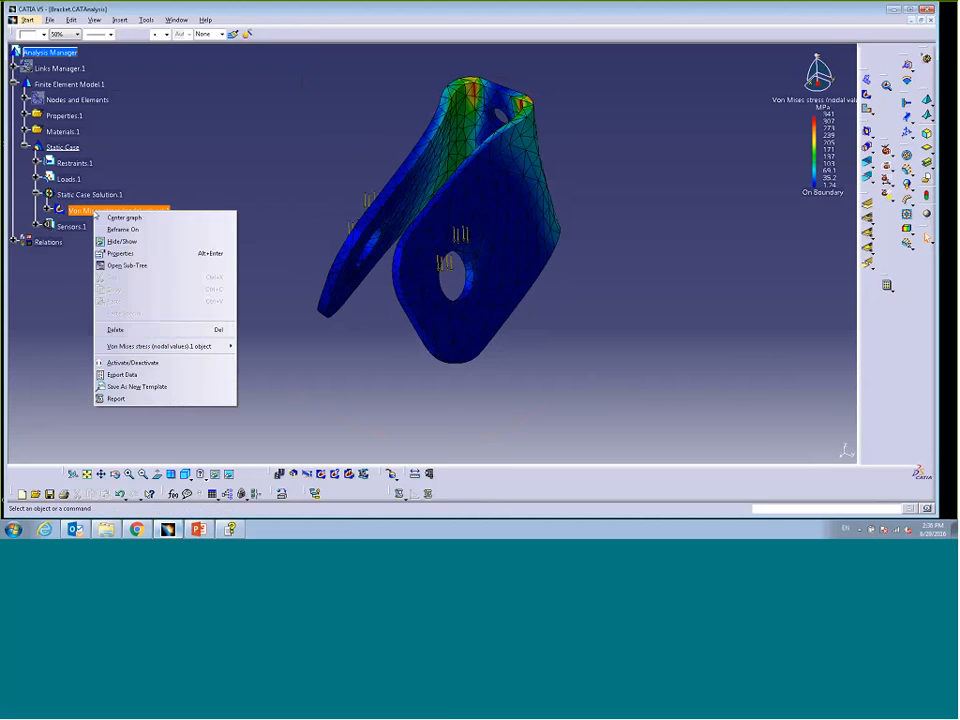
left_click(149, 330)
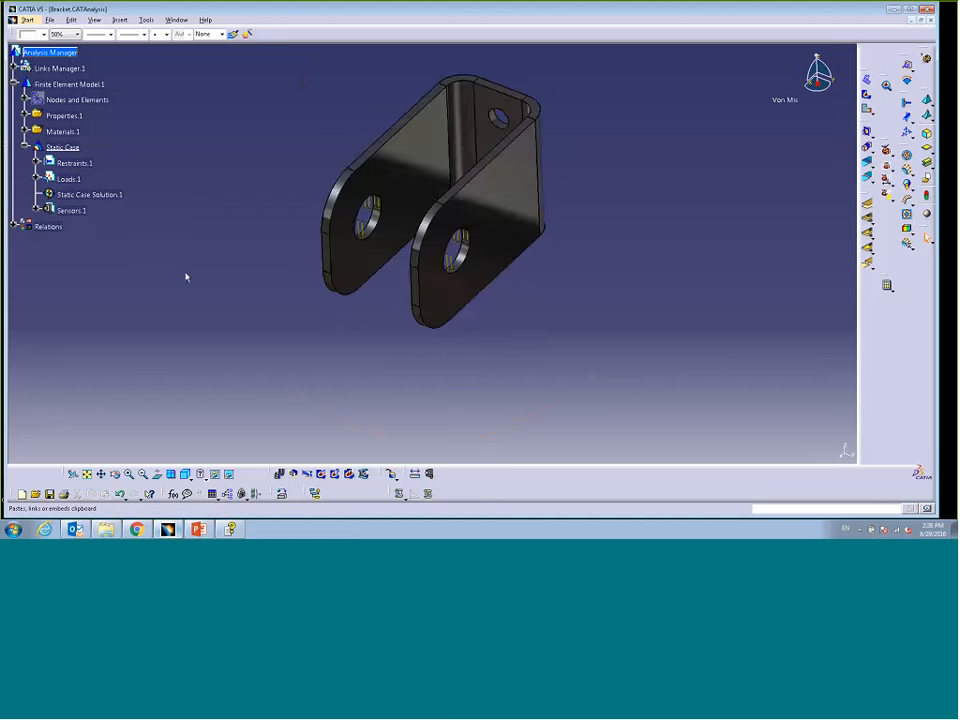
Create a single-value parameter of type Mass in the analysis and name it BracketMass.
left_click(13, 227)
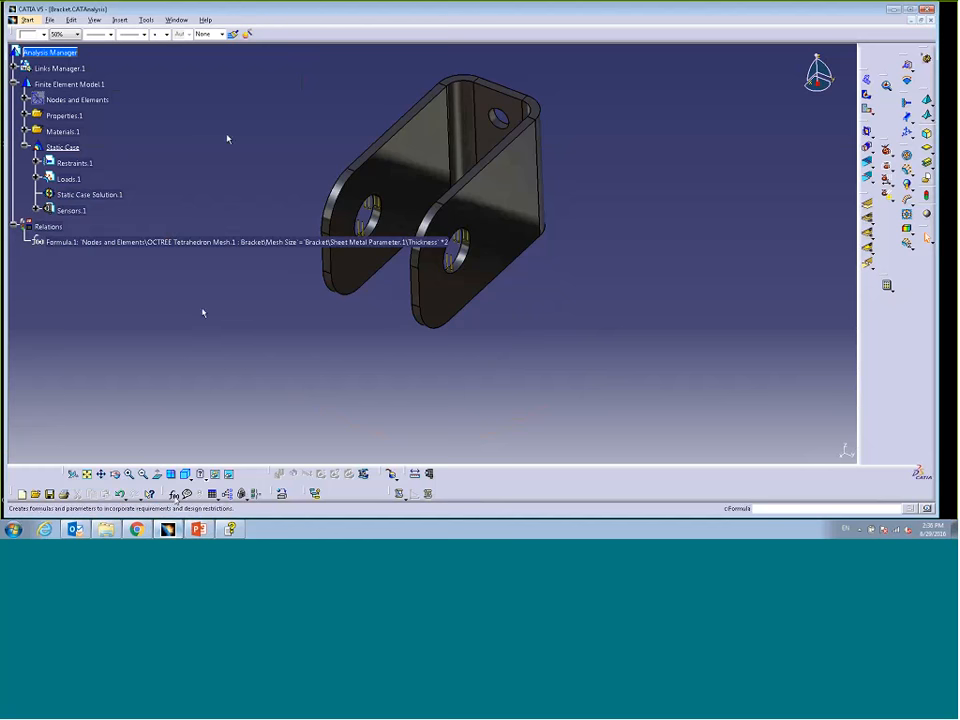
left_click(190, 467)
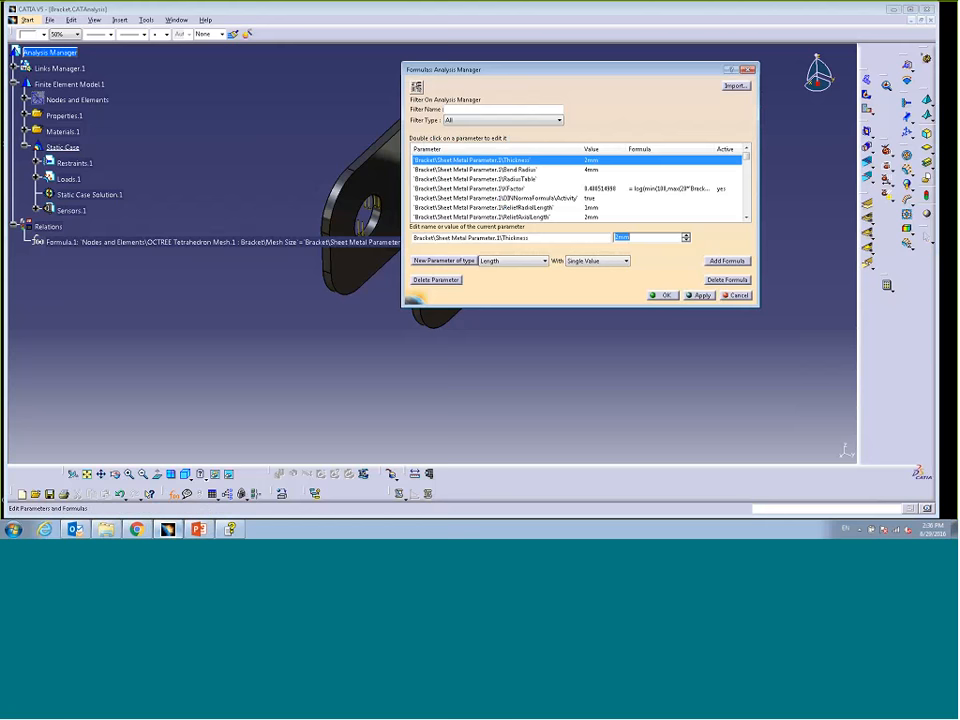
left_click_drag(575, 69, 583, 104)
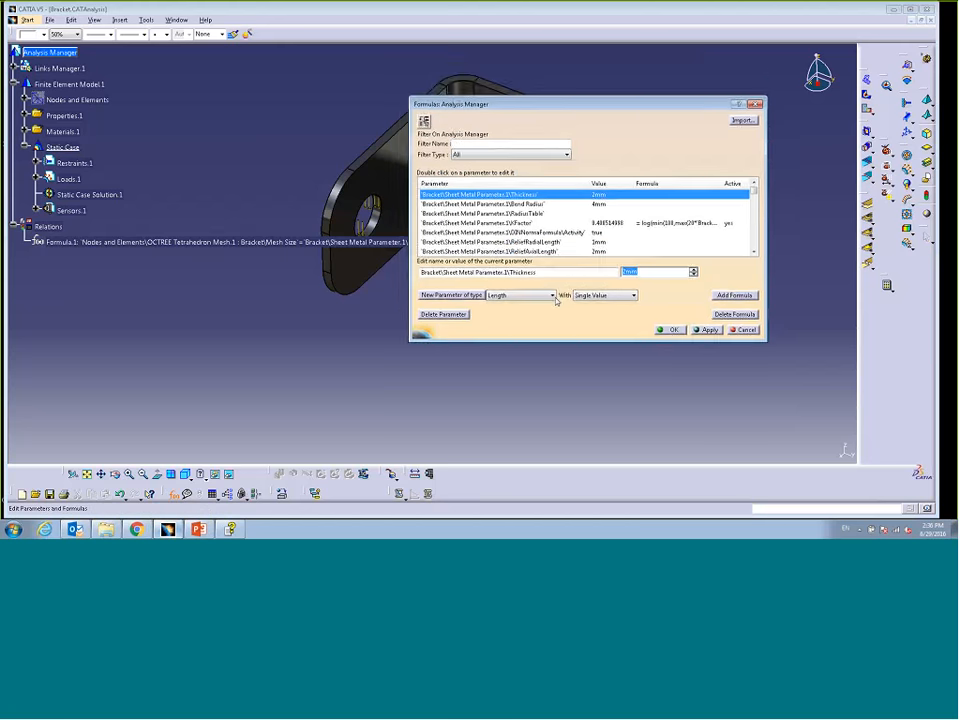
left_click(553, 295)
left_click(497, 327)
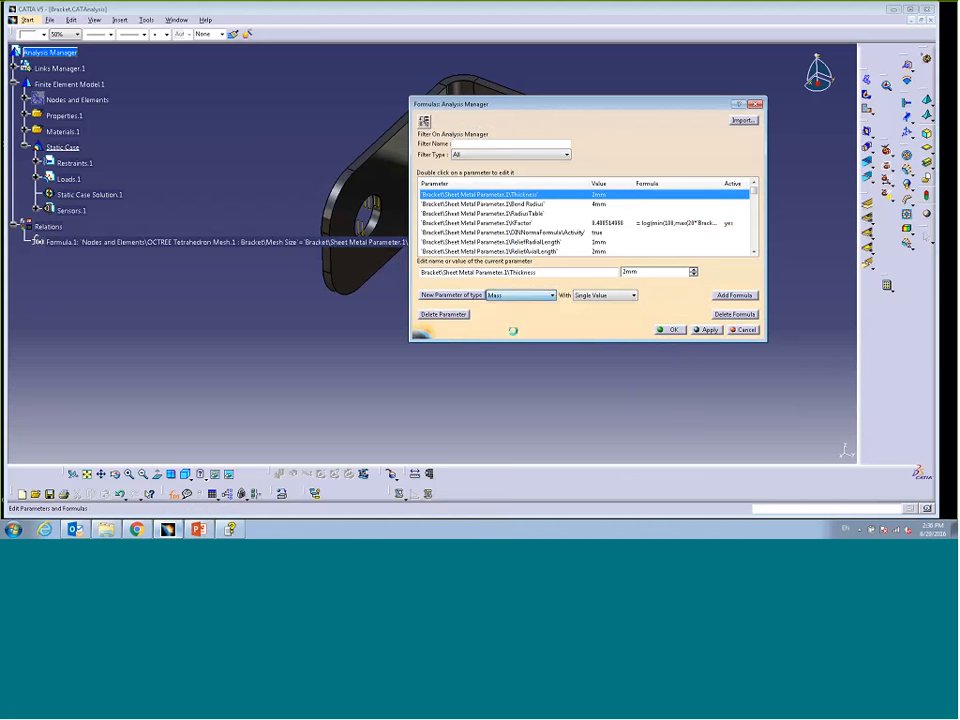
left_click(453, 295)
left_click_drag(455, 273, 411, 274)
type("BracketMass")
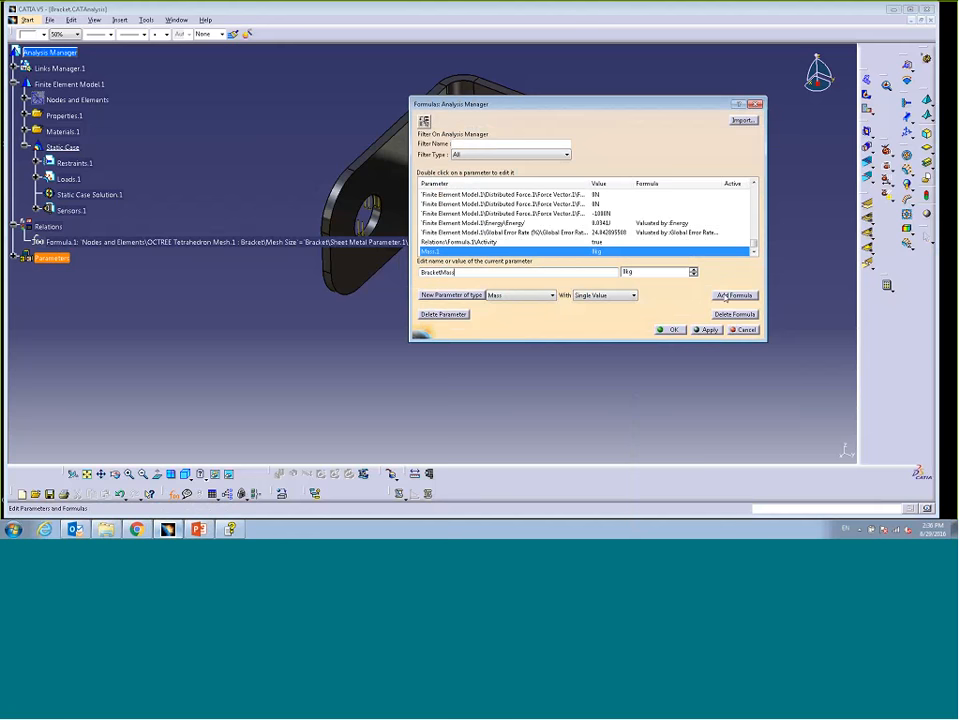
Add a formula to BracketMass that begins with smartVolume of the linked bracket's PartBody.
left_click(725, 292)
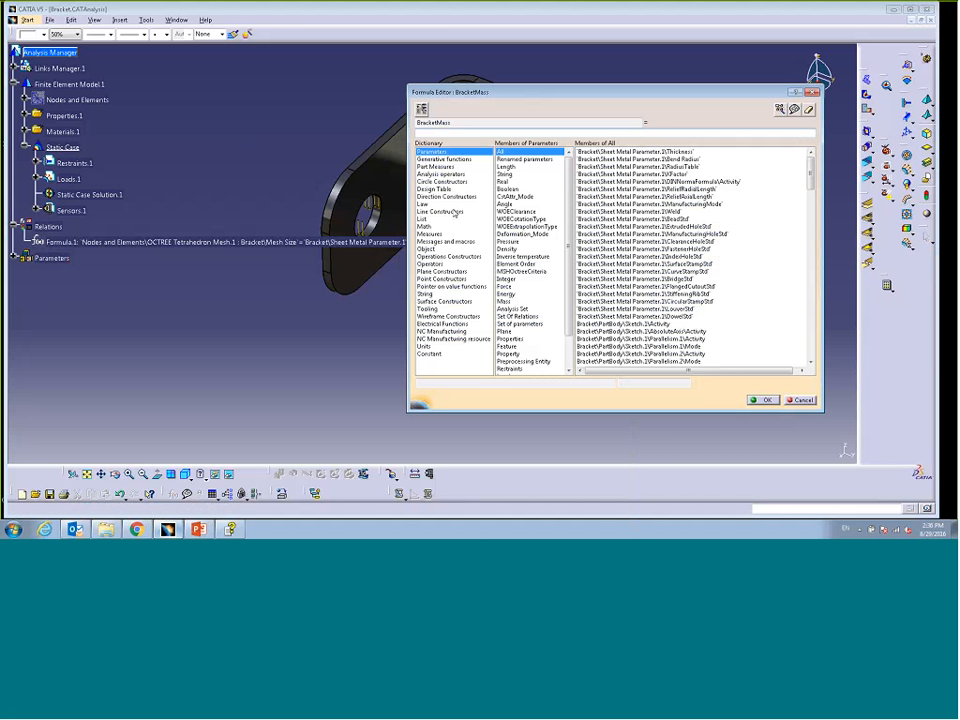
left_click(472, 166)
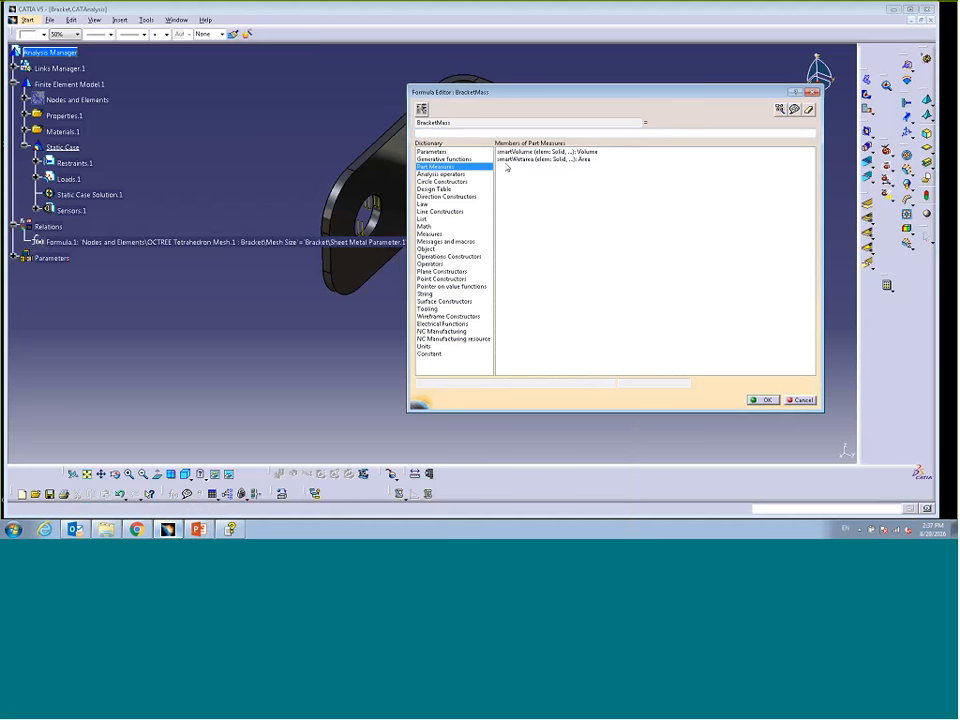
double_click(530, 151)
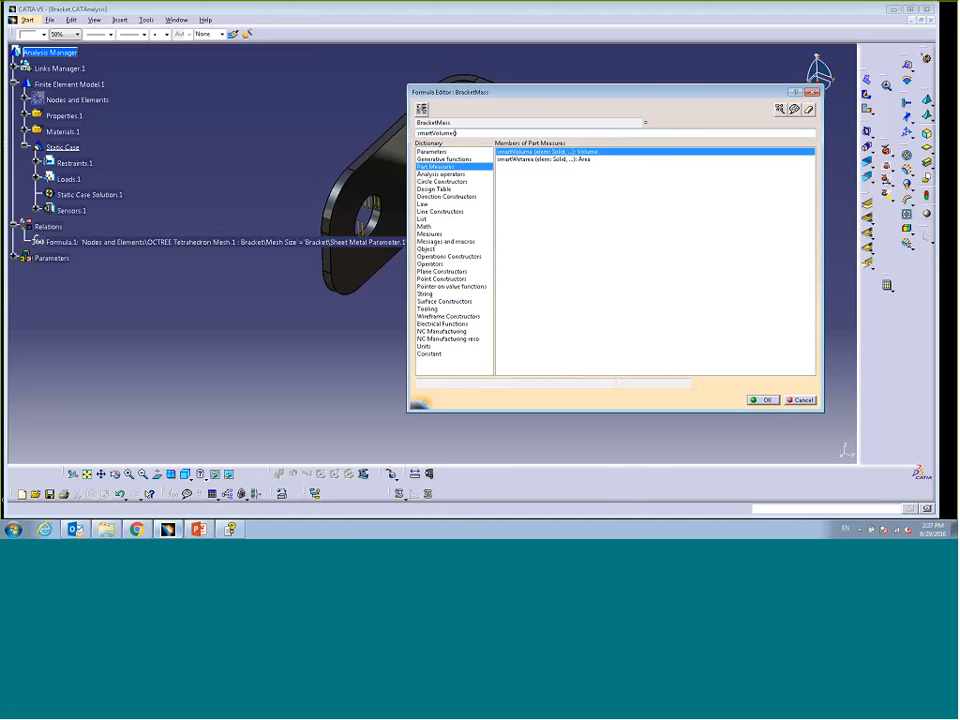
left_click(13, 68)
left_click(25, 84)
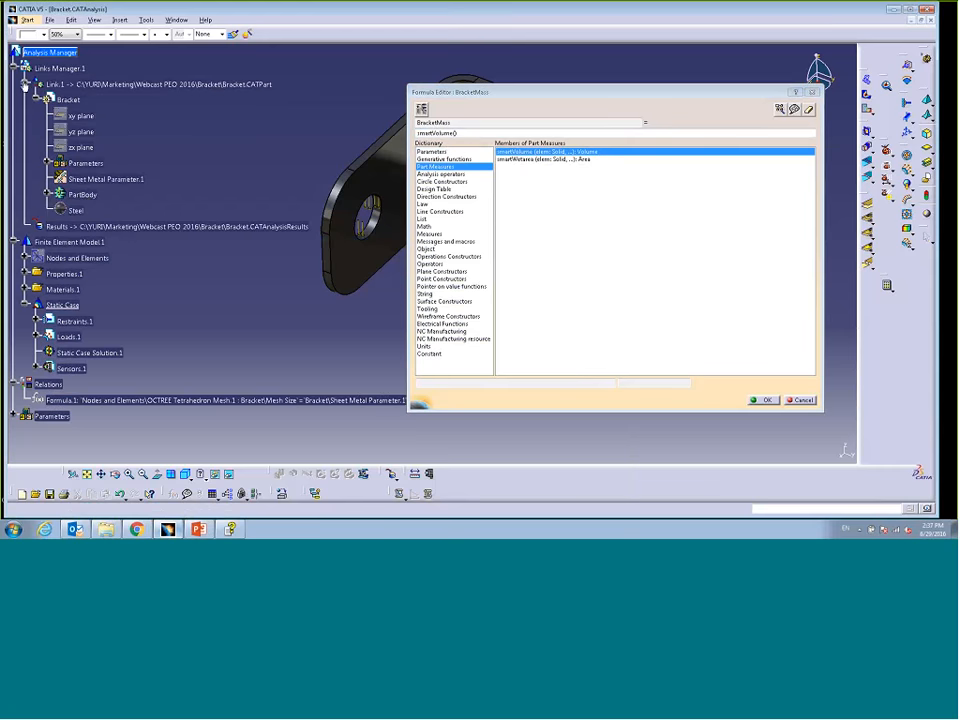
left_click(77, 194)
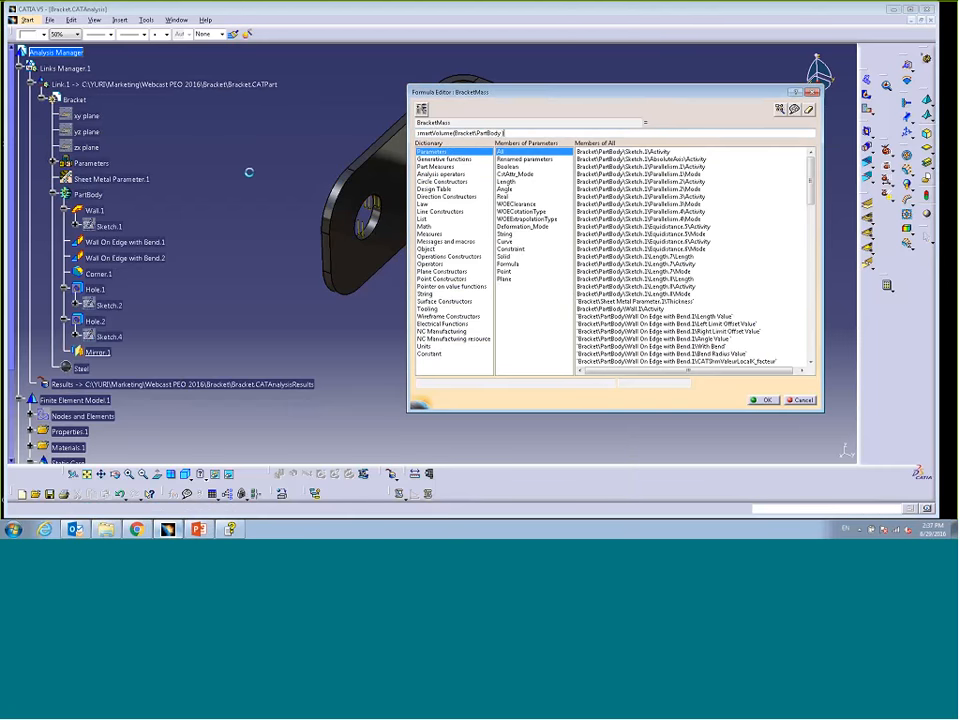
Multiply the volume in the BracketMass formula by Bracket\Steel\Steel.1\Density, then accept the formula and the parameter.
type(")")
type("*")
left_click(82, 368)
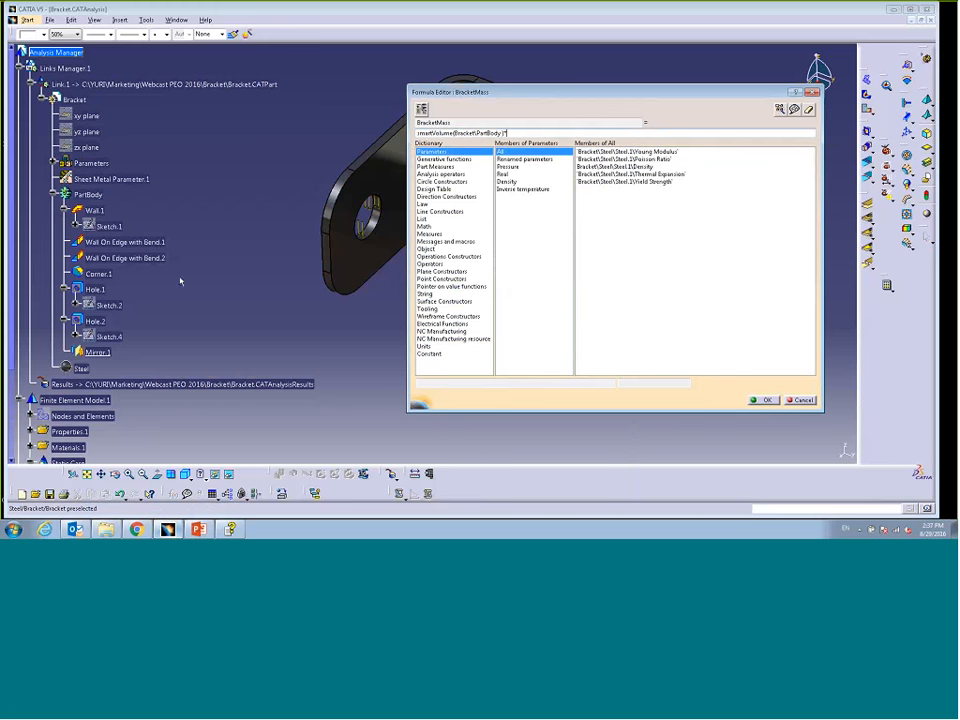
double_click(620, 166)
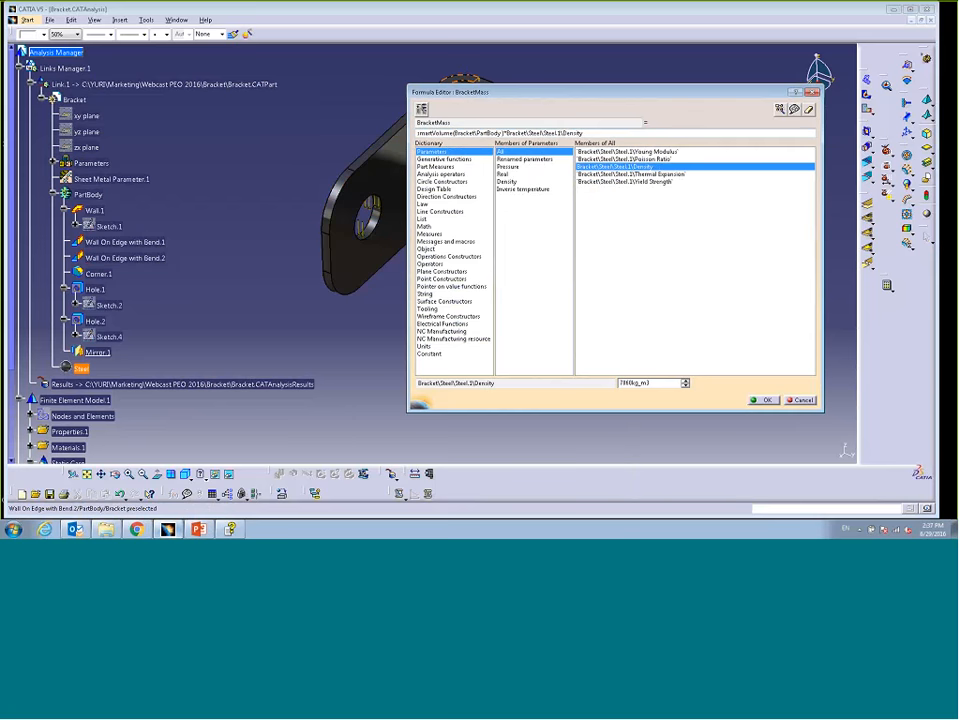
left_click(762, 400)
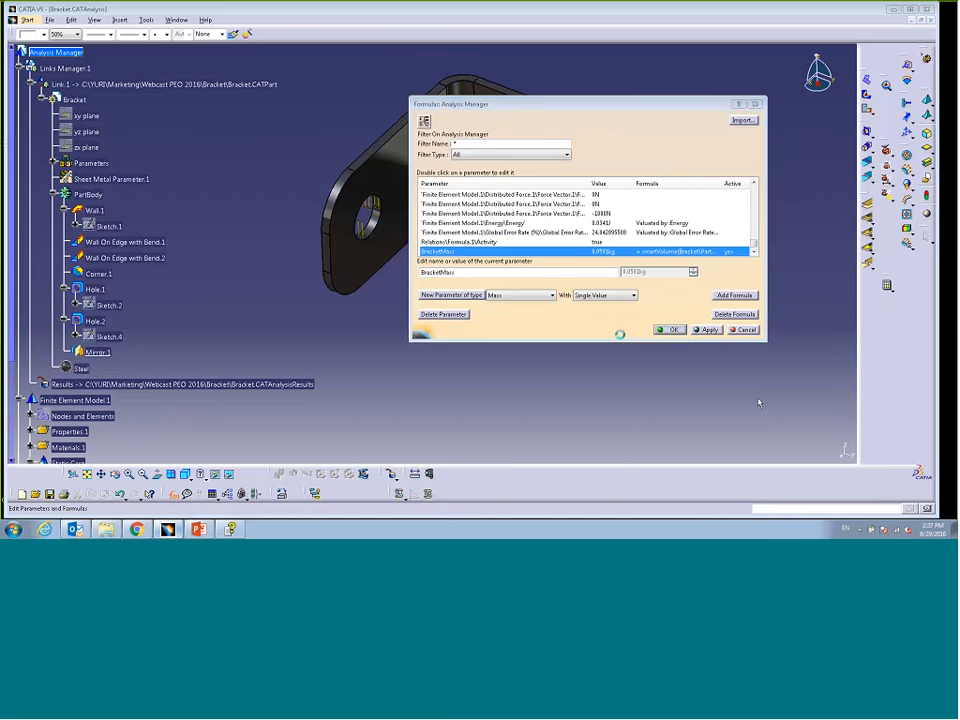
left_click(668, 329)
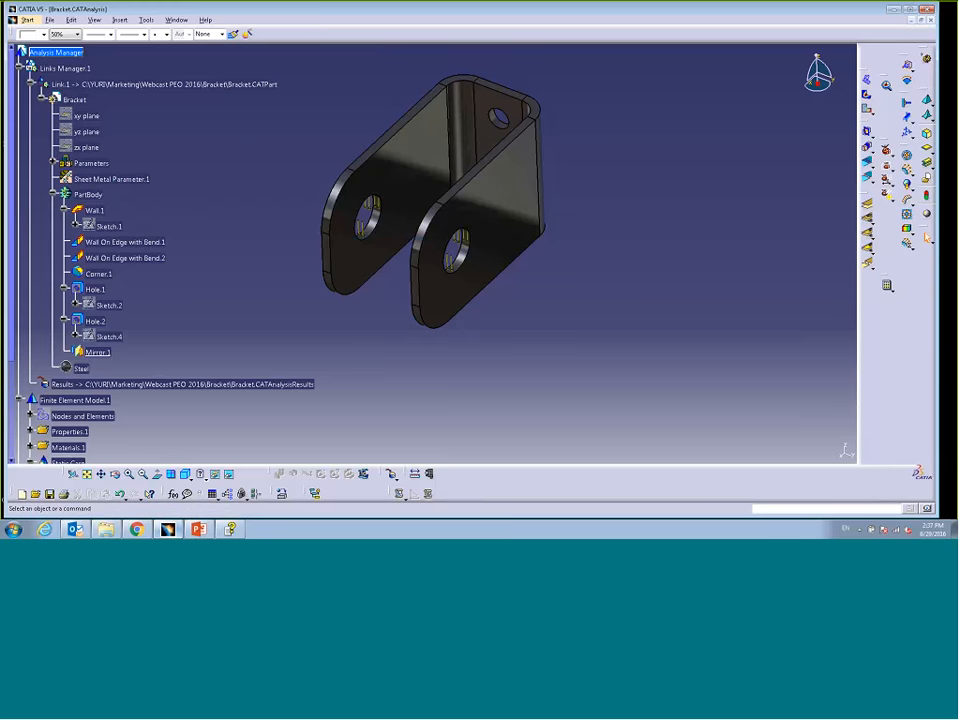
Create a single-value parameter of type Pressure in the analysis and name it MaxStress.
left_click_drag(10, 151, 9, 193)
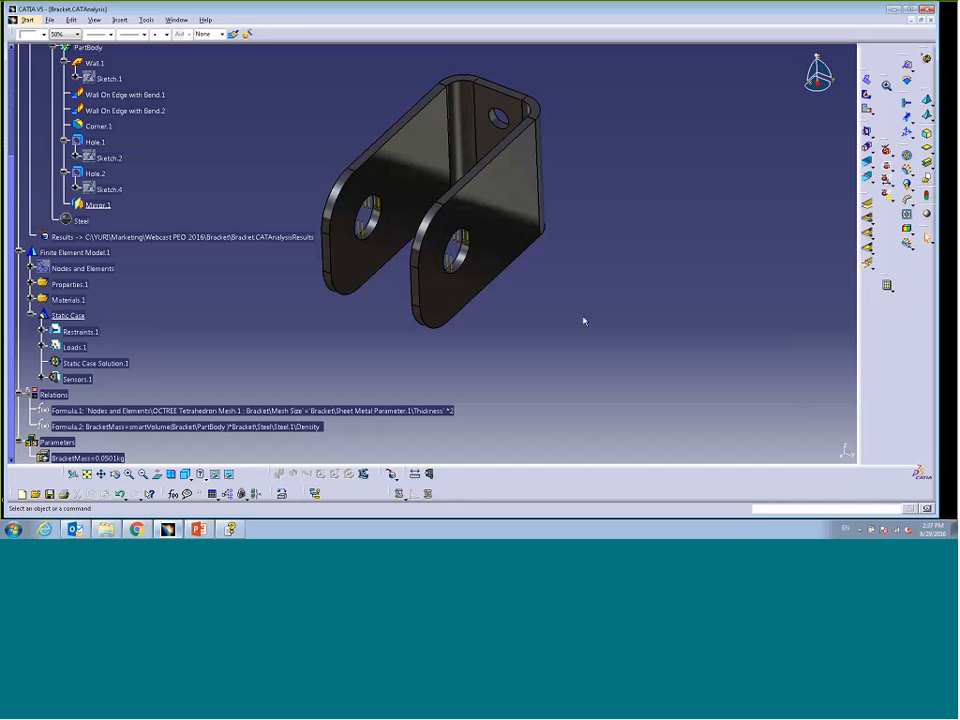
left_click(173, 494)
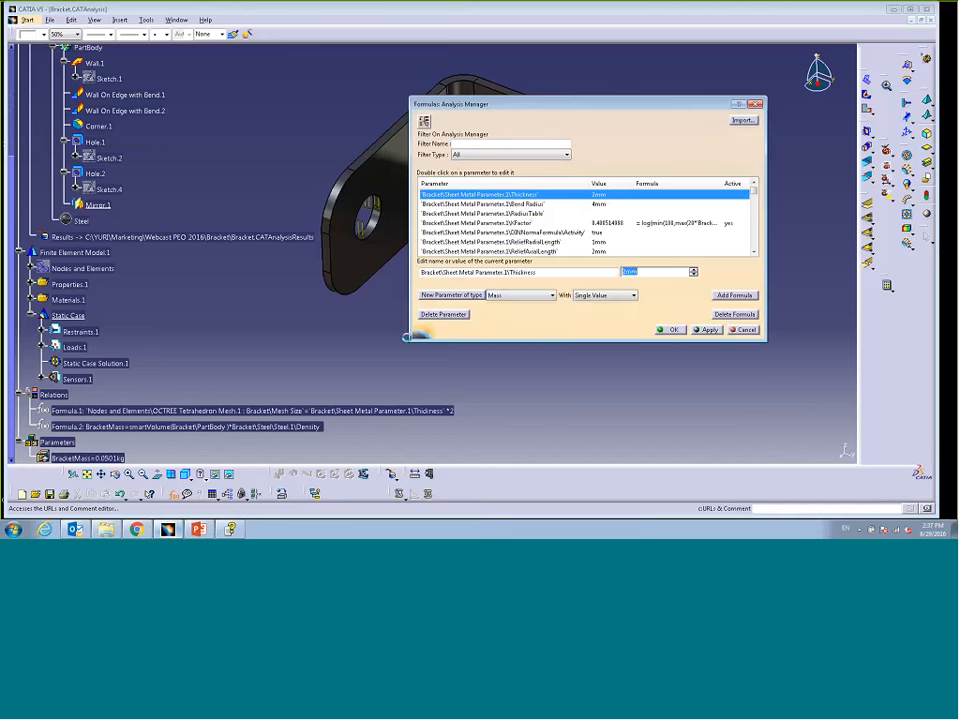
left_click(551, 296)
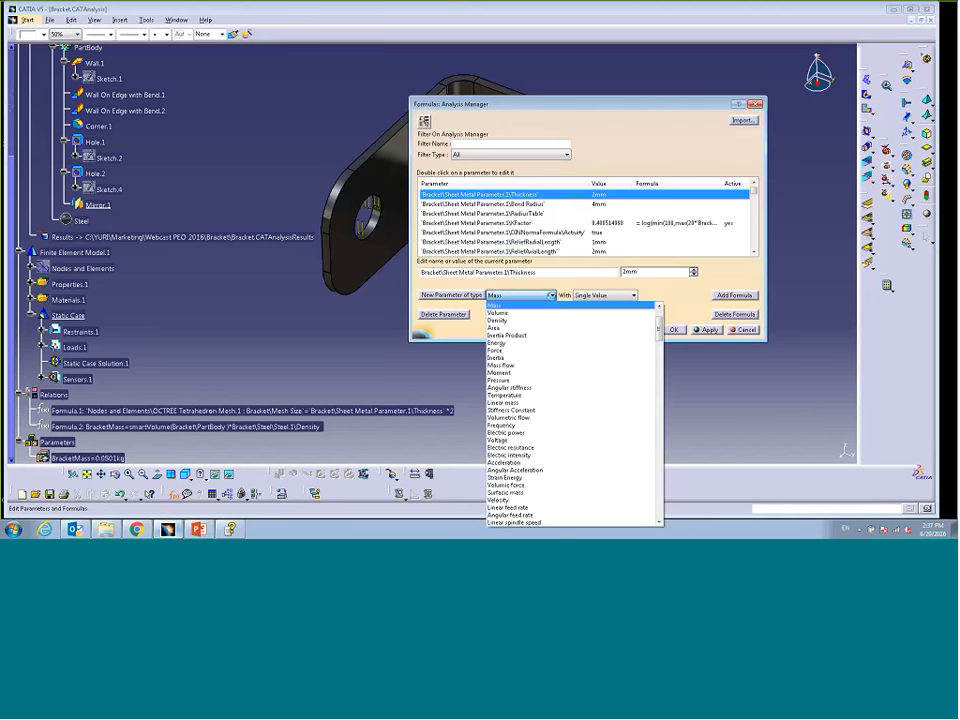
left_click(512, 380)
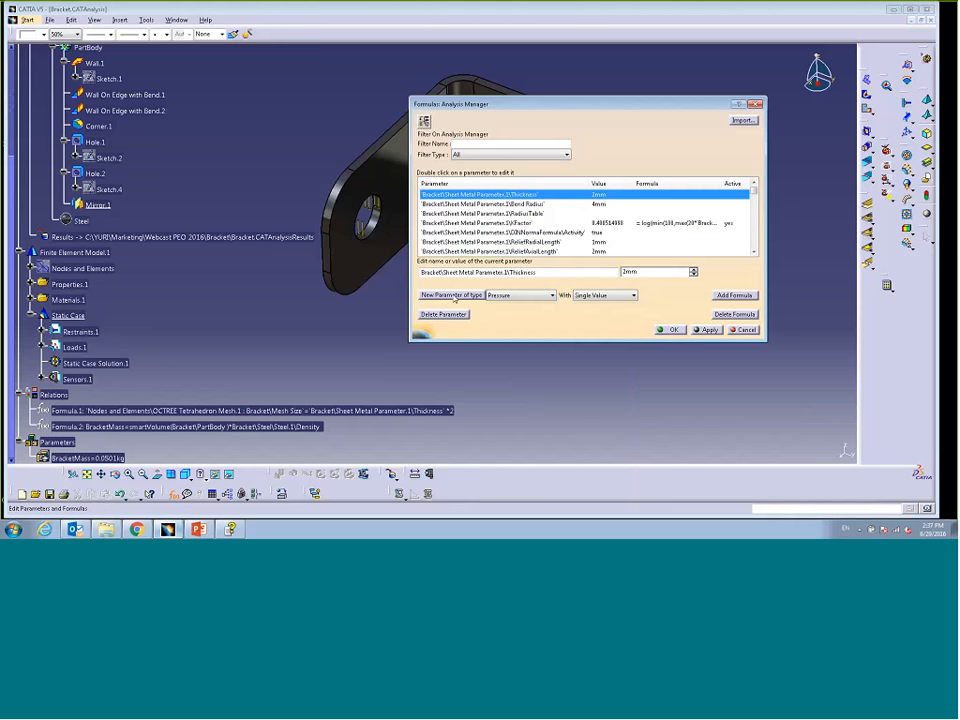
left_click(451, 295)
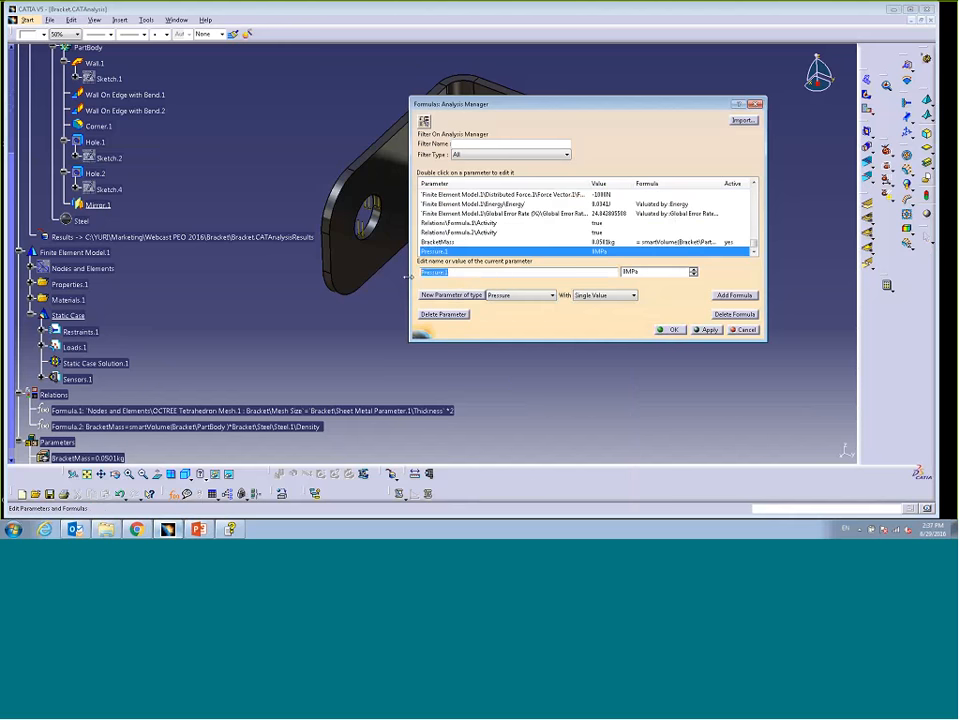
type("MaxStress")
Add a formula to MaxStress using the misesmax analysis operator on Static Case Solution.1, and accept the formula and the parameter.
left_click(735, 296)
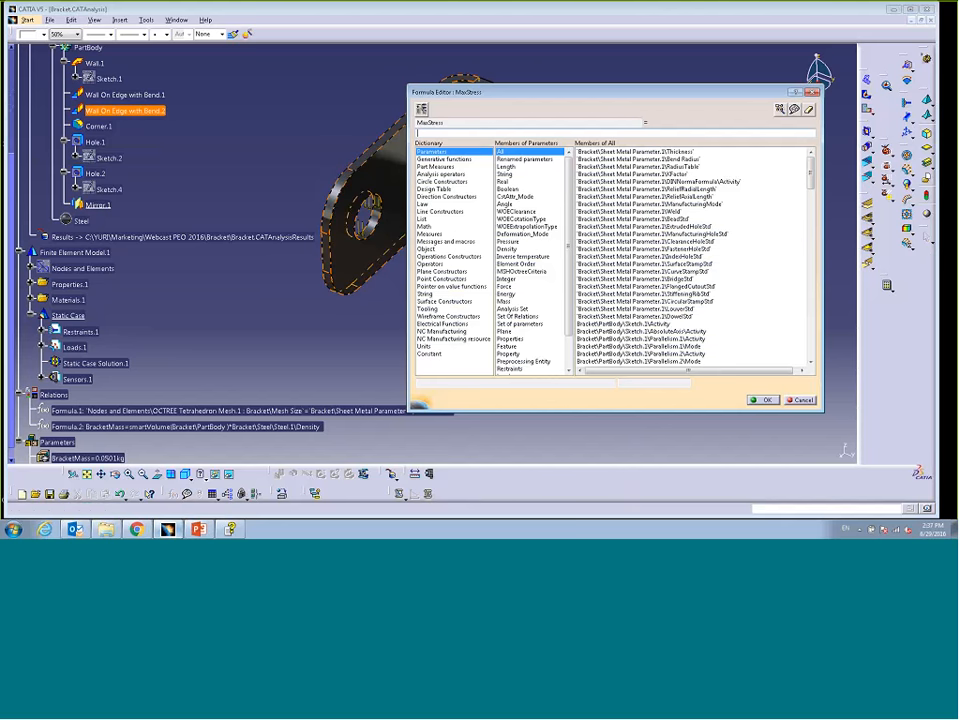
left_click(432, 174)
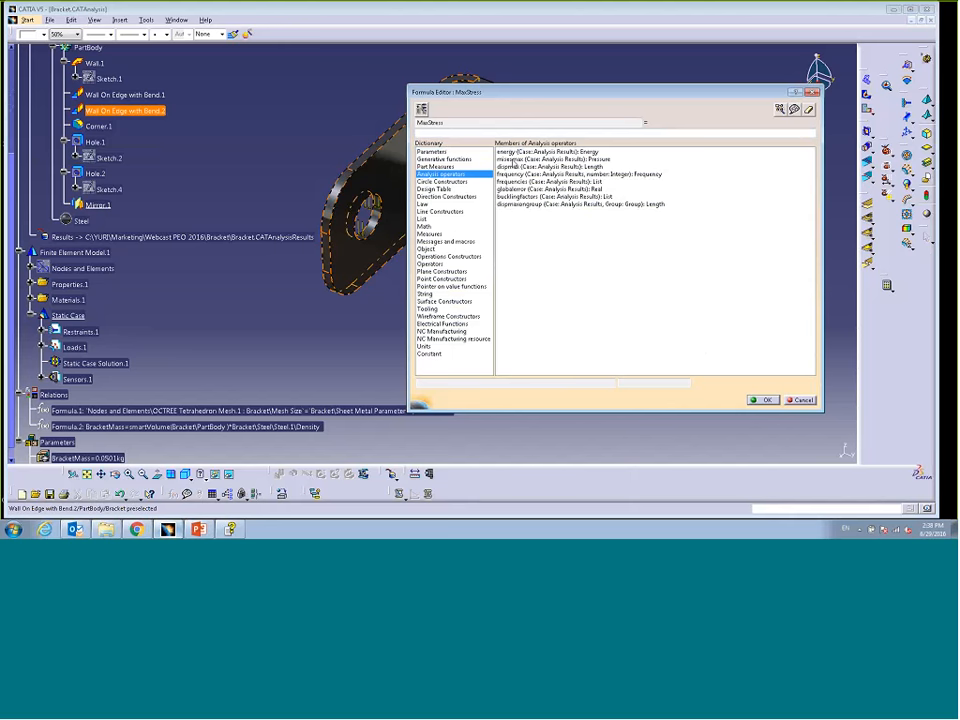
double_click(512, 159)
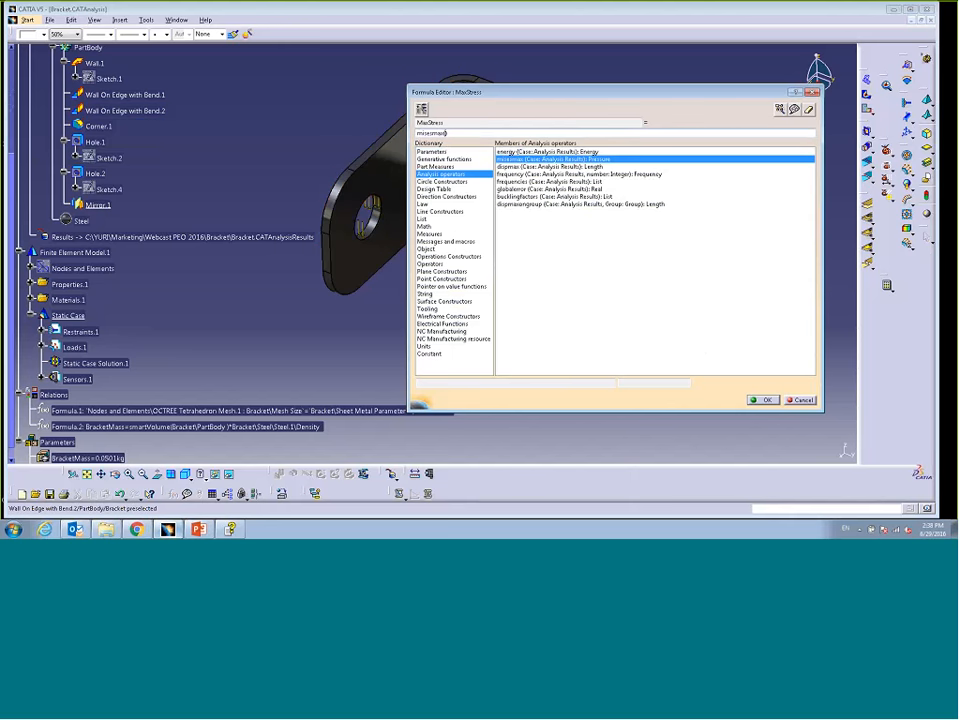
left_click(100, 364)
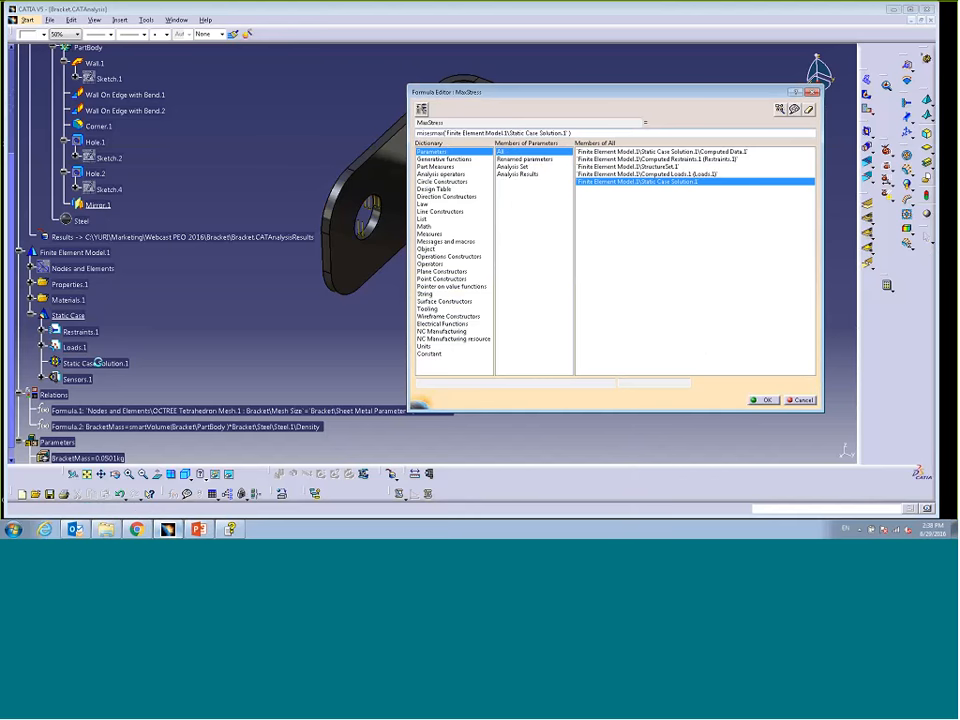
left_click(762, 400)
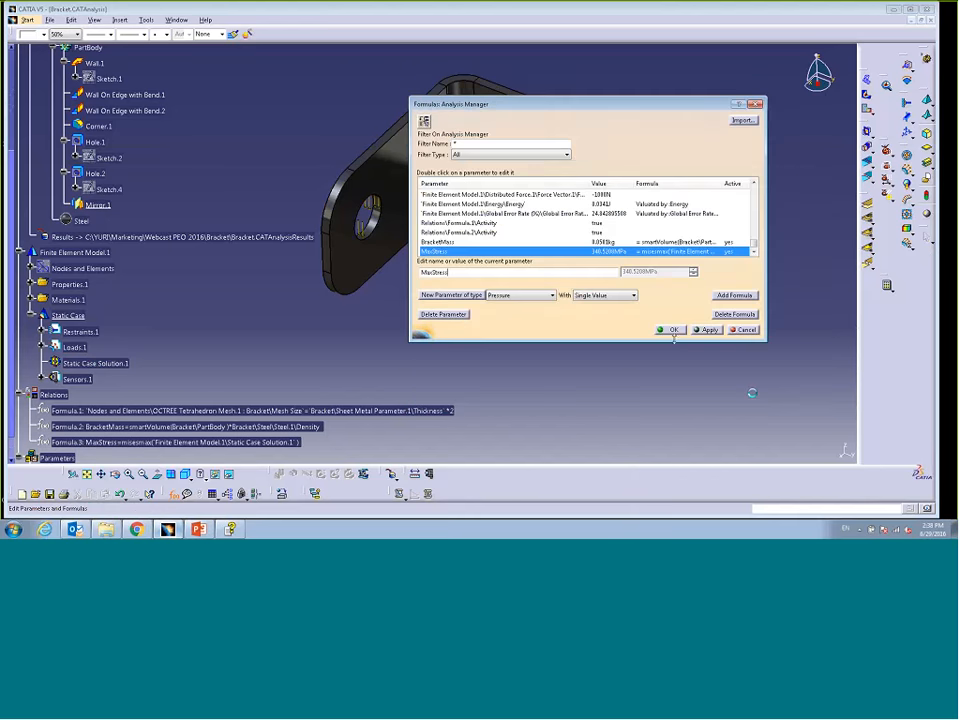
left_click(671, 331)
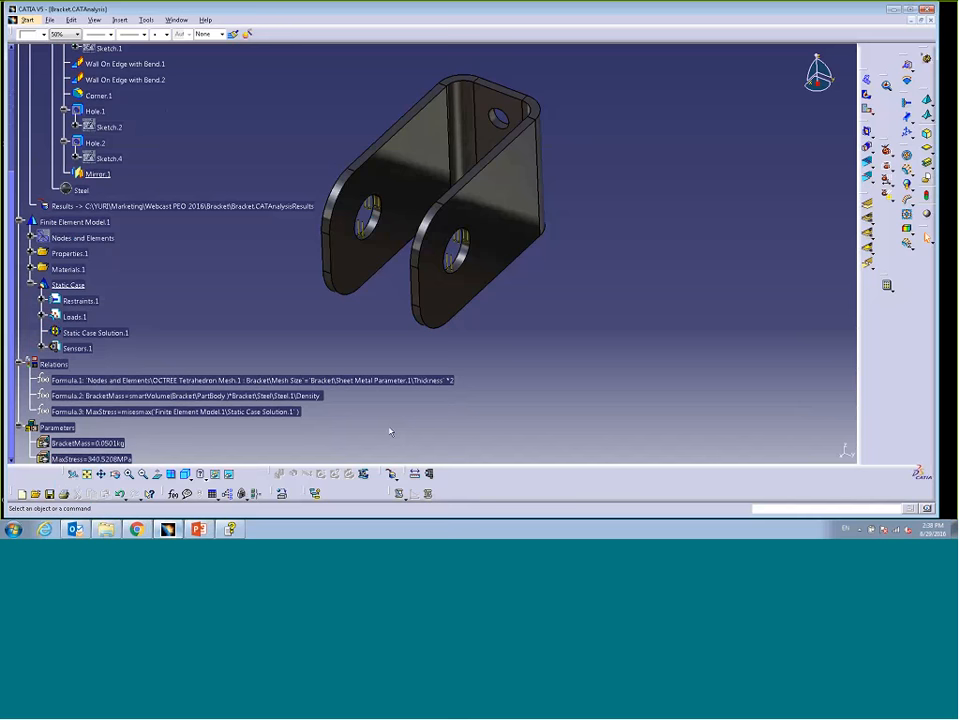
Switch to the Product Engineering Optimizer workbench and start a new optimization for the bracket analysis.
left_click(27, 19)
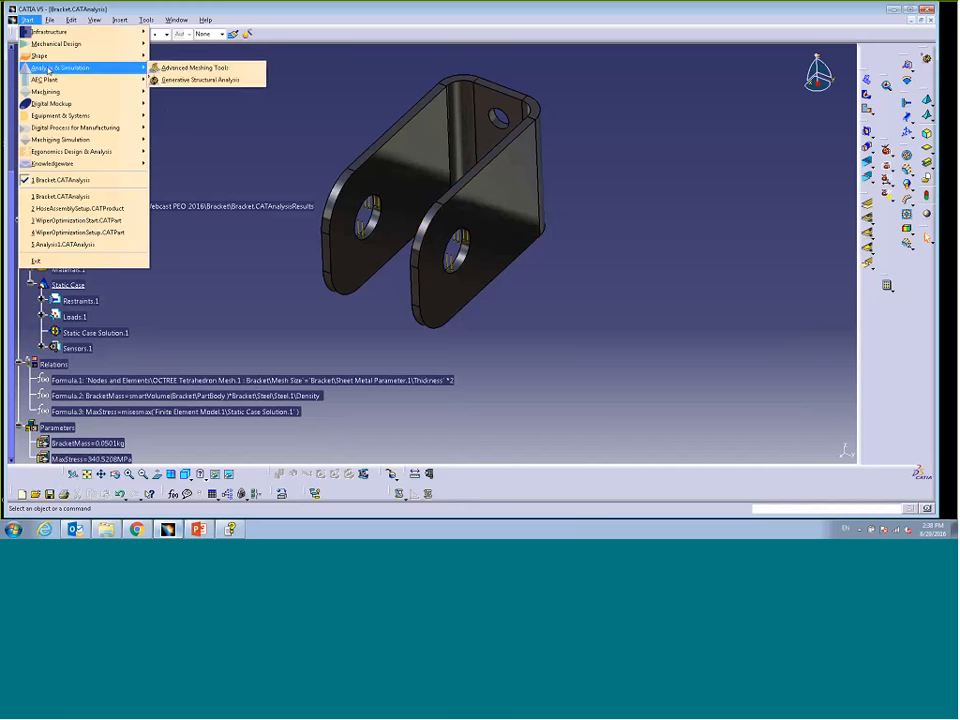
mouse_move(57, 163)
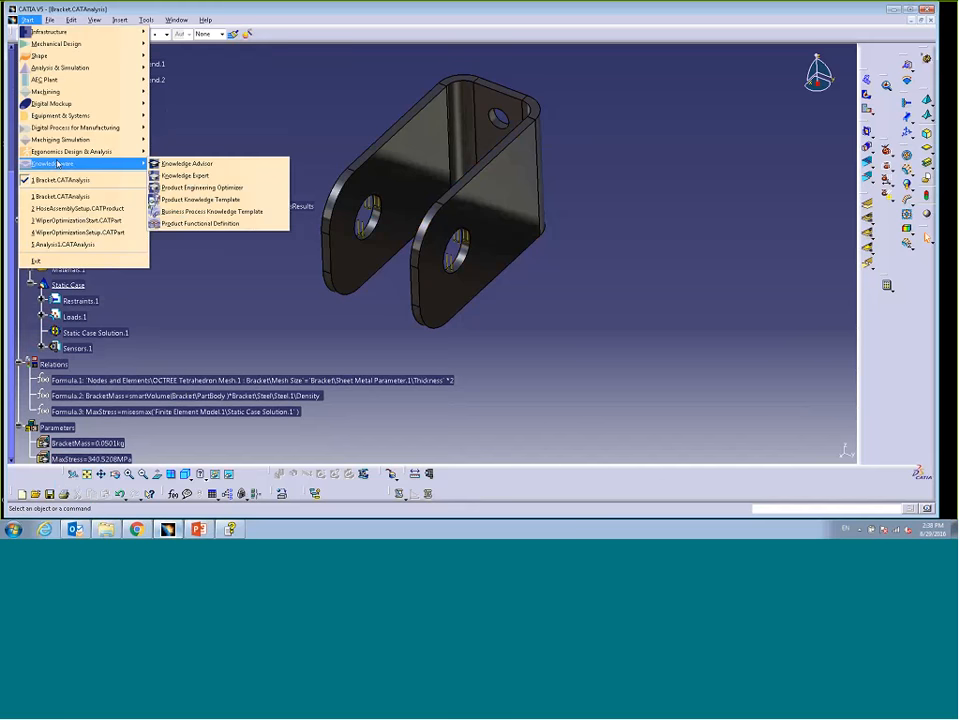
left_click(186, 164)
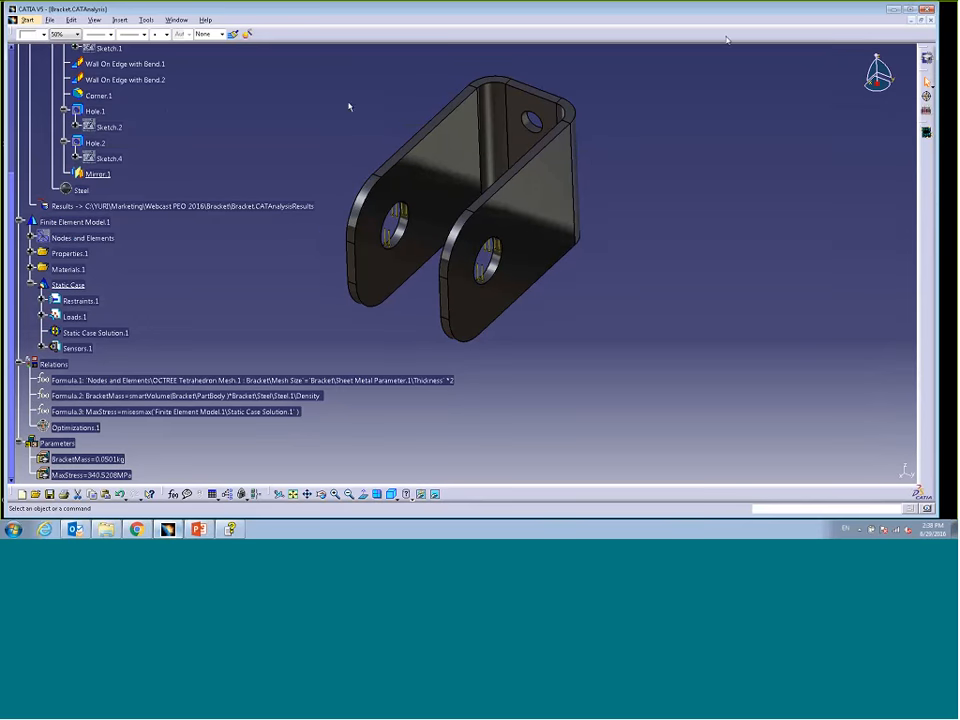
left_click(926, 96)
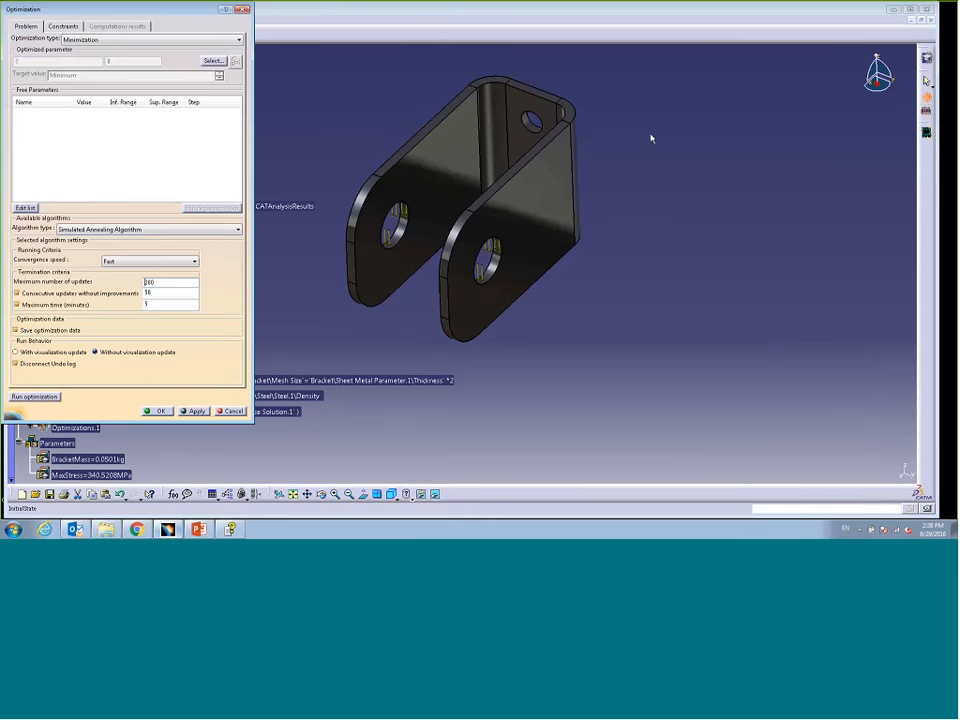
Choose BracketMass as the optimized parameter for the minimization.
left_click_drag(152, 14, 644, 28)
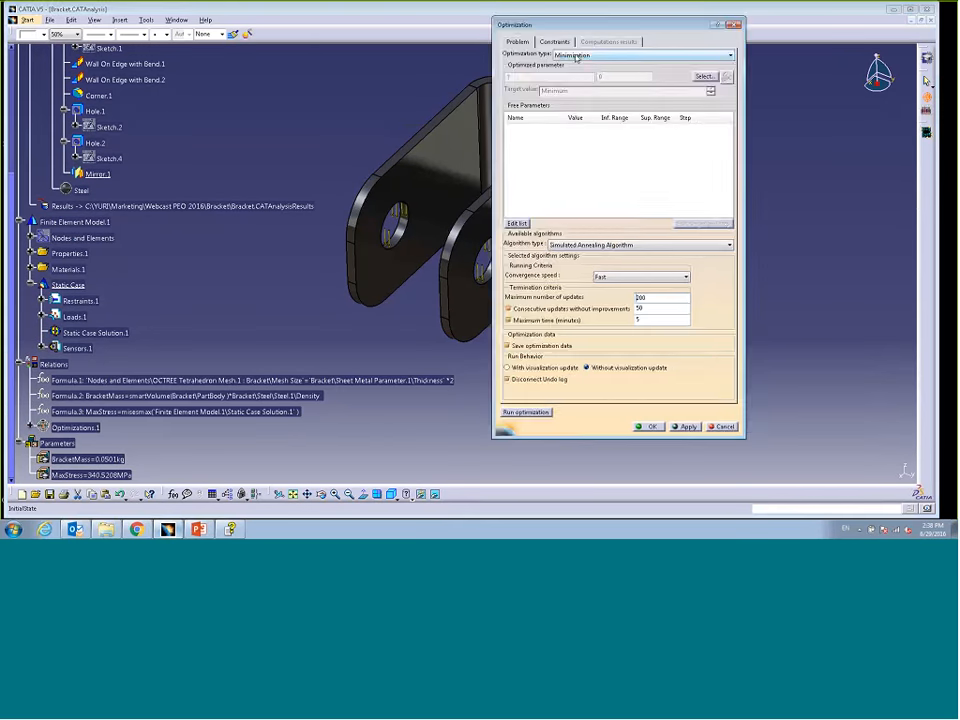
left_click(703, 75)
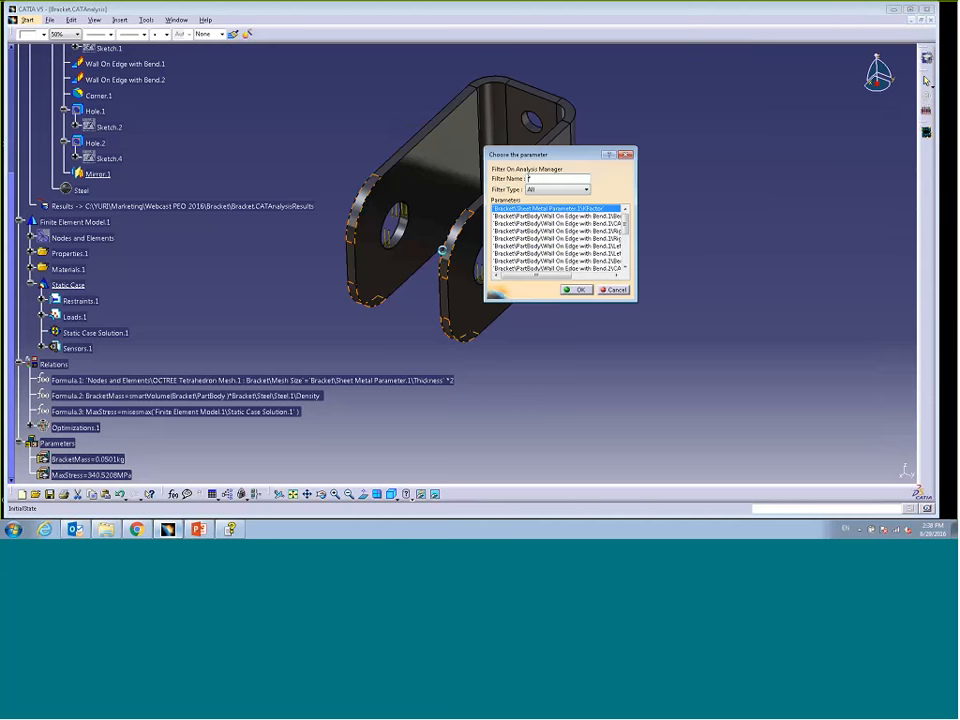
left_click(120, 459)
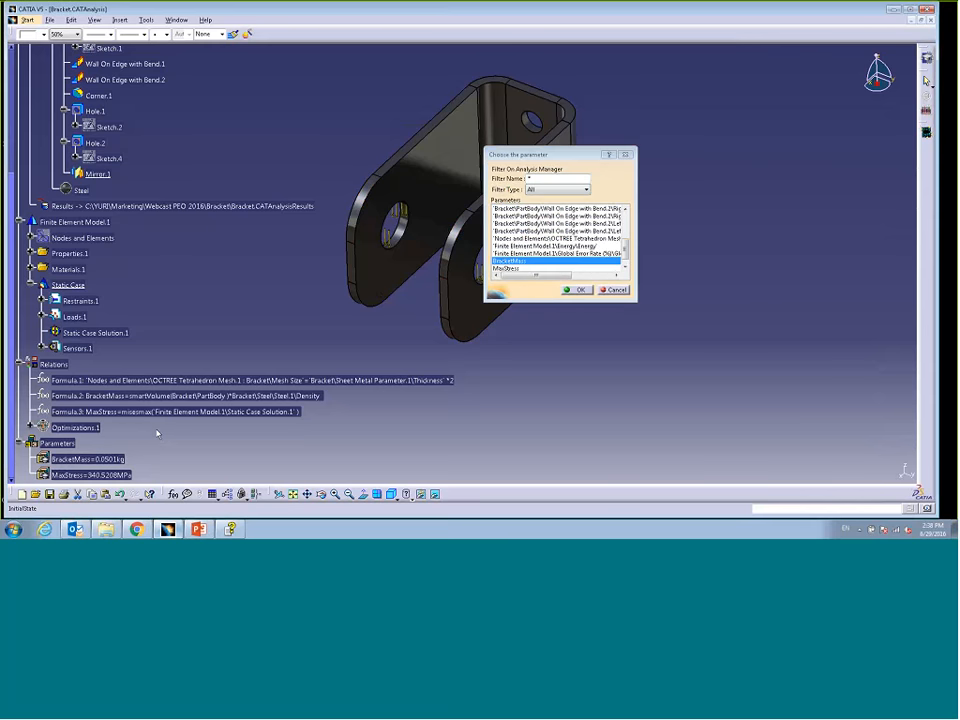
left_click(578, 290)
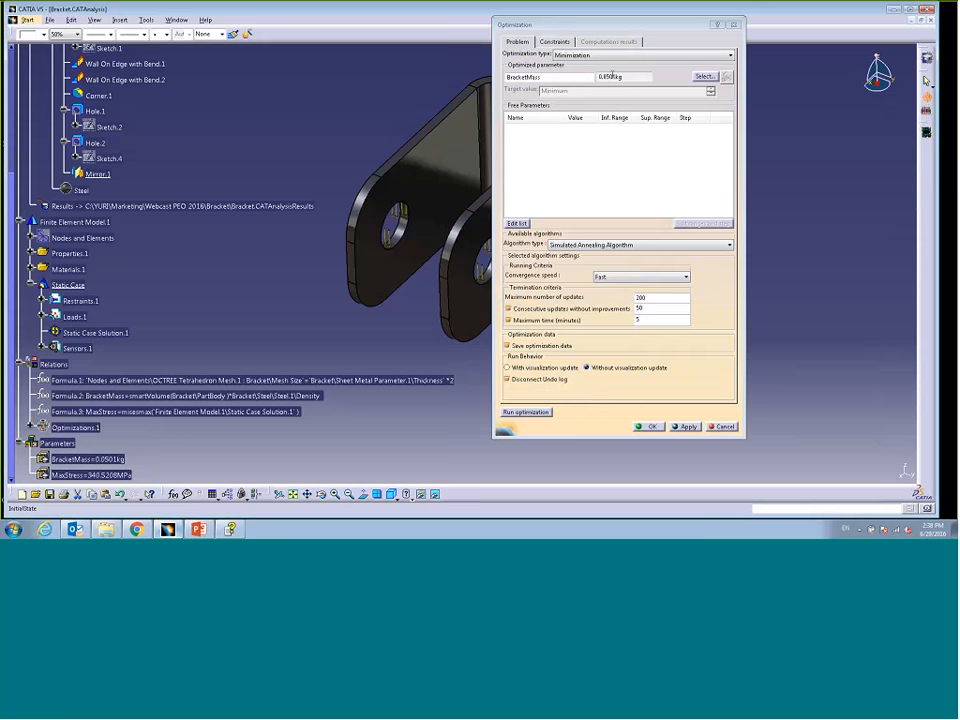
Add Thickness and Bend Radius from Sheet Metal Parameter.1 as free parameters of the optimization.
left_click_drag(600, 24, 730, 20)
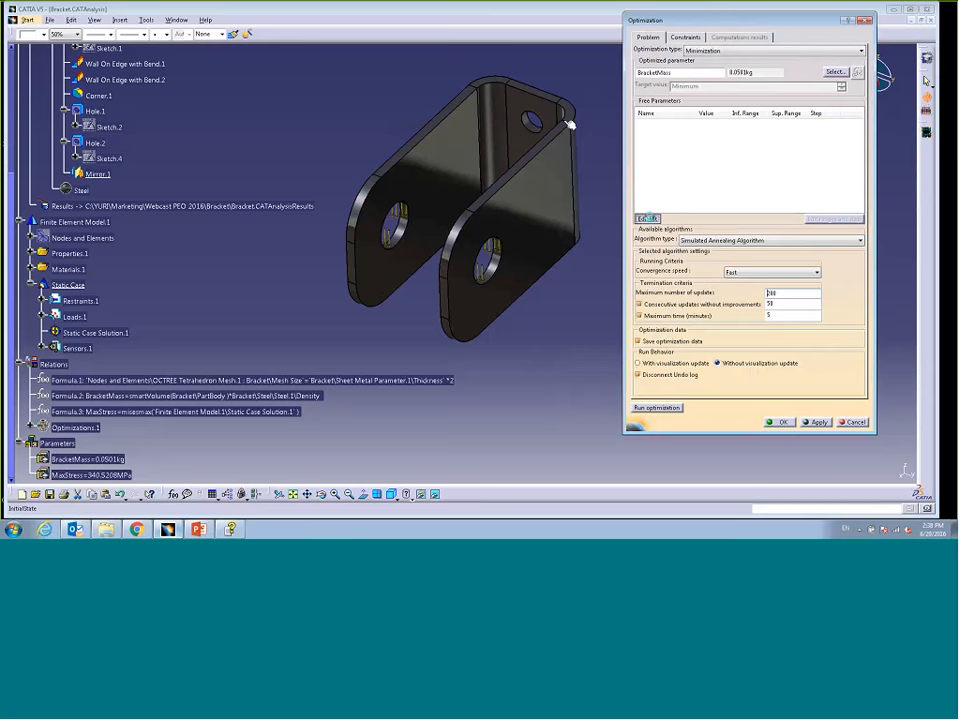
left_click(648, 219)
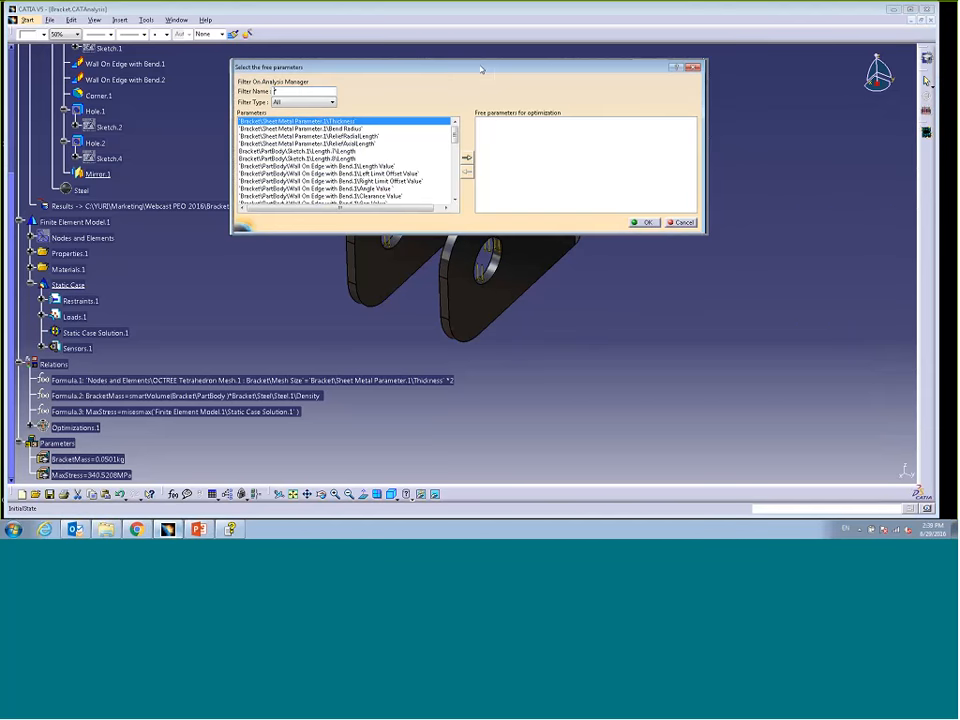
left_click_drag(487, 68, 507, 65)
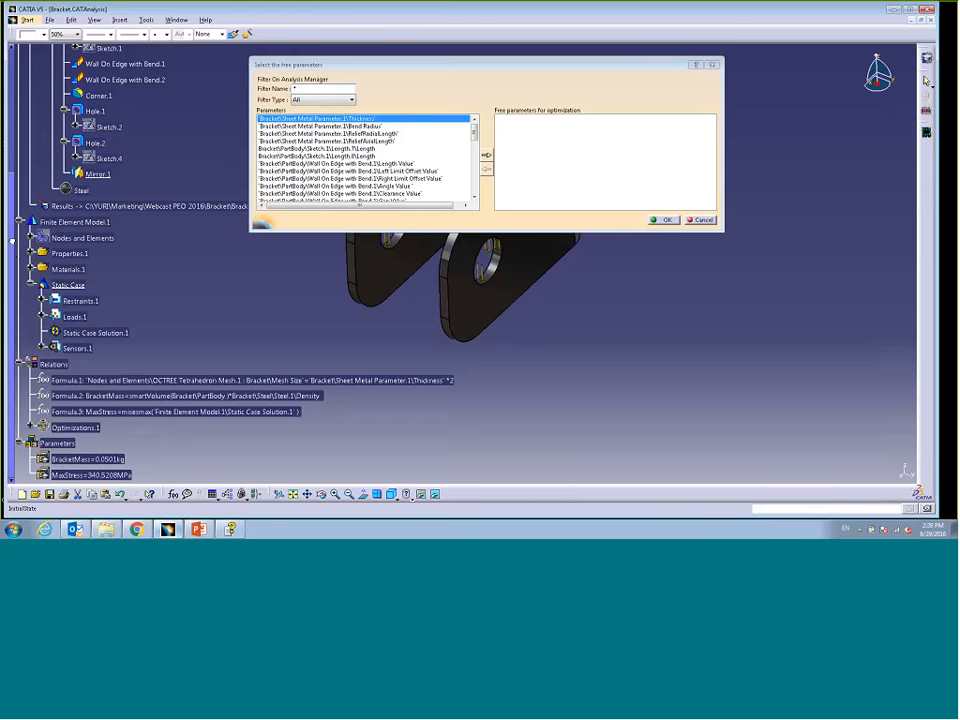
scroll(37, 148, "up", 3)
left_click(110, 156)
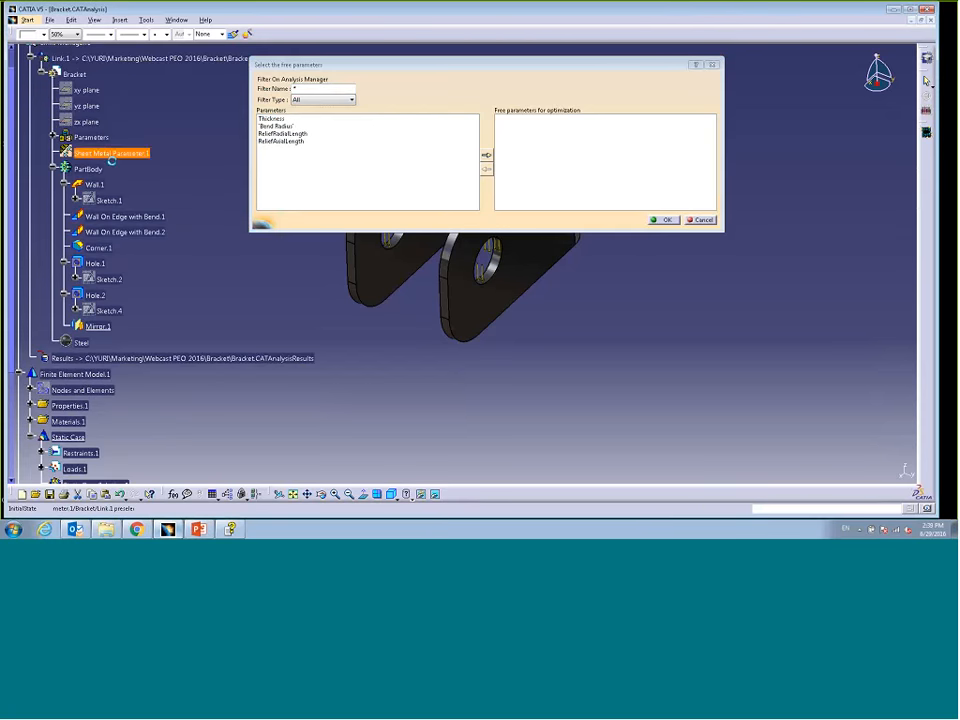
left_click(272, 119)
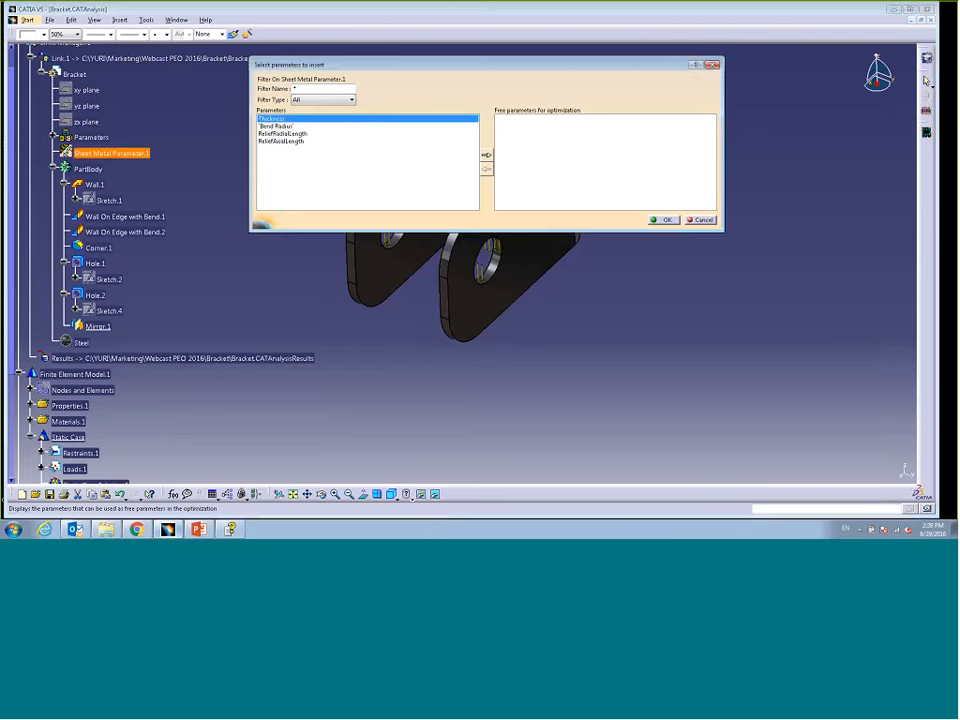
left_click(486, 155)
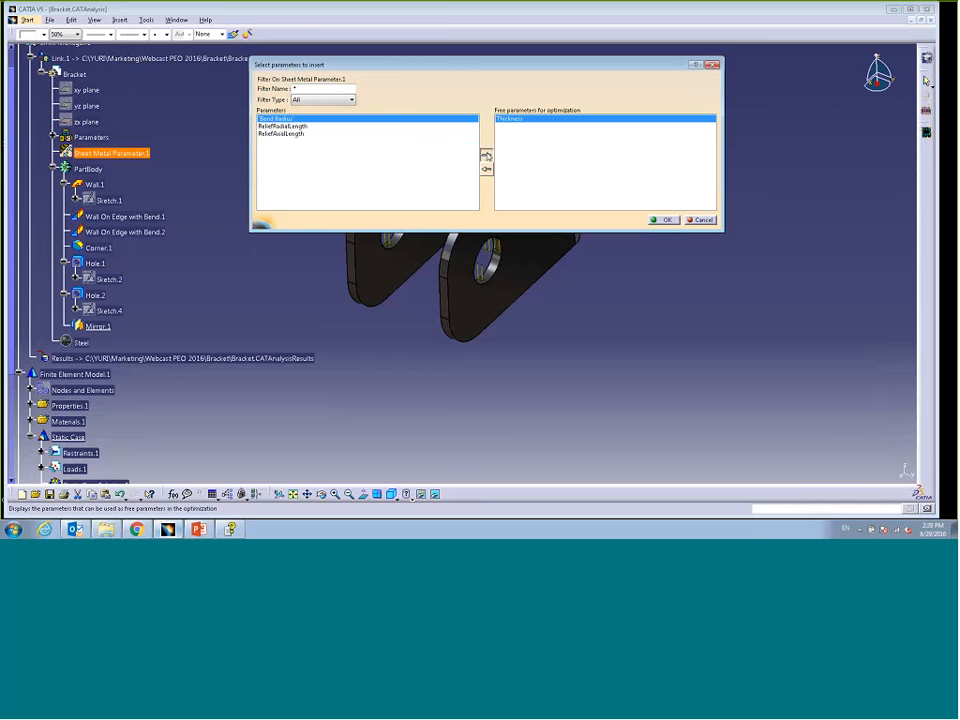
left_click(486, 155)
left_click(664, 219)
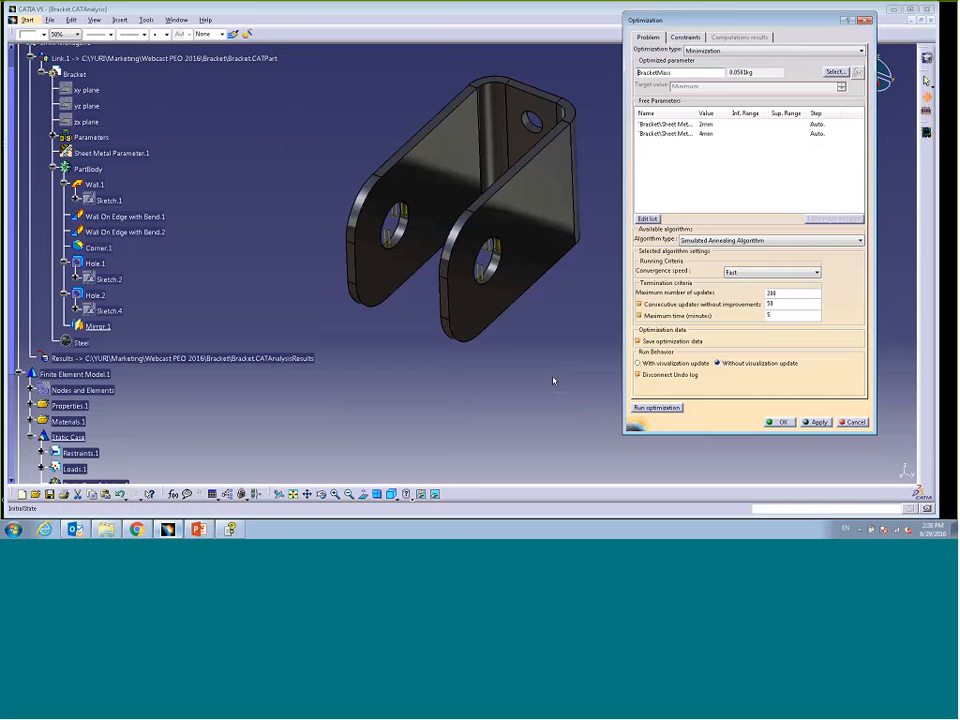
Limit the sheet metal Thickness free parameter to a range of 1 mm to 10 mm.
left_click(668, 123)
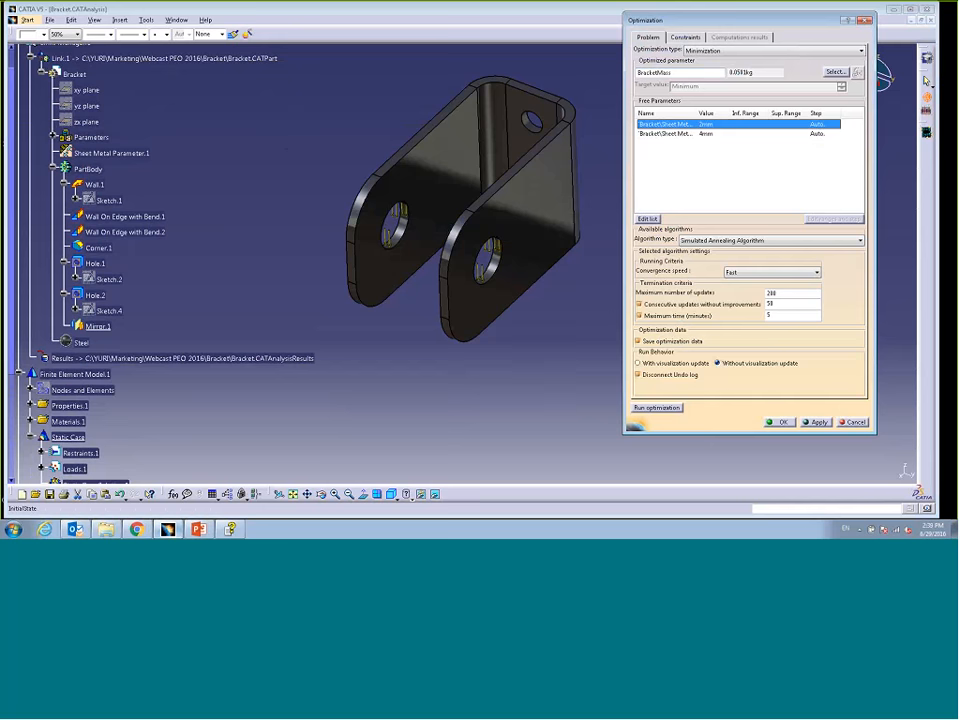
left_click(834, 218)
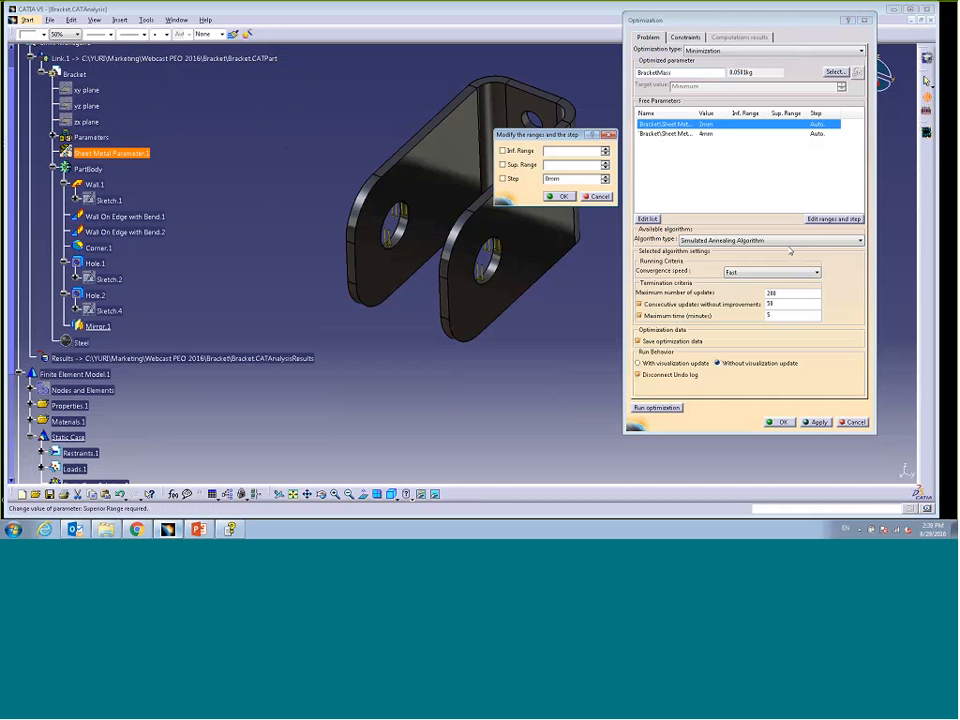
left_click(503, 151)
left_click(503, 165)
left_click_drag(573, 151, 541, 164)
type("1")
type("10")
left_click(582, 180)
left_click(563, 197)
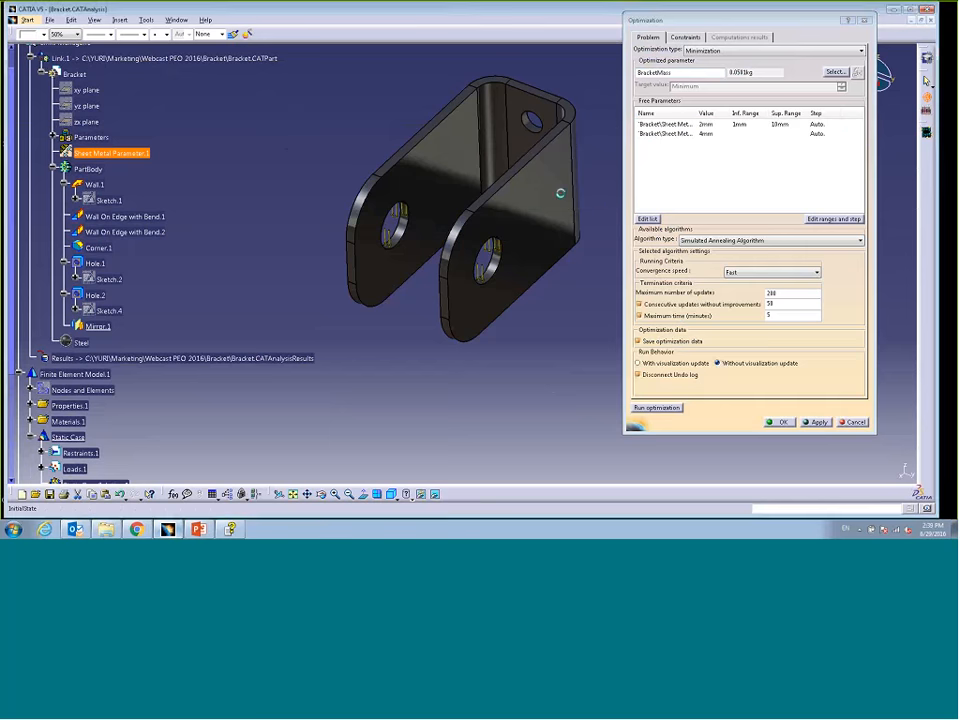
Limit the Bend Radius free parameter to a range of 3 mm to 8 mm.
left_click(668, 134)
left_click(832, 219)
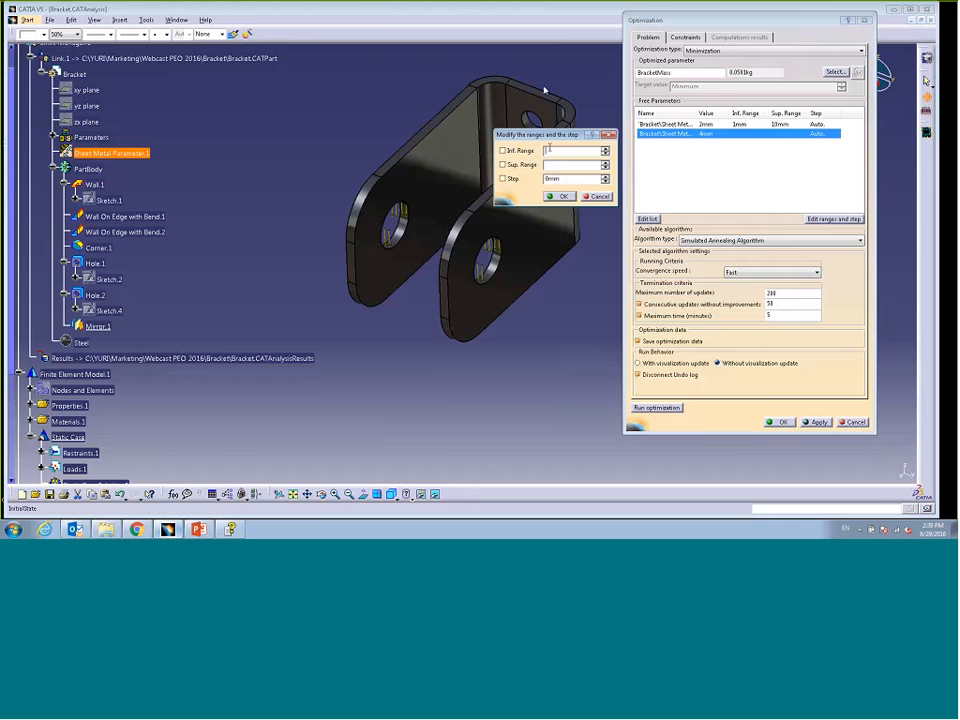
type("3")
left_click(562, 165)
type("4mm")
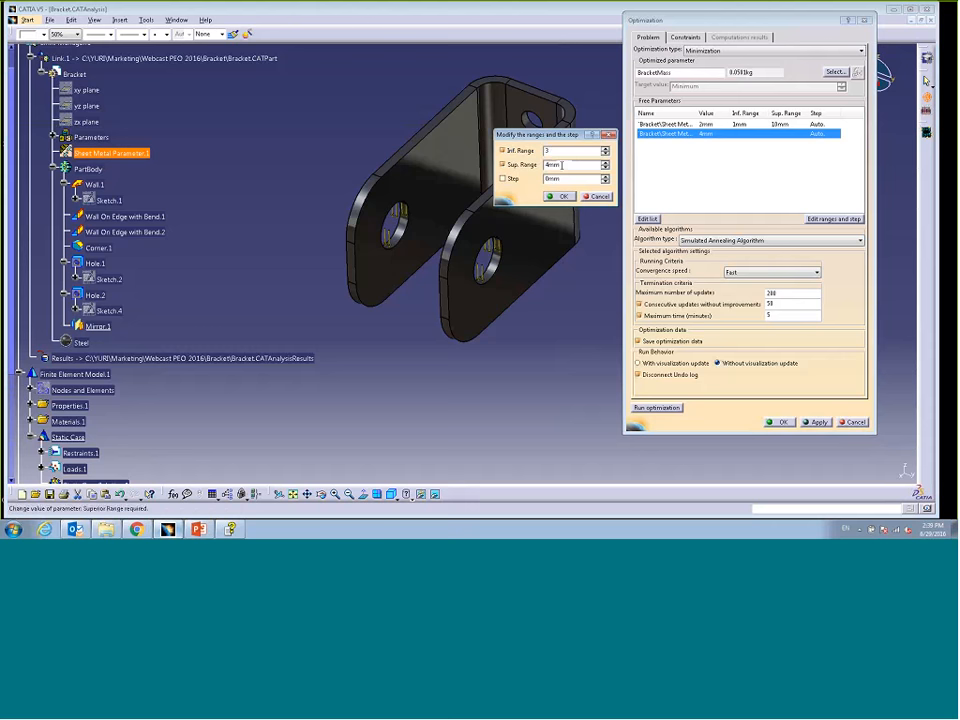
key("Return")
type("8")
left_click(562, 197)
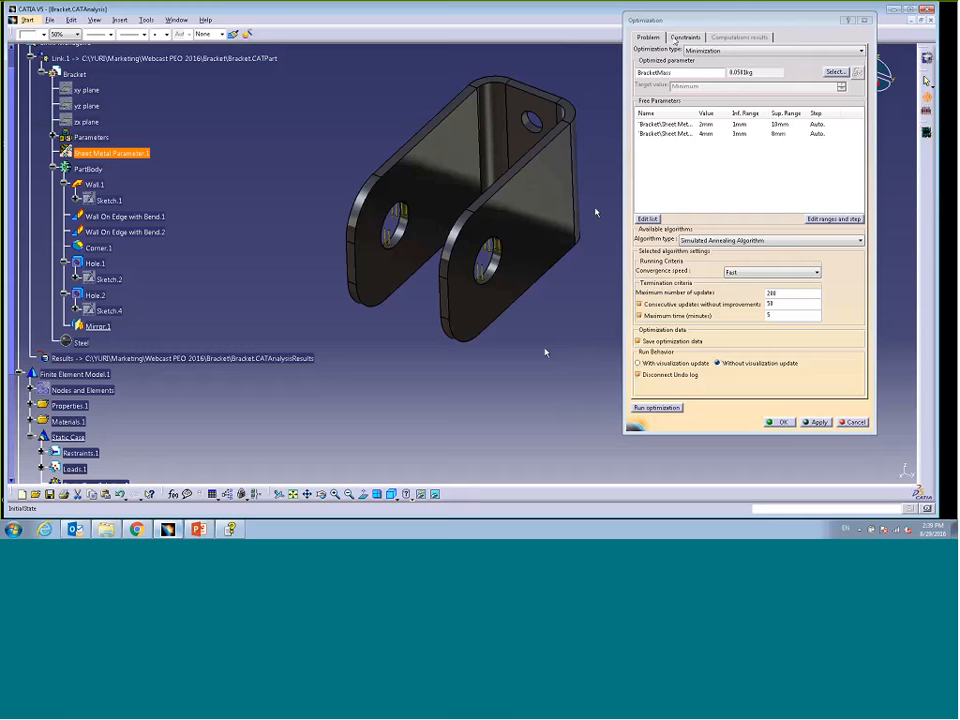
Start a new optimization constraint whose expression begins with MaxStress followed by the <= operator.
left_click(685, 37)
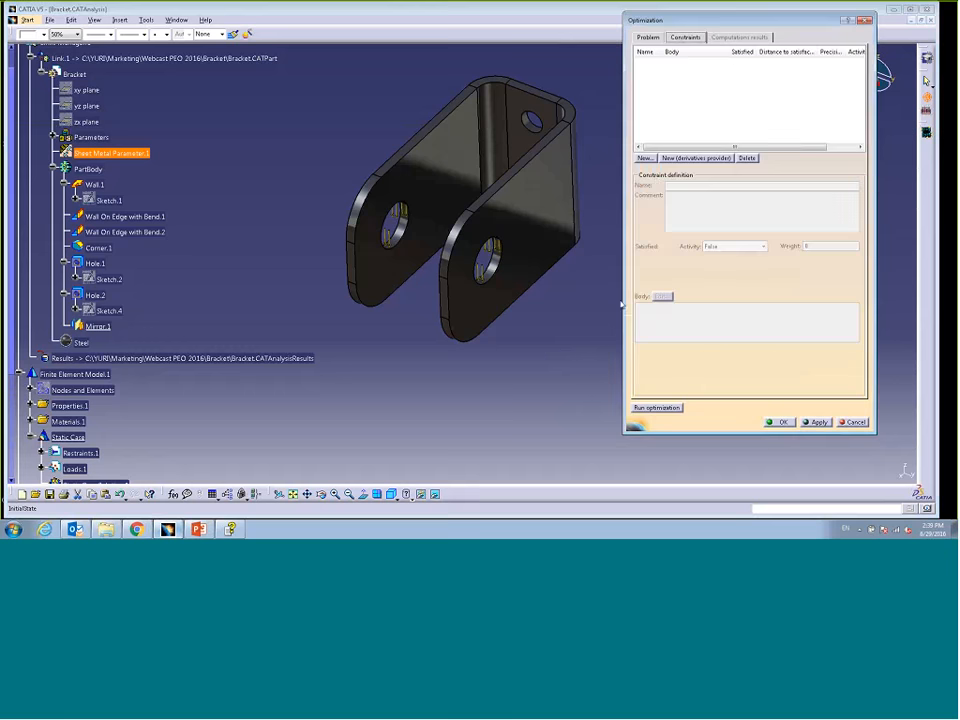
left_click(645, 158)
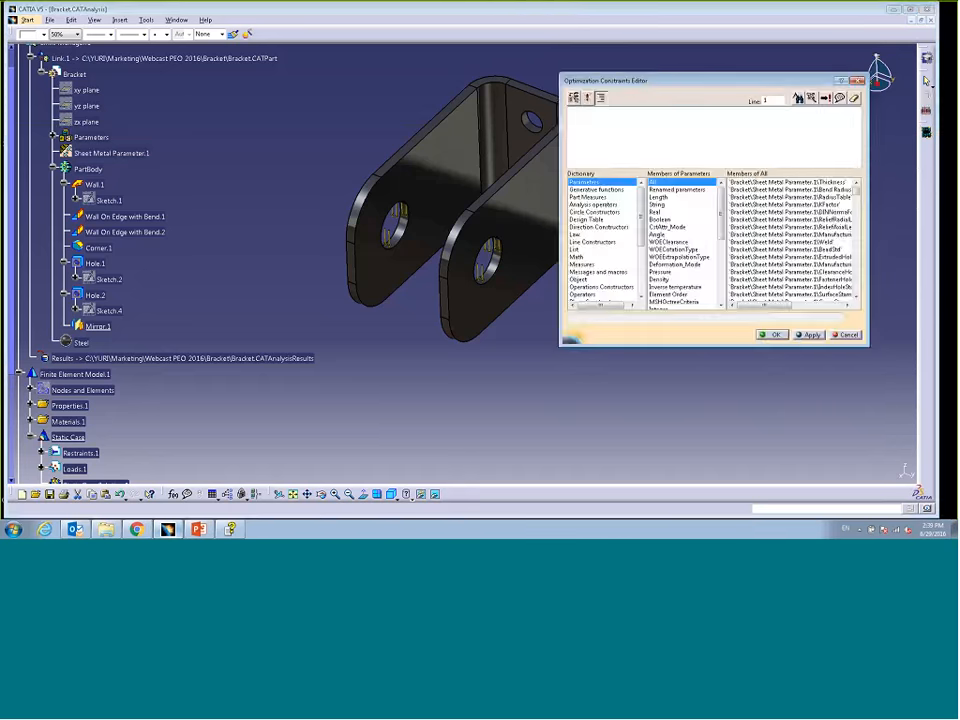
left_click_drag(9, 263, 3, 390)
left_click(107, 478)
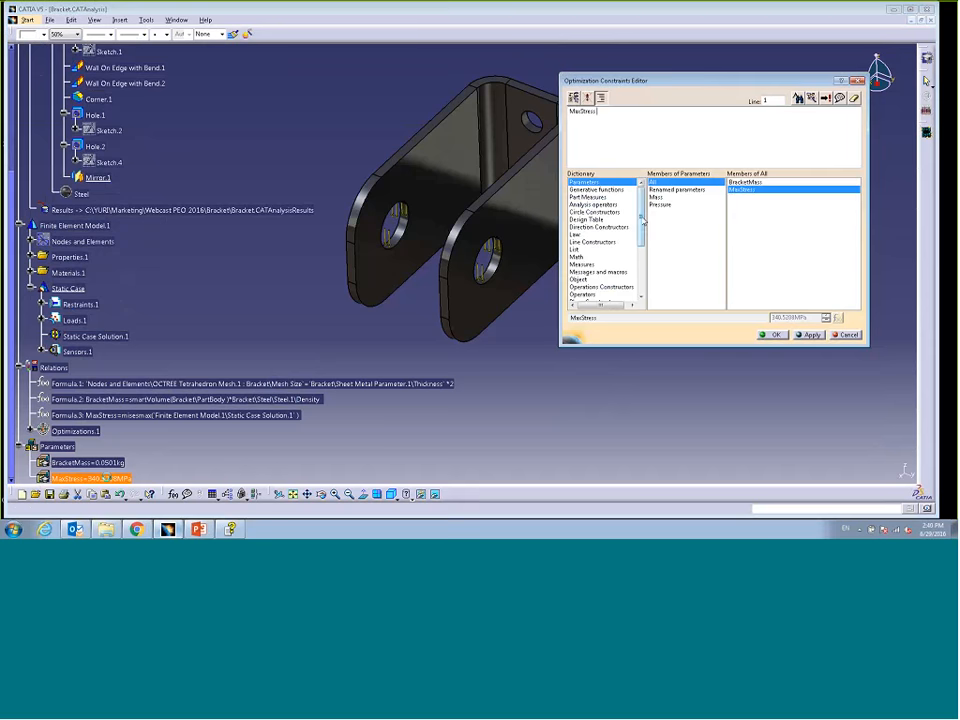
left_click_drag(642, 218, 643, 236)
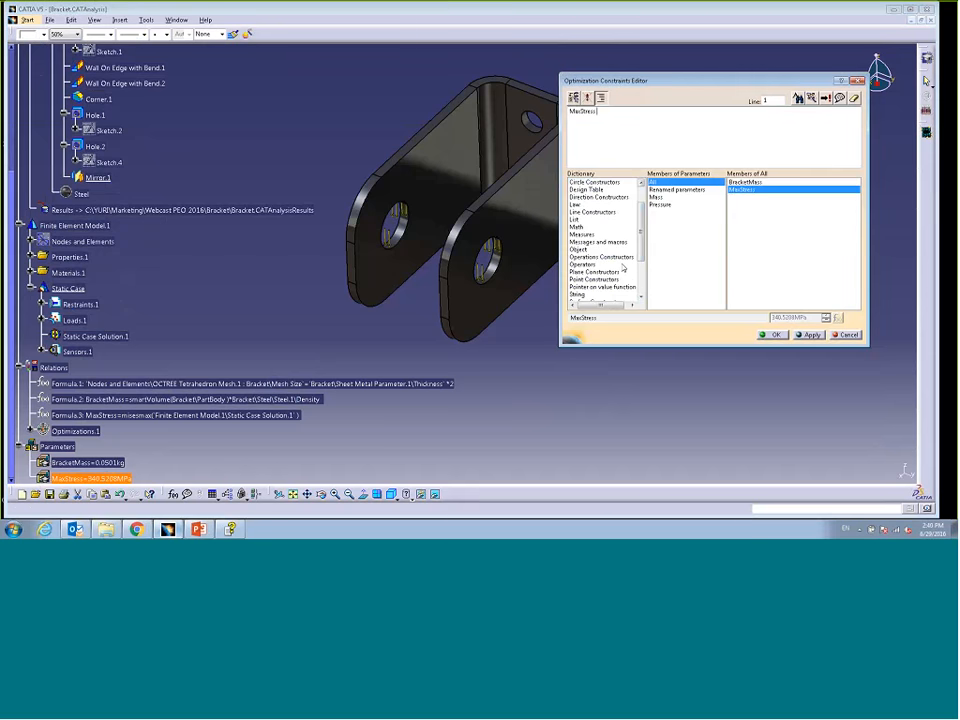
left_click(620, 264)
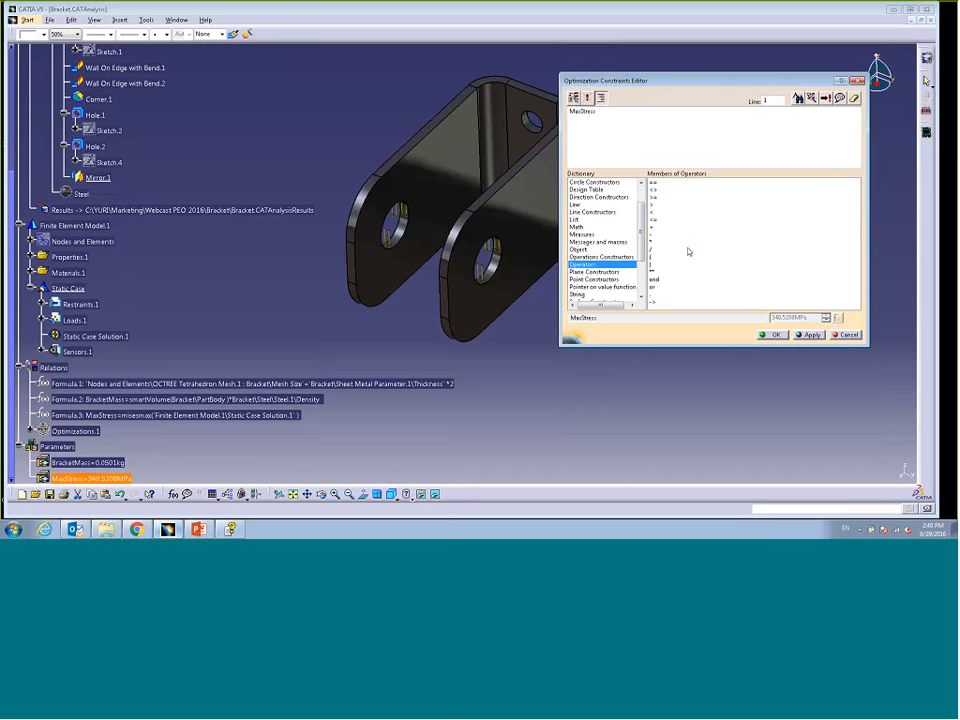
left_click(655, 219)
double_click(656, 220)
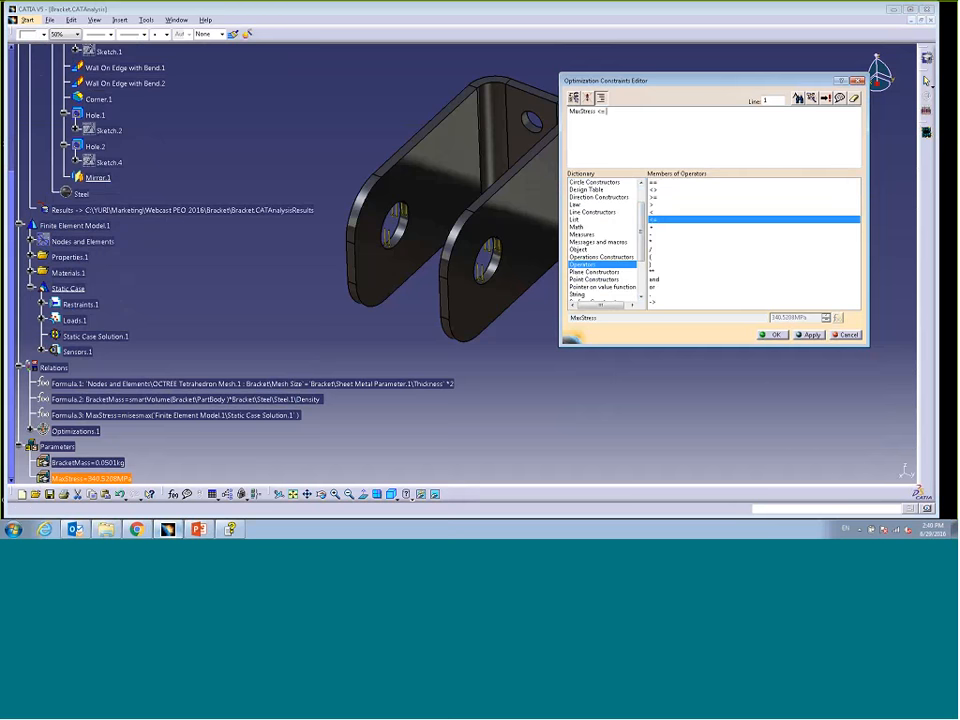
Add the Steel material's Yield Strength to the constraint, change the operator to <, and try to accept the expression.
left_click_drag(14, 255, 3, 205)
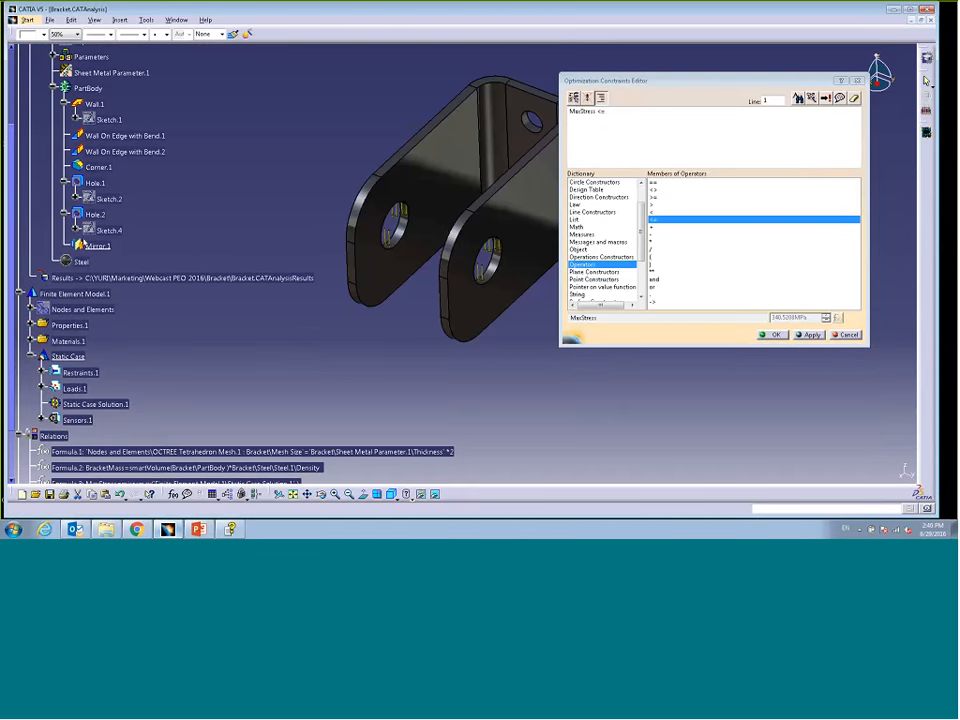
left_click(81, 263)
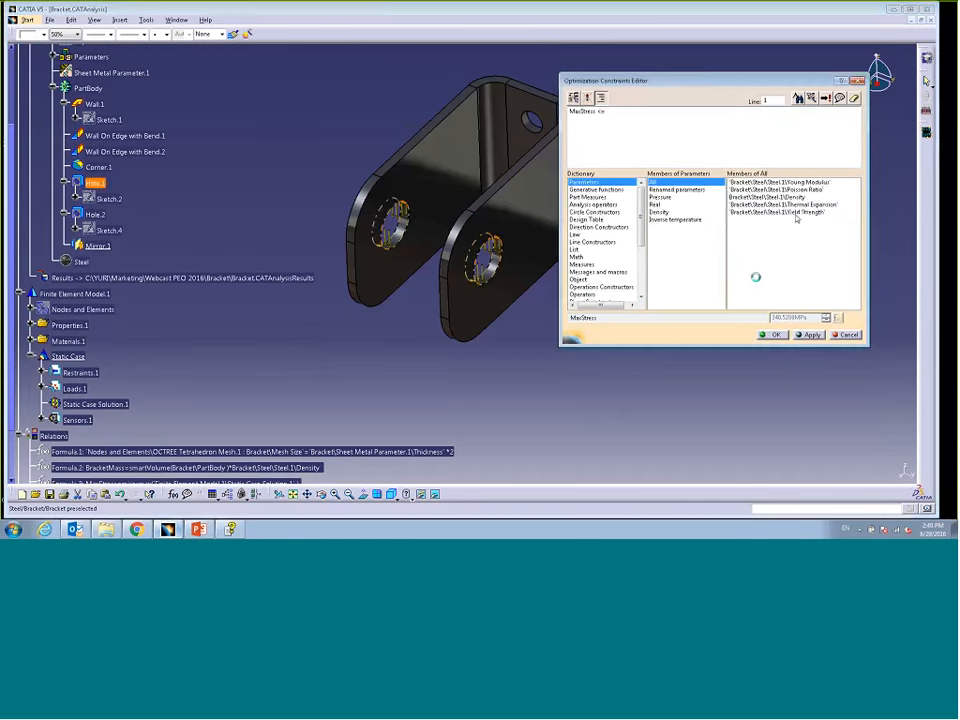
double_click(796, 213)
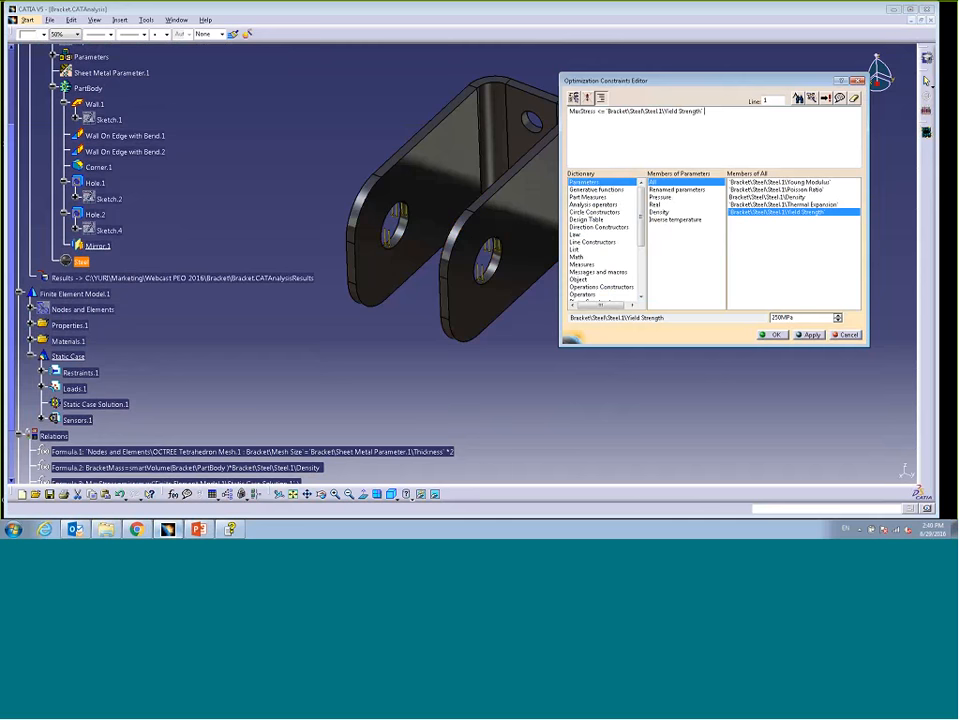
left_click(604, 112)
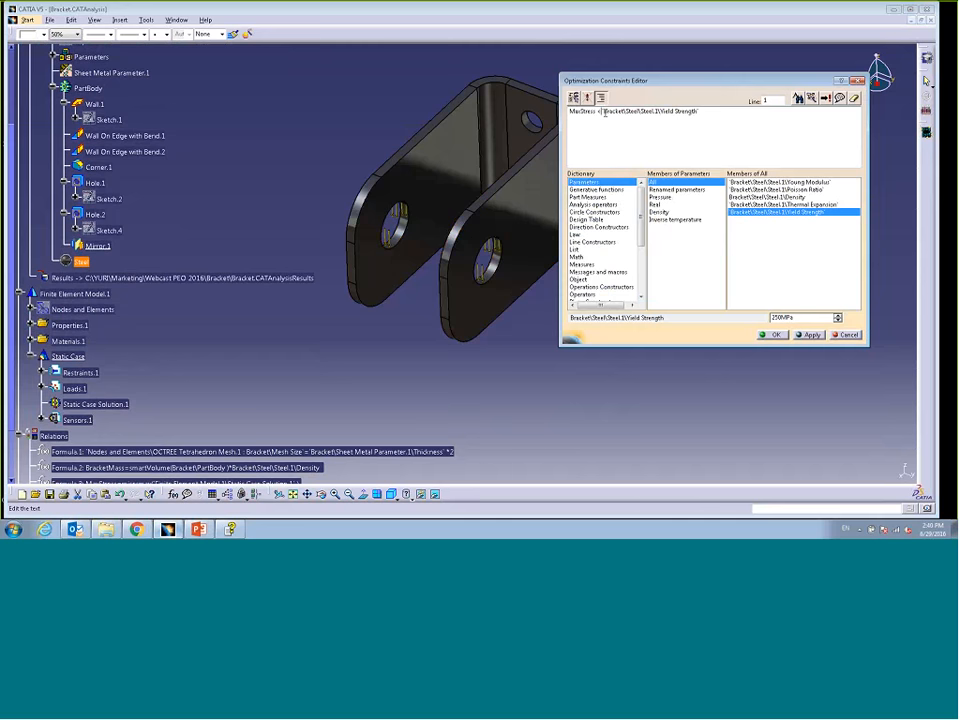
left_click(775, 335)
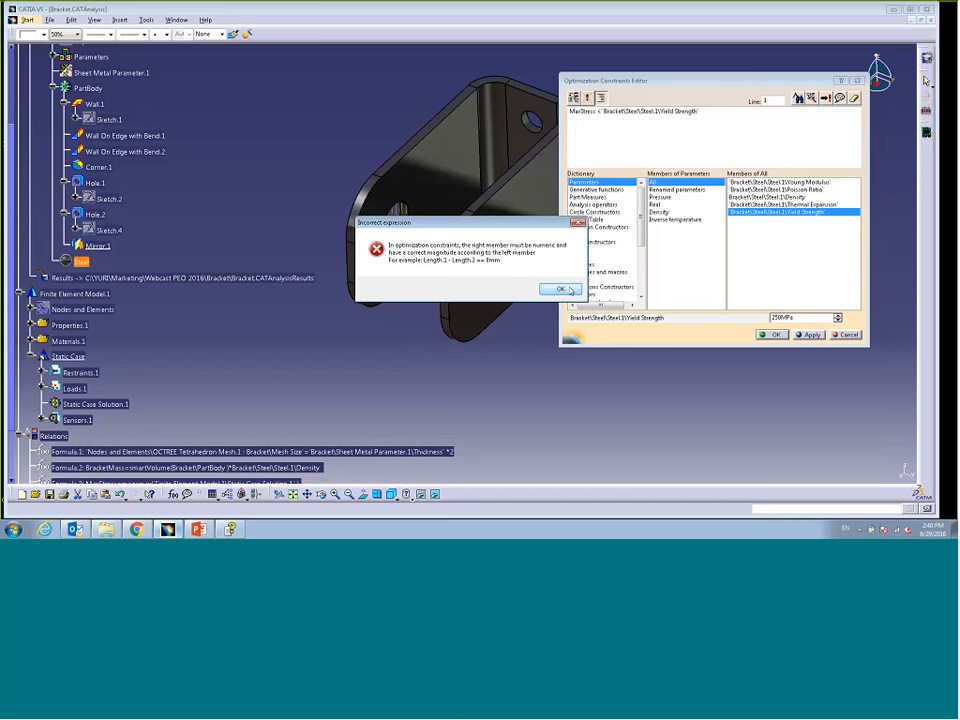
key("Return")
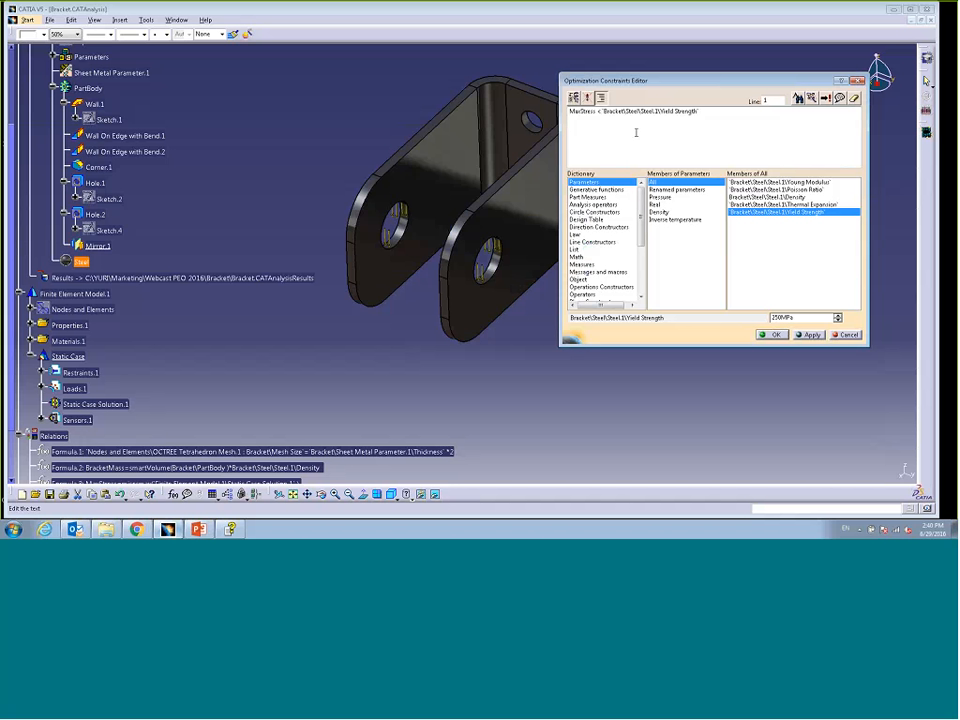
Rewrite the constraint as MaxStress - `Bracket\Steel\Steel.1\Yield Strength` < 0MPa and accept it.
key("BackSpace")
type("0MPa")
left_click(771, 334)
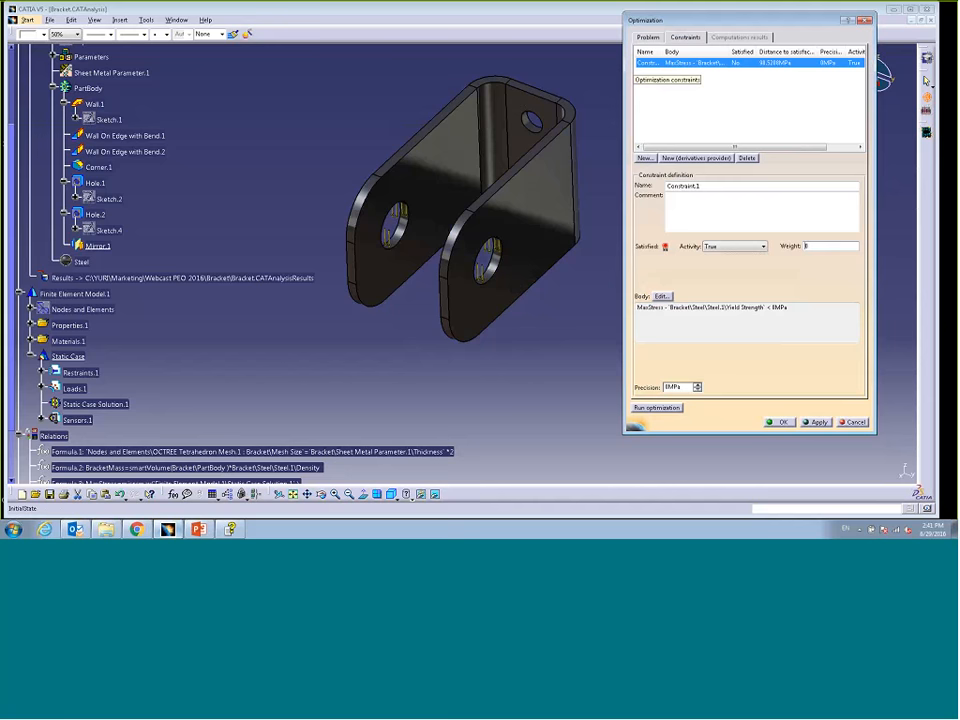
Set the maximum number of updates in the optimization's termination criteria to 50.
left_click(648, 37)
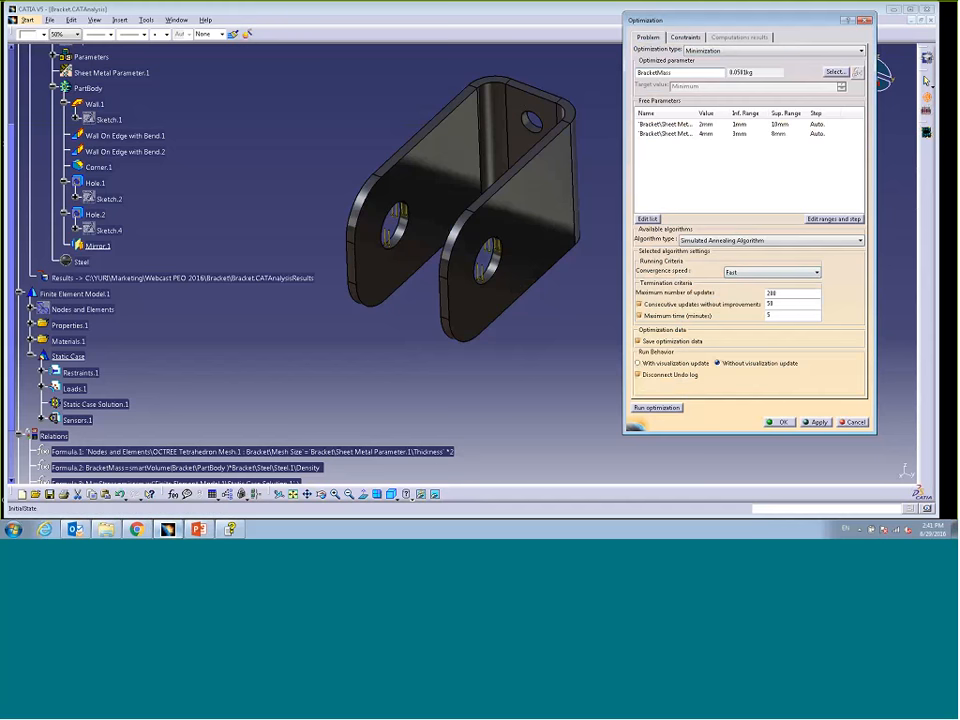
key("BackSpace")
key("BackSpace")
key("BackSpace")
type("50")
left_click(789, 306)
Run the optimization and save its data to an Excel worksheet named log in the Bracket folder.
left_click(657, 407)
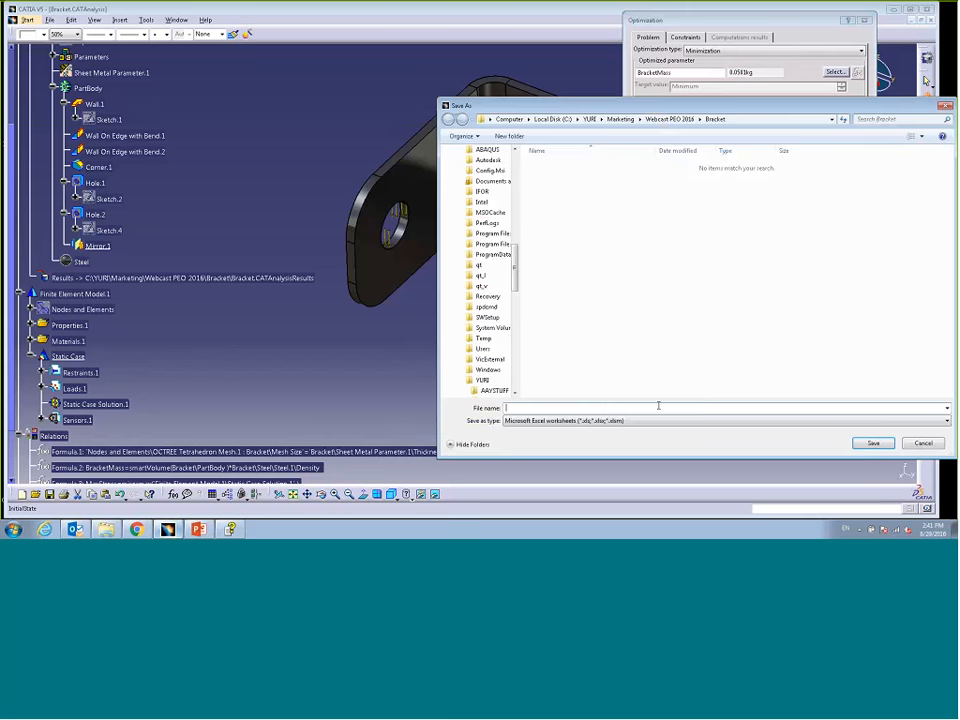
type("log")
left_click(864, 440)
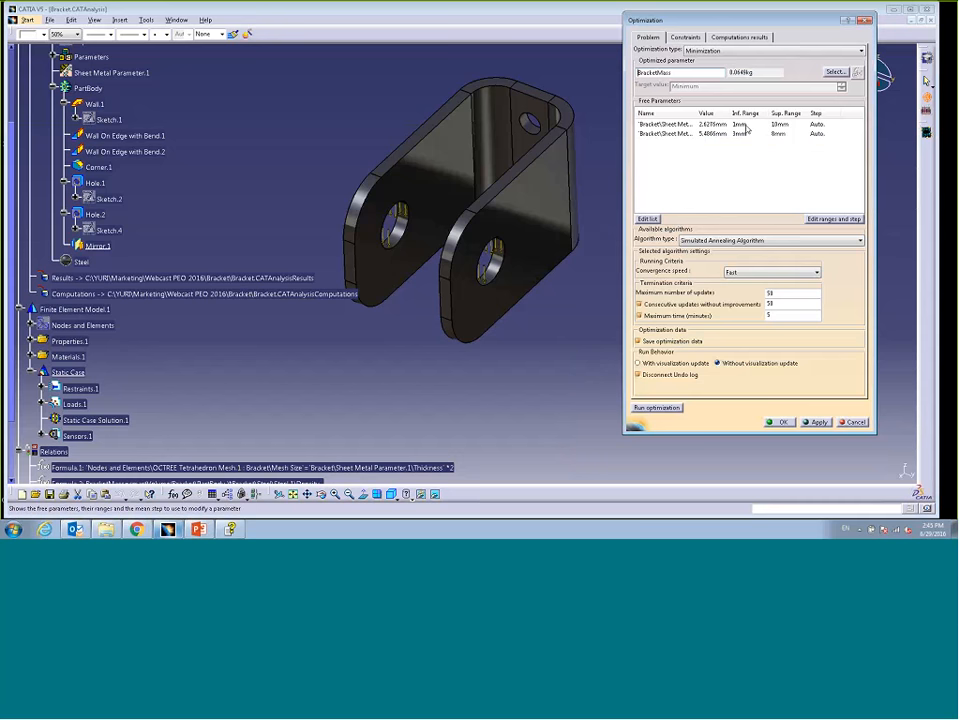
Examine the optimized Thickness and Bend Radius values along with BracketMass and MaxStress, and accept the optimization.
mouse_move(729, 113)
left_mouse_down()
mouse_move(749, 112)
mouse_move(732, 112)
left_mouse_up()
left_click_drag(876, 150, 908, 150)
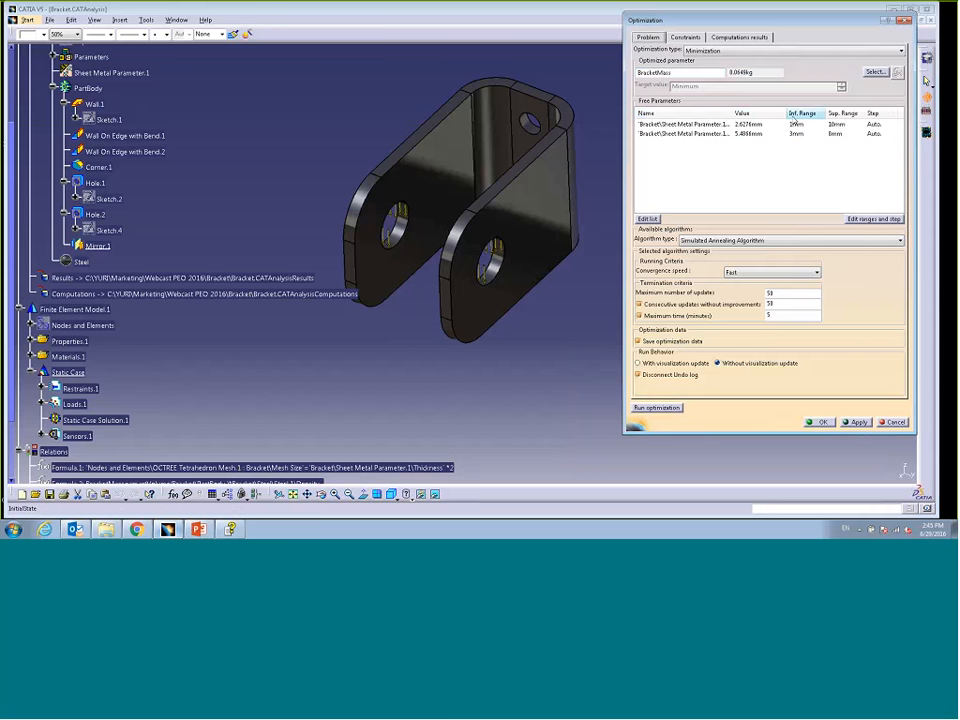
left_click_drag(788, 113, 821, 113)
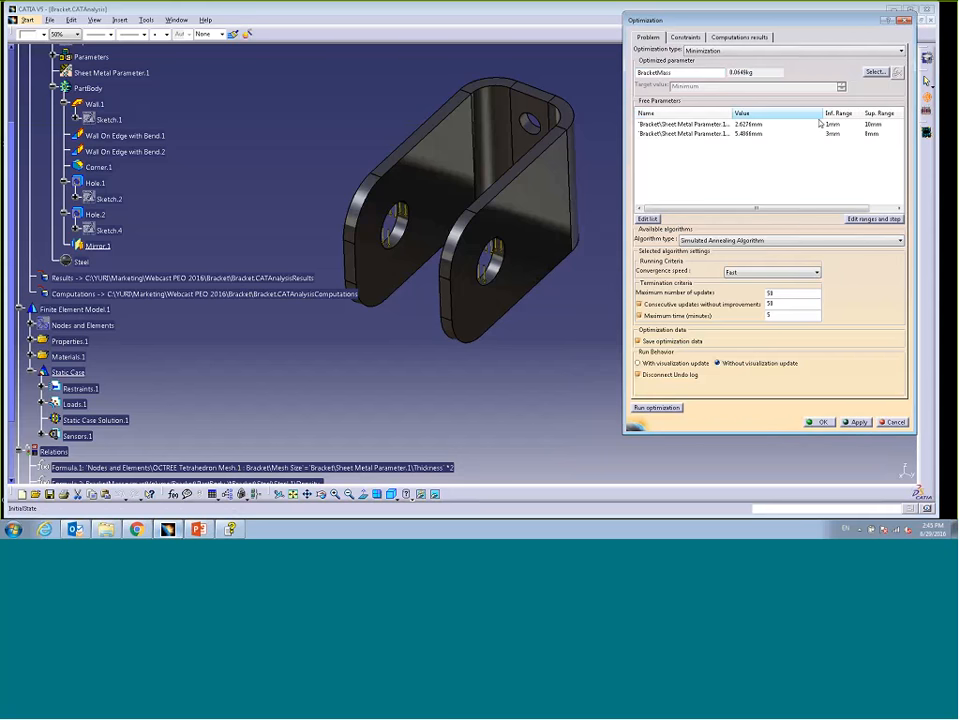
left_click_drag(733, 113, 797, 113)
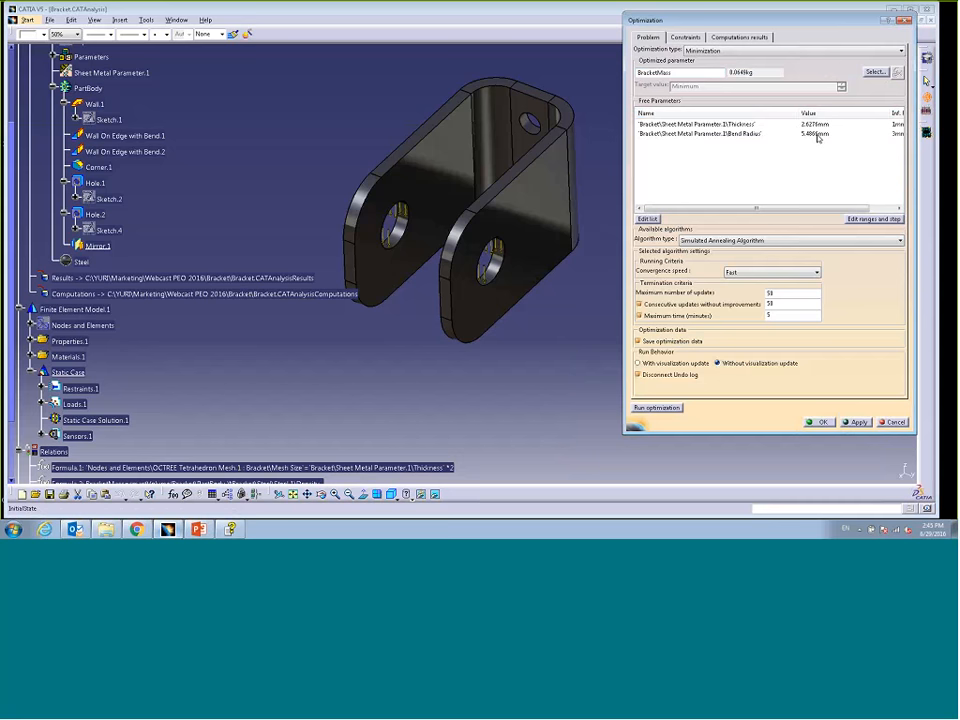
left_click(746, 125)
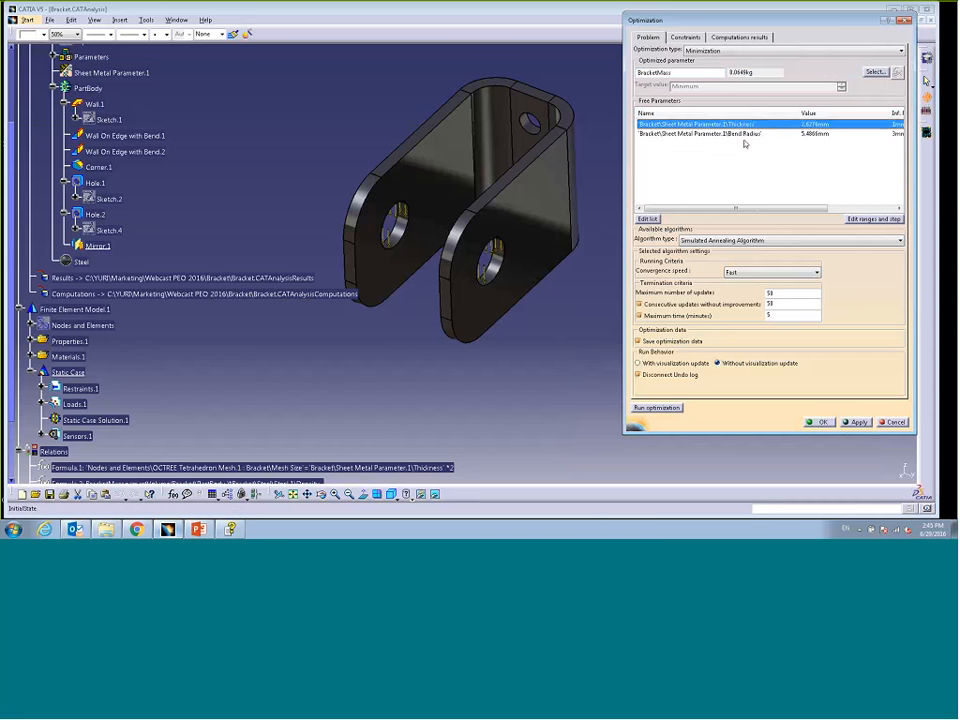
left_click(764, 135)
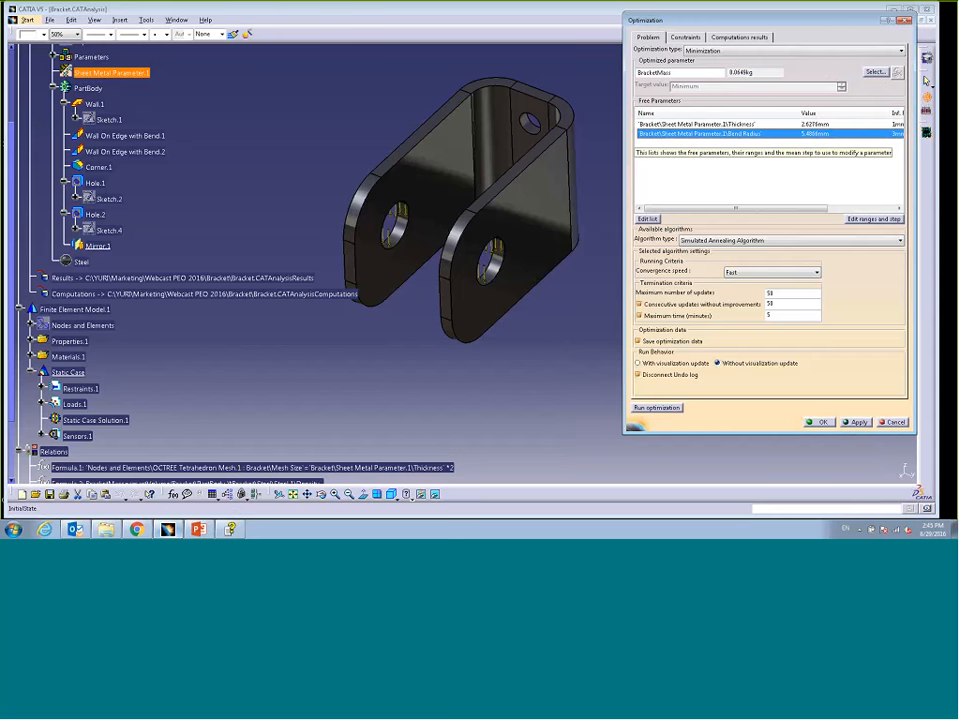
left_click_drag(11, 240, 11, 296)
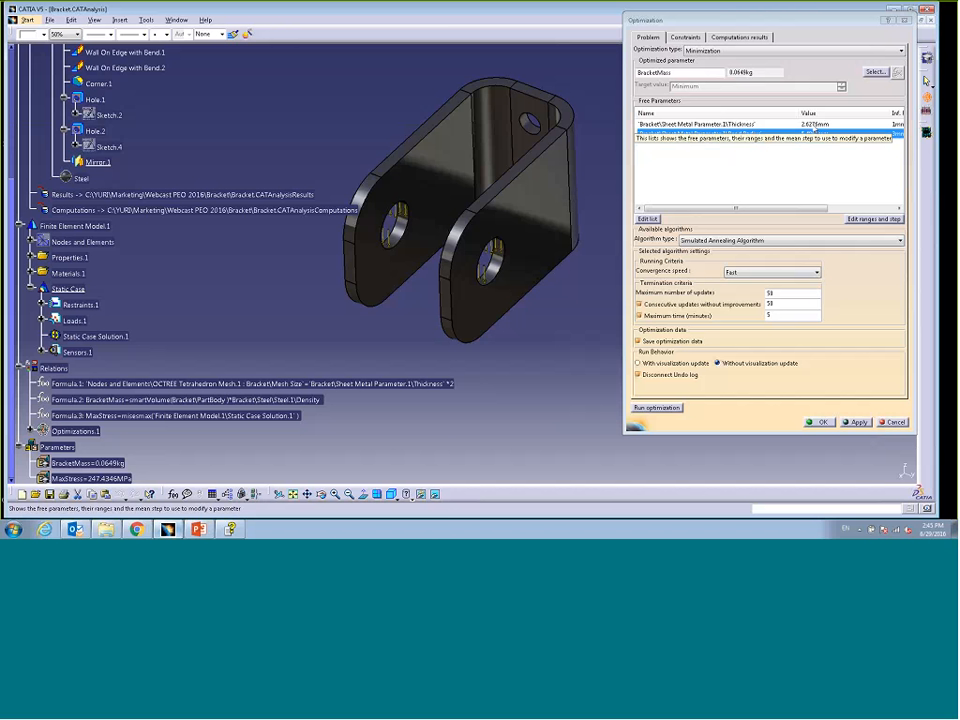
left_click(808, 163)
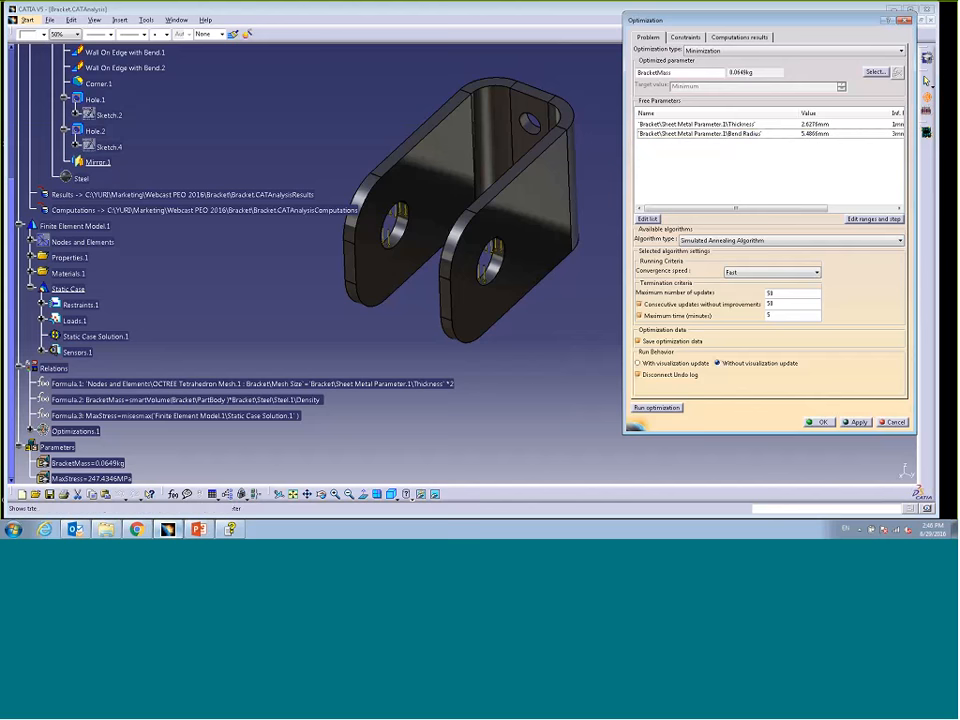
left_click(812, 422)
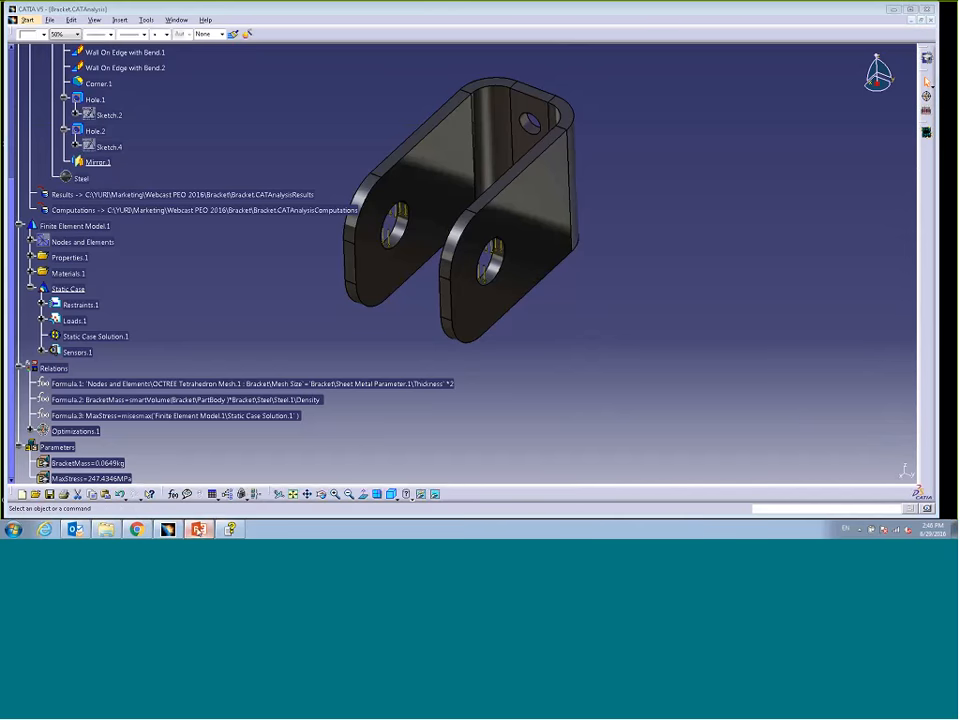
Switch to the PowerPoint presentation and show slide 20, "What is Design of Experiments?".
left_click(198, 529)
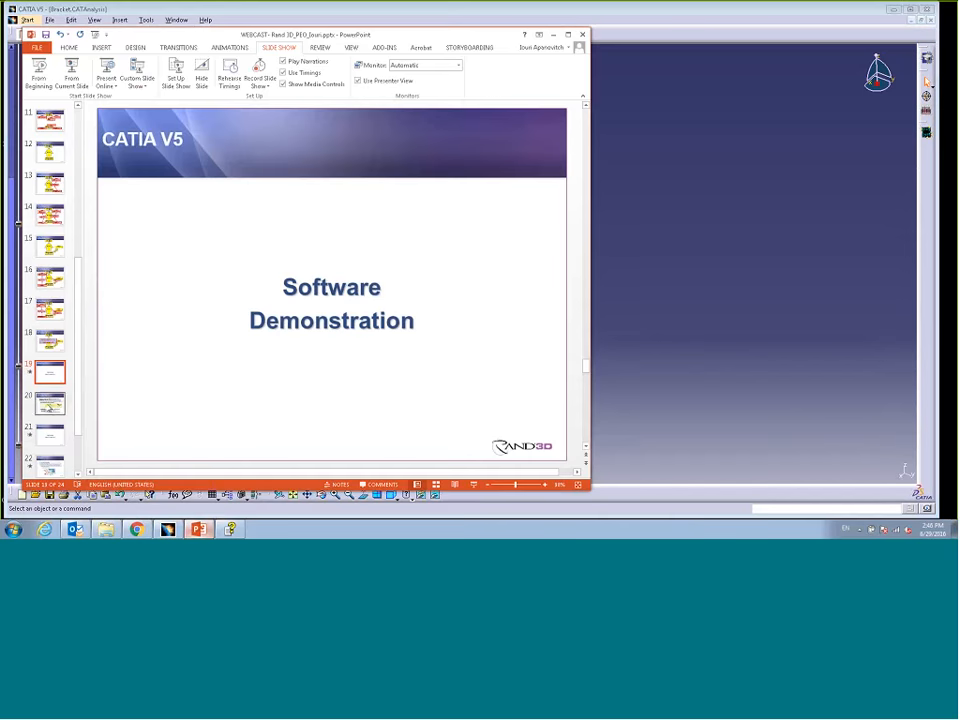
left_click(50, 404)
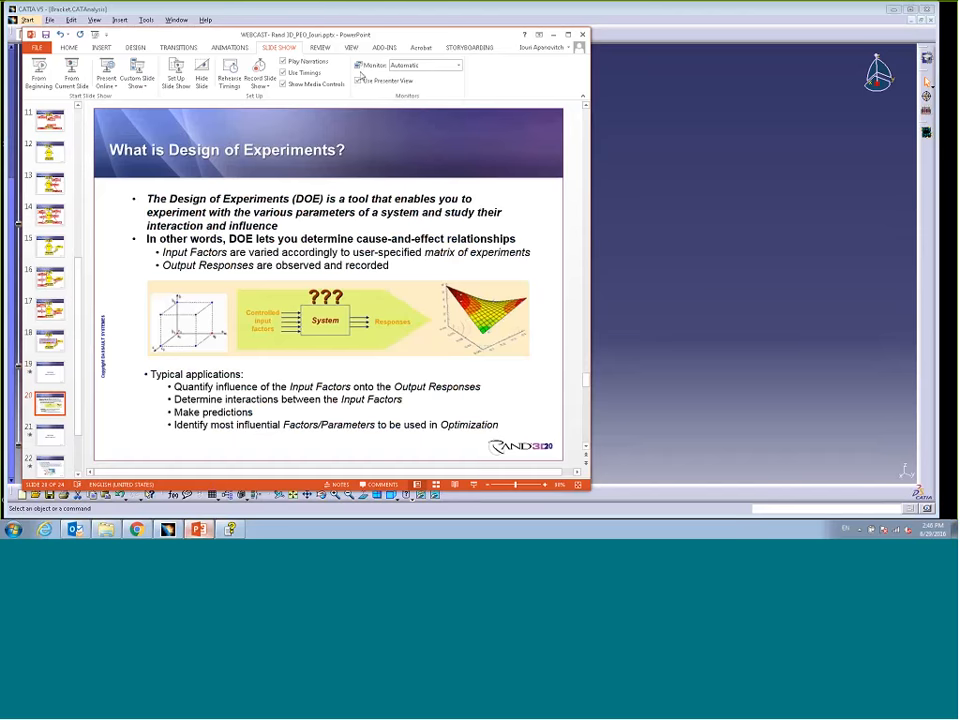
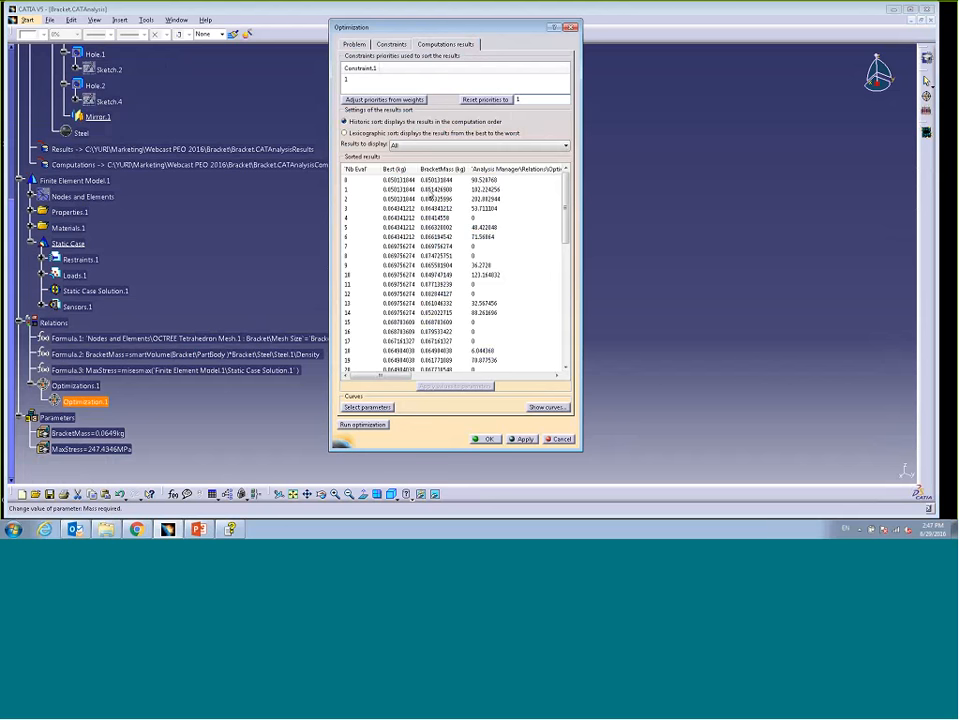
Apply the values of evaluation 0 from the optimization's computation results to the parameters and accept.
left_click(391, 181)
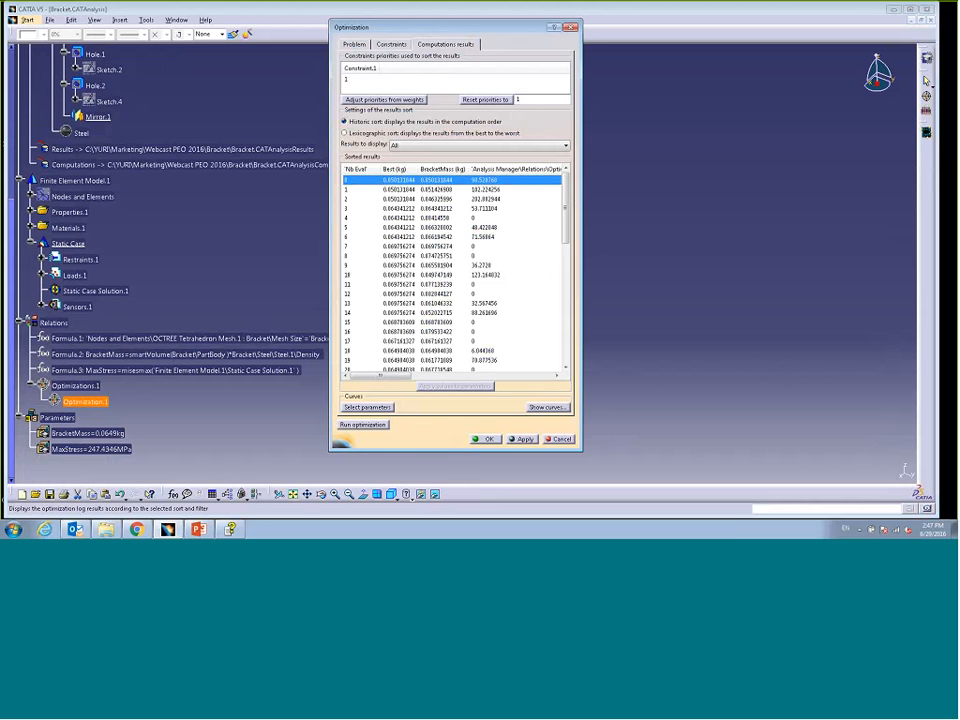
left_click(455, 386)
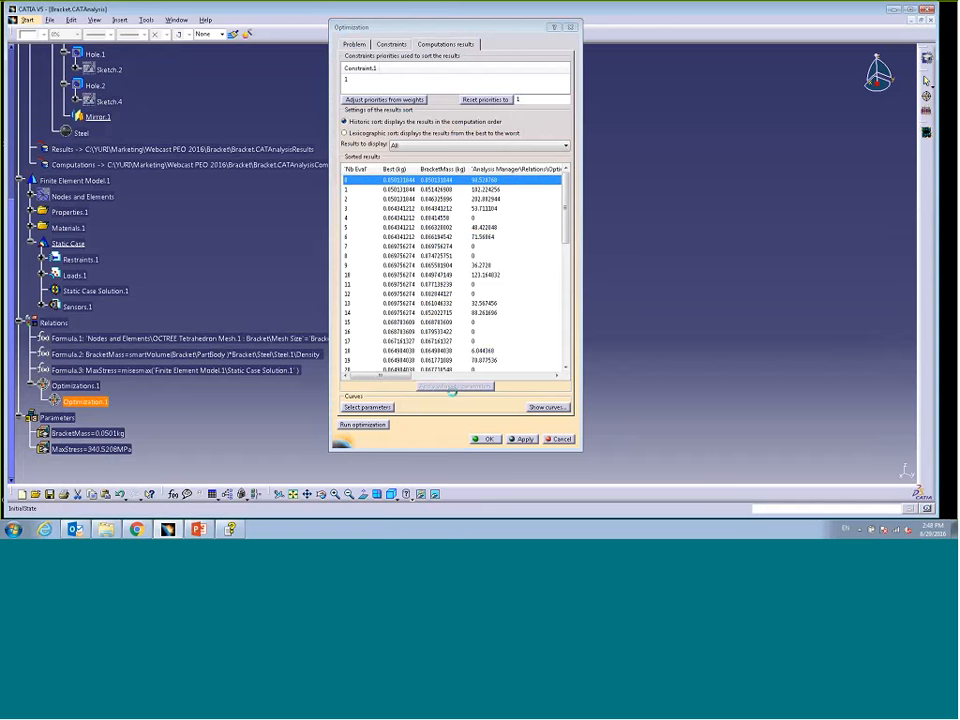
left_click(484, 439)
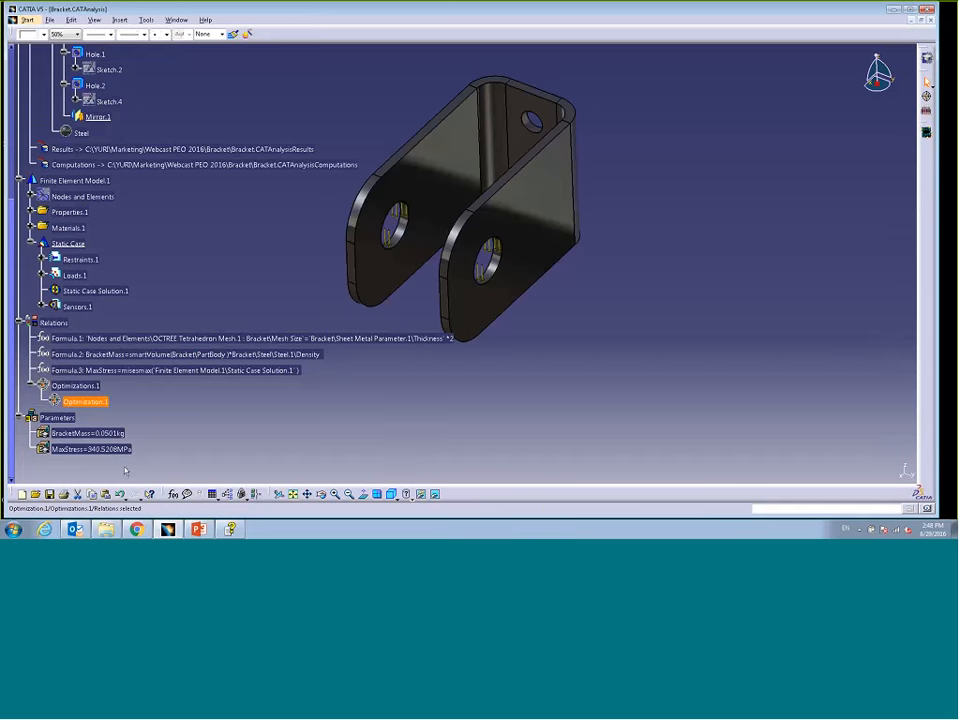
left_click(98, 450)
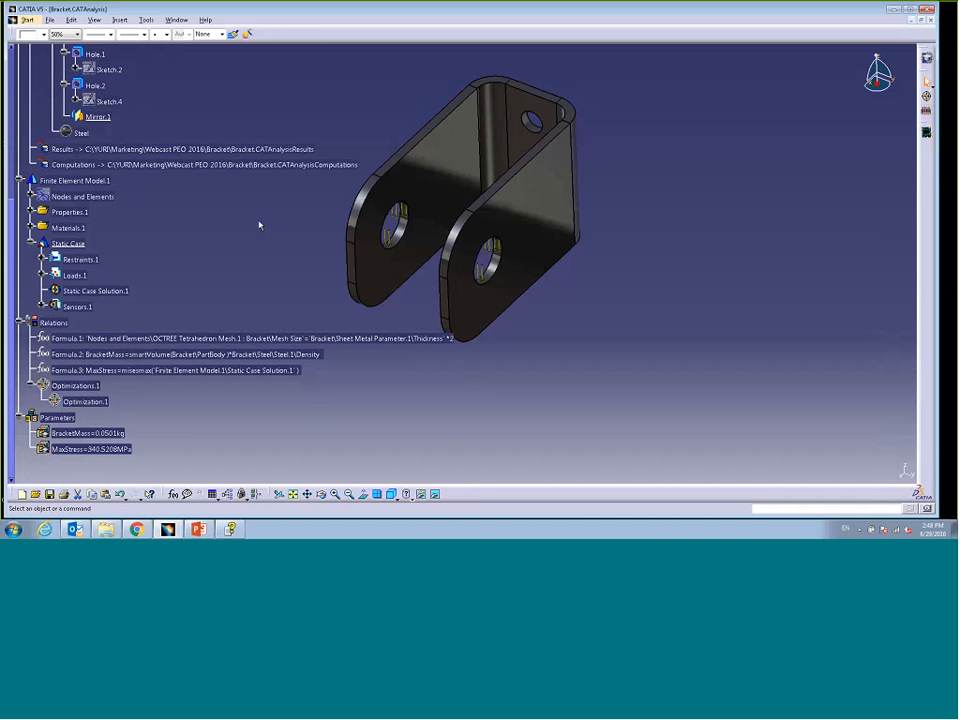
Start a Design of Experiments, add the sheet metal Thickness and Bend Radius as input parameters, and widen the dialog to show their full names.
left_click(926, 112)
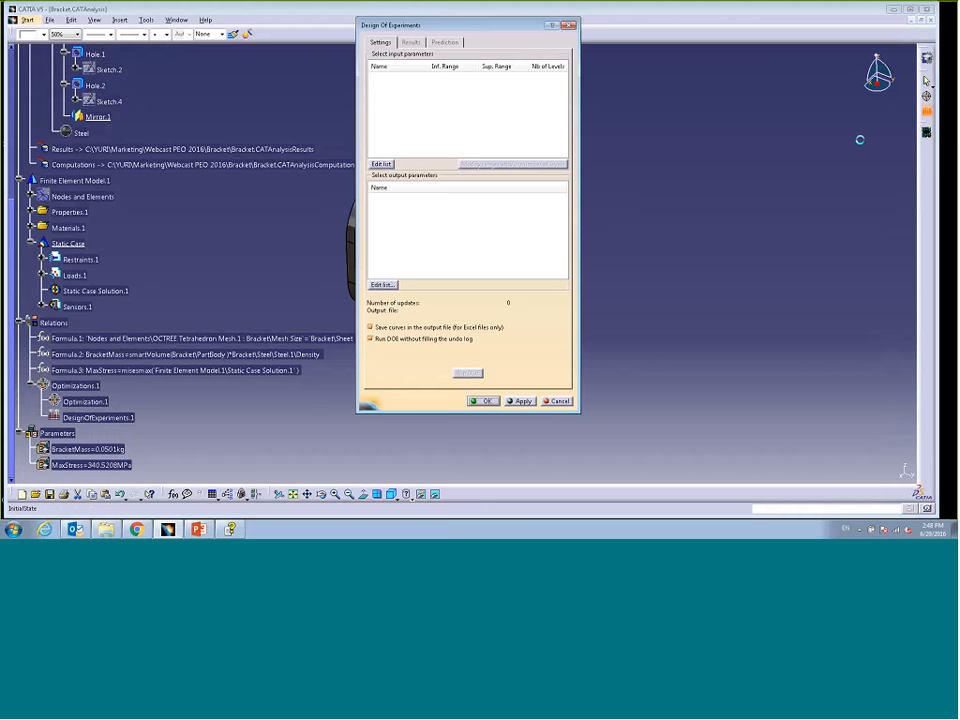
left_click_drag(450, 25, 718, 31)
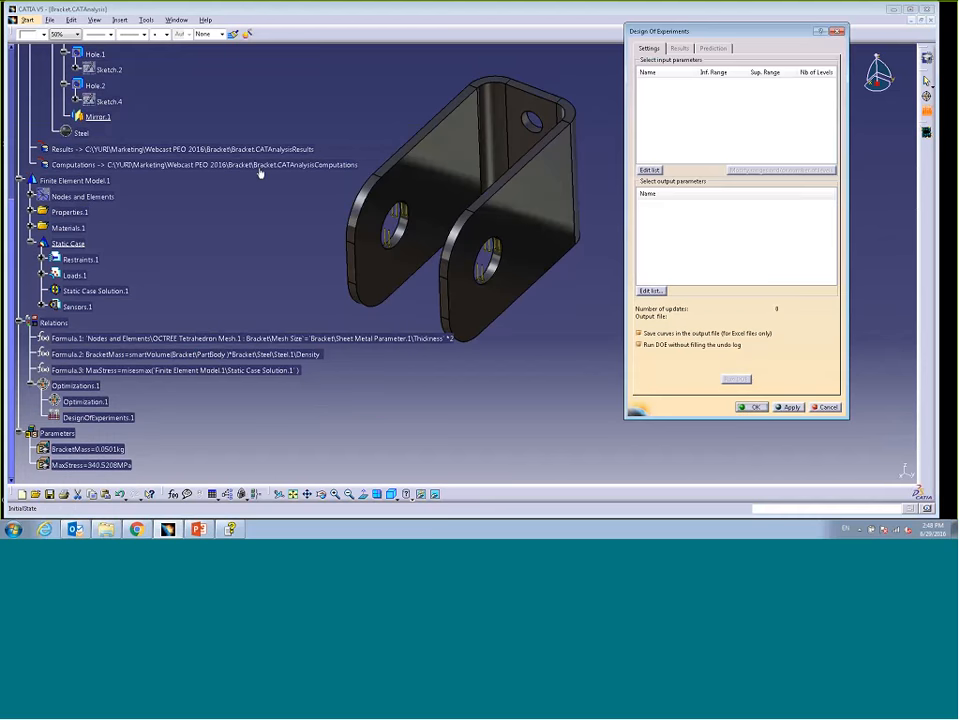
scroll(30, 212, "up", 5)
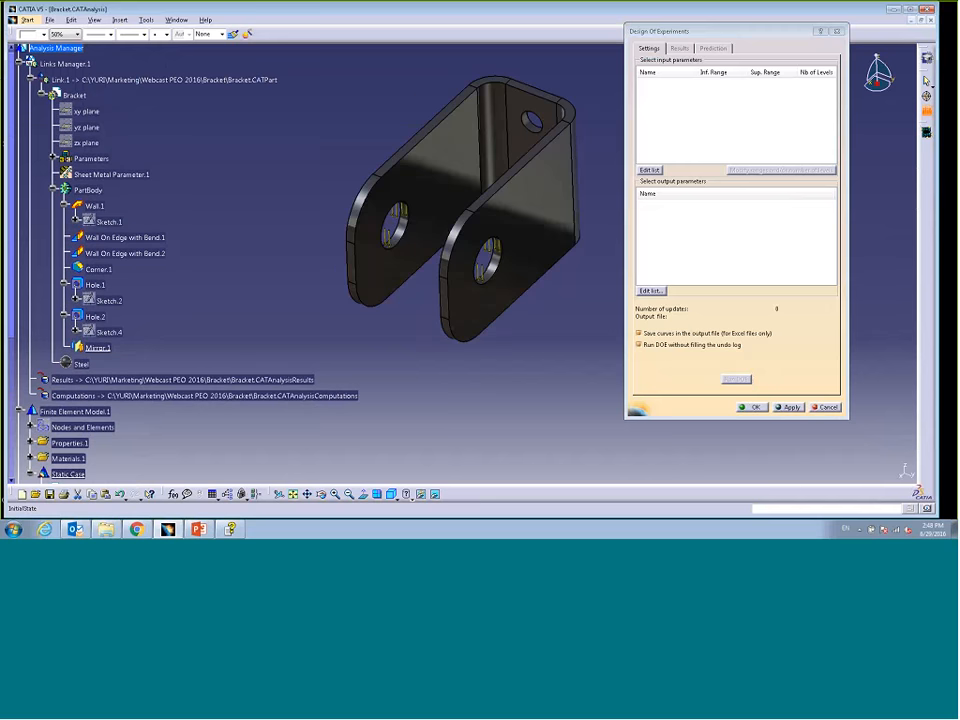
left_click(649, 170)
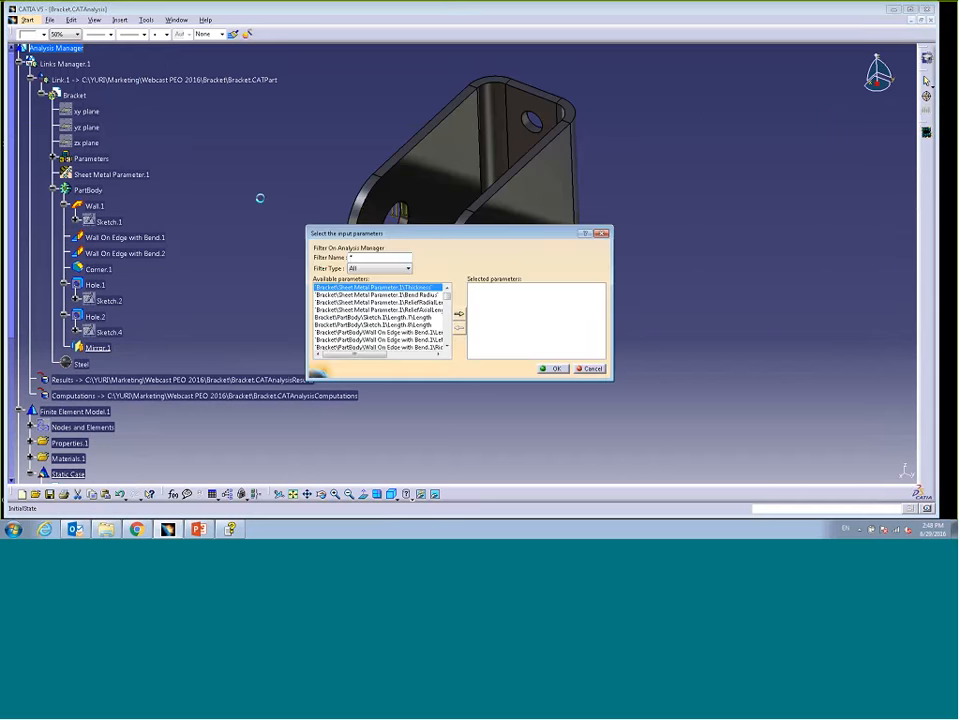
left_click(108, 175)
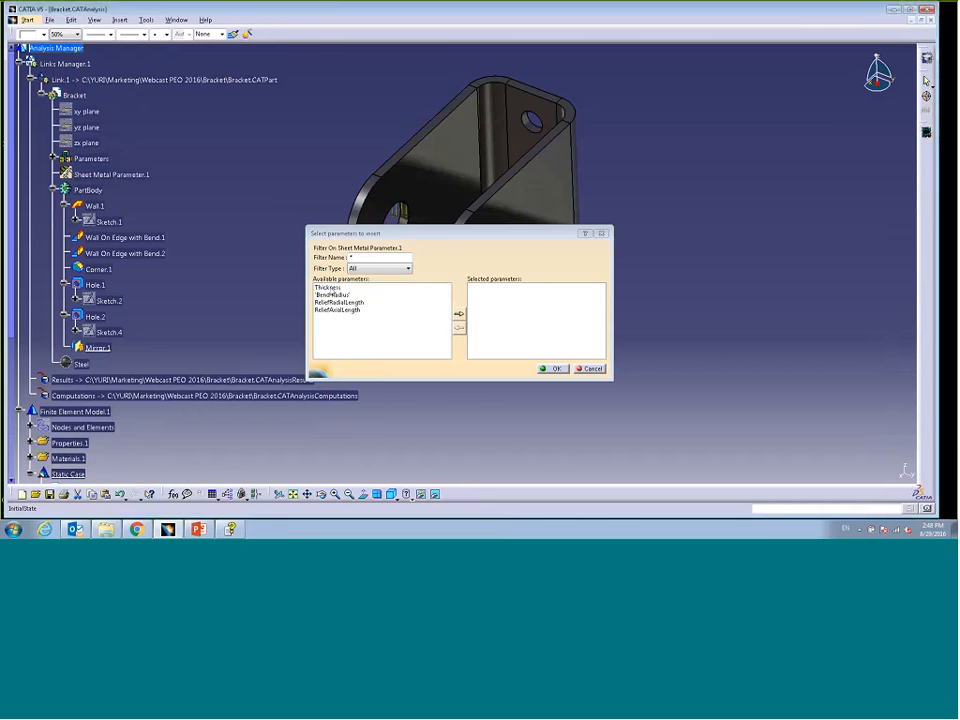
left_click(331, 288)
left_click(457, 314)
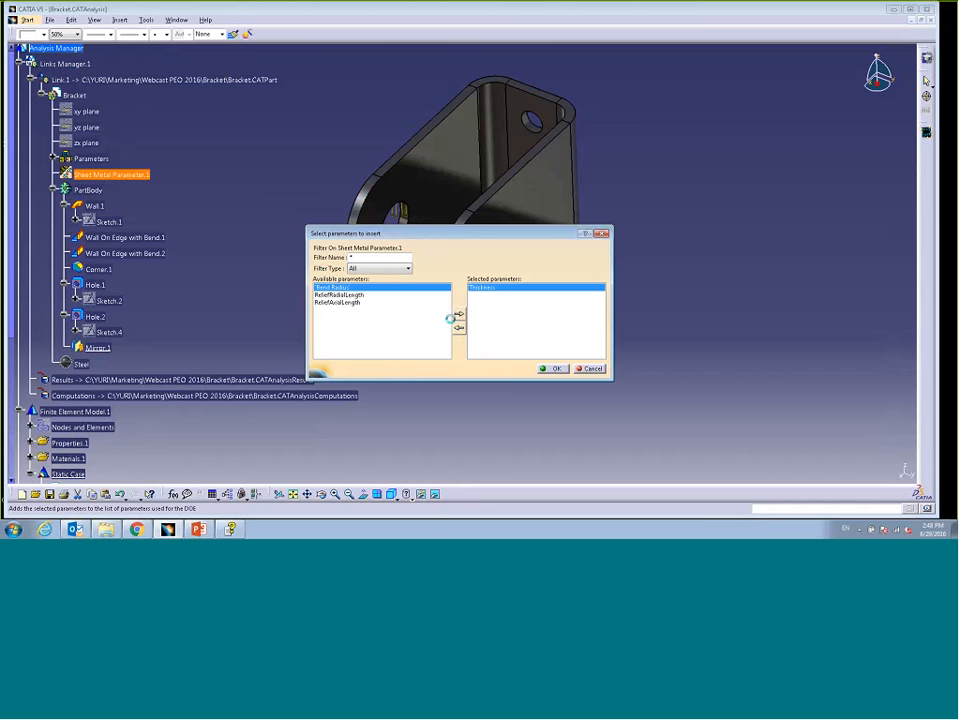
left_click(458, 314)
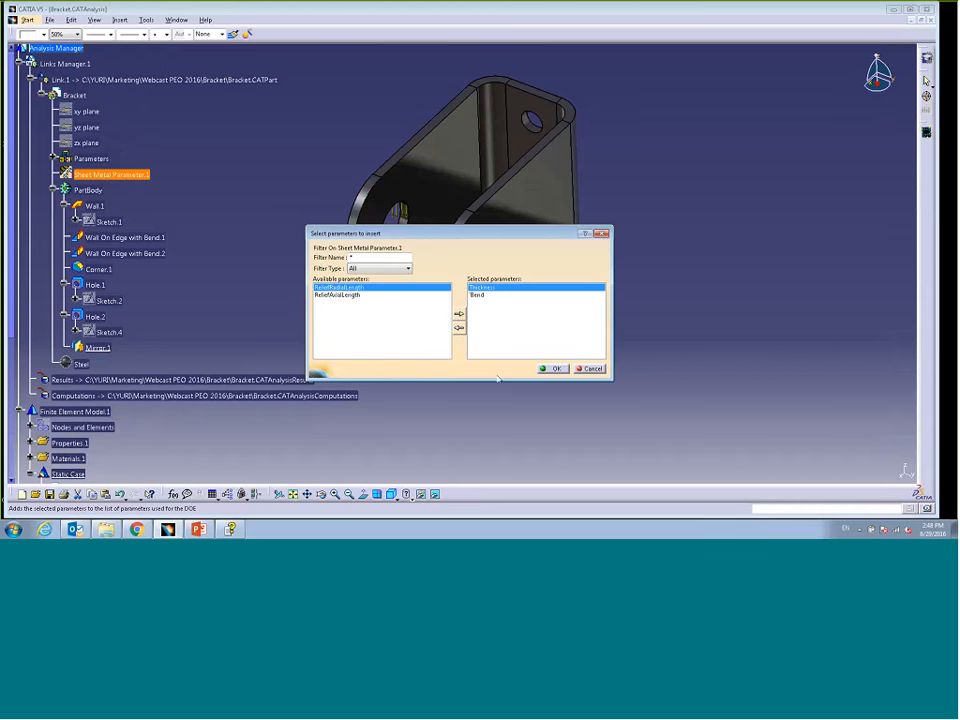
left_click(555, 369)
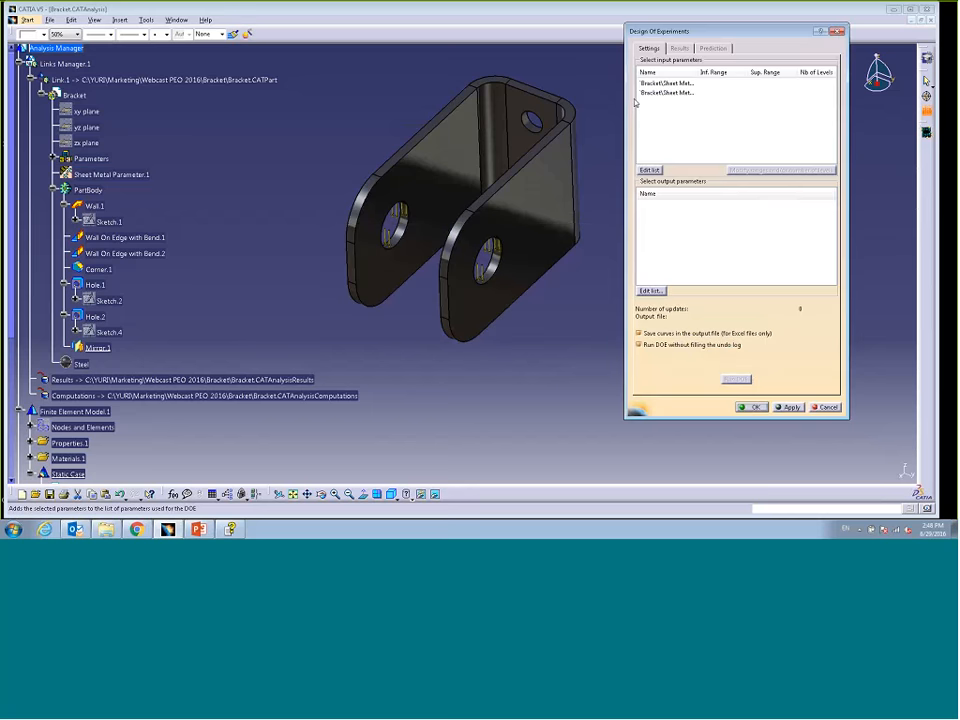
left_click_drag(626, 101, 437, 101)
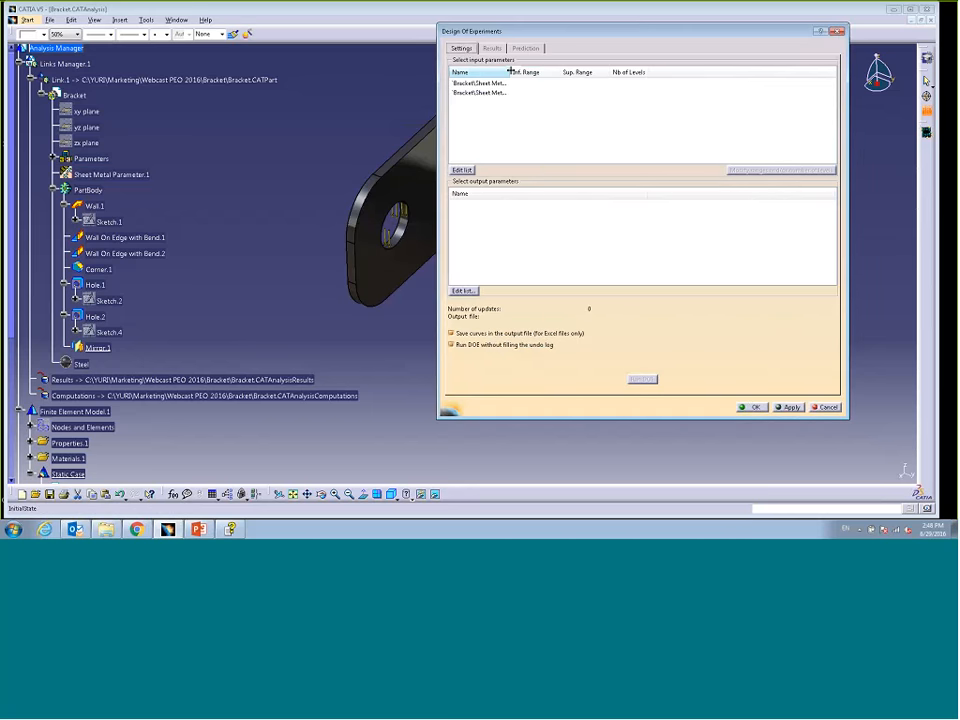
left_click_drag(525, 72, 608, 72)
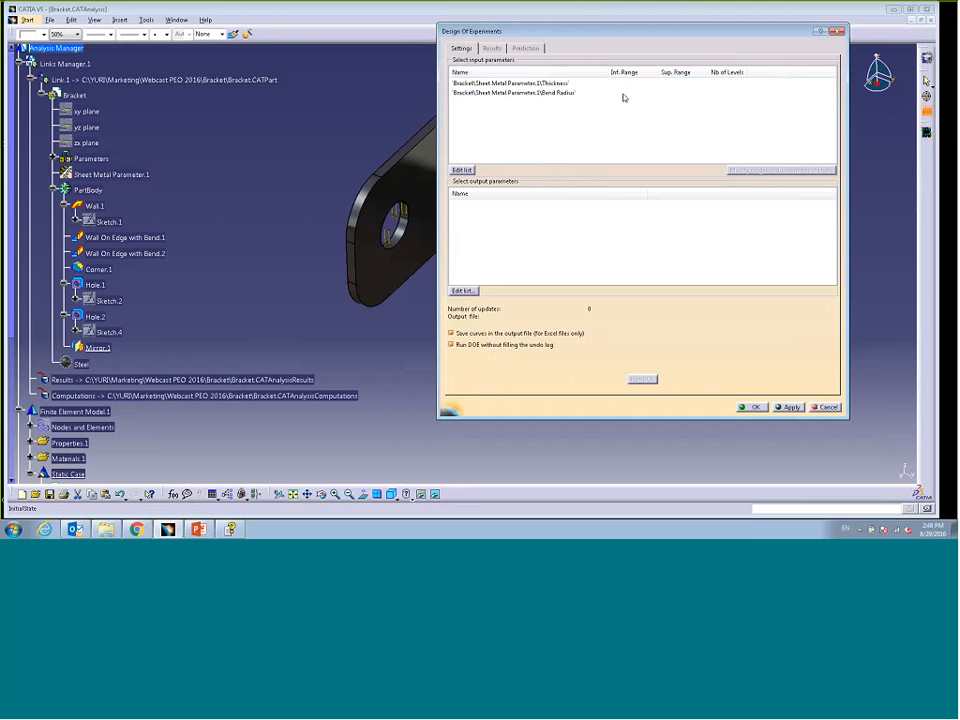
Give the Thickness input an inferior range of 1 mm, a superior range of 4 mm and 4 levels.
left_click(516, 84)
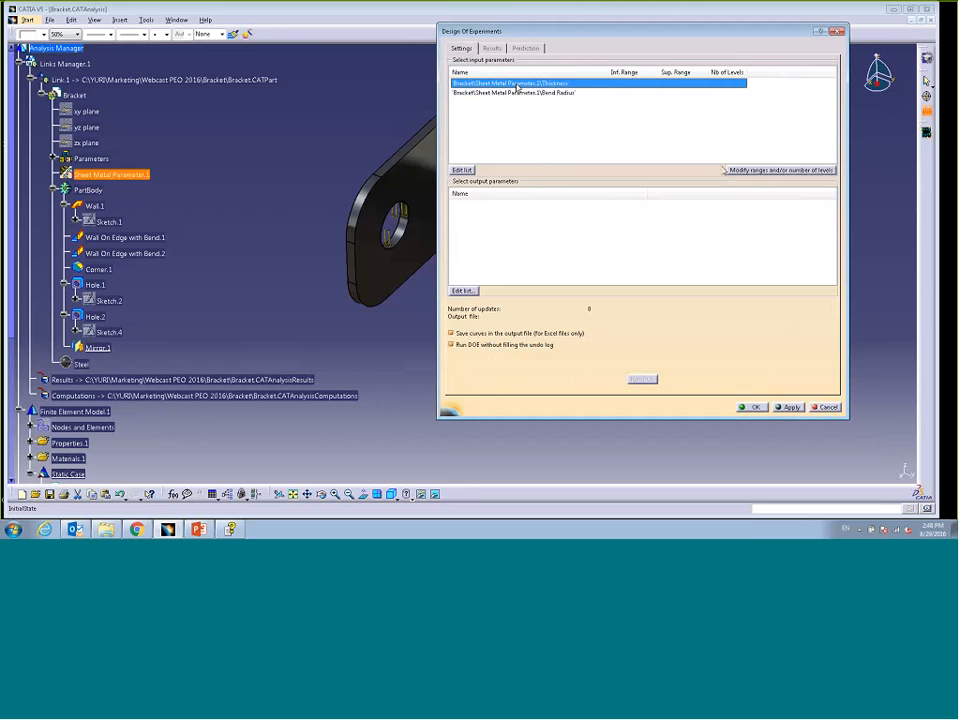
left_click(778, 171)
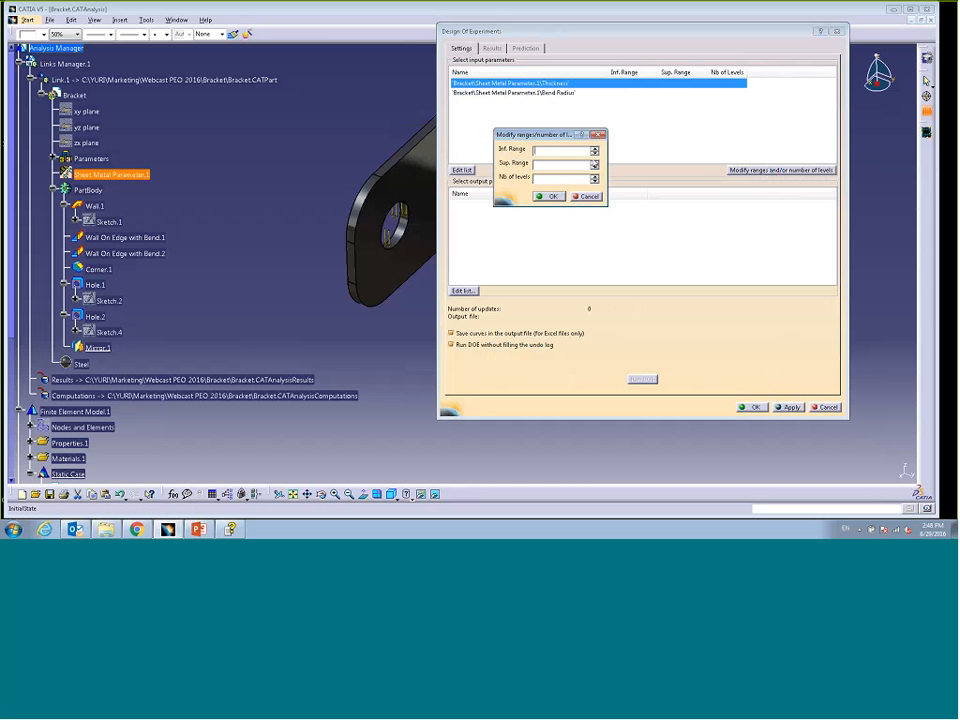
left_click(549, 150)
type("1")
key("Tab")
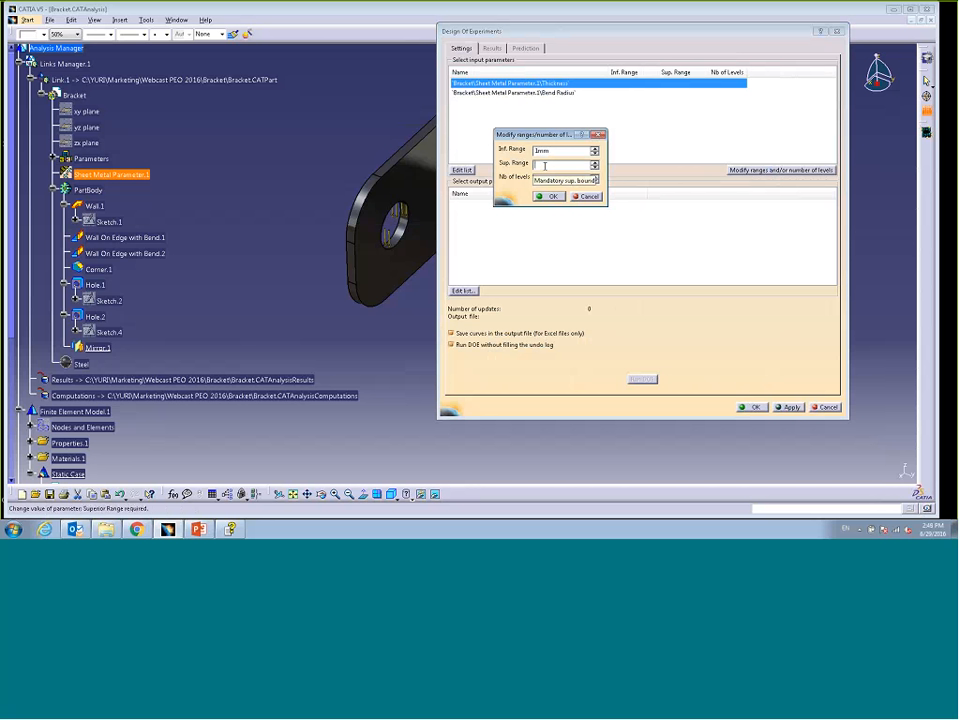
type("4")
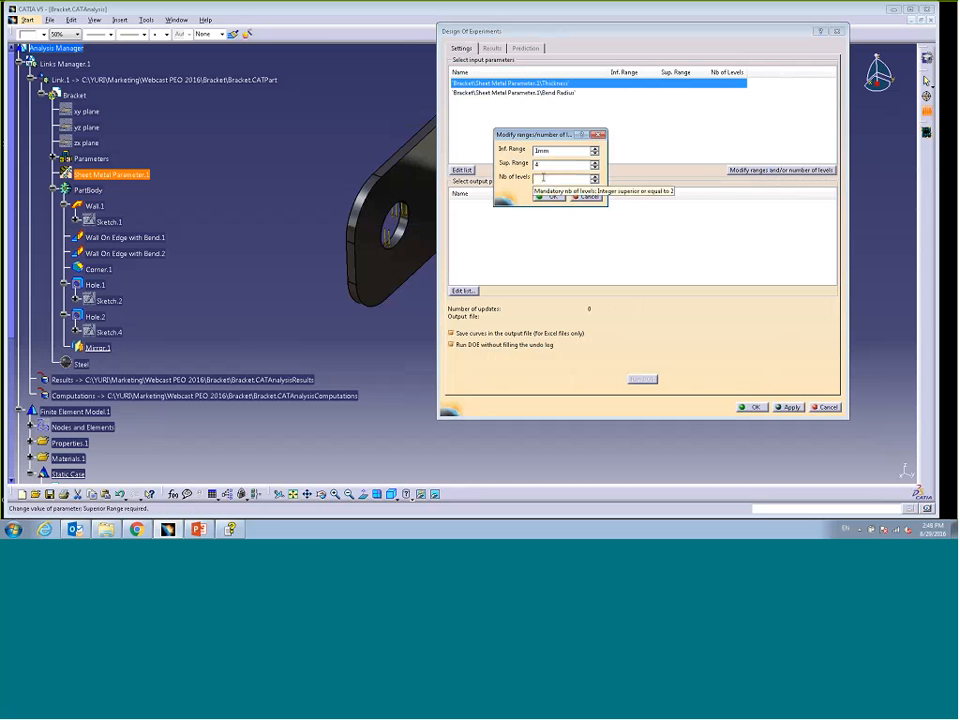
left_click(543, 178)
type("4")
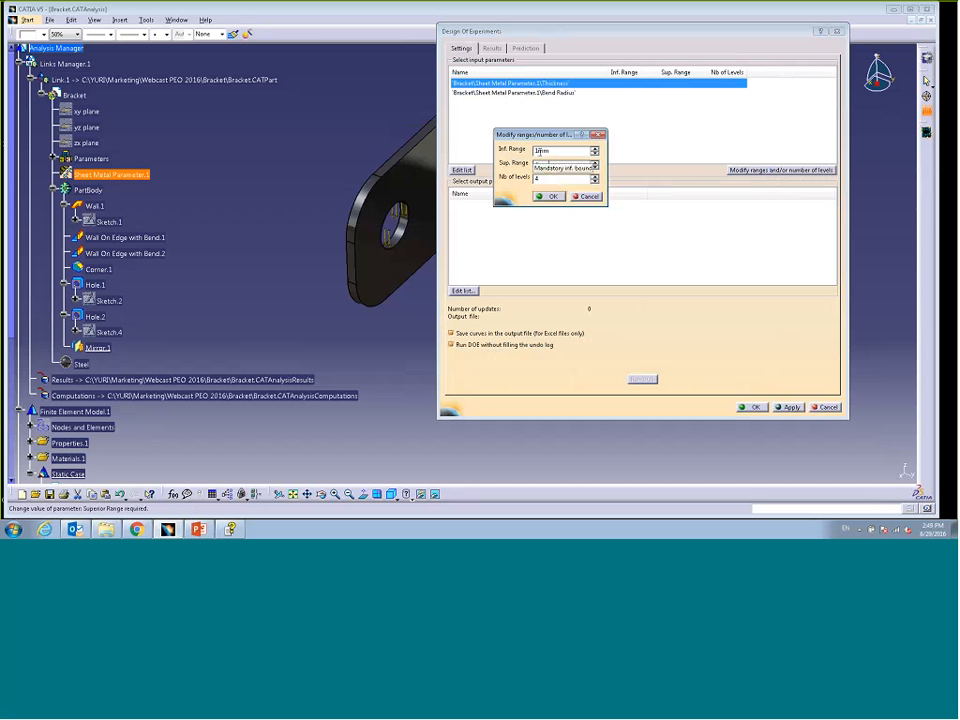
Change the Thickness input's inferior range to 2 mm and its number of levels to 3, and accept.
left_click(537, 151)
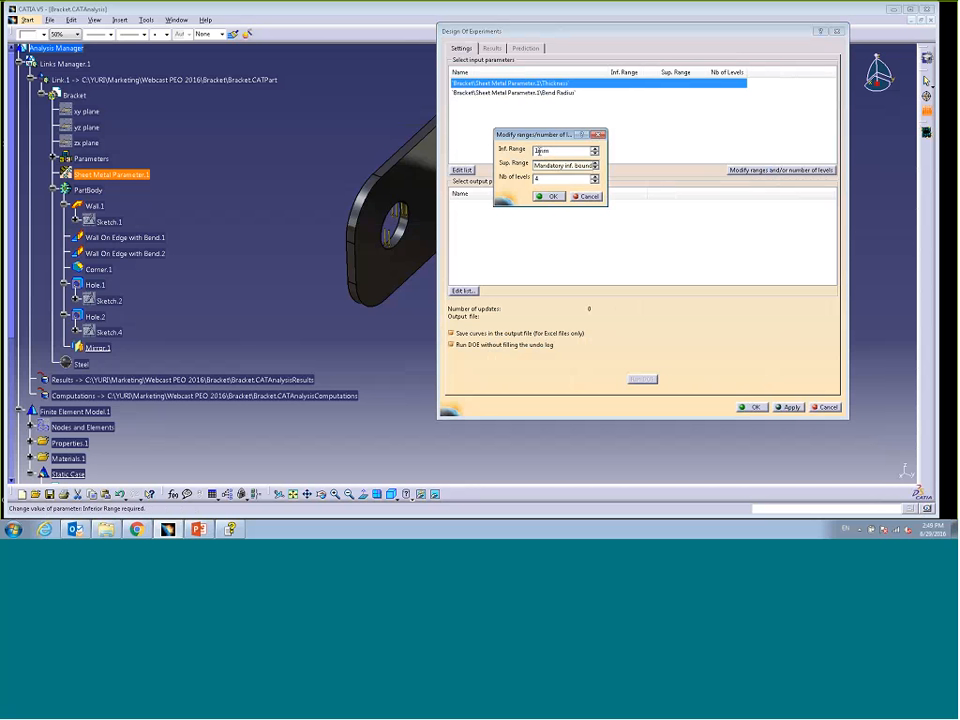
key("BackSpace")
type("2")
left_click(547, 180)
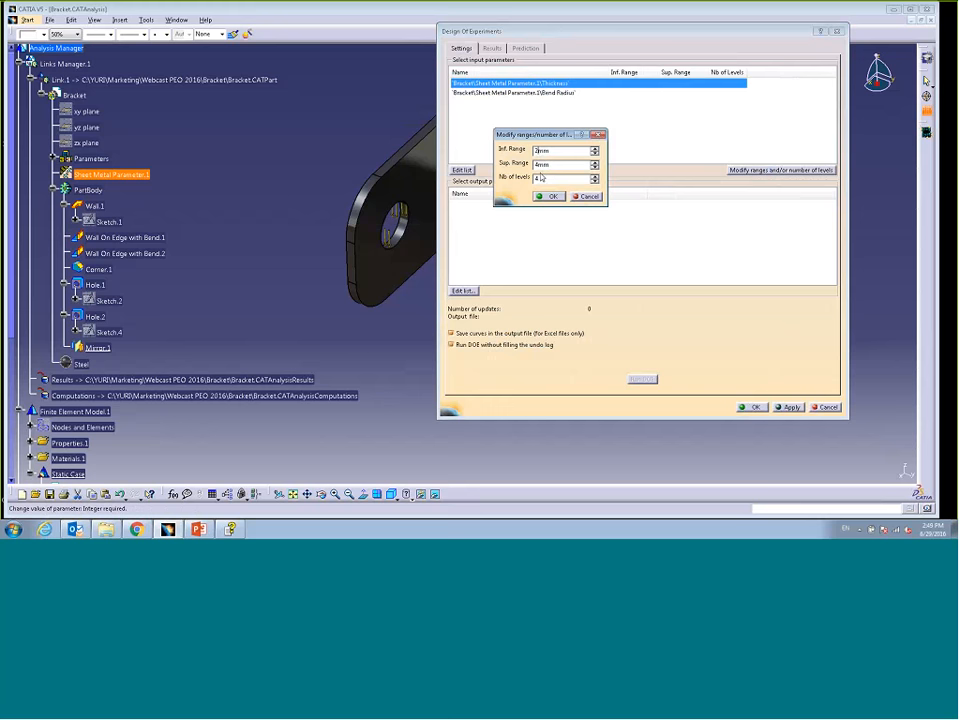
key("BackSpace")
type("3")
left_click(551, 197)
Set the Bend Radius input to range from 3 mm to 6 mm with 4 levels.
left_click(513, 92)
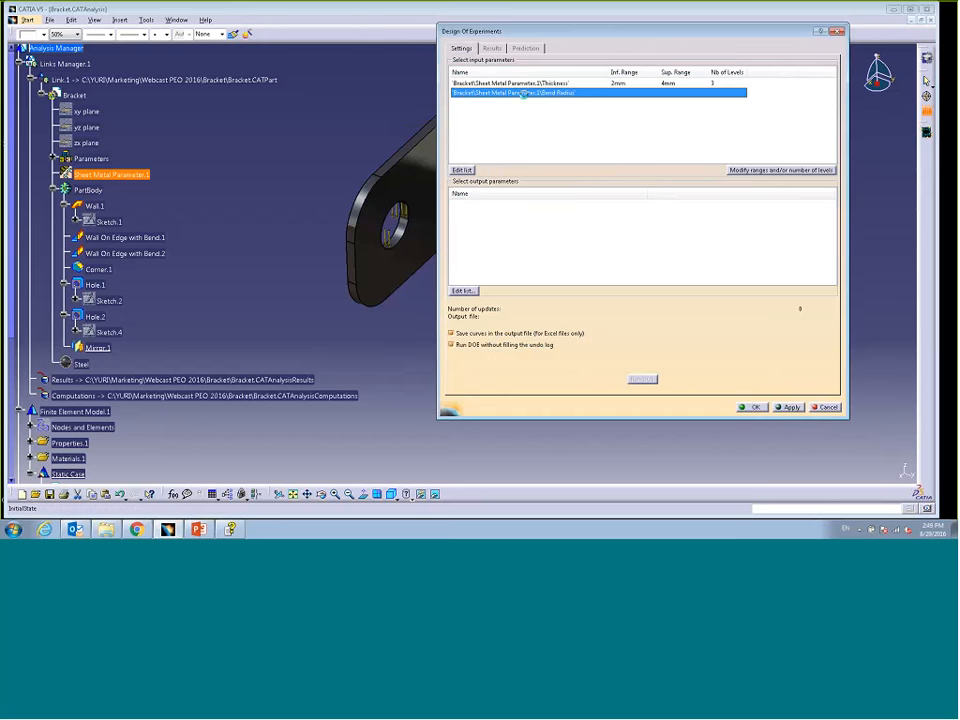
left_click(781, 170)
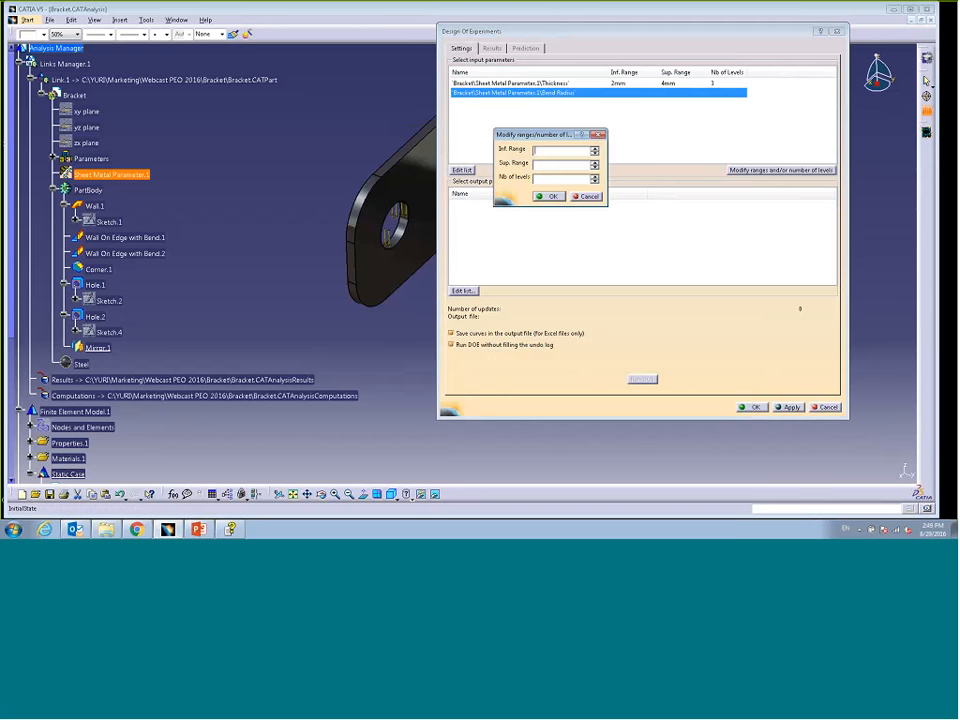
left_click(543, 151)
type("3")
left_click(551, 164)
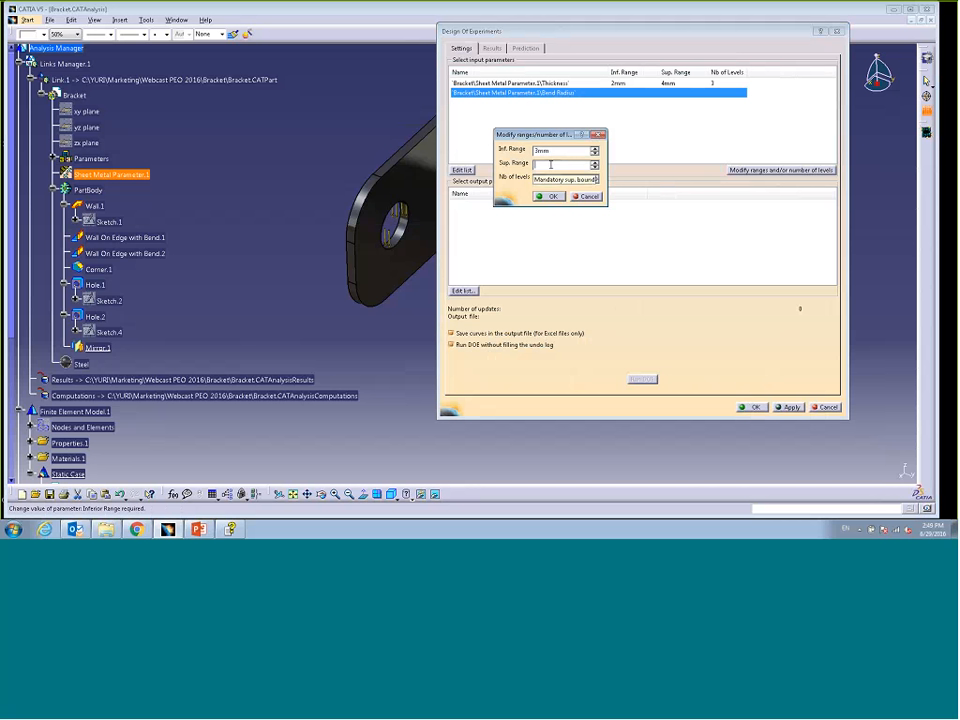
type("6")
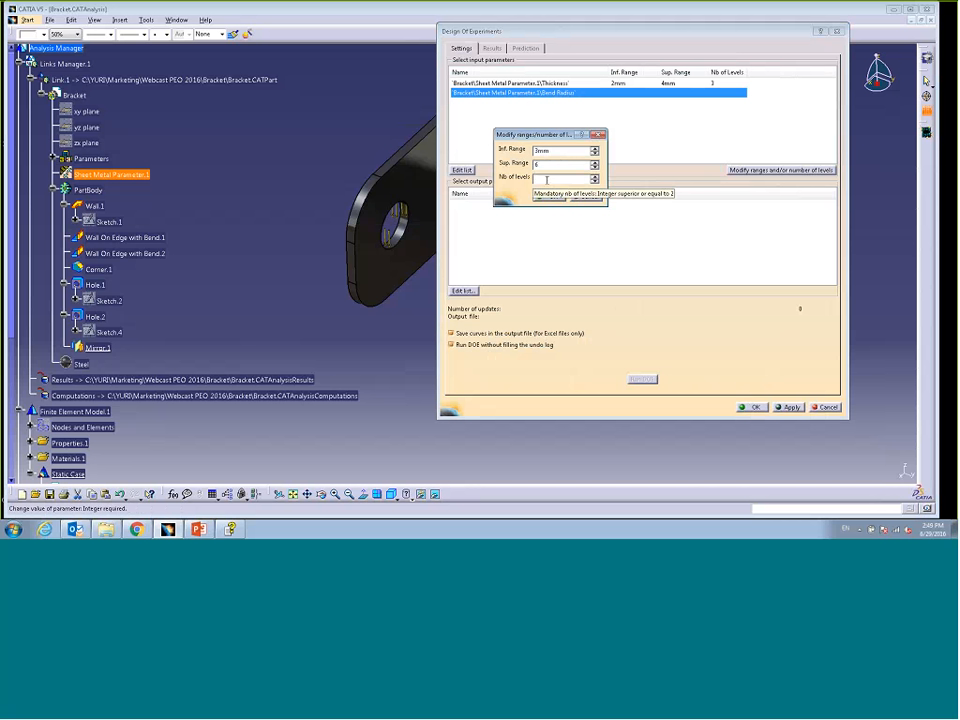
left_click(546, 179)
type("4")
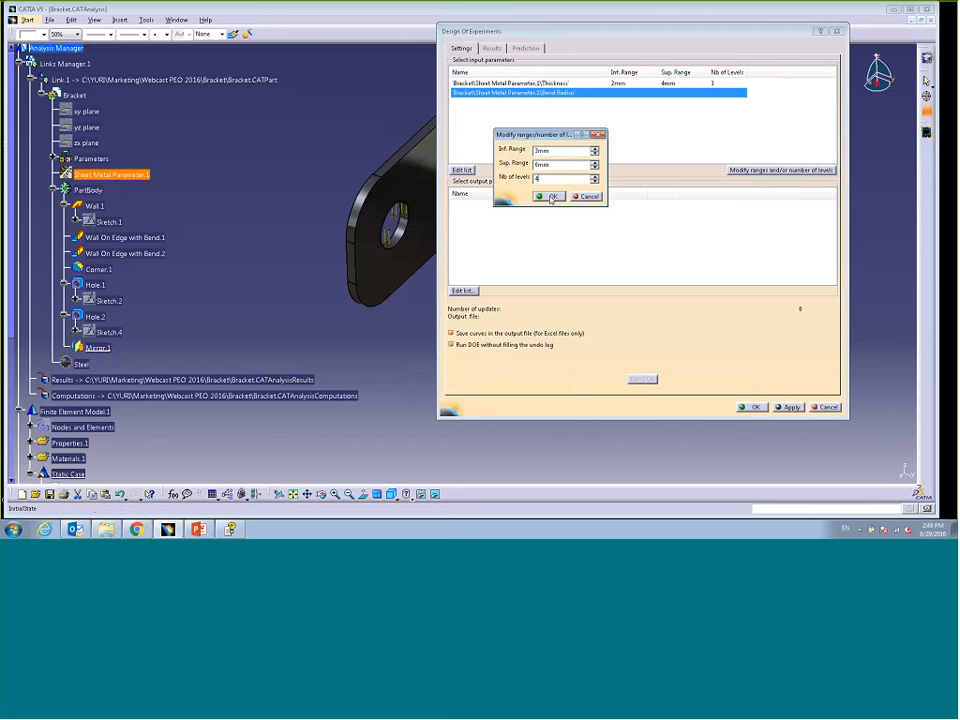
left_click(548, 196)
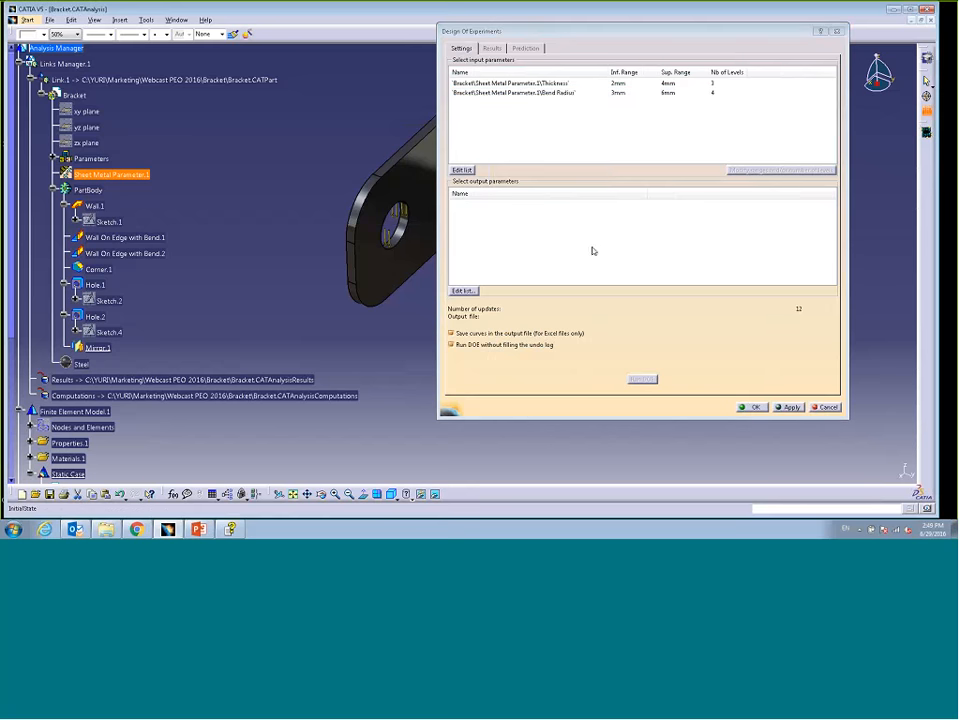
Add BracketMass and MaxStress as the output parameters of the Design of Experiments.
left_click(466, 288)
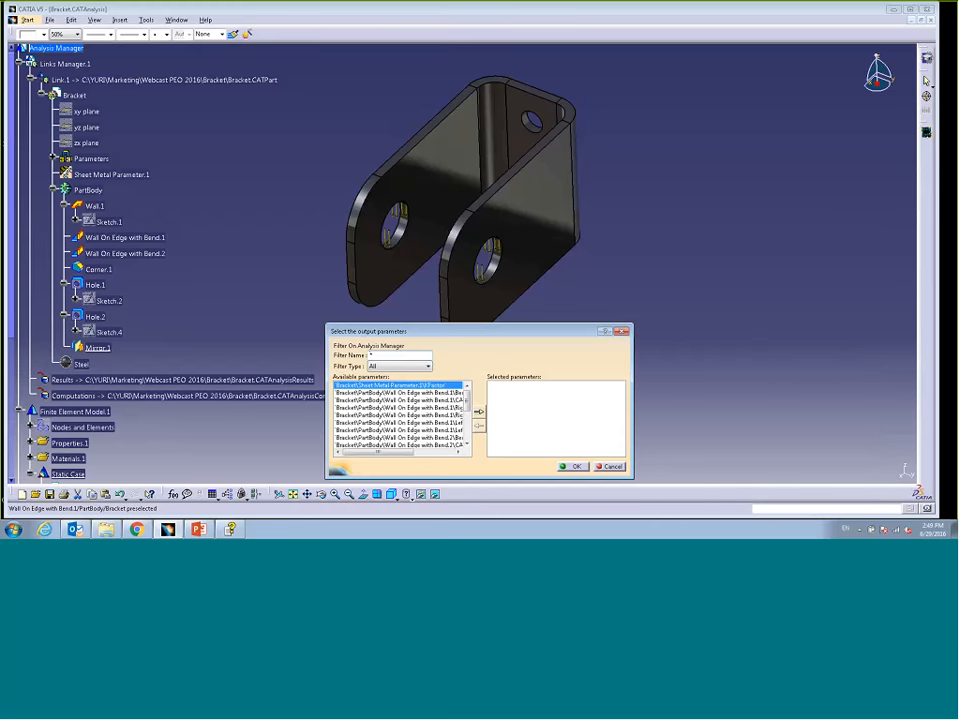
scroll(104, 466, "down", 5)
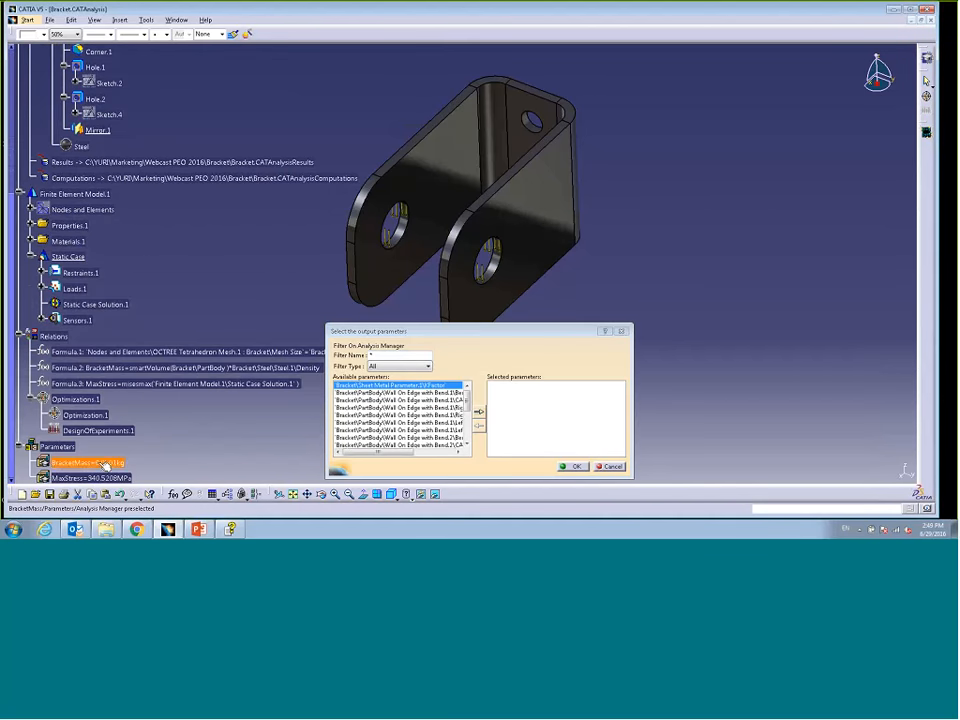
left_click(104, 466)
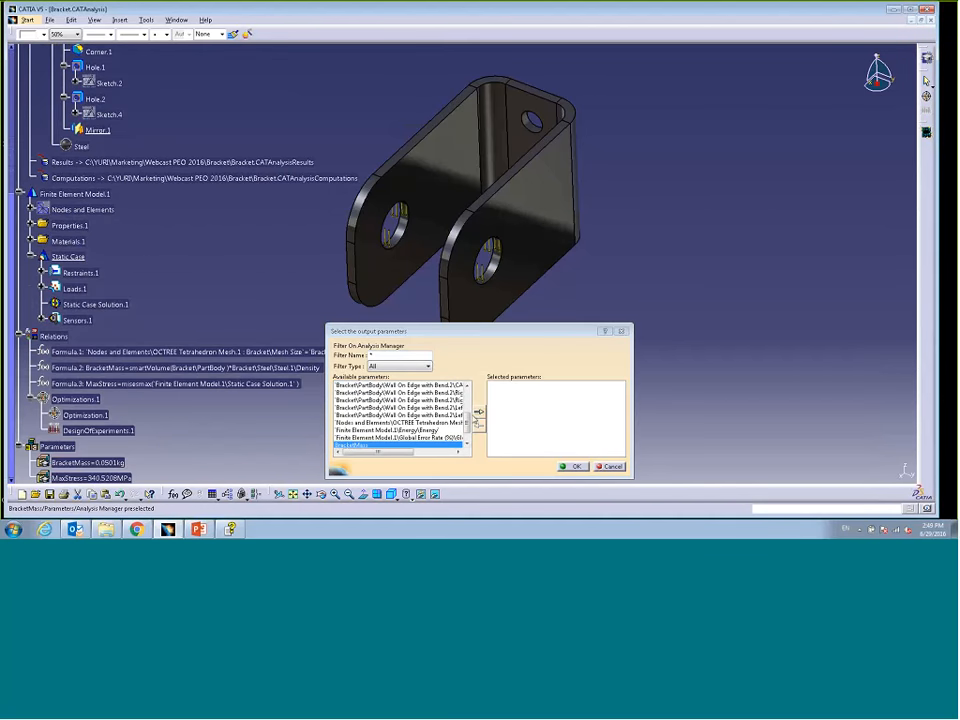
left_click(479, 412)
left_click(103, 478)
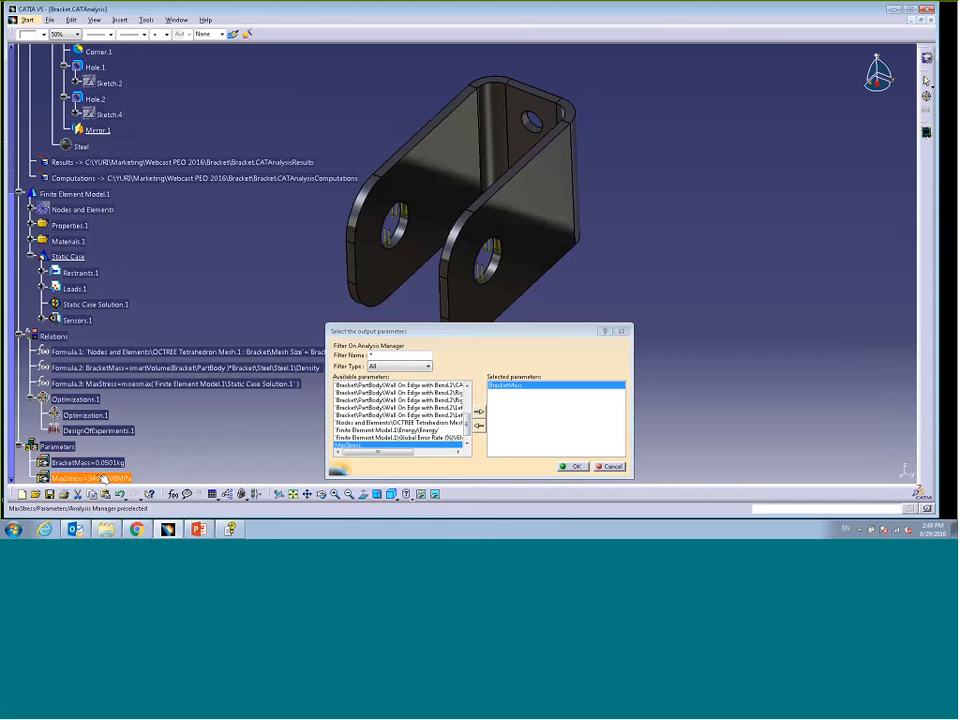
left_click(479, 411)
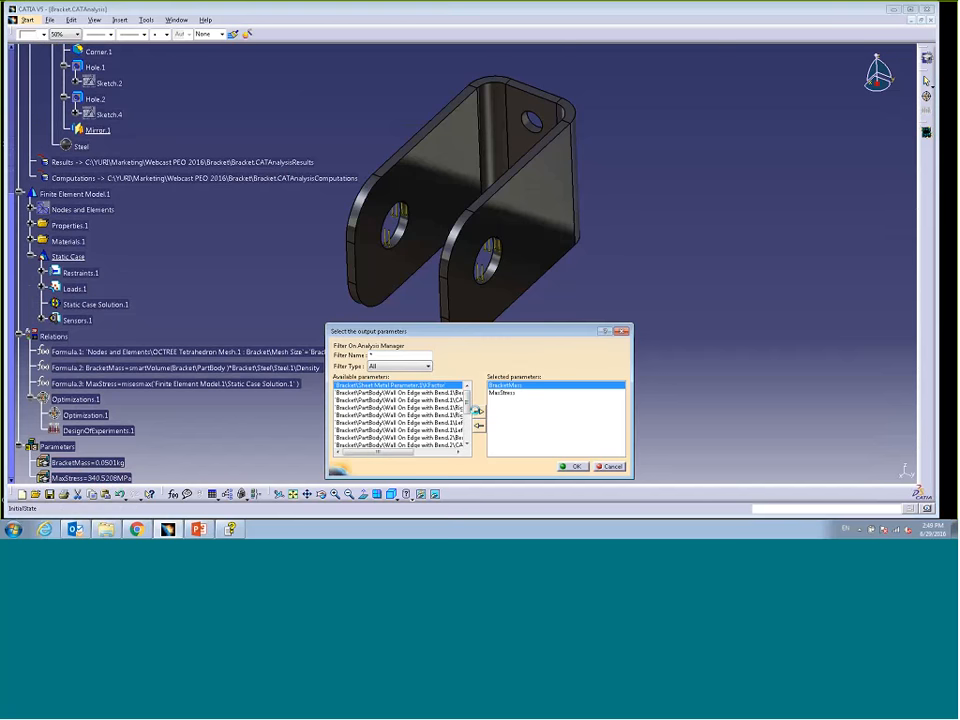
left_click(571, 466)
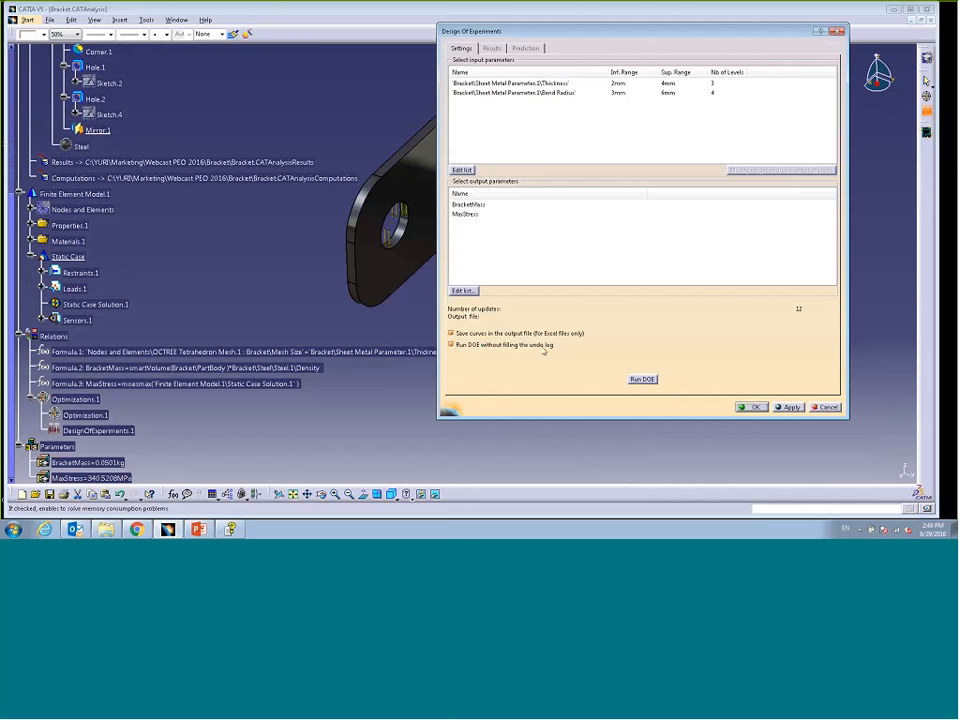
Run the Design of Experiments and save its output as a text file named doe in the Bracket folder.
left_click(642, 380)
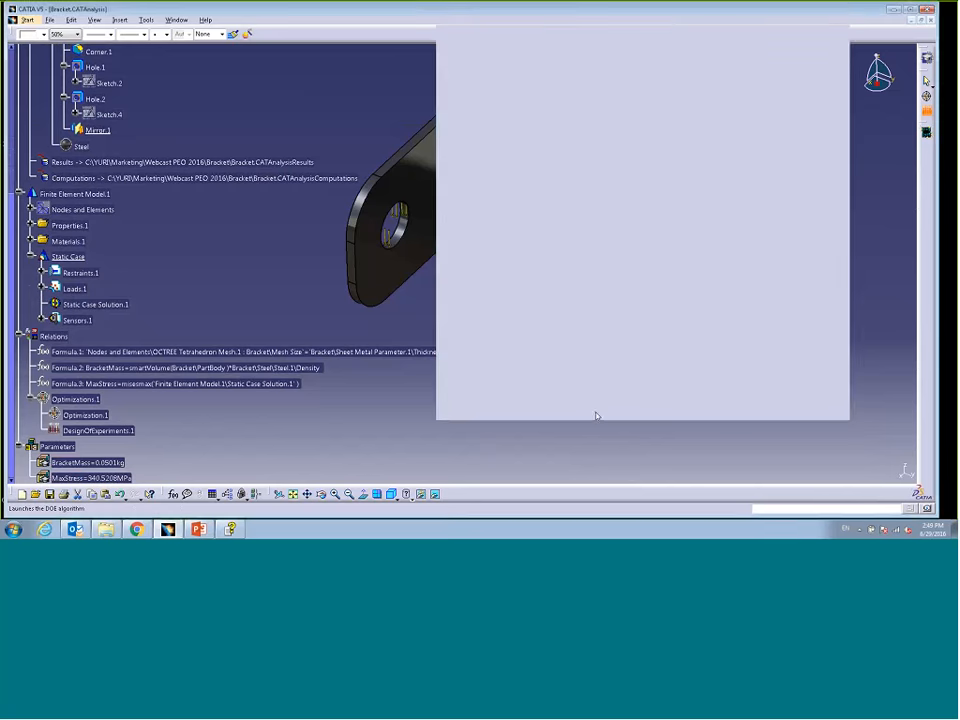
left_click_drag(554, 143, 544, 83)
left_click(588, 383)
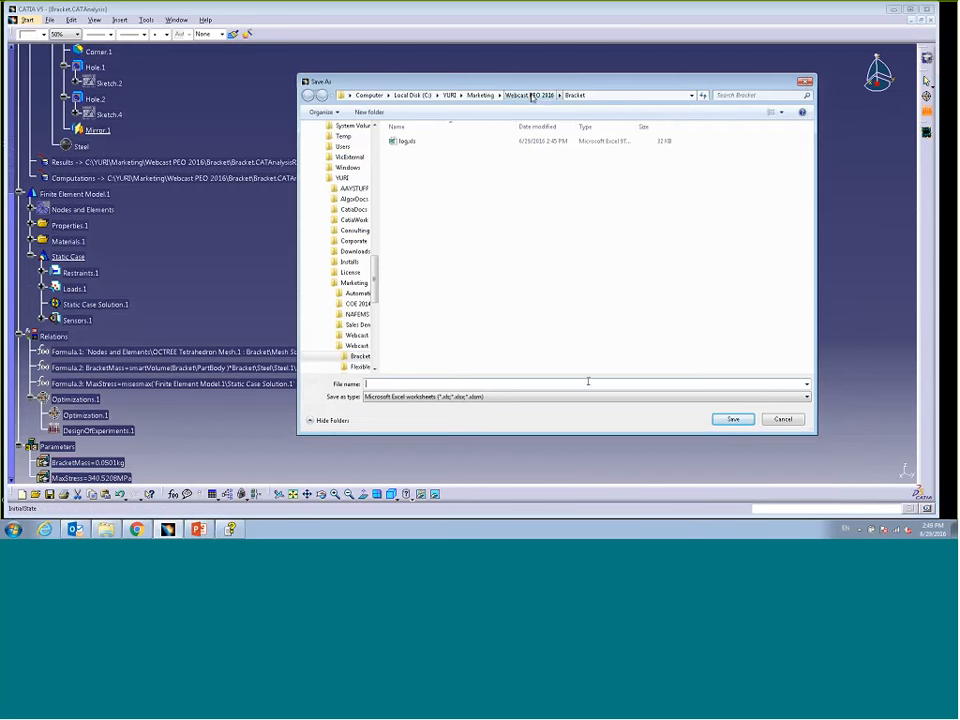
left_click(425, 397)
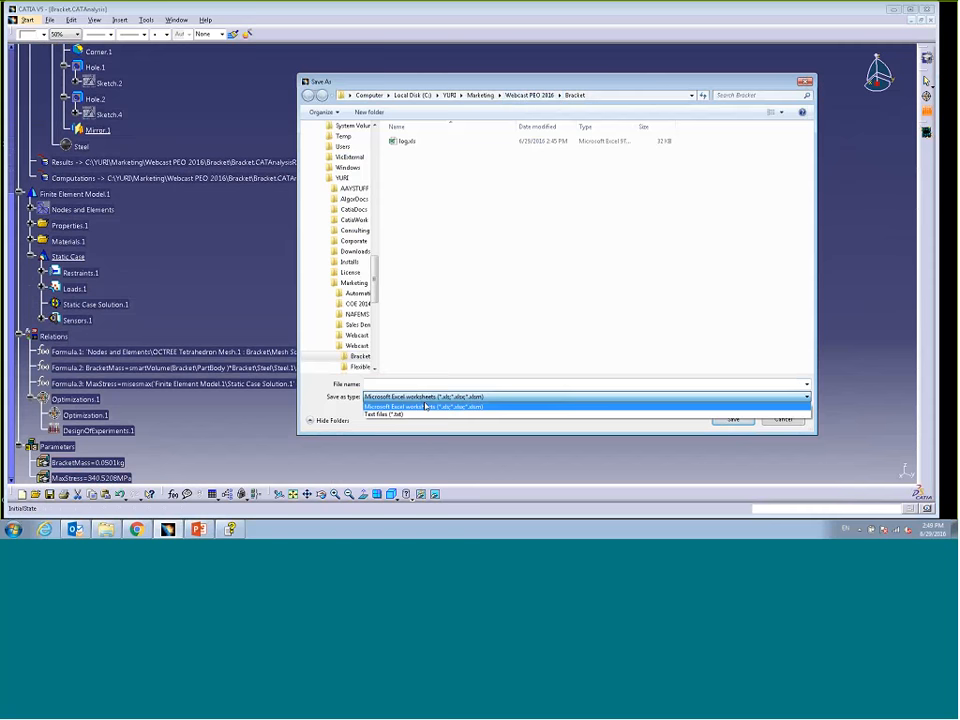
left_click(395, 413)
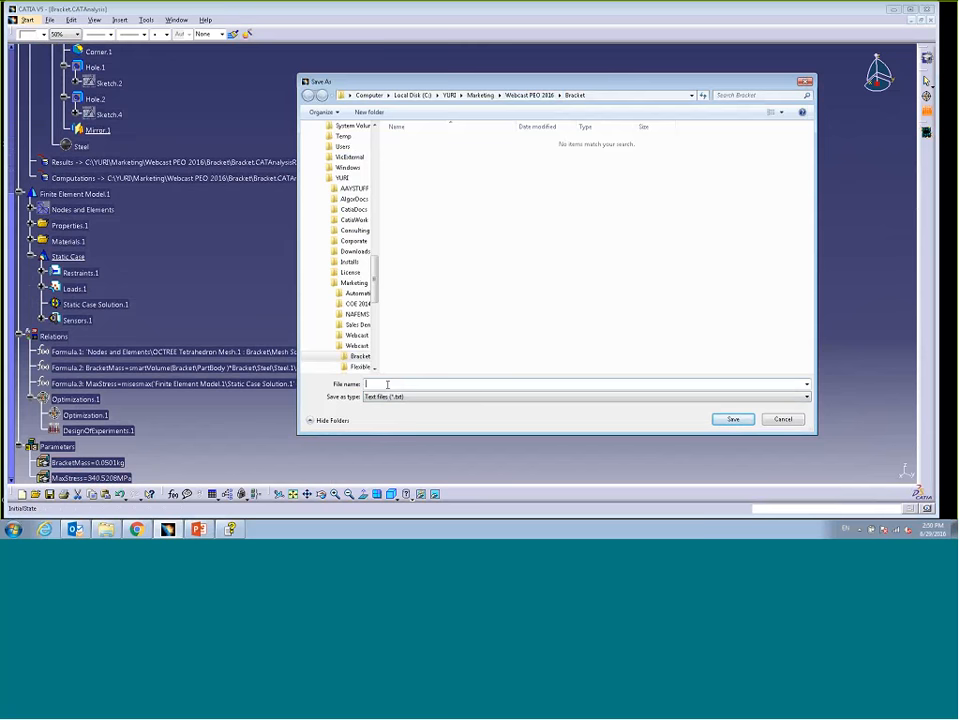
type("doe")
left_click(733, 420)
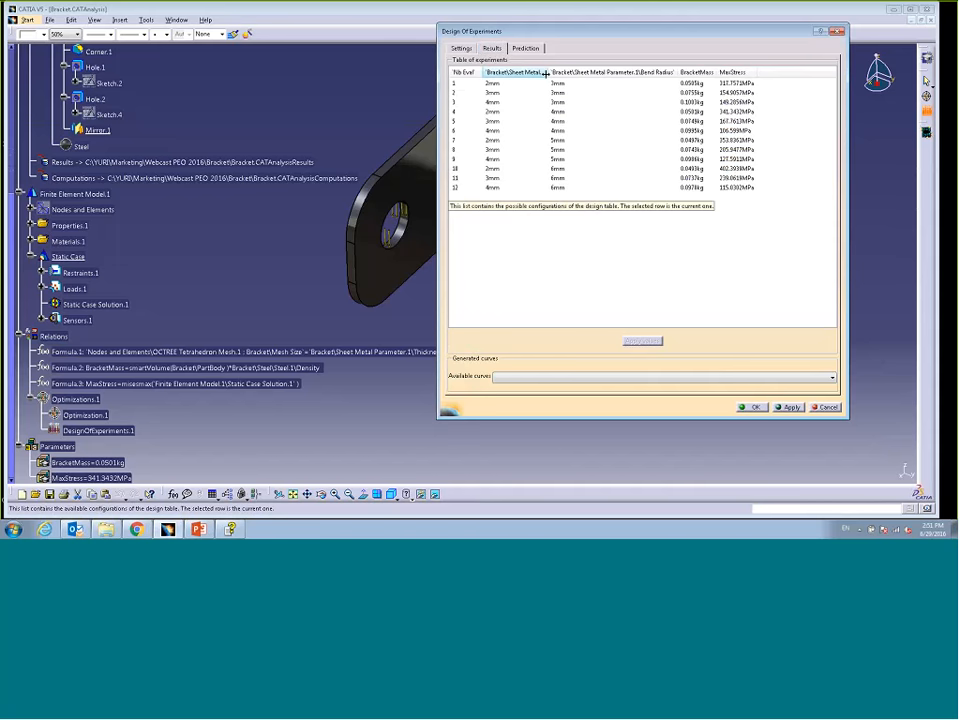
Narrow the Thickness and Bend Radius columns in the table of experiments to compare the evaluations.
left_click_drag(606, 72, 540, 72)
left_click_drag(668, 72, 622, 72)
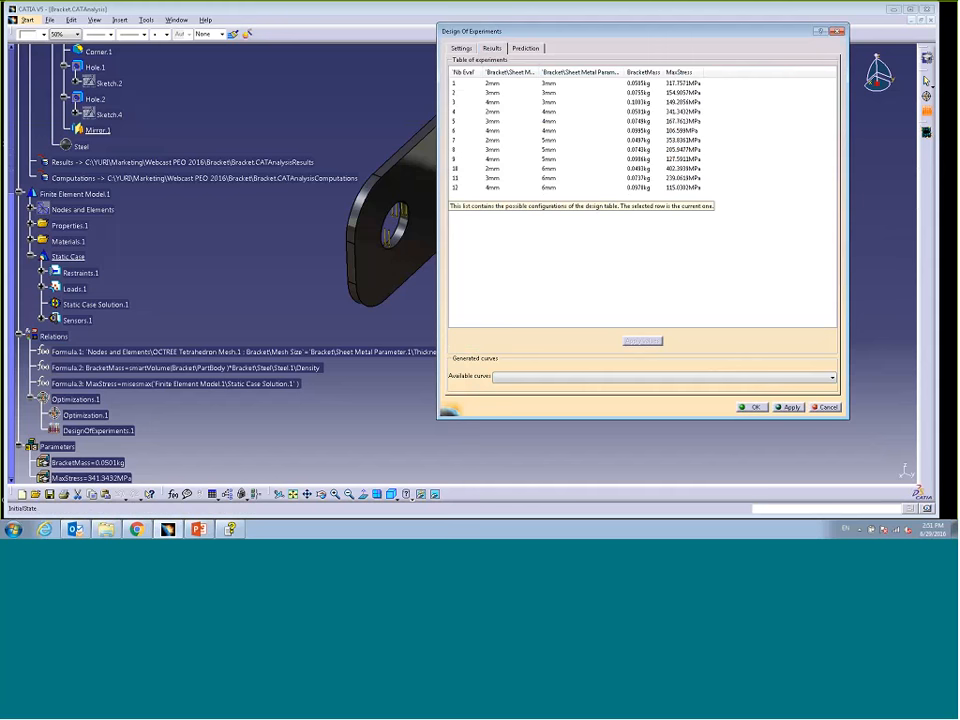
Plot the effect of Thickness on MaxStress and examine its mean, maximum and minimum curves one after another.
left_click(831, 379)
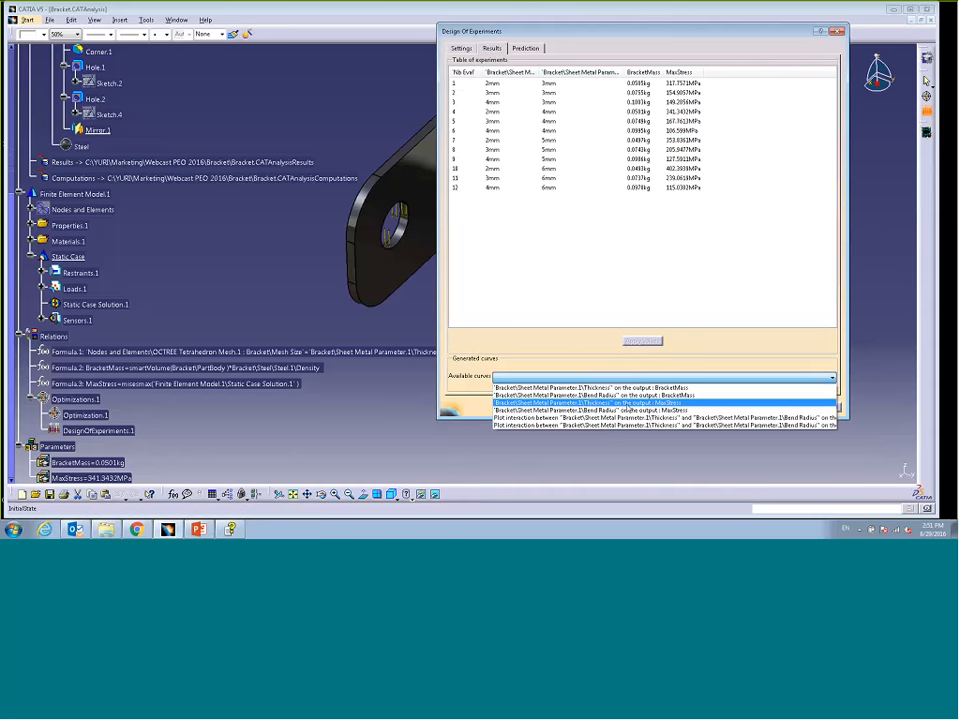
left_click(627, 403)
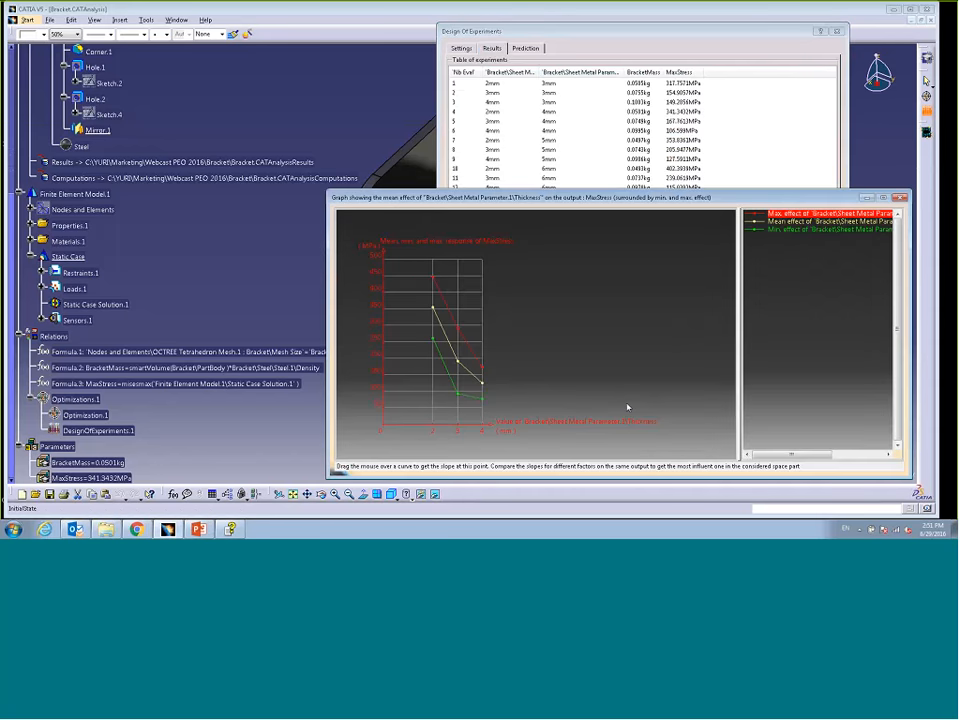
left_click_drag(600, 197, 543, 94)
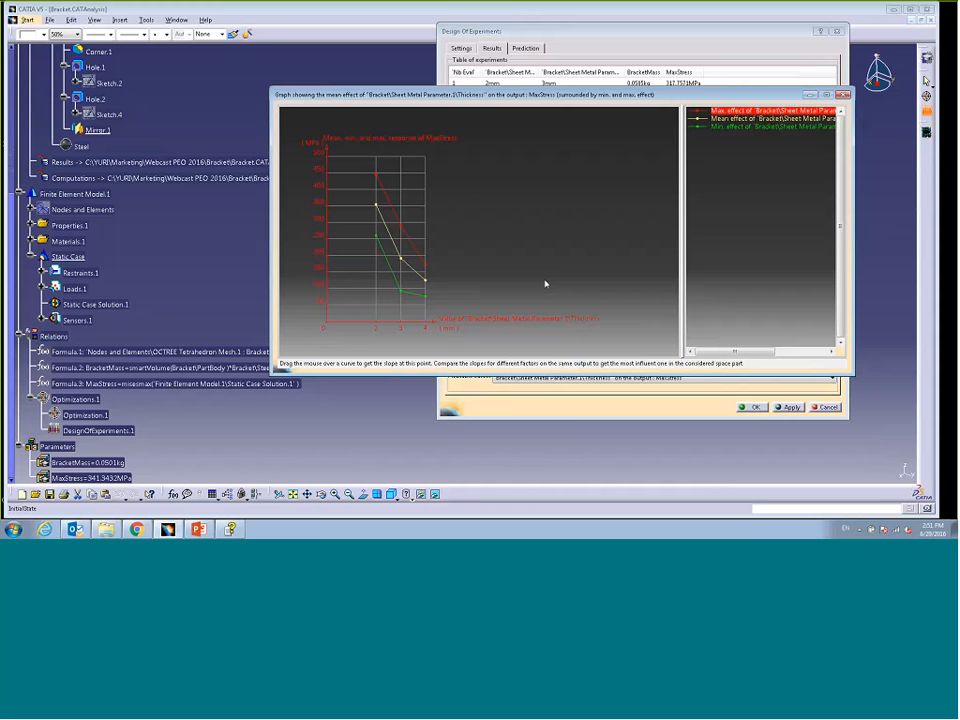
left_click(734, 118)
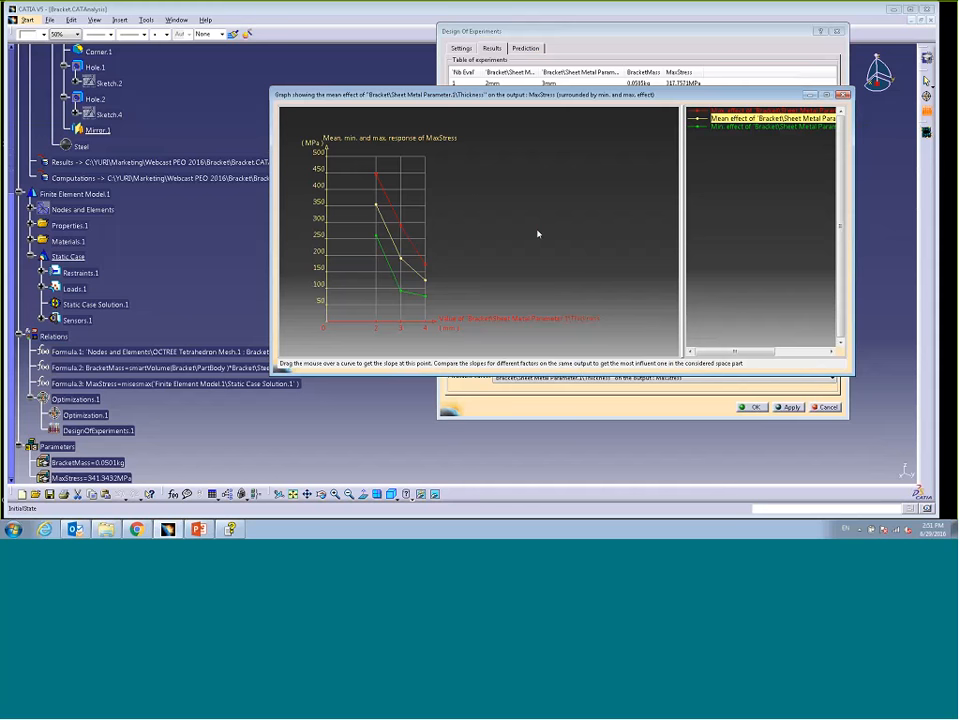
left_click(729, 111)
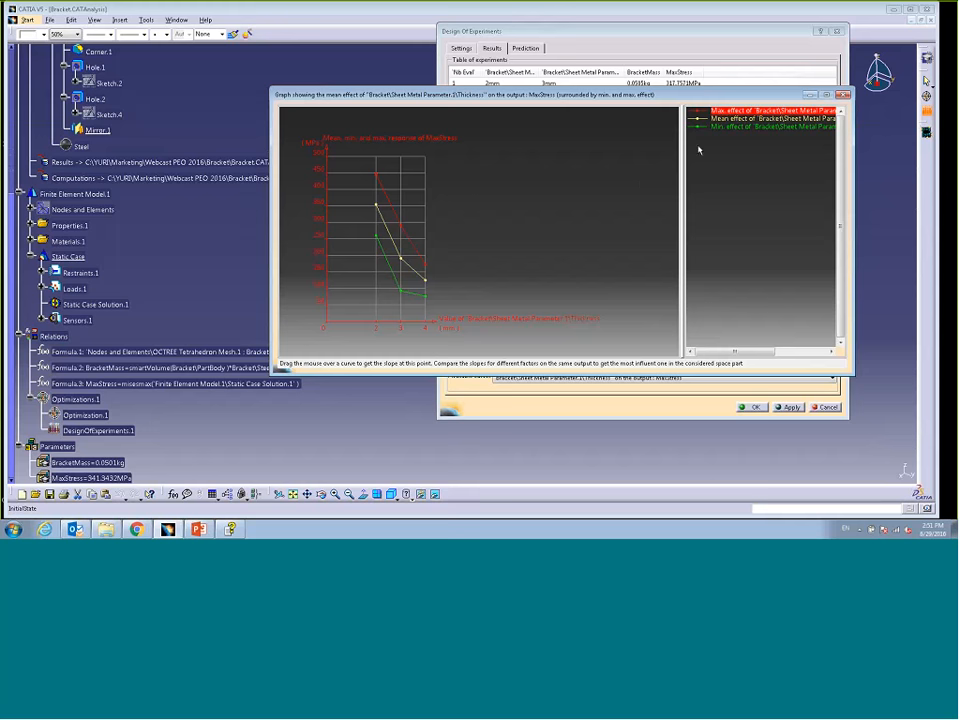
left_click(734, 127)
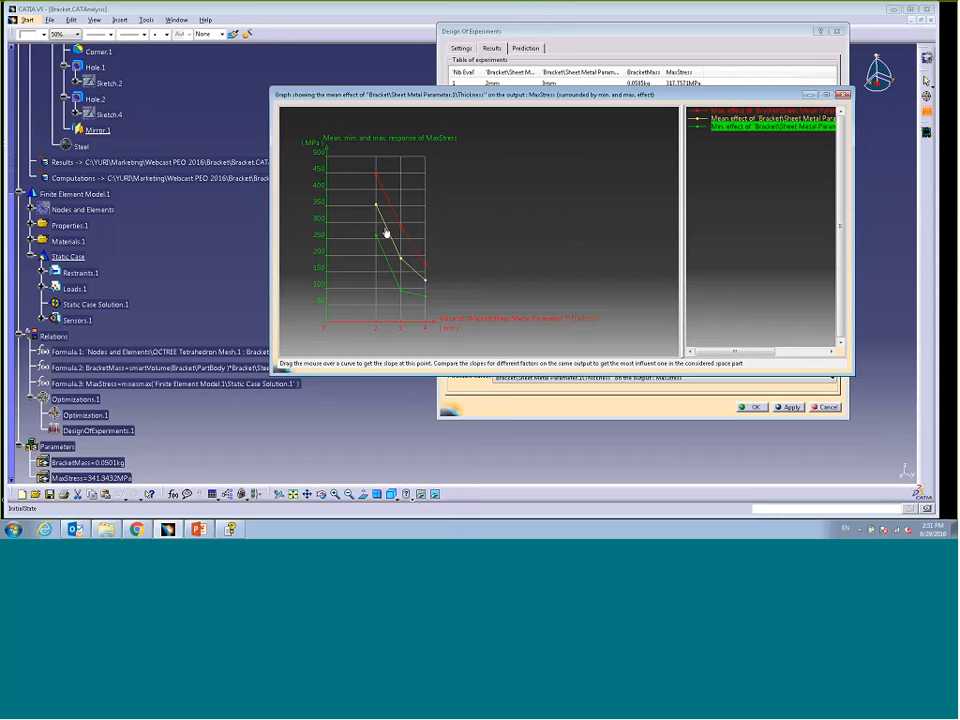
left_click_drag(386, 232, 381, 219)
left_click(842, 95)
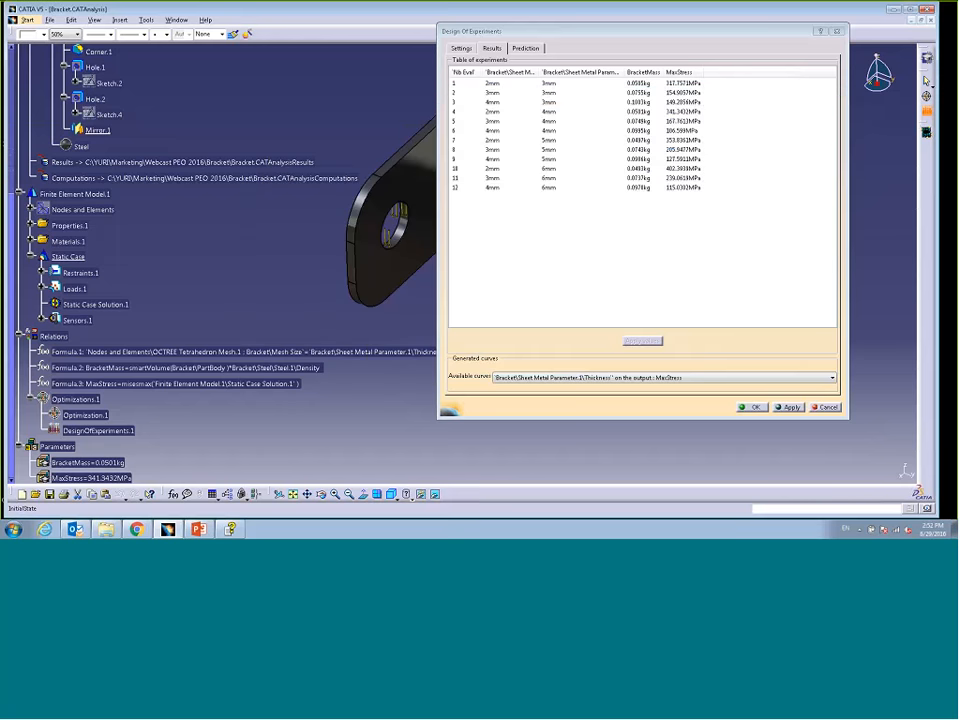
Plot the effect of Bend Radius on MaxStress, examine the graph and close it.
left_click(832, 378)
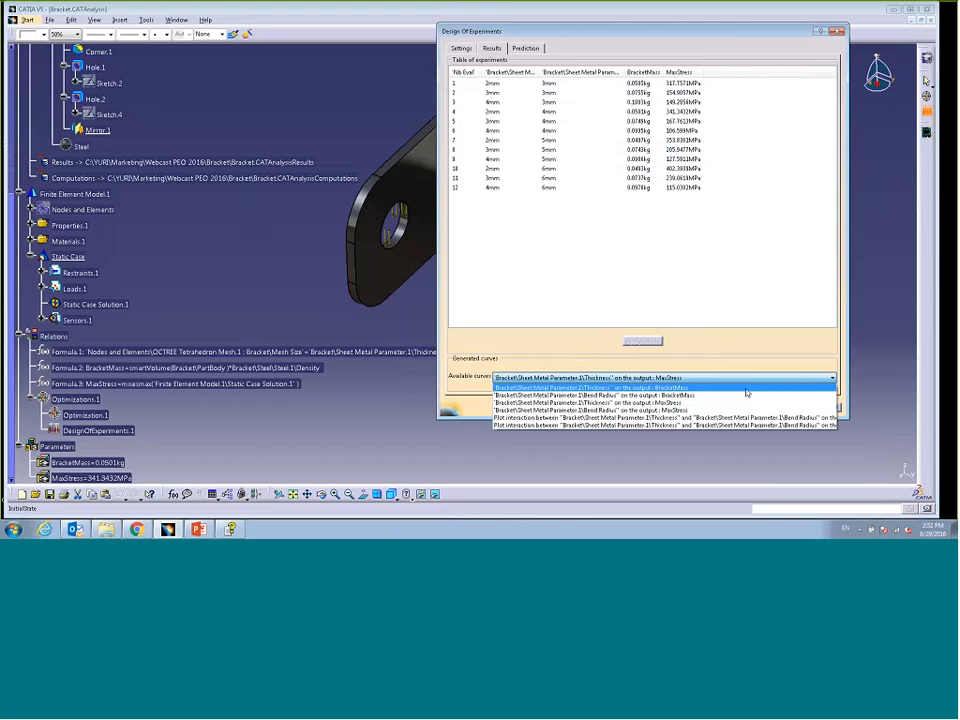
left_click(660, 410)
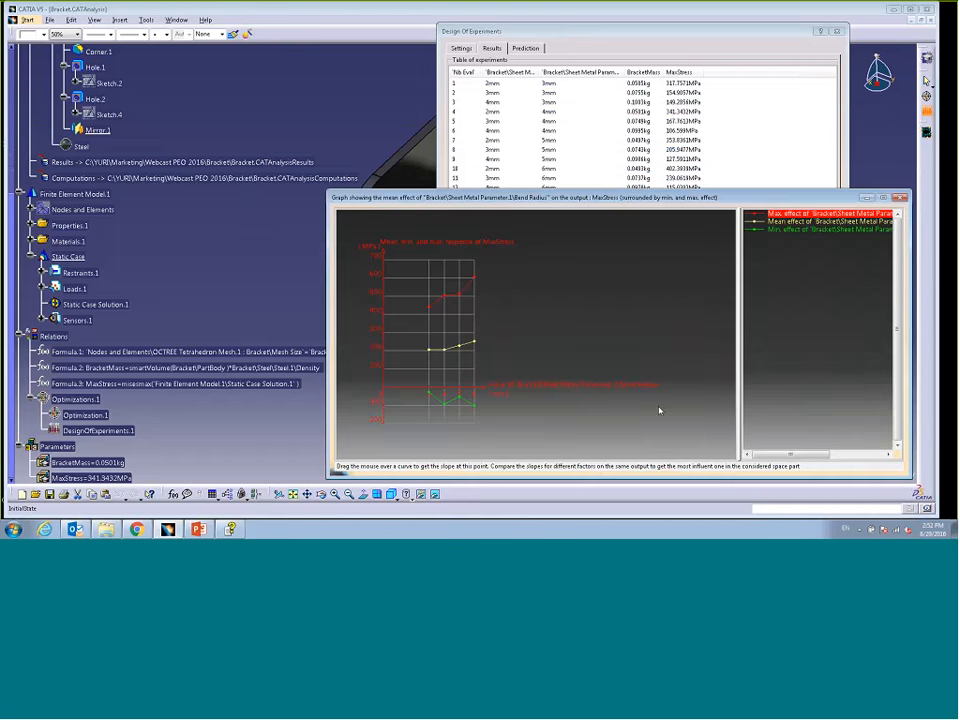
left_click_drag(508, 198, 413, 83)
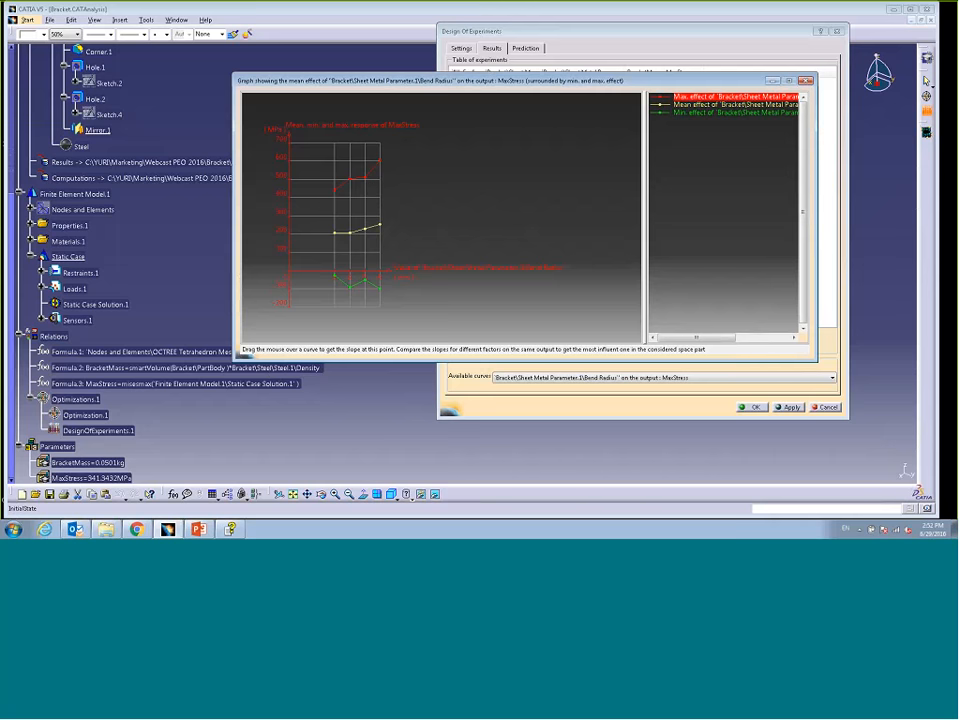
left_click(806, 81)
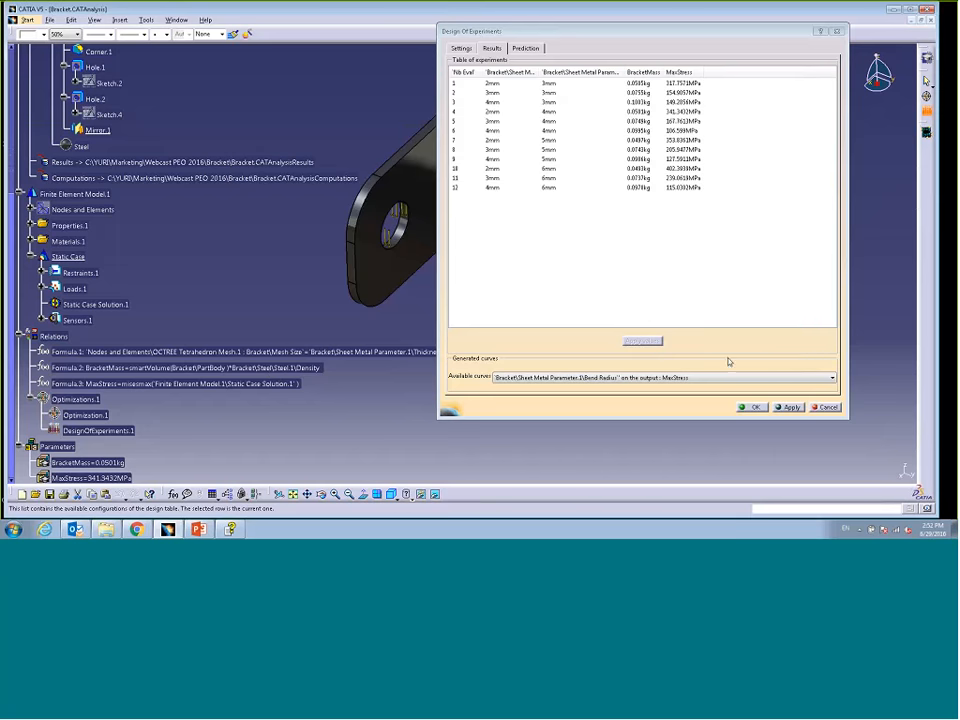
Review the generated curves showing the effects of Thickness and Bend Radius on BracketMass.
left_click(834, 379)
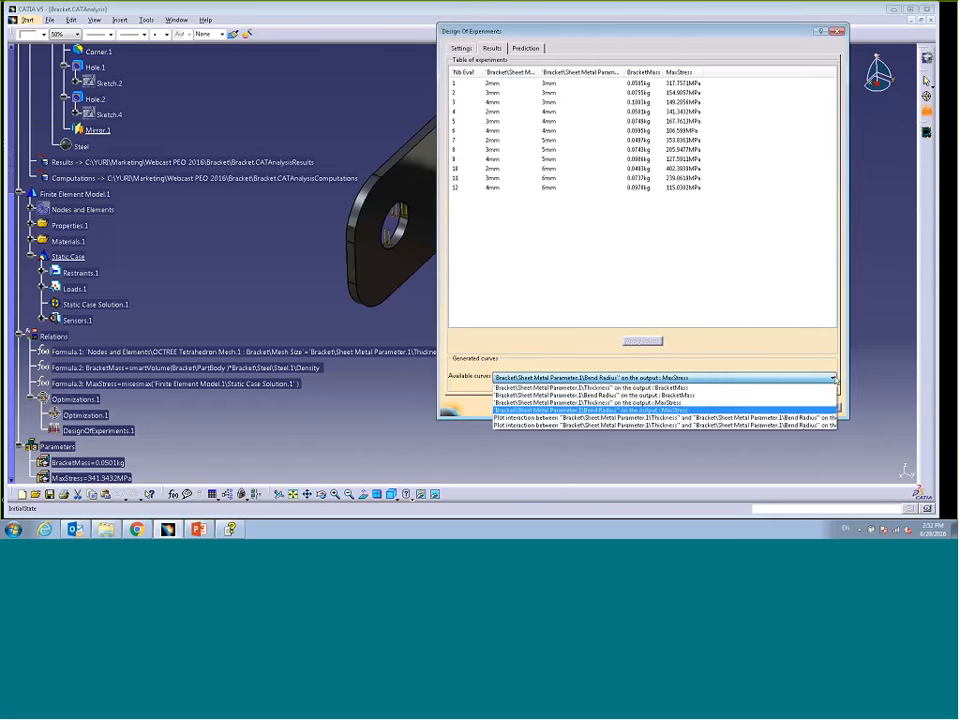
left_click(739, 388)
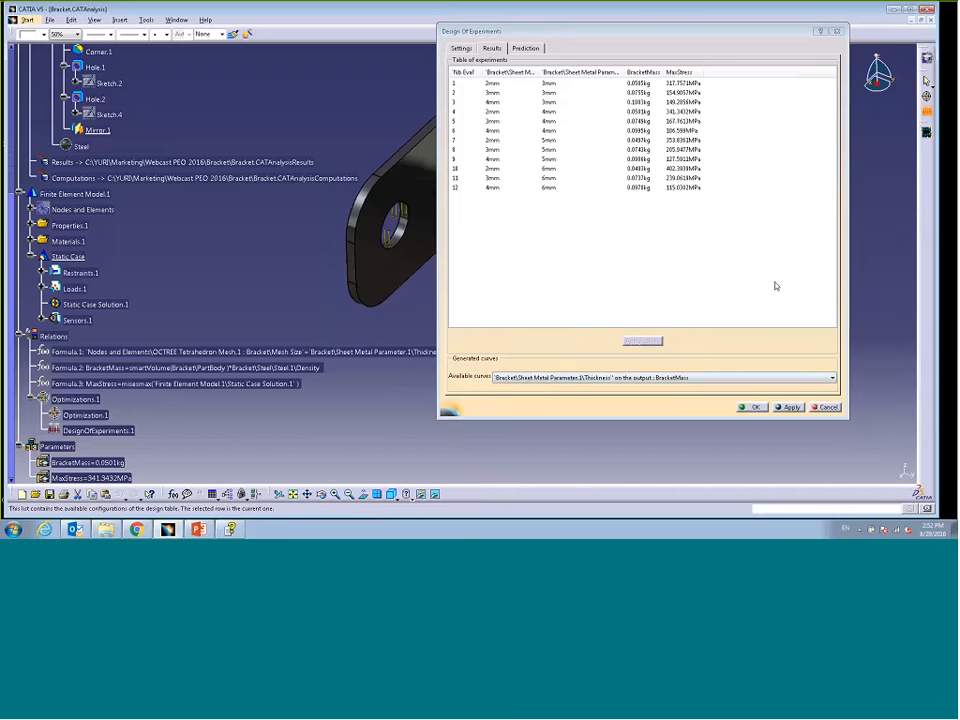
left_click(828, 380)
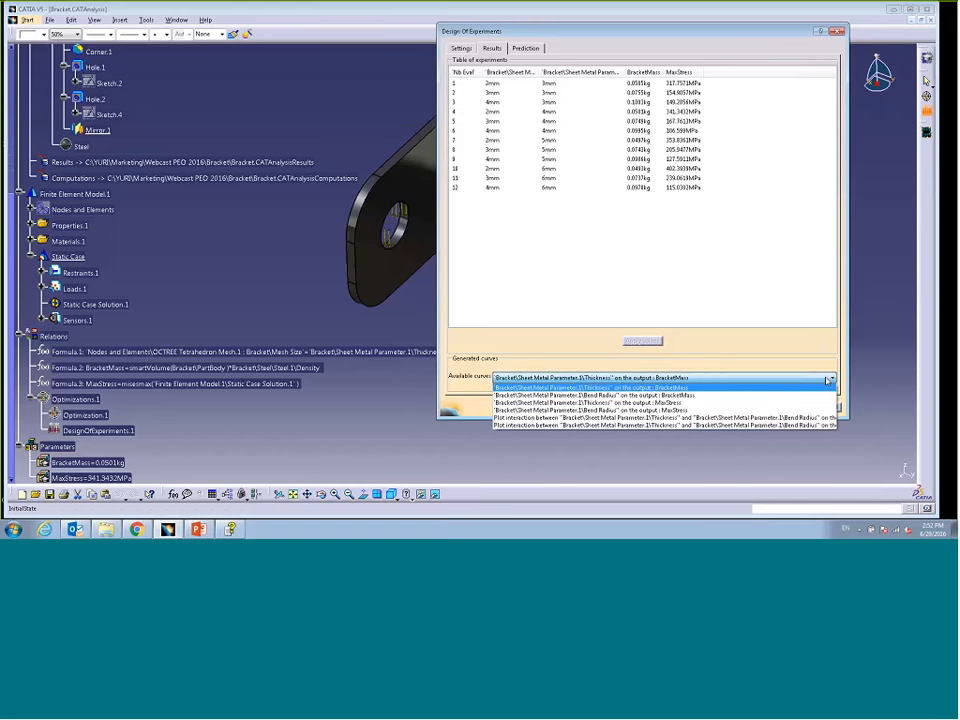
left_click(661, 397)
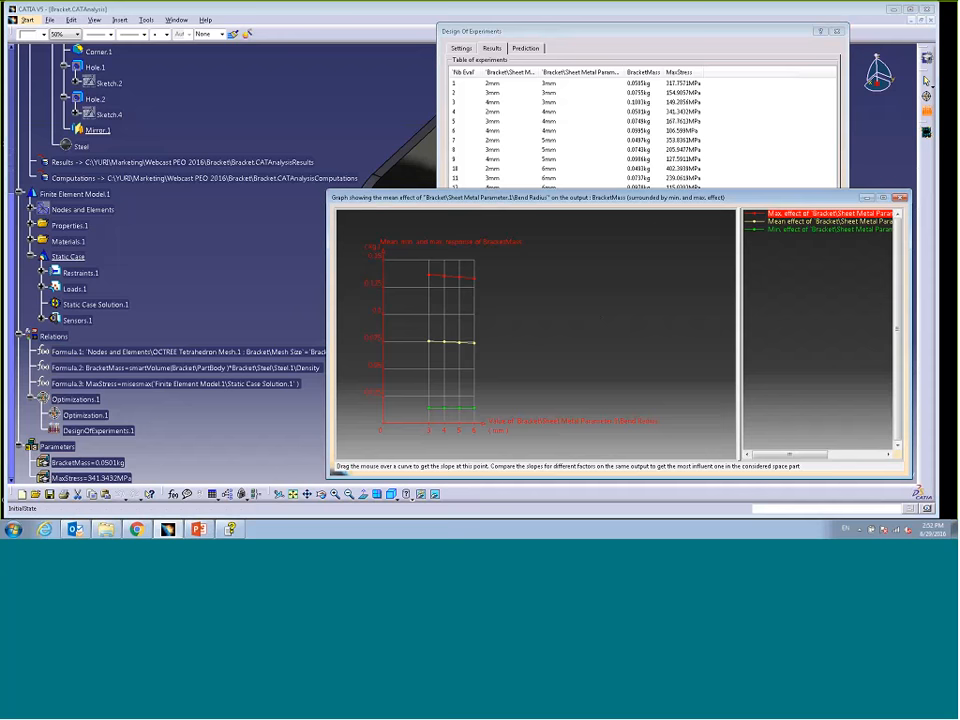
left_click(899, 198)
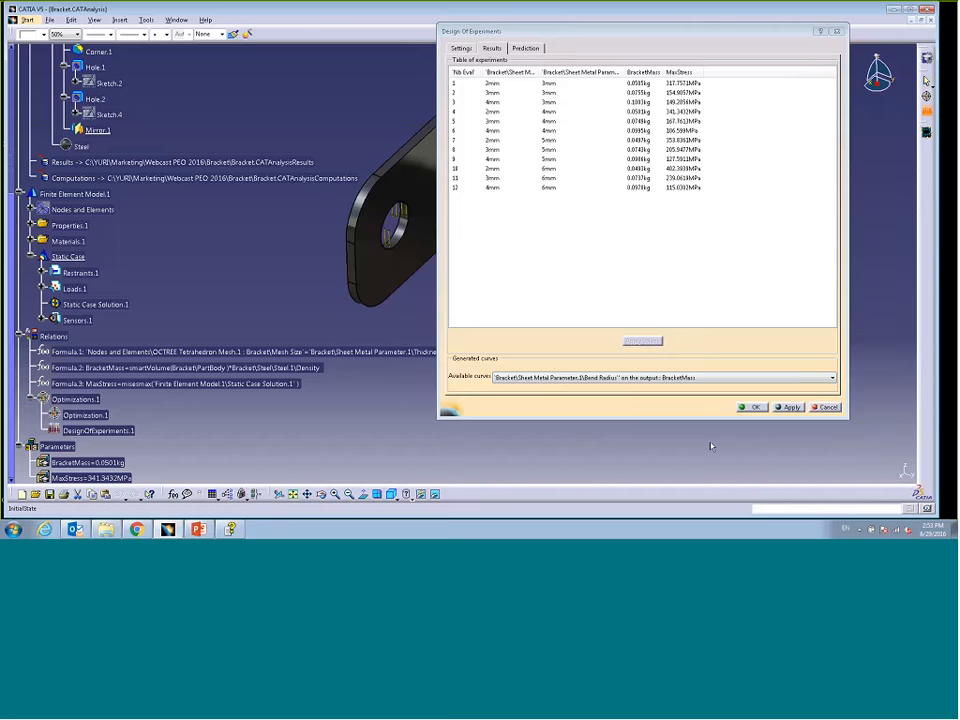
Plot the interaction between Thickness and Bend Radius on BracketMass and compare the curves for each bend radius up close.
left_click(833, 379)
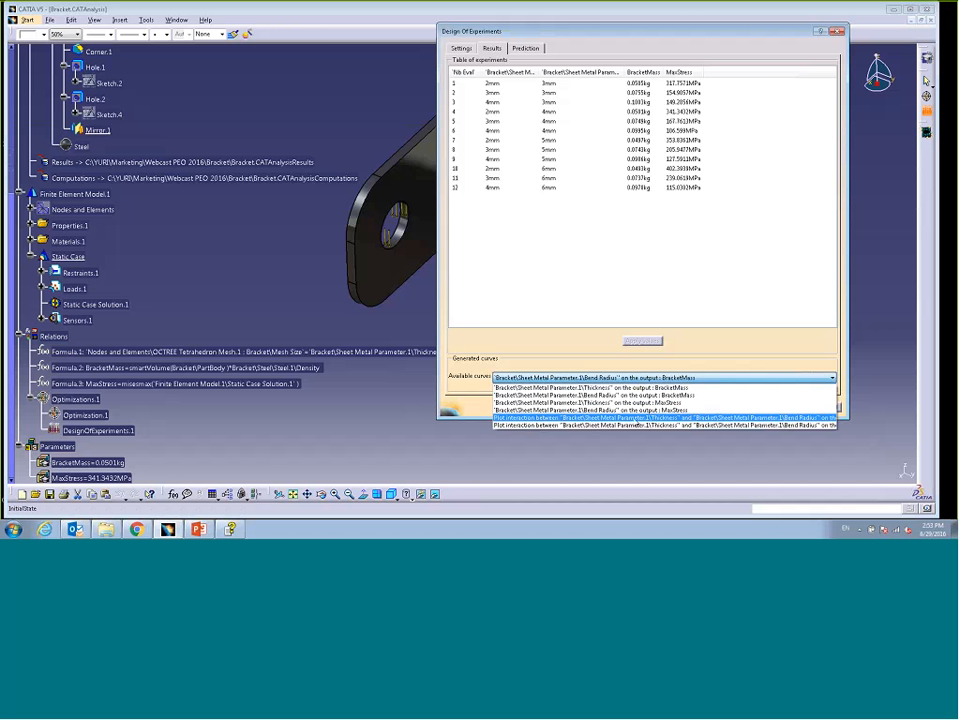
left_click(736, 418)
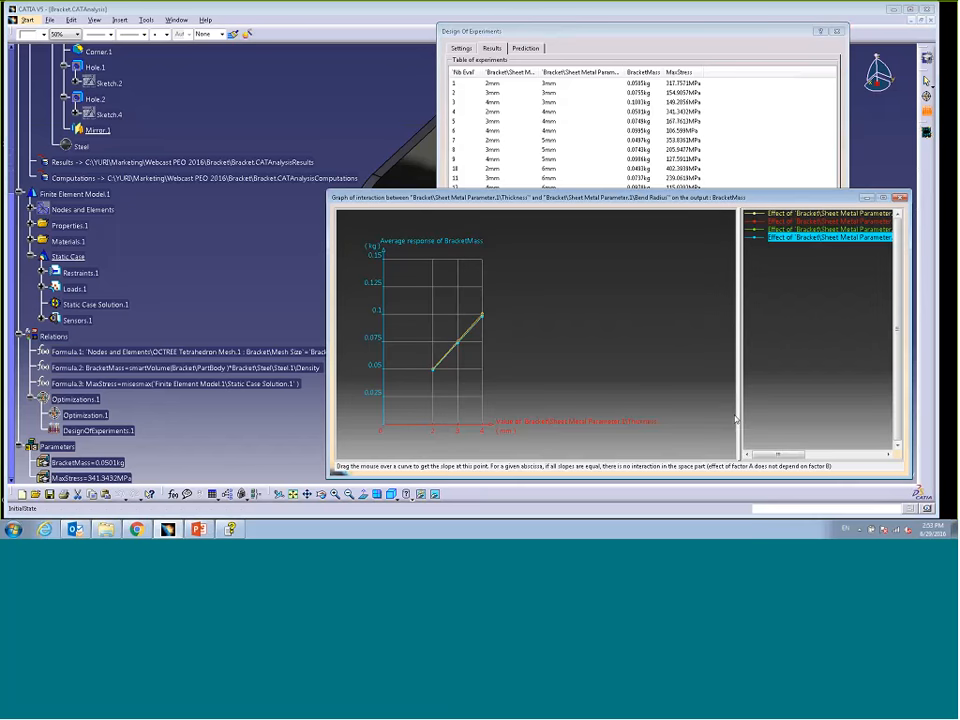
left_click_drag(327, 290, 182, 290)
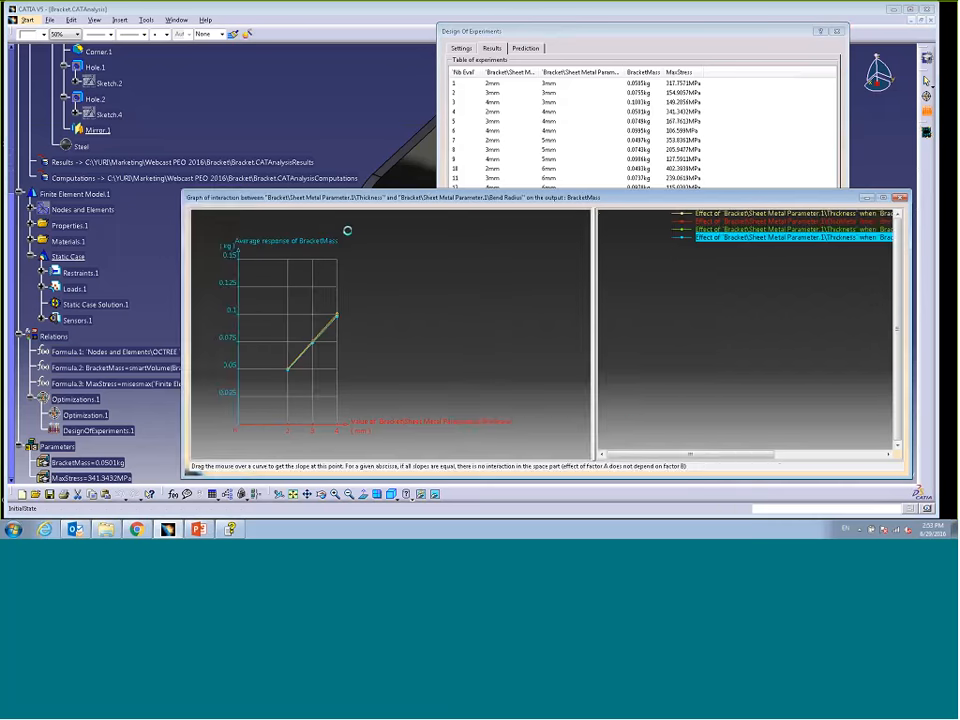
left_click_drag(690, 455, 817, 457)
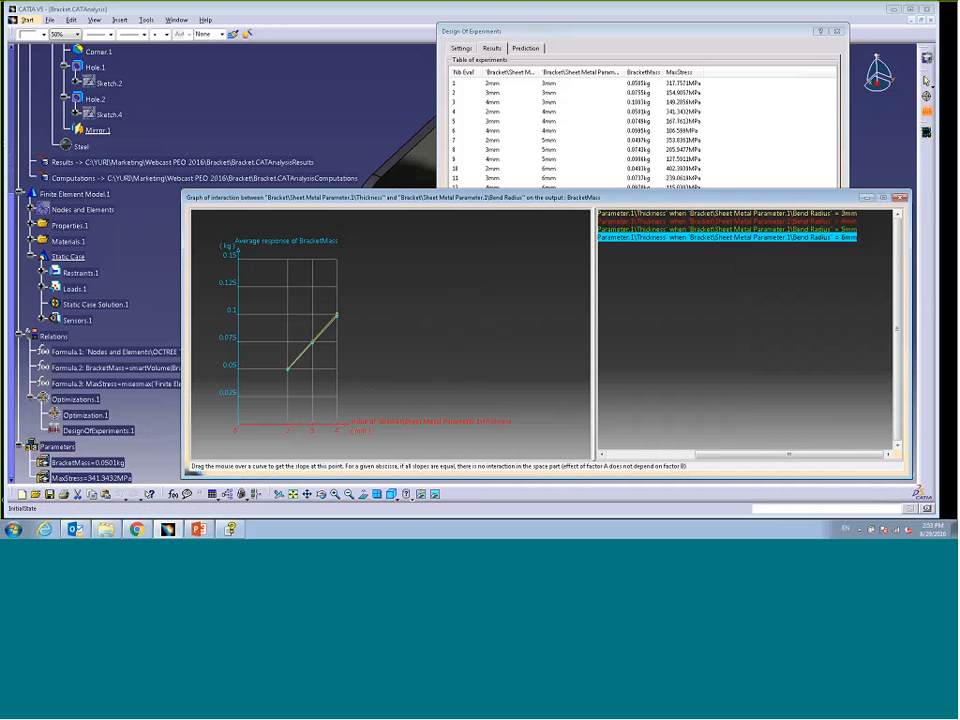
middle_click_drag(448, 334, 466, 354, "ctrl")
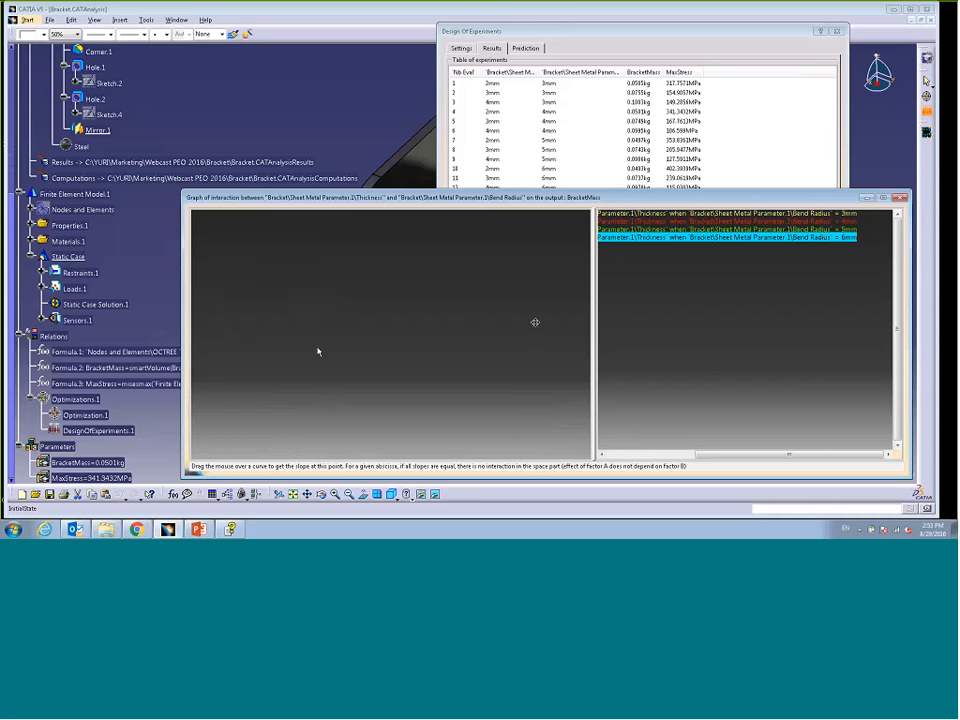
middle_click_drag(318, 351, 402, 350)
middle_click_drag(402, 350, 384, 432, "ctrl")
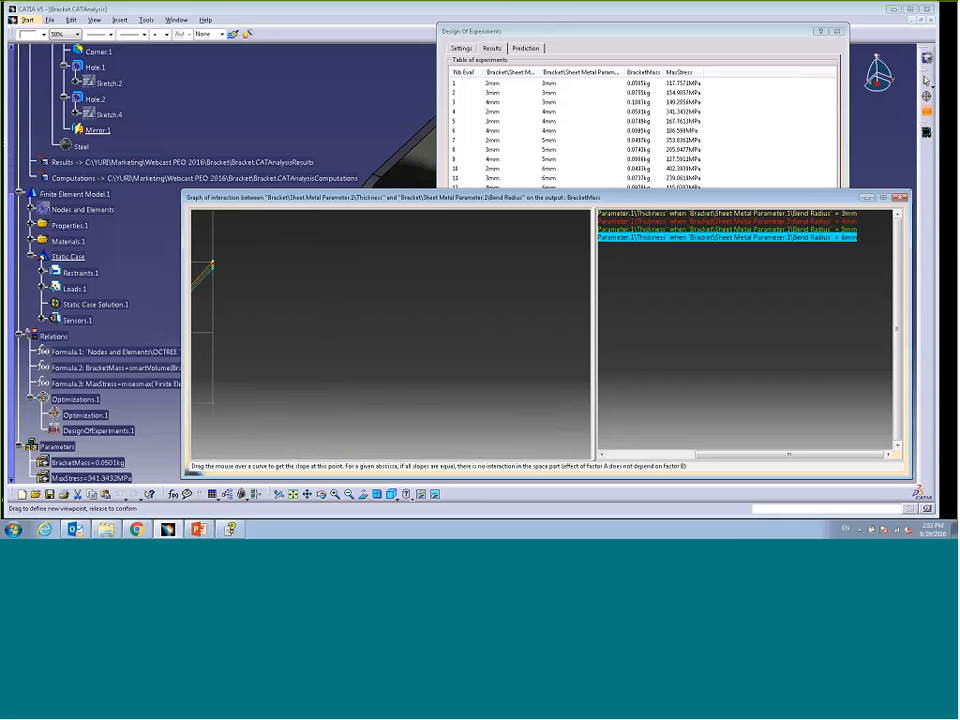
middle_click_drag(392, 374, 545, 359, "ctrl")
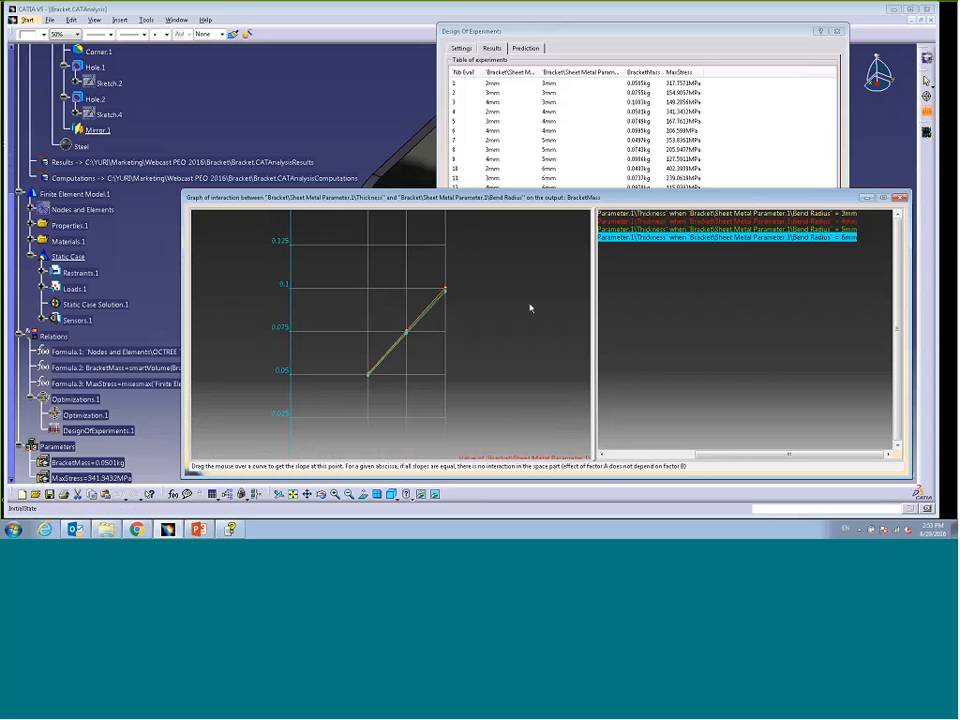
middle_click_drag(530, 308, 555, 323, "ctrl")
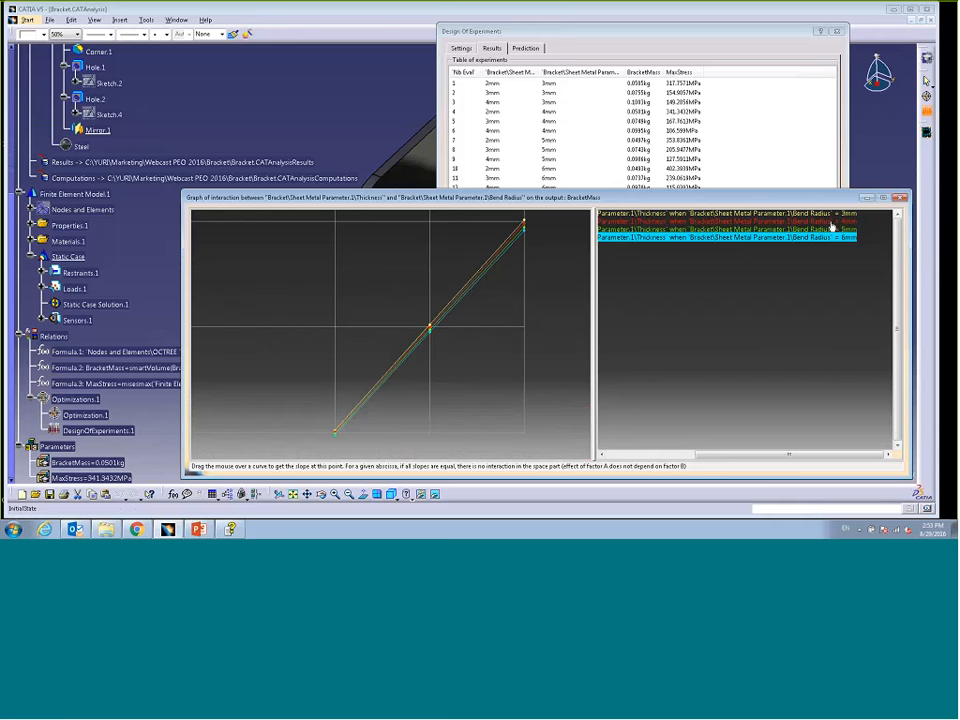
left_click(900, 199)
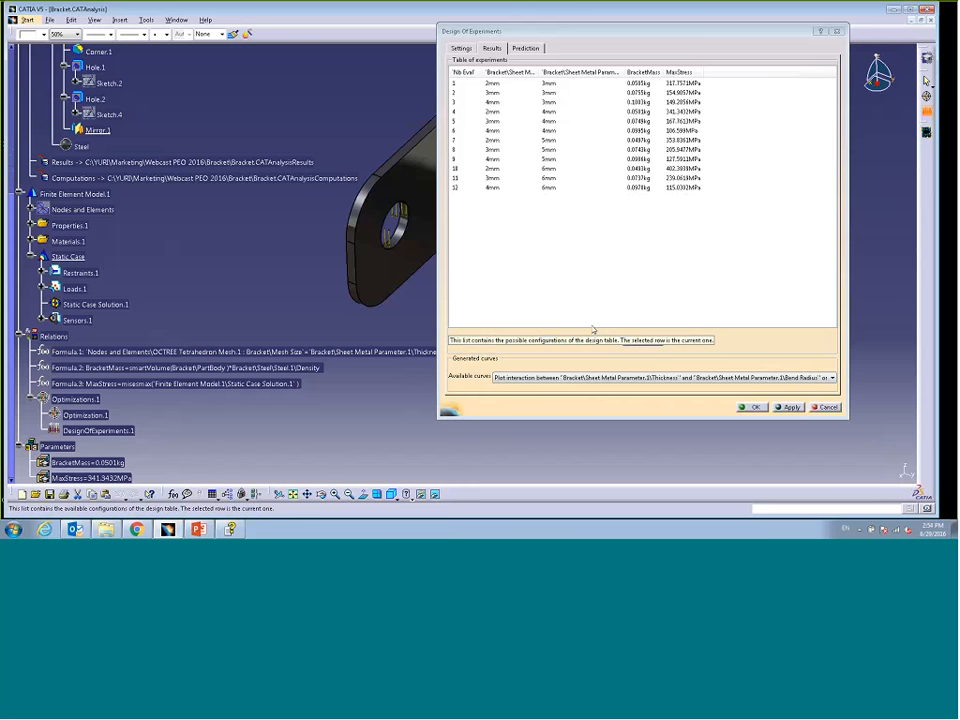
Run a prediction of BracketMass and MaxStress for a Thickness of 2.5 mm, and accept the Design of Experiments.
left_click(525, 49)
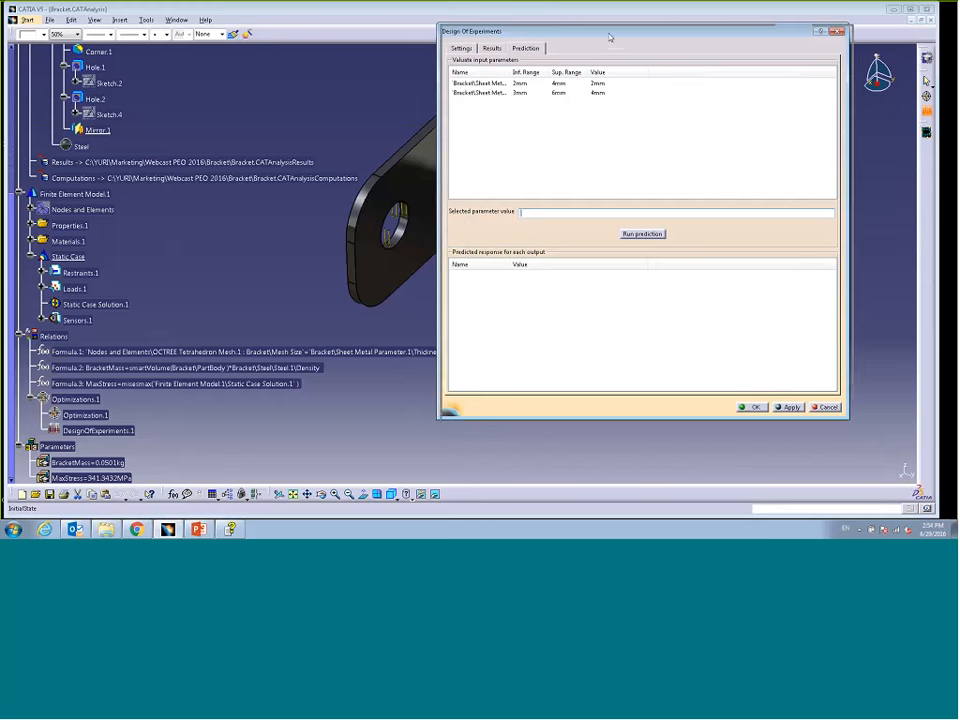
left_click_drag(609, 37, 654, 41)
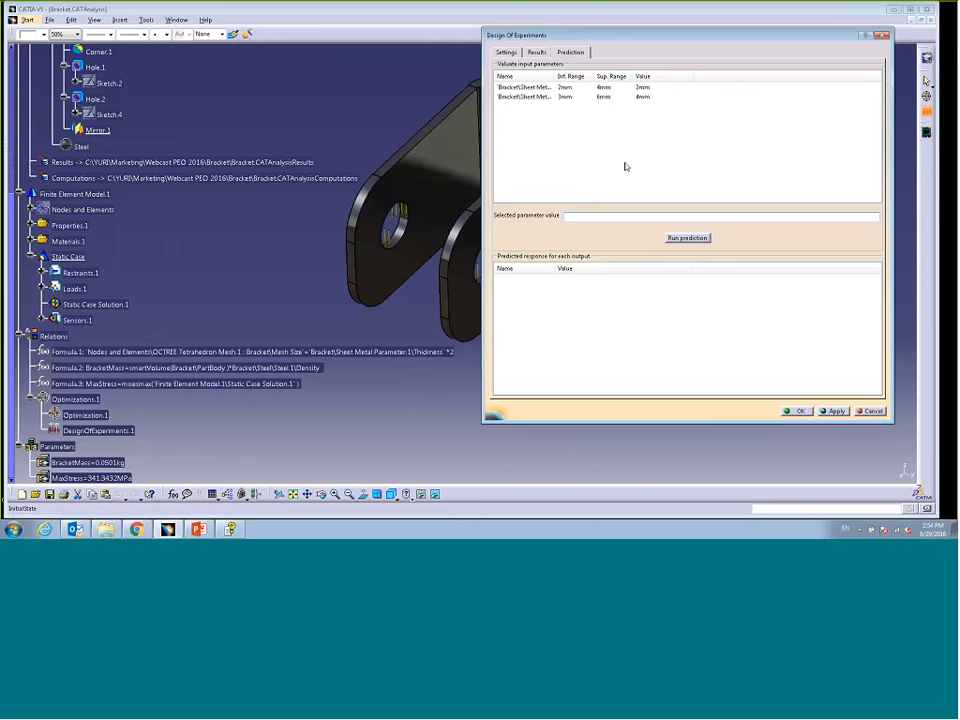
left_click_drag(557, 75, 656, 75)
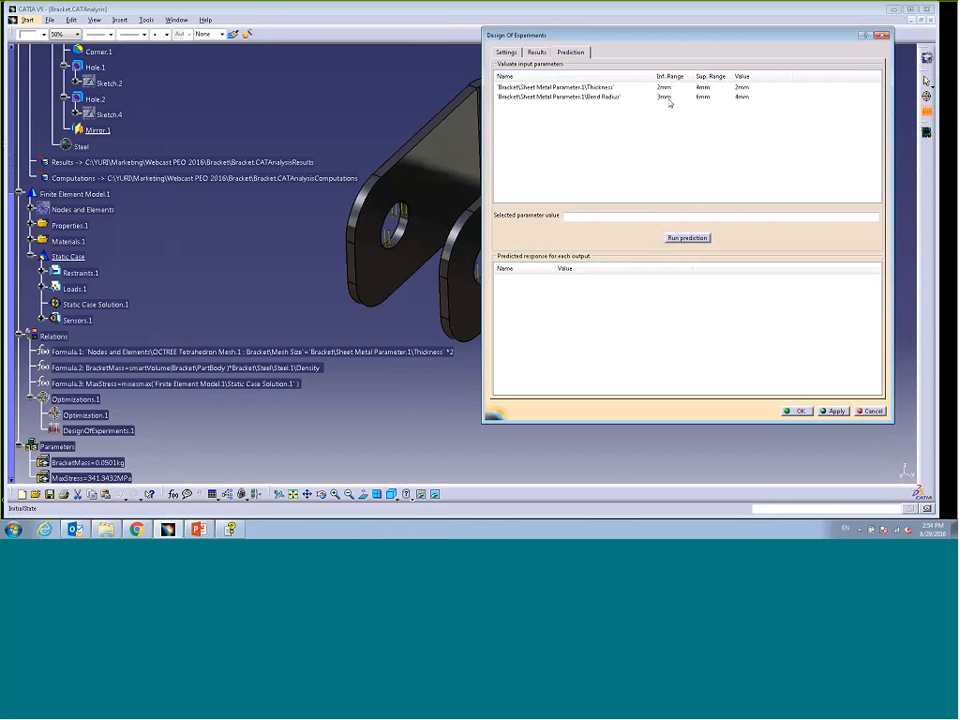
left_click(668, 87)
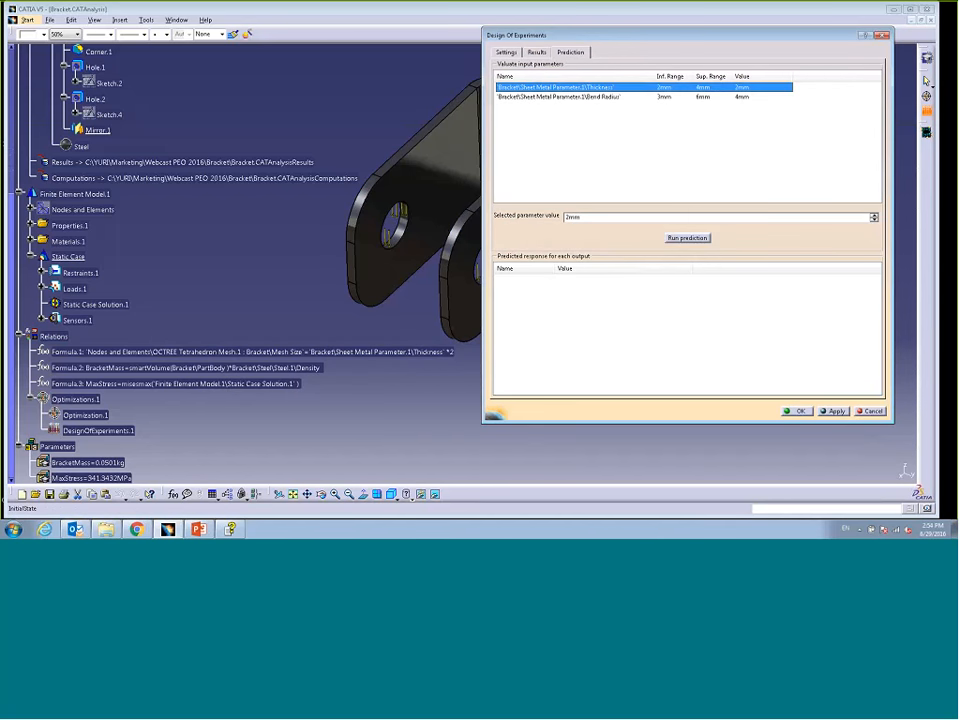
left_click_drag(584, 217, 550, 218)
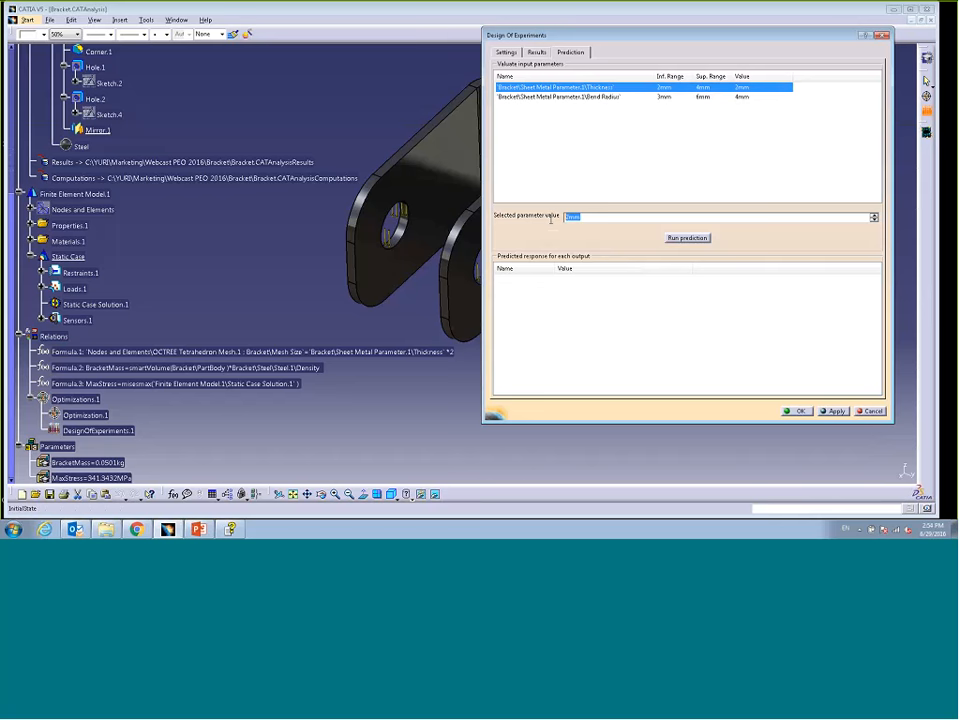
type("2.5")
left_click(677, 238)
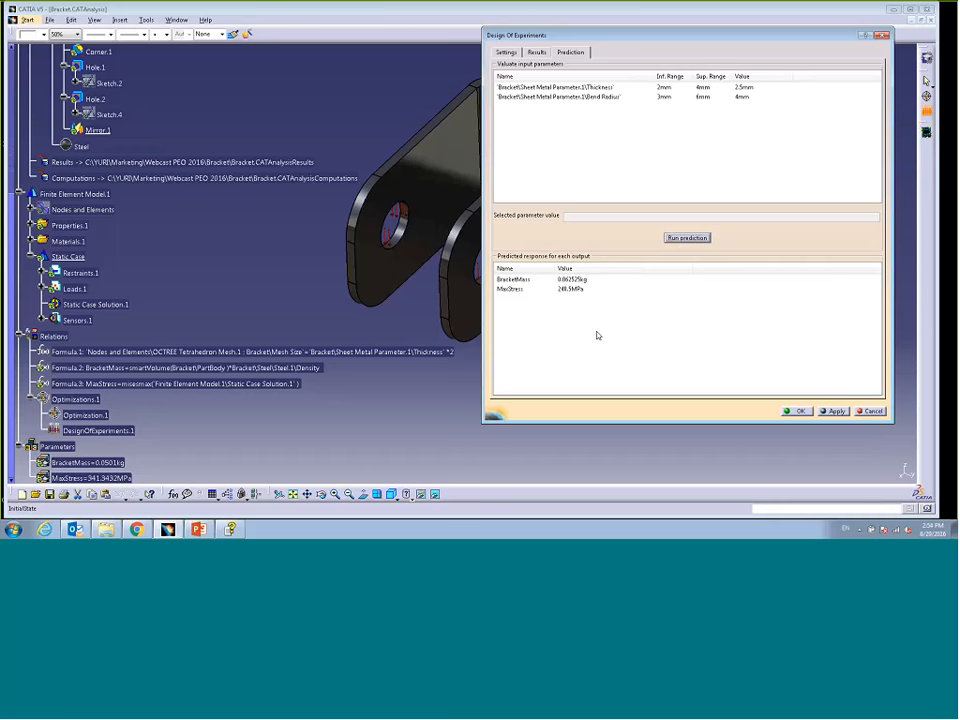
left_click(797, 411)
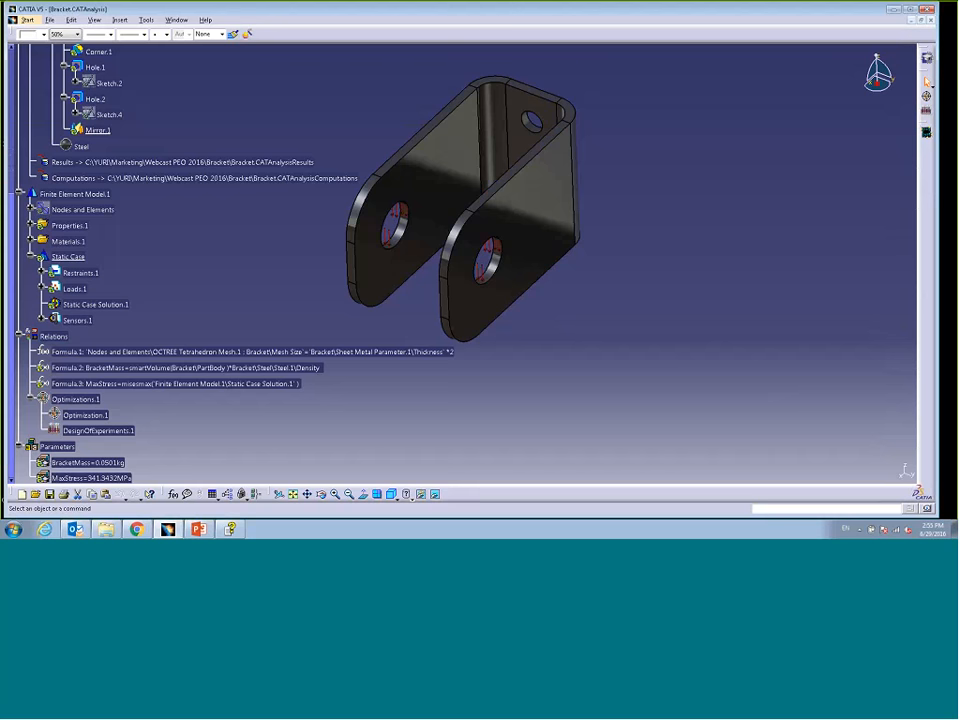
Switch to the PowerPoint presentation, start the slide show from the Design of Experiments slide and advance to the Summary slide.
left_click(894, 9)
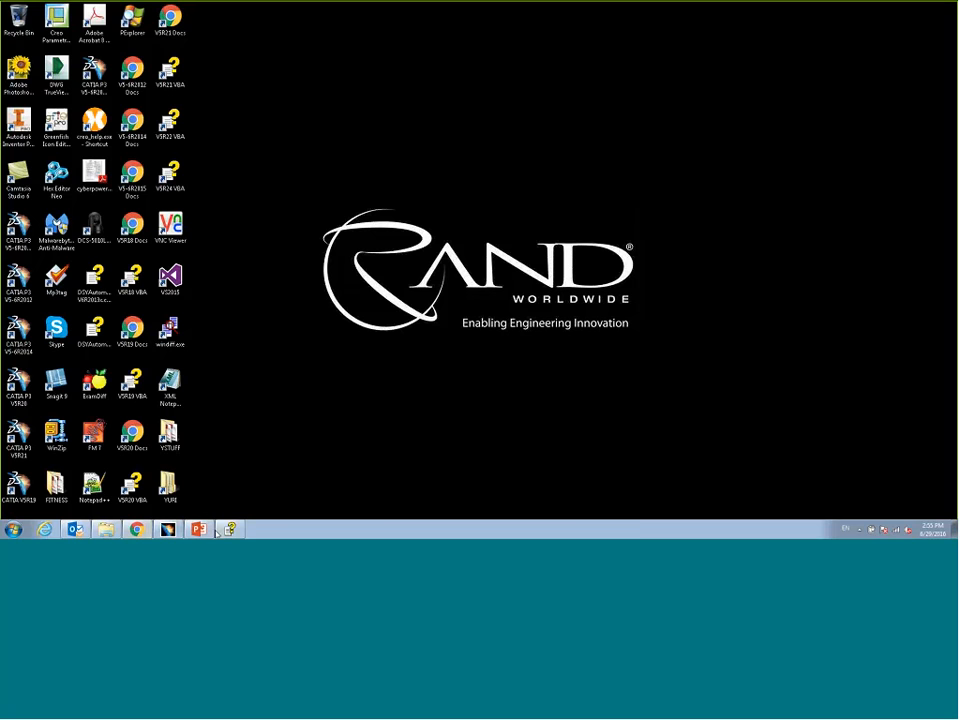
left_click(219, 444)
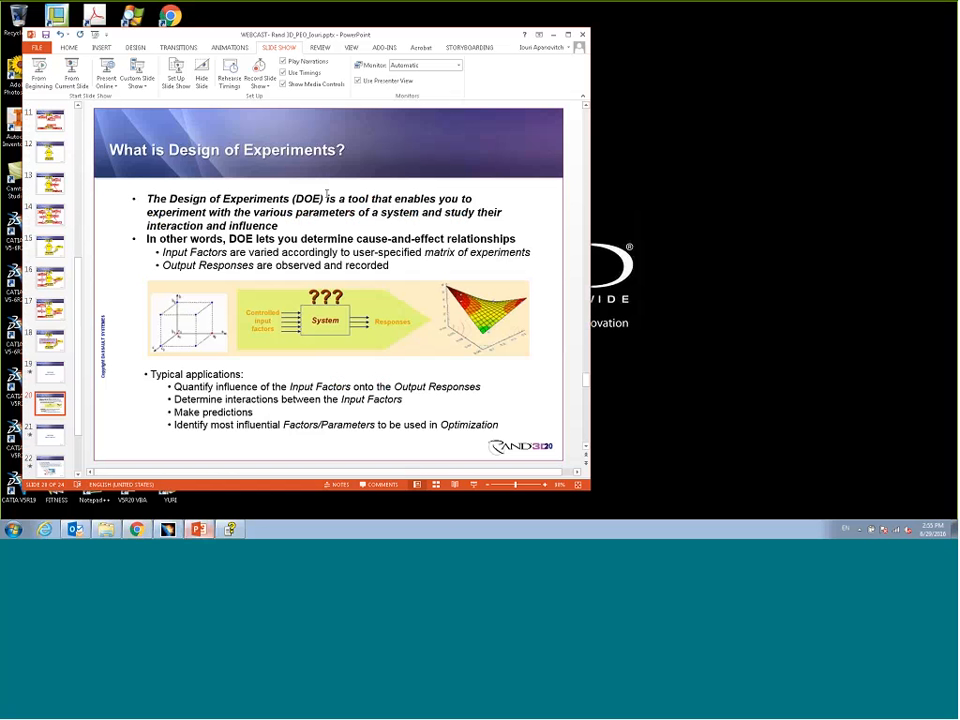
left_click(71, 68)
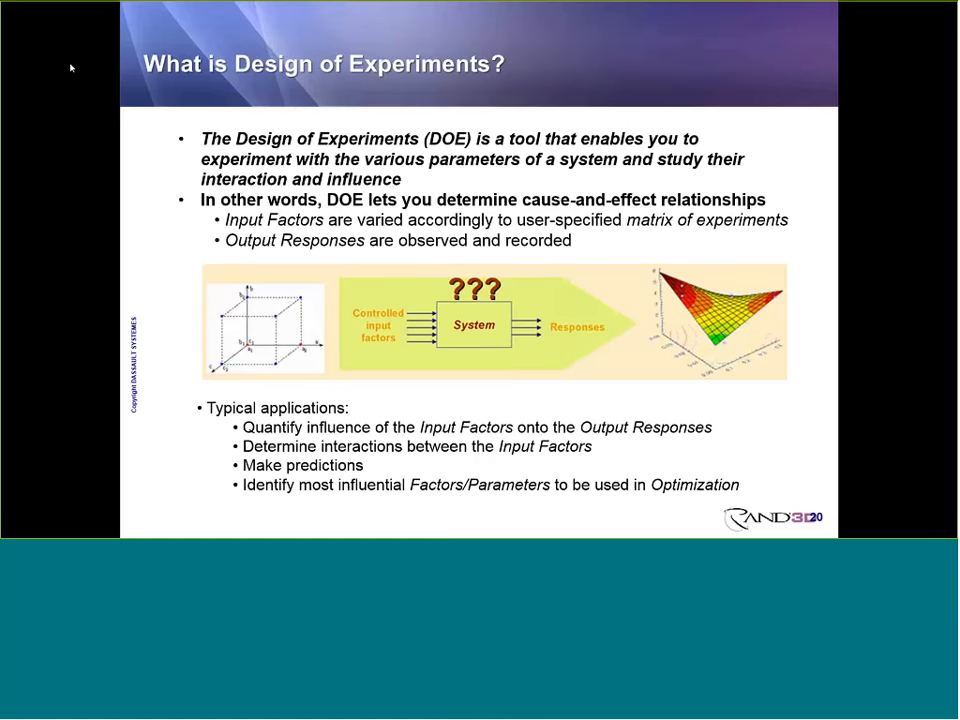
left_click(71, 68)
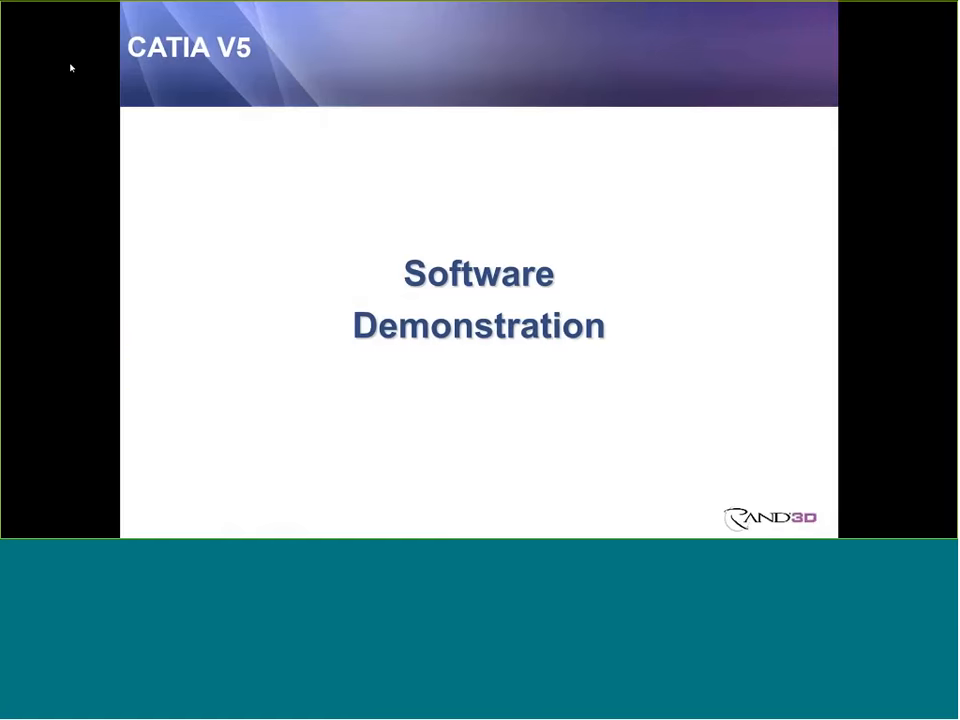
left_click(71, 68)
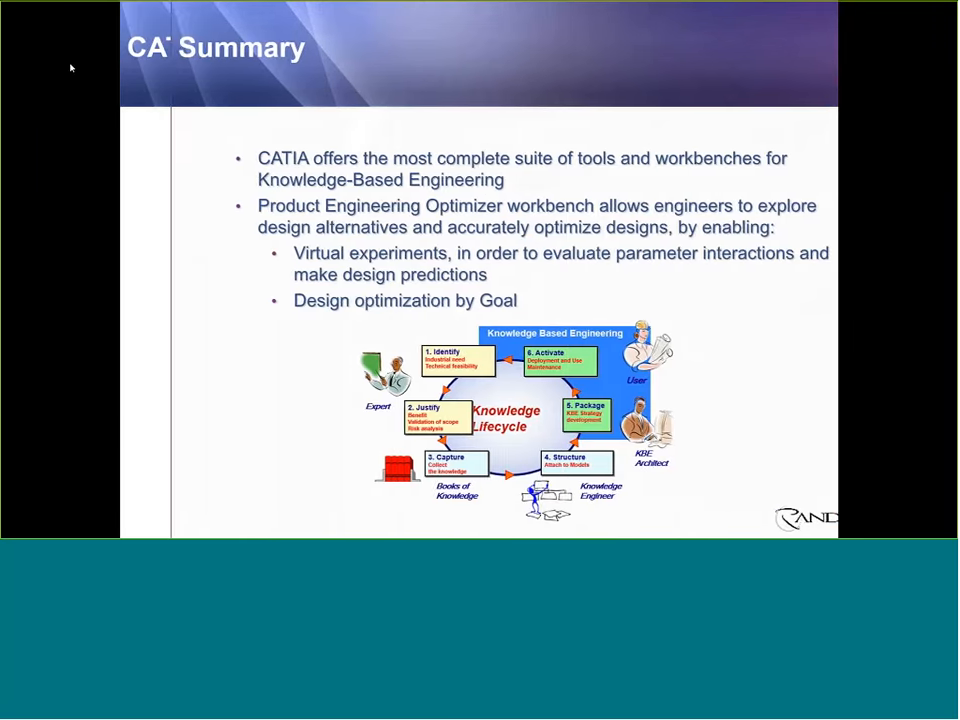